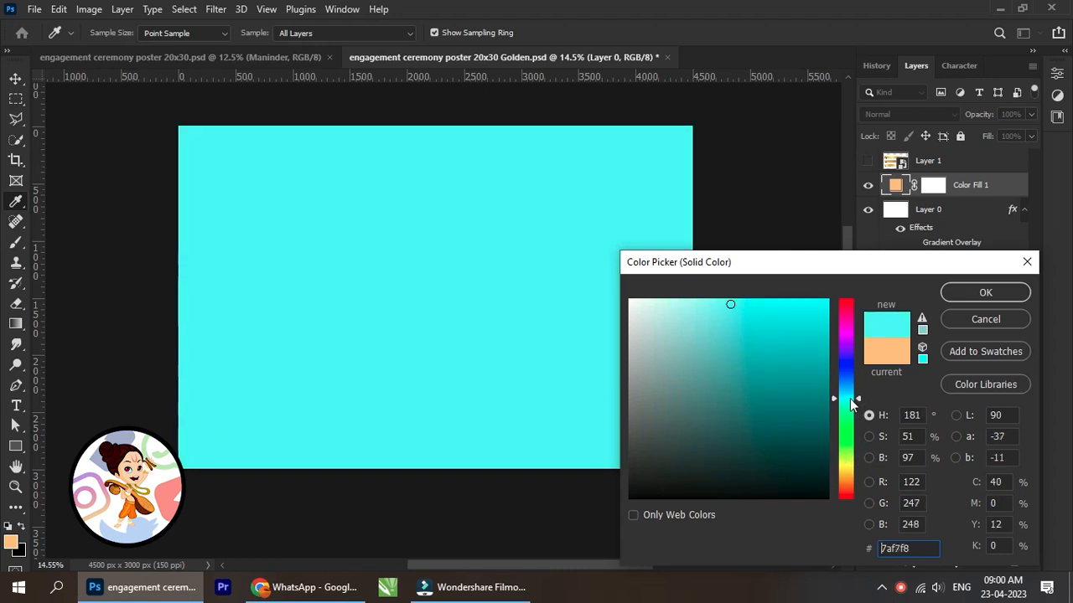
Step: Set the solid colour fill layer to pale aqua, #c9f2f3
{"action": "left_click", "coordinate": [662, 310]}
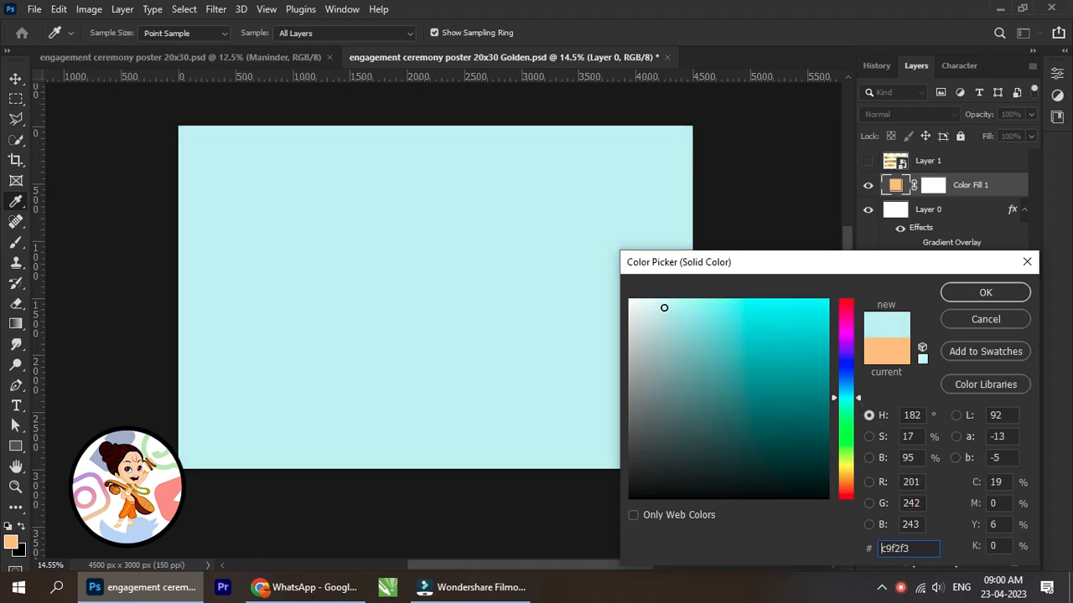
{"action": "left_click", "coordinate": [1013, 297]}
Step: Add the text "This is where our forever starts" on the canvas as a new text layer
{"action": "left_click", "coordinate": [16, 407]}
{"action": "left_click", "coordinate": [366, 263]}
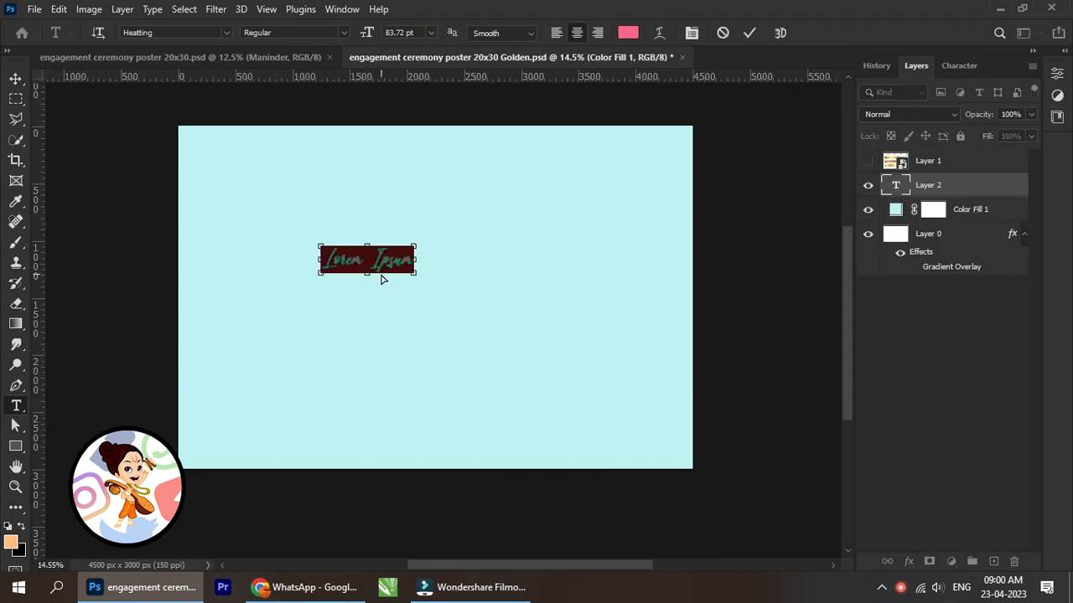
{"action": "type", "text": "This is where our forever starts"}
{"action": "scroll", "coordinate": [378, 260], "scroll_direction": "up", "scroll_amount": 2}
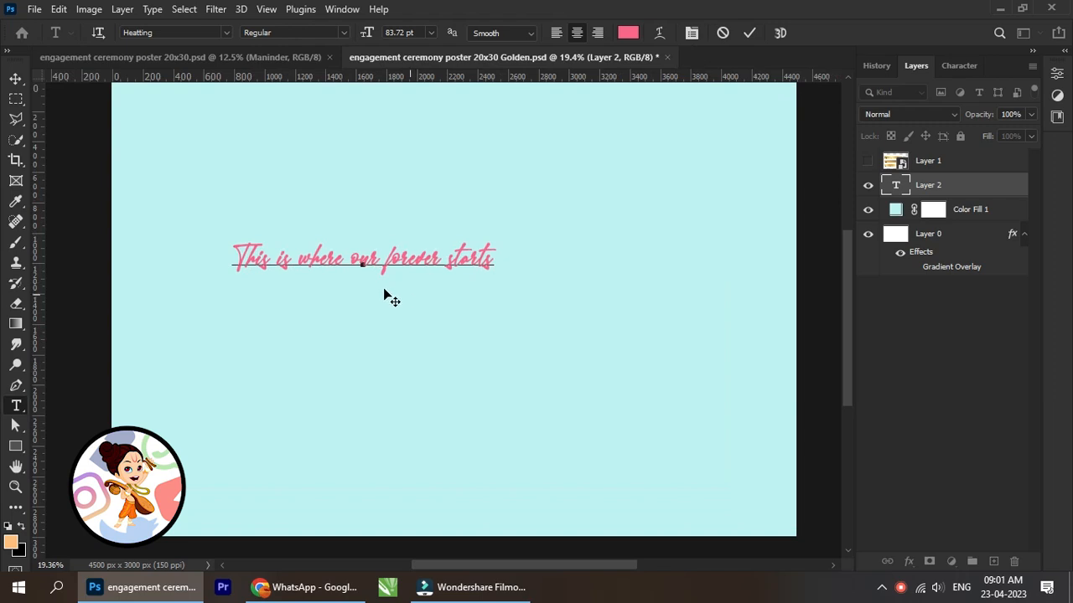
{"action": "left_click", "coordinate": [14, 80]}
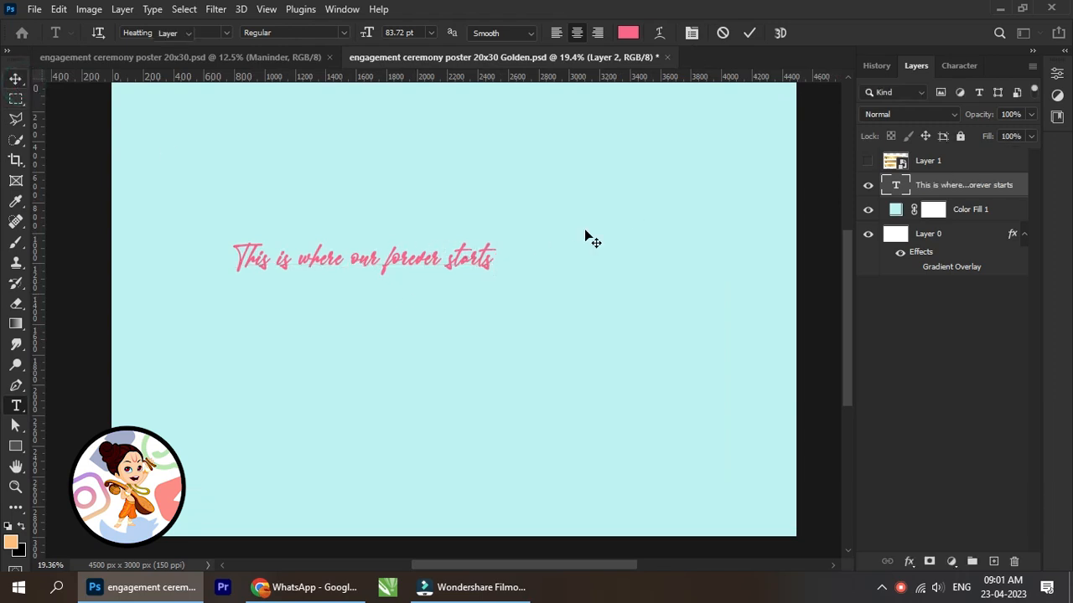
Step: Change the quote's font to Beauty Mountains Personal Use
{"action": "left_click", "coordinate": [942, 66]}
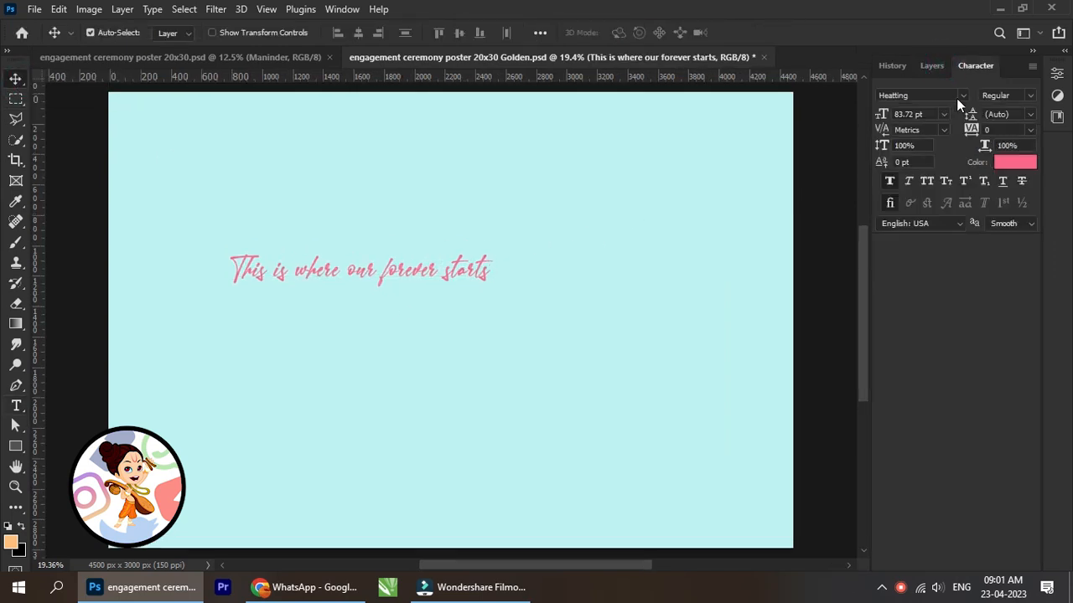
{"action": "left_click", "coordinate": [956, 98]}
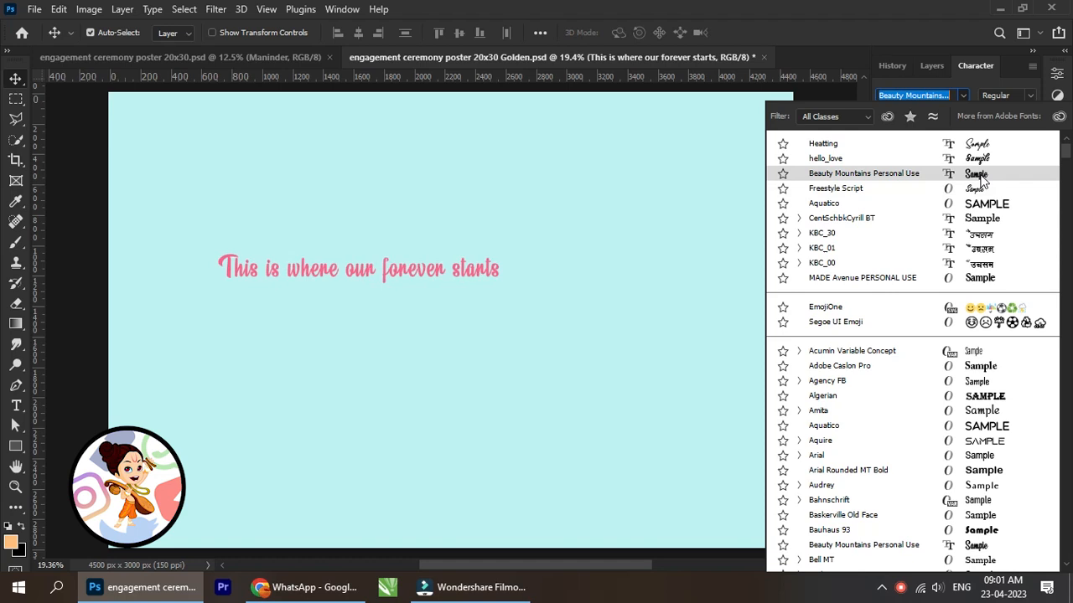
{"action": "left_click", "coordinate": [979, 175]}
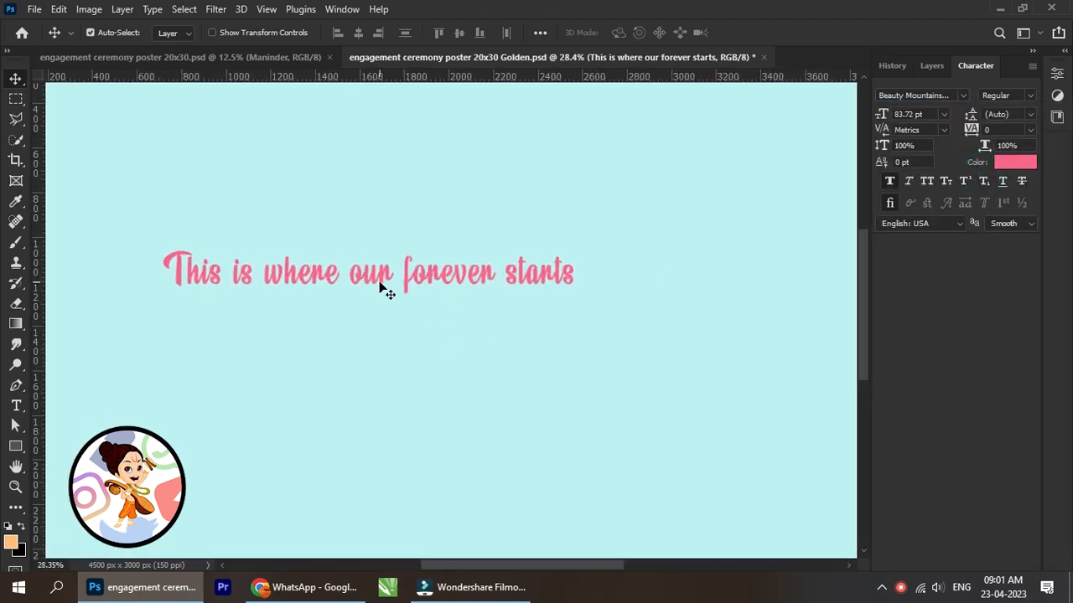
{"action": "scroll", "coordinate": [397, 293], "scroll_direction": "down", "scroll_amount": 2}
{"action": "scroll", "coordinate": [407, 292], "scroll_direction": "up", "scroll_amount": 1}
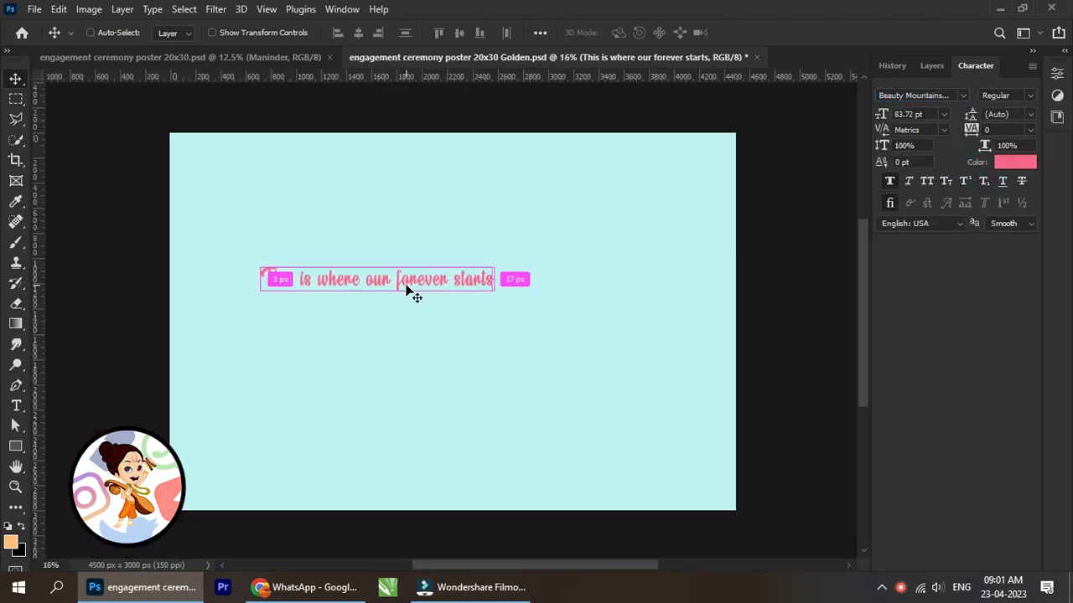
{"action": "key", "text": "ctrl+t"}
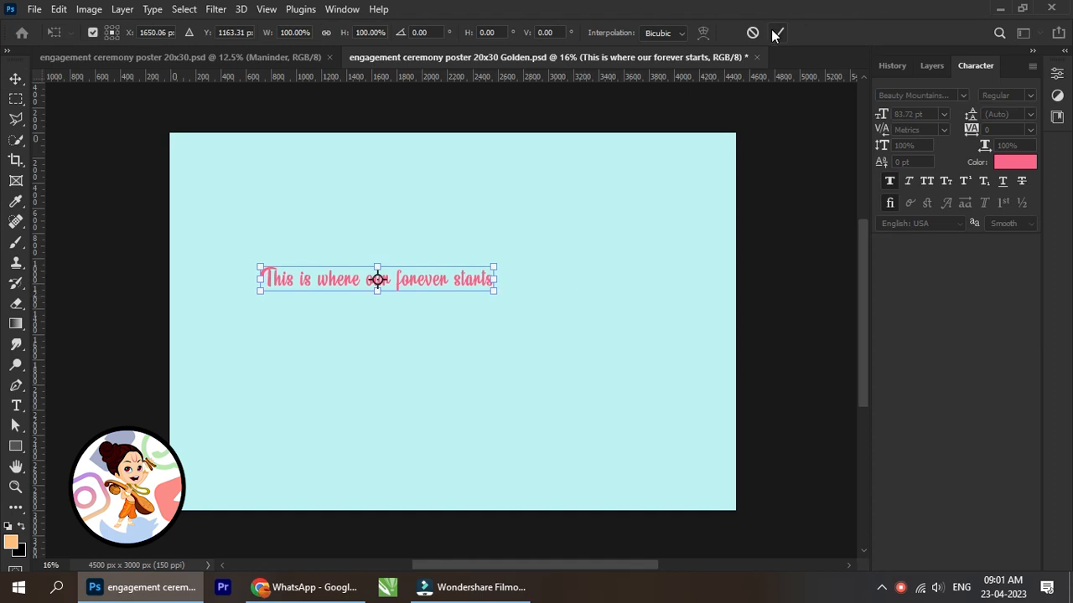
{"action": "left_click", "coordinate": [777, 32]}
Step: Break the quote into three lines: "This is where", "our forever" and "starts"
{"action": "scroll", "coordinate": [377, 295], "scroll_direction": "up", "scroll_amount": 1}
{"action": "double_click", "coordinate": [375, 289]}
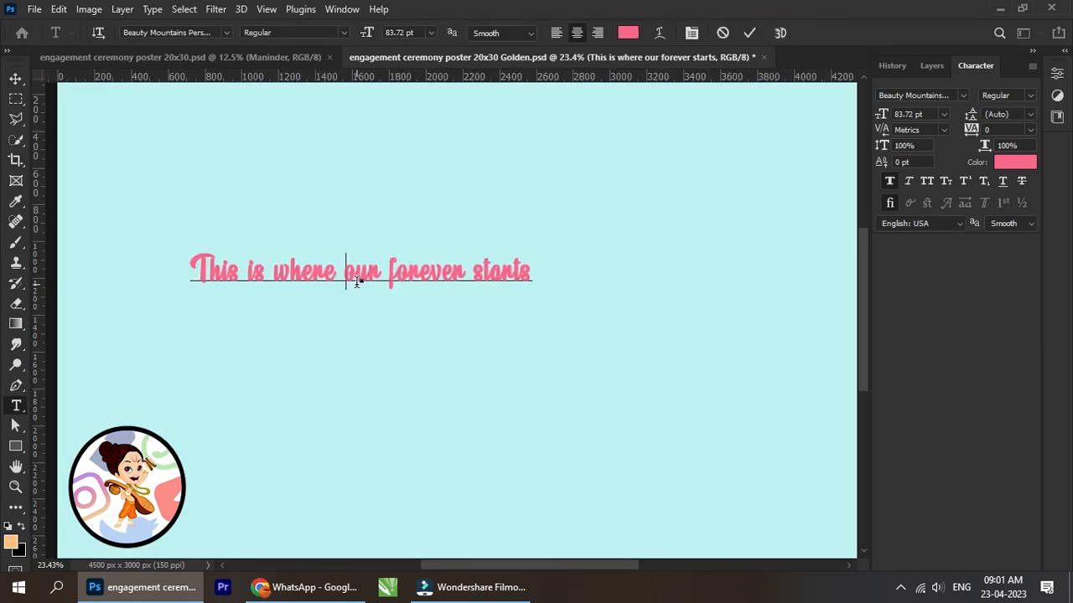
{"action": "key", "text": "Return"}
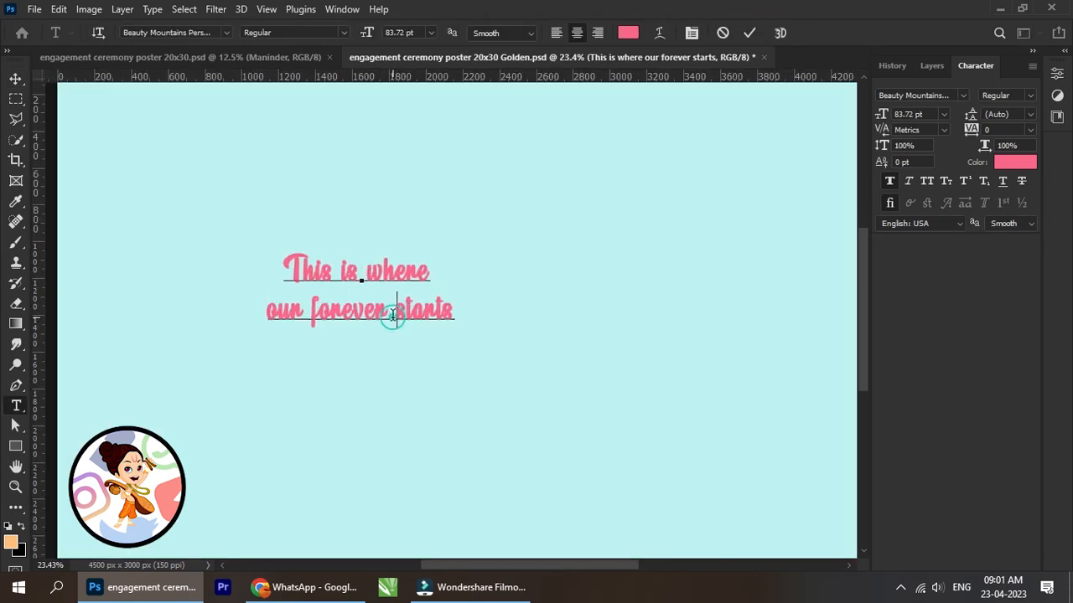
{"action": "key", "text": "Return"}
{"action": "left_click", "coordinate": [16, 79]}
{"action": "scroll", "coordinate": [340, 293], "scroll_direction": "down", "scroll_amount": 1}
{"action": "scroll", "coordinate": [293, 307], "scroll_direction": "right", "scroll_amount": 1}
{"action": "scroll", "coordinate": [297, 306], "scroll_direction": "up", "scroll_amount": 1}
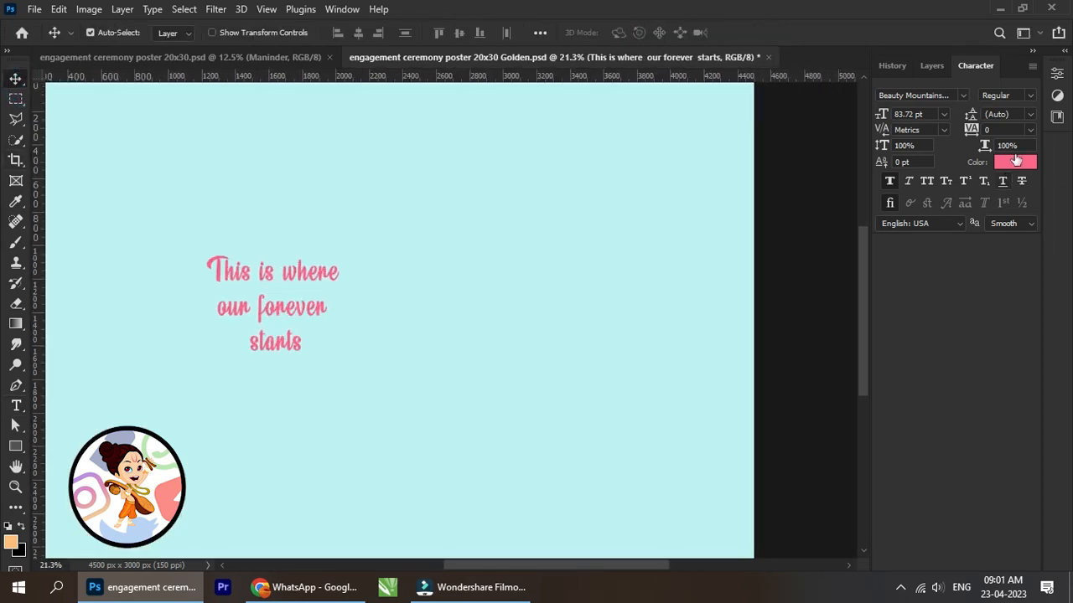
Step: Set the quote's line spacing to 67 pt
{"action": "left_click", "coordinate": [1031, 115]}
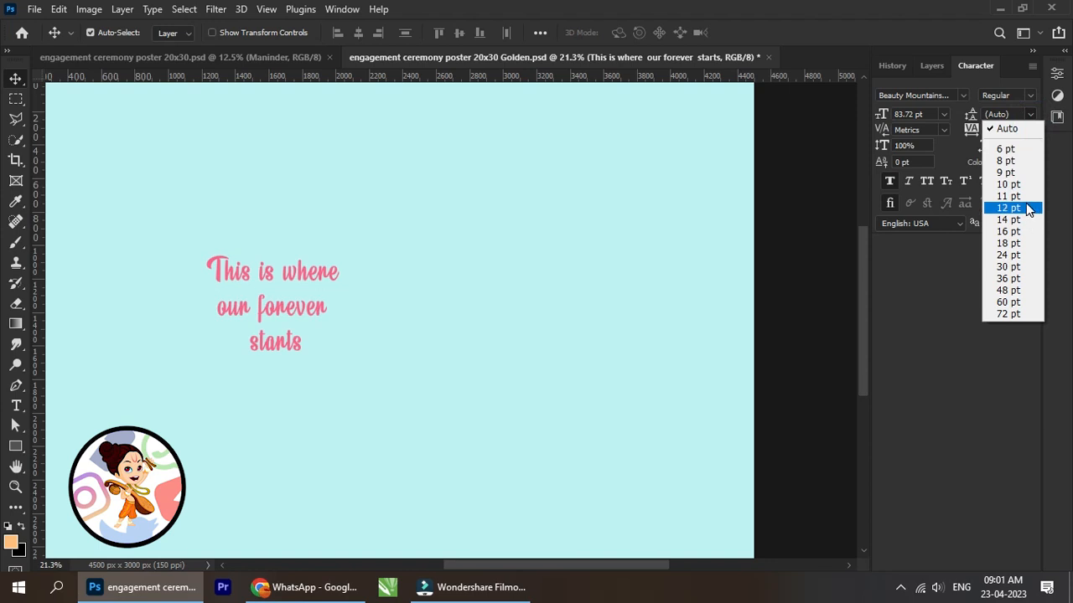
{"action": "left_click", "coordinate": [1025, 196]}
{"action": "left_click_drag", "start_coordinate": [971, 117], "coordinate": [969, 124]}
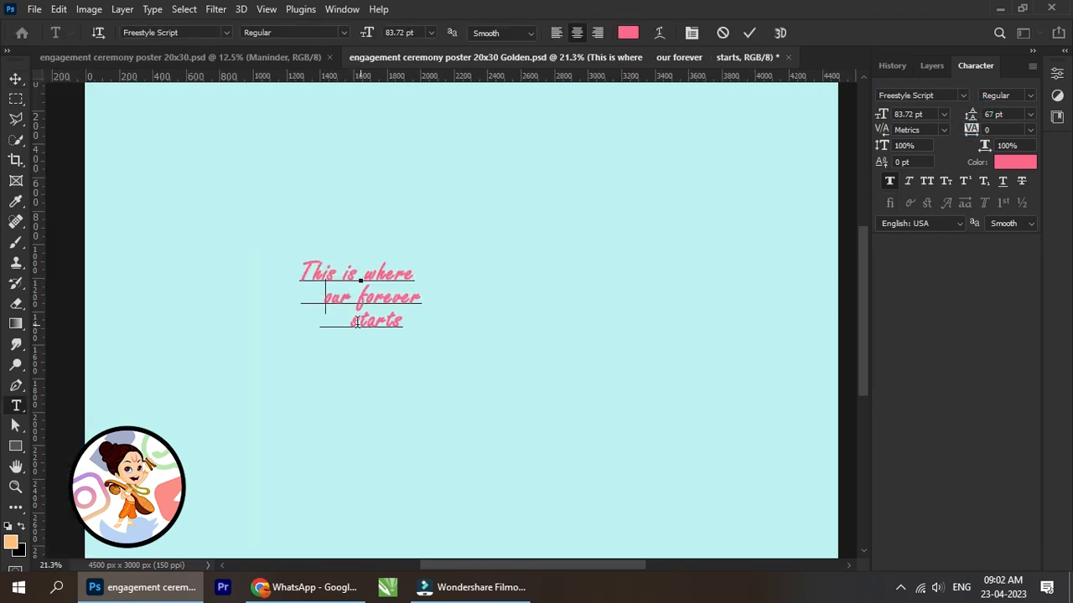
Step: Remove the line break and extra spaces before "starts" so the second line reads "our forever starts"
{"action": "left_click", "coordinate": [352, 321]}
{"action": "key", "text": "BackSpace"}
{"action": "left_click_drag", "start_coordinate": [345, 322], "coordinate": [296, 323]}
{"action": "key", "text": "BackSpace"}
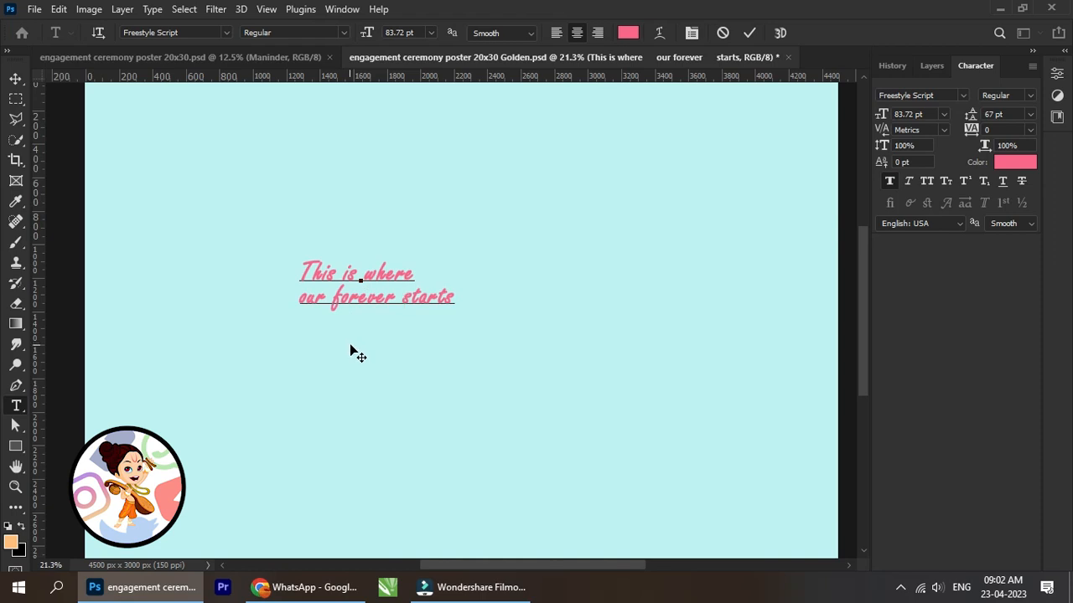
{"action": "left_click", "coordinate": [15, 80]}
Step: Set the quote's font size to 116 pt
{"action": "scroll", "coordinate": [385, 281], "scroll_direction": "down", "scroll_amount": 2}
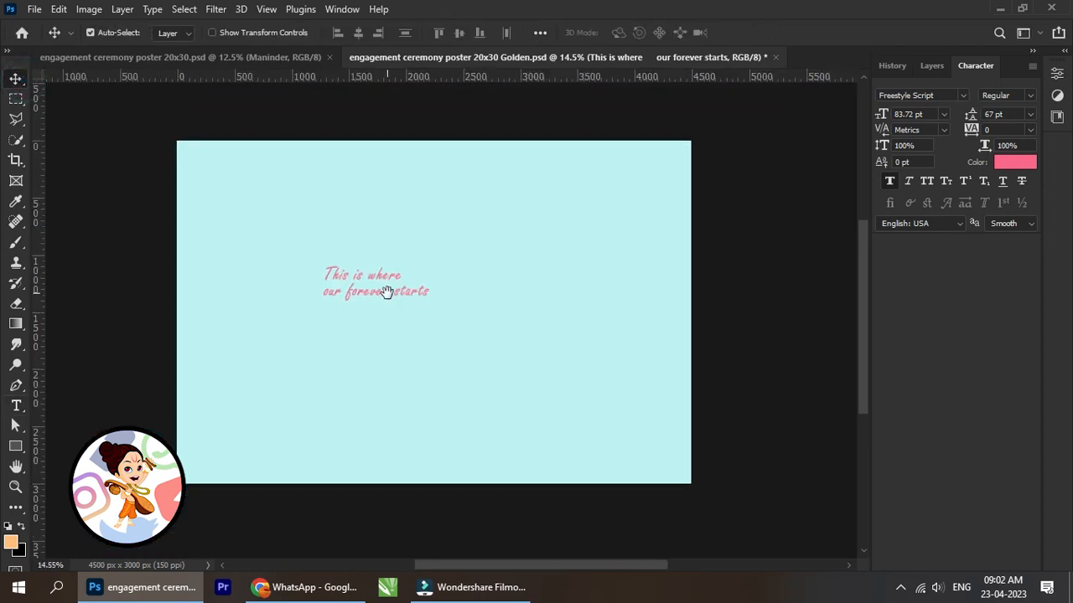
{"action": "left_click_drag", "start_coordinate": [387, 291], "coordinate": [353, 295]}
{"action": "scroll", "coordinate": [353, 293], "scroll_direction": "up", "scroll_amount": 2}
{"action": "scroll", "coordinate": [352, 292], "scroll_direction": "down", "scroll_amount": 1}
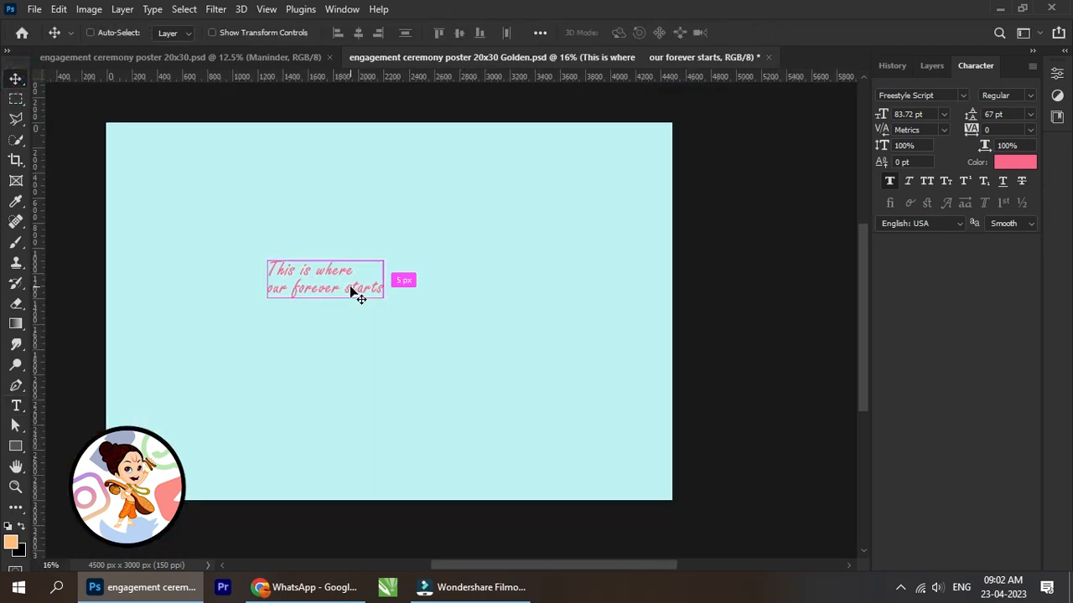
{"action": "left_click_drag", "start_coordinate": [881, 118], "coordinate": [893, 127]}
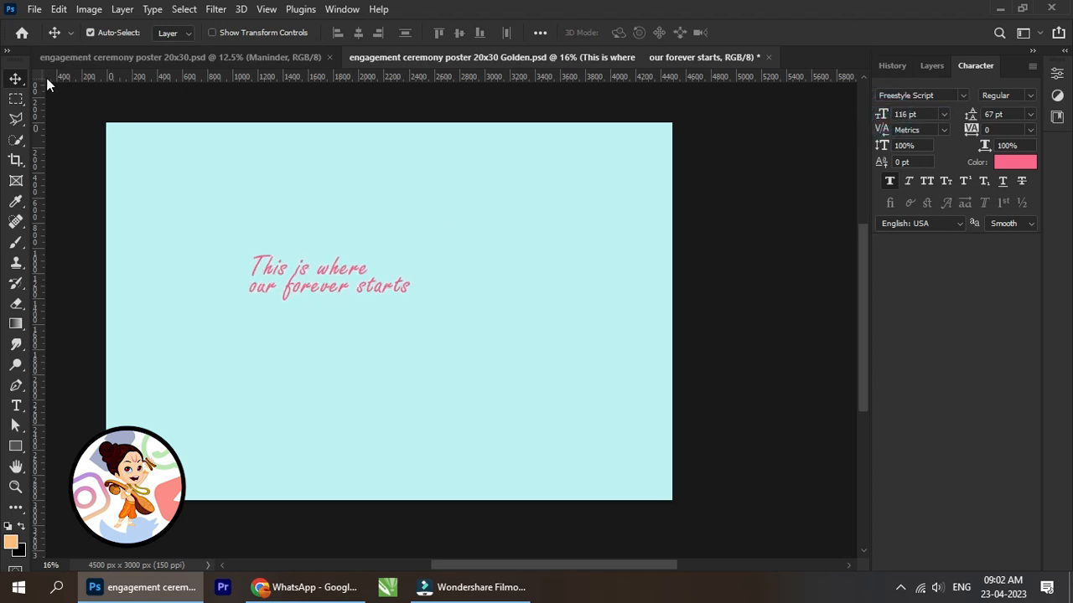
Step: Scale the quote up to about 156% and move it up to the upper part of the canvas
{"action": "scroll", "coordinate": [348, 291], "scroll_direction": "up", "scroll_amount": 1}
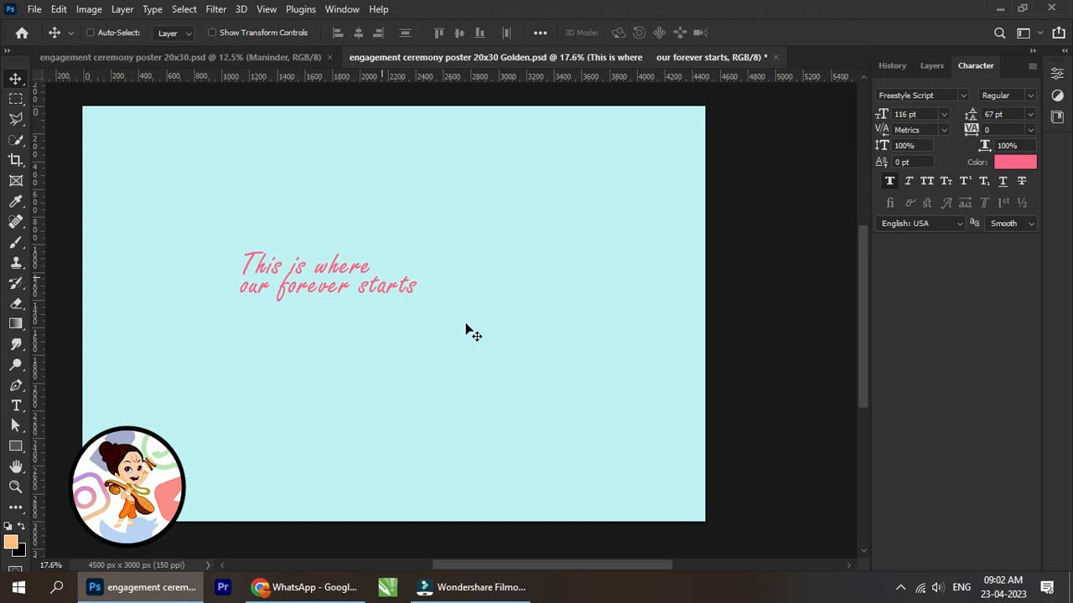
{"action": "key", "text": "ctrl+t"}
{"action": "left_click_drag", "start_coordinate": [417, 304], "coordinate": [537, 336]}
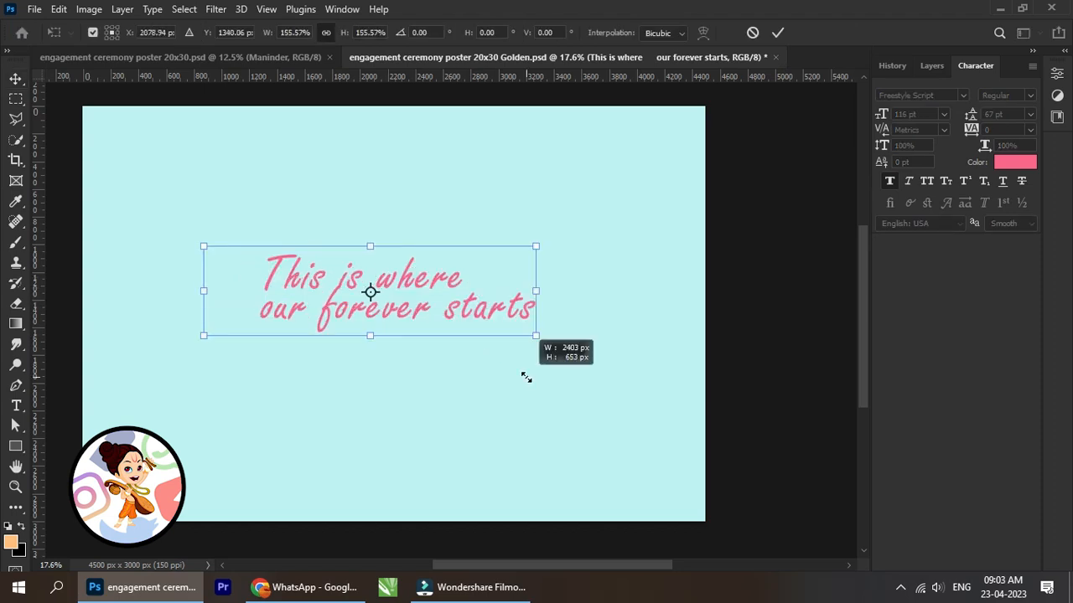
{"action": "left_click", "coordinate": [778, 31]}
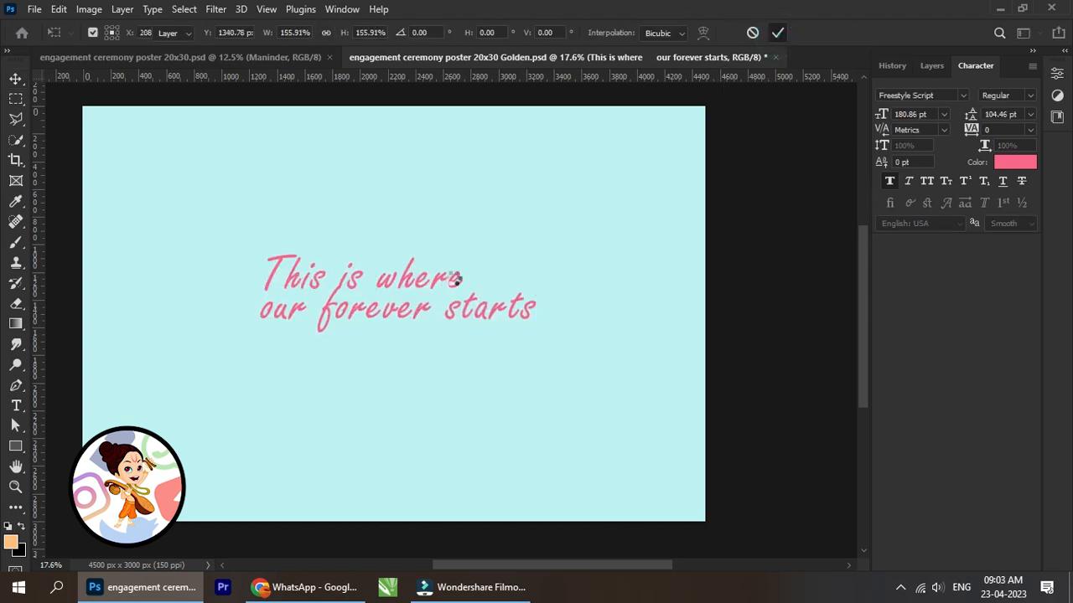
{"action": "left_click_drag", "start_coordinate": [417, 279], "coordinate": [418, 197]}
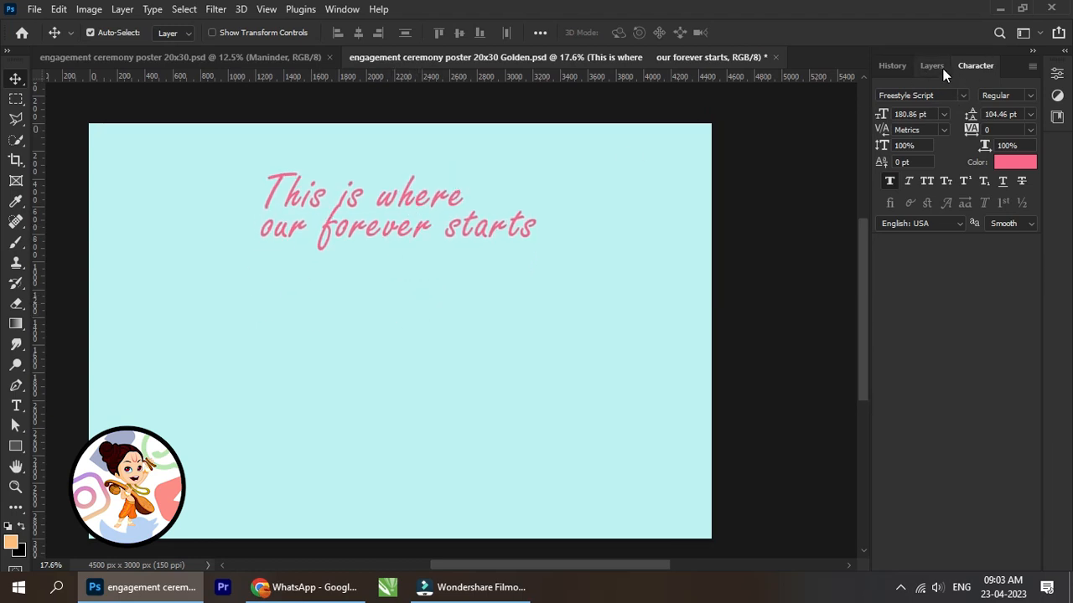
Step: Change the quote's font to Beauty Mountains Personal Use and set its line spacing to 149 pt
{"action": "left_click", "coordinate": [962, 96]}
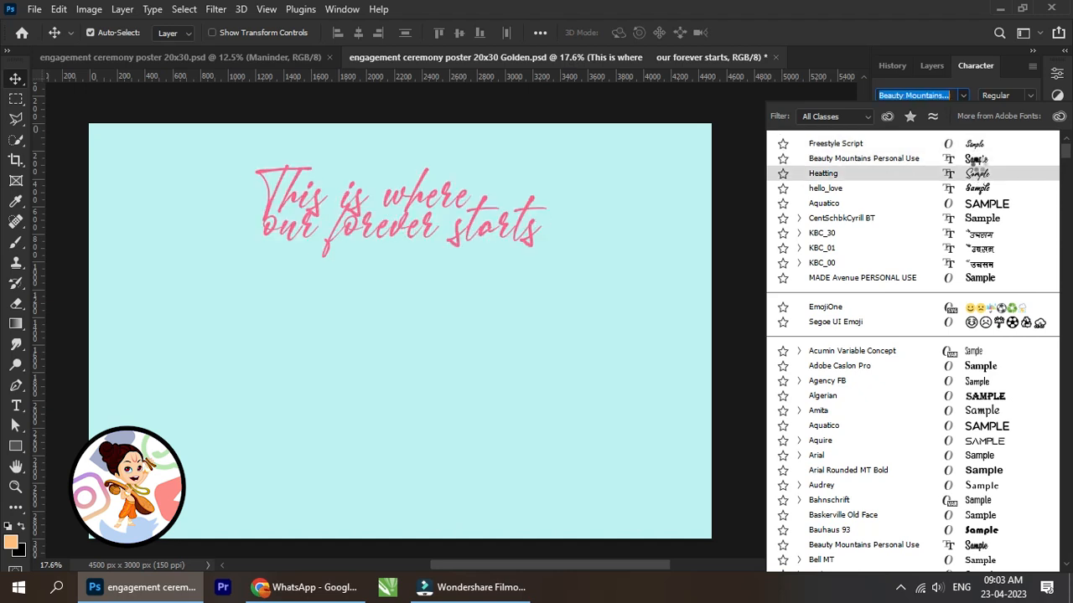
{"action": "left_click", "coordinate": [976, 158]}
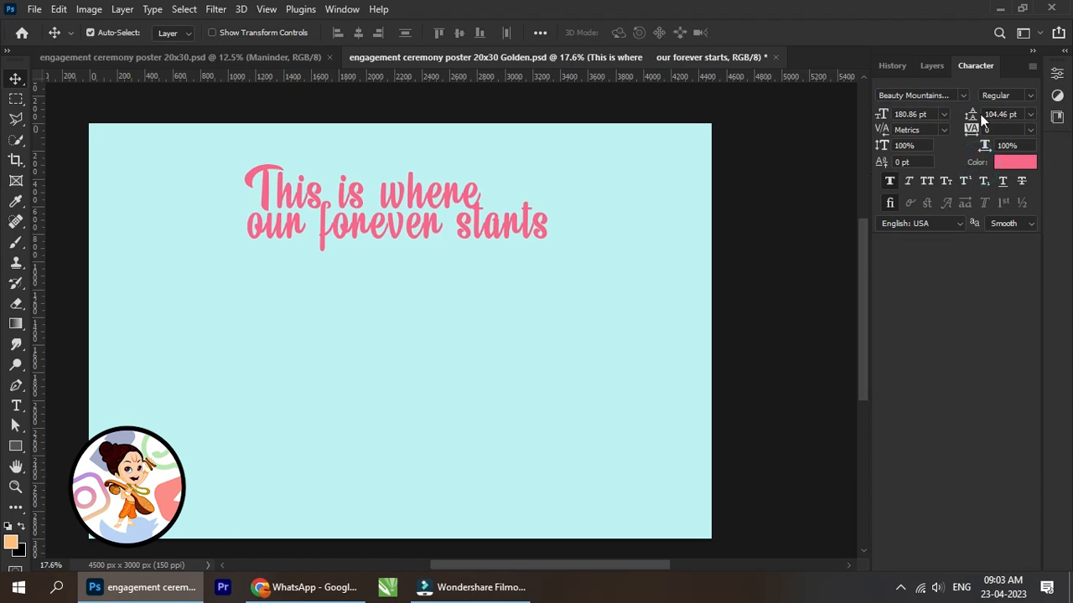
{"action": "mouse_move", "coordinate": [976, 117]}
{"action": "left_mouse_down"}
{"action": "mouse_move", "coordinate": [968, 109]}
{"action": "mouse_move", "coordinate": [973, 120]}
{"action": "left_mouse_up"}
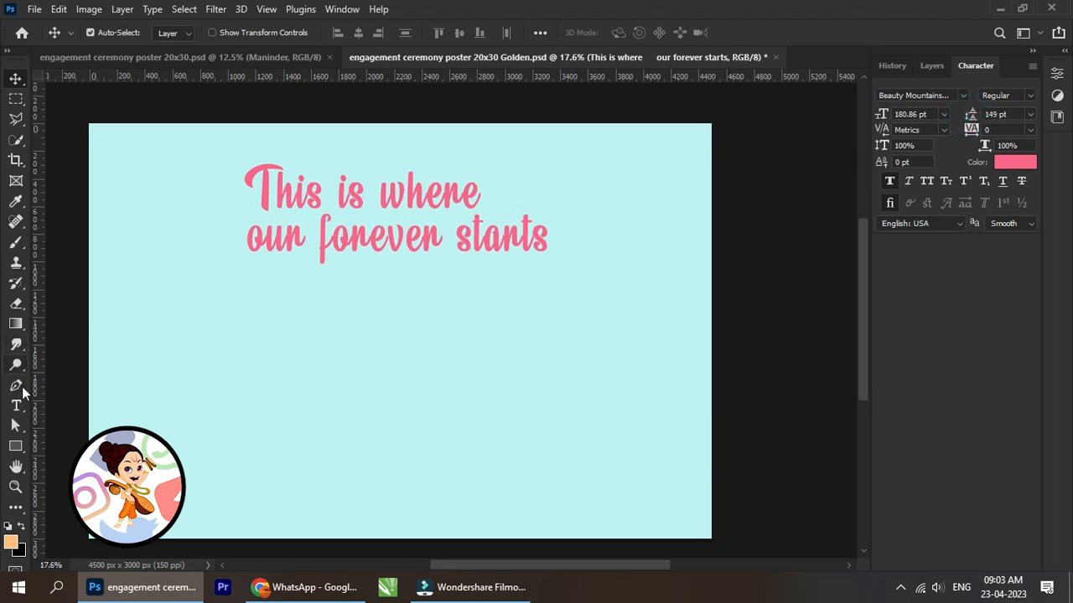
Step: Indent the line "our forever" with spaces and put "starts" on its own third line
{"action": "left_click", "coordinate": [16, 406]}
{"action": "left_click", "coordinate": [253, 242]}
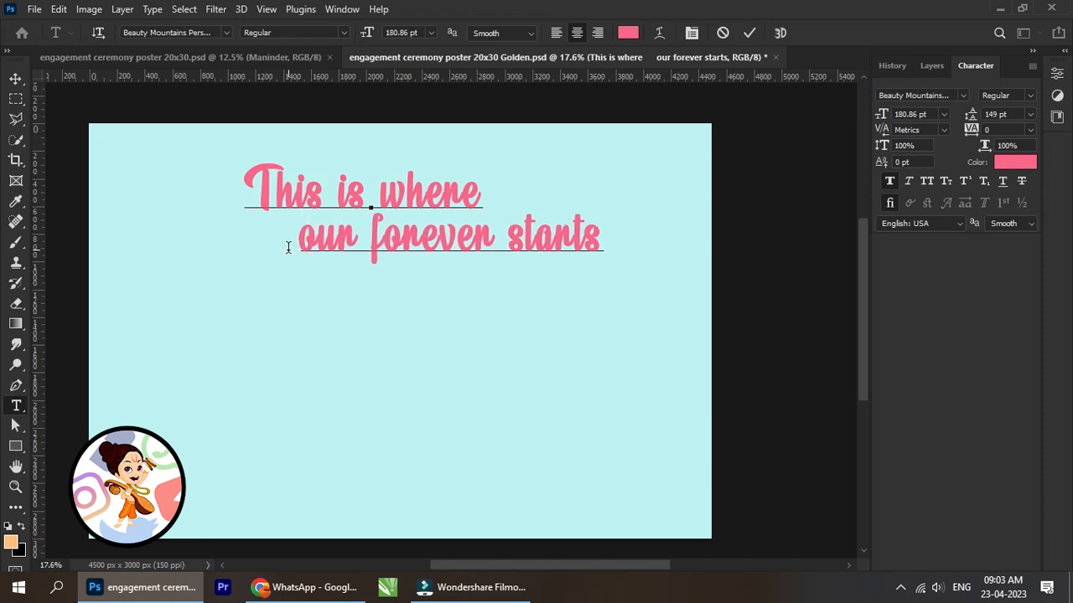
{"action": "left_click", "coordinate": [506, 246]}
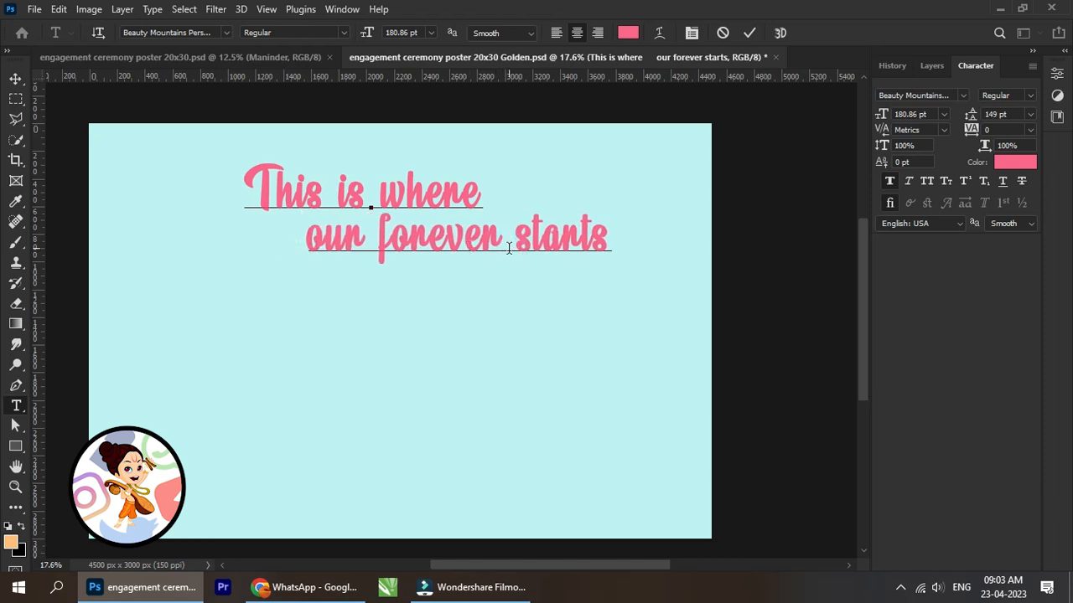
{"action": "key", "text": "Return"}
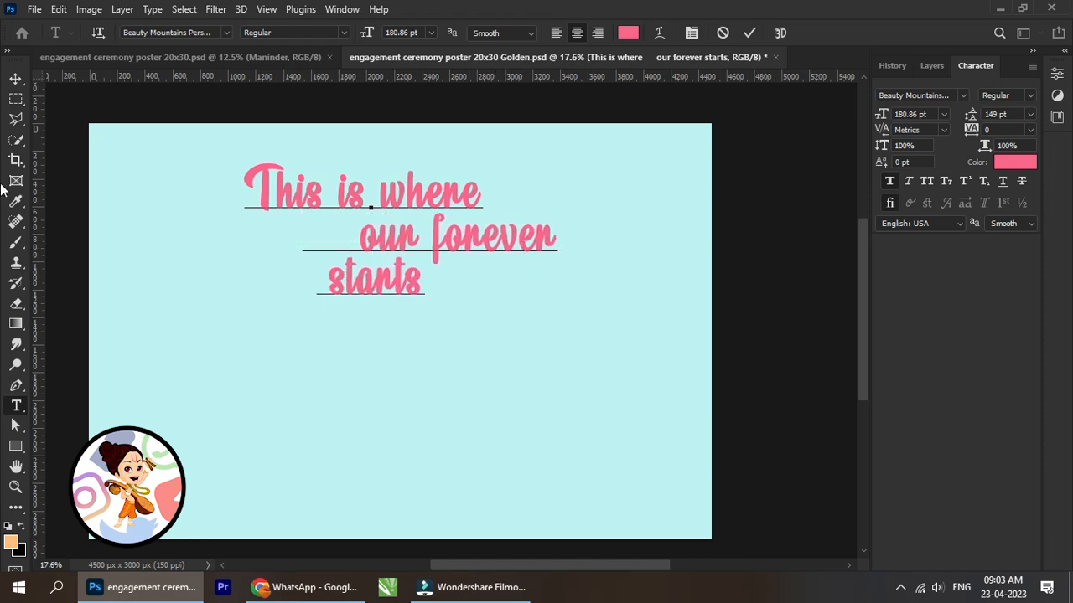
{"action": "left_click", "coordinate": [15, 80]}
Step: Move the quote up close to the canvas's upper edge and enlarge it to about 197 pt
{"action": "scroll", "coordinate": [344, 233], "scroll_direction": "down", "scroll_amount": 3}
{"action": "left_click_drag", "start_coordinate": [341, 235], "coordinate": [346, 241]}
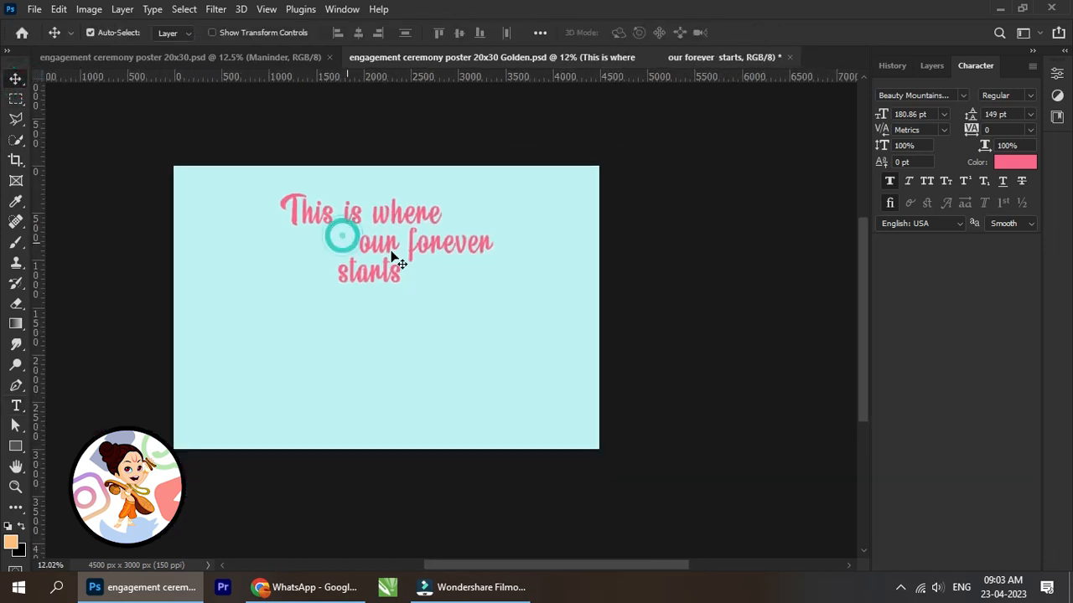
{"action": "scroll", "coordinate": [383, 251], "scroll_direction": "up", "scroll_amount": 2}
{"action": "scroll", "coordinate": [383, 251], "scroll_direction": "up", "scroll_amount": 1}
{"action": "left_click_drag", "start_coordinate": [422, 213], "coordinate": [416, 191]}
{"action": "key", "text": "ctrl+t"}
{"action": "left_click_drag", "start_coordinate": [534, 292], "coordinate": [562, 302]}
{"action": "left_click", "coordinate": [774, 37]}
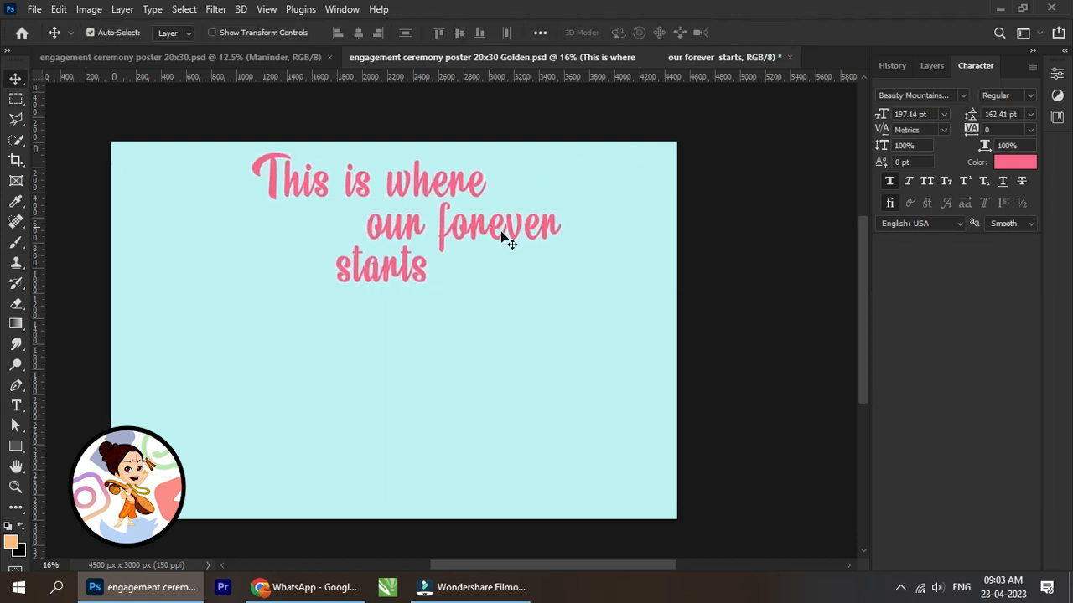
Step: Centre the quote horizontally against Layer 0
{"action": "left_click", "coordinate": [932, 66]}
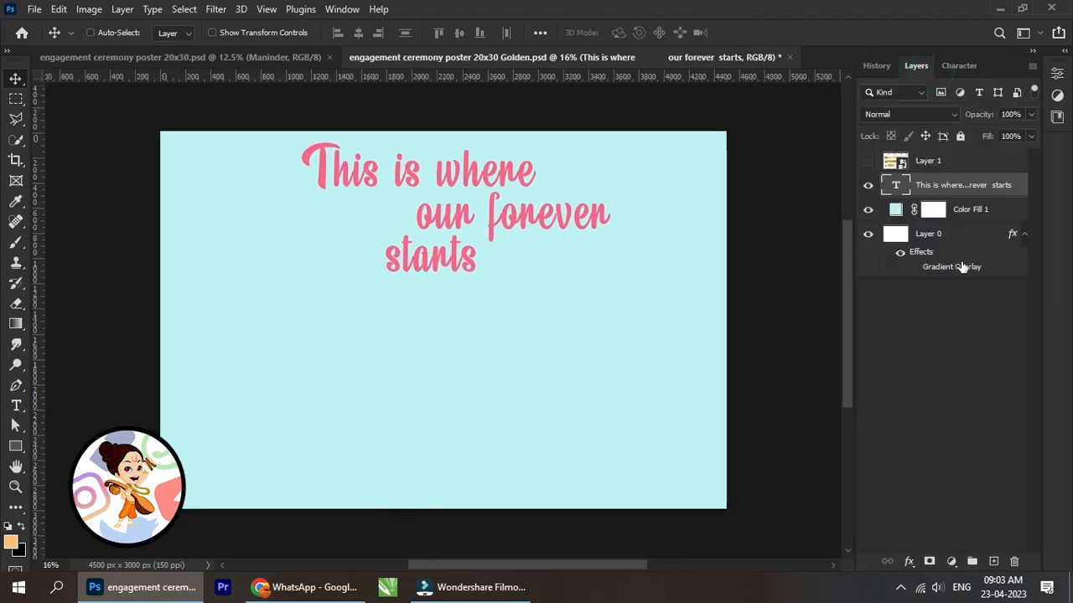
{"action": "left_click", "coordinate": [951, 236], "text": "ctrl"}
{"action": "left_click", "coordinate": [358, 33]}
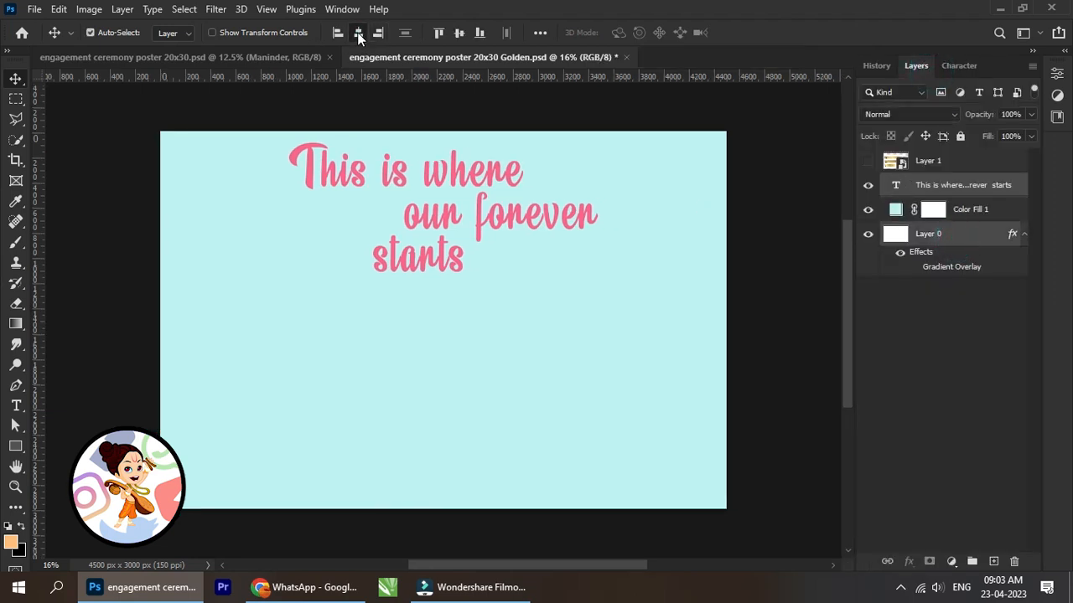
Step: Select only the quote's text layer and scale it down to about 92%
{"action": "left_click", "coordinate": [938, 194]}
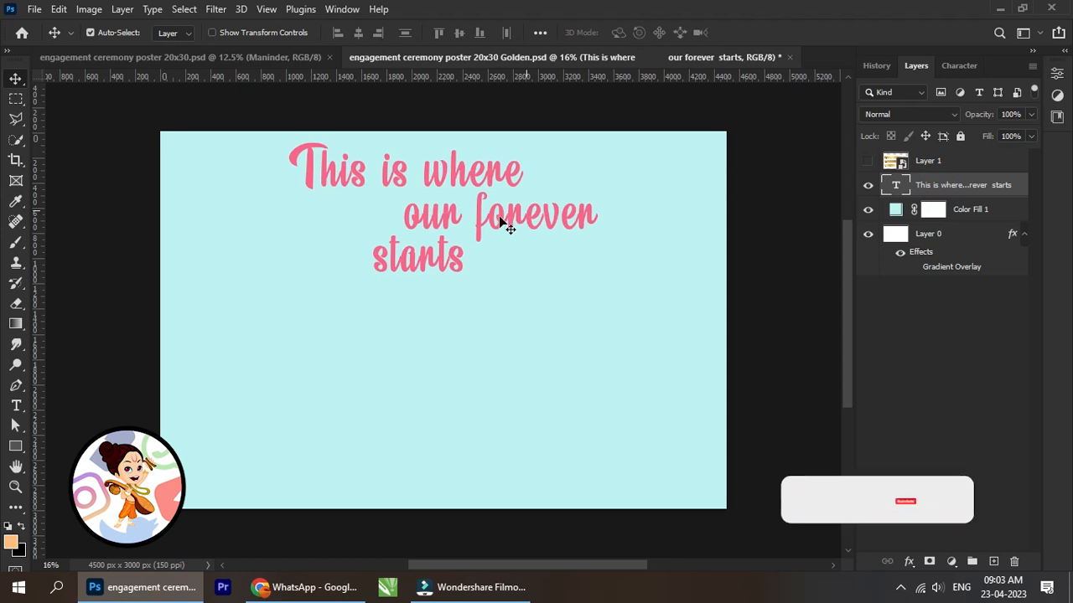
{"action": "scroll", "coordinate": [495, 214], "scroll_direction": "up", "scroll_amount": 1}
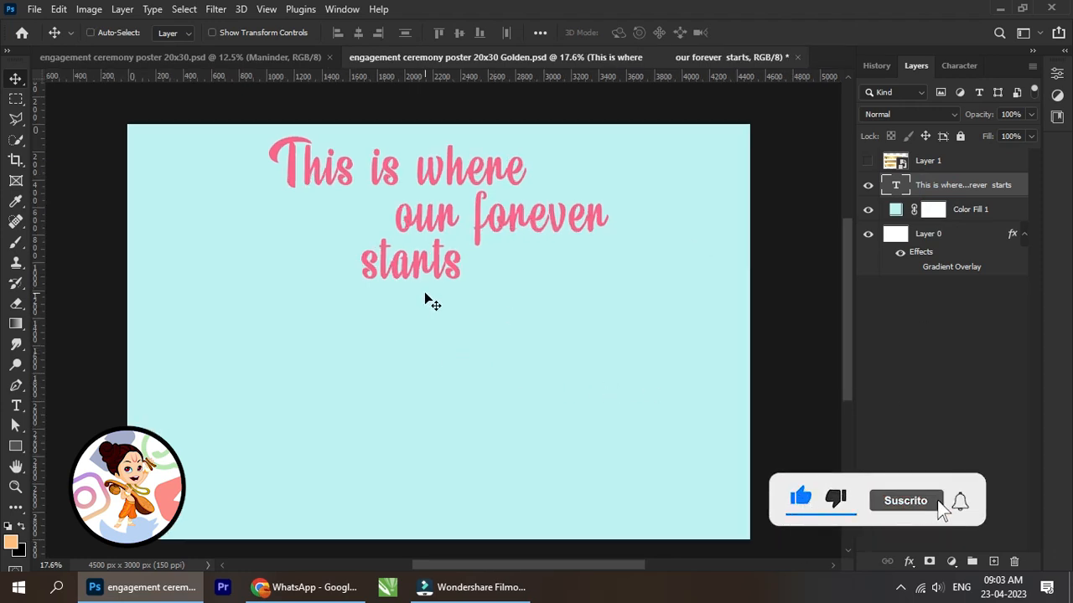
{"action": "key", "text": "ctrl+t"}
{"action": "left_click_drag", "start_coordinate": [608, 295], "coordinate": [571, 280]}
{"action": "left_click", "coordinate": [777, 33]}
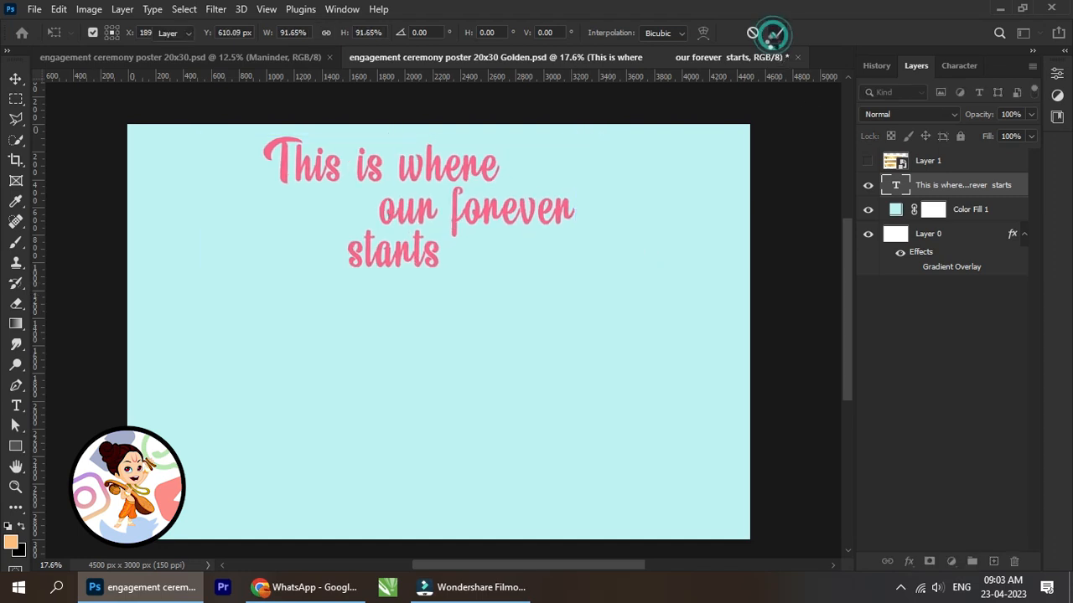
Step: Centre the scaled-down quote horizontally against Layer 0
{"action": "left_click", "coordinate": [932, 235], "text": "ctrl"}
{"action": "left_click", "coordinate": [358, 34]}
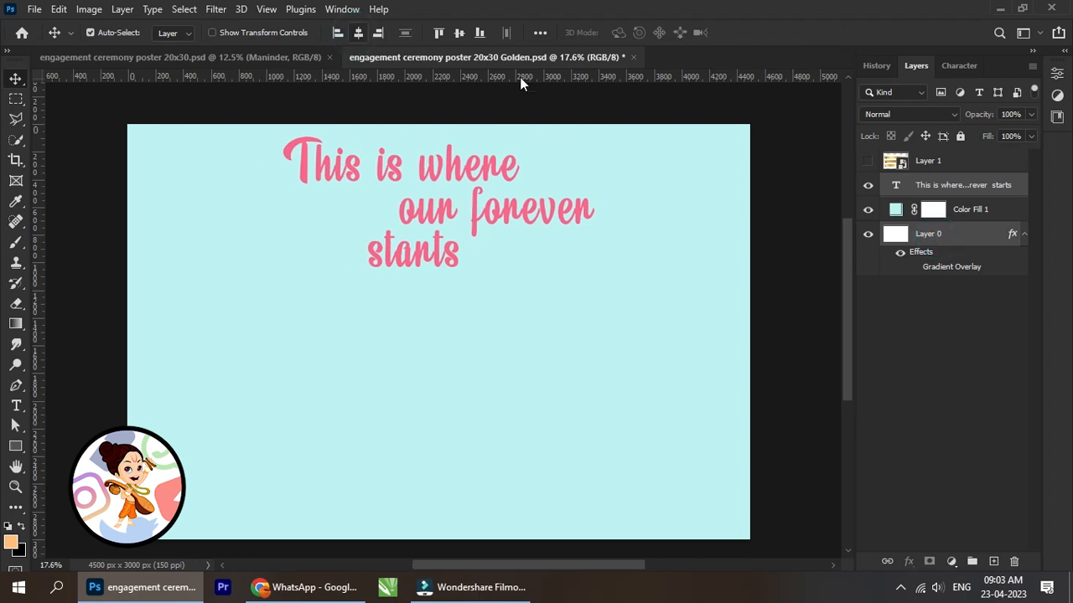
Step: Select only the quote's text layer and add a reversed gold Gradient Overlay to it
{"action": "left_click", "coordinate": [980, 187]}
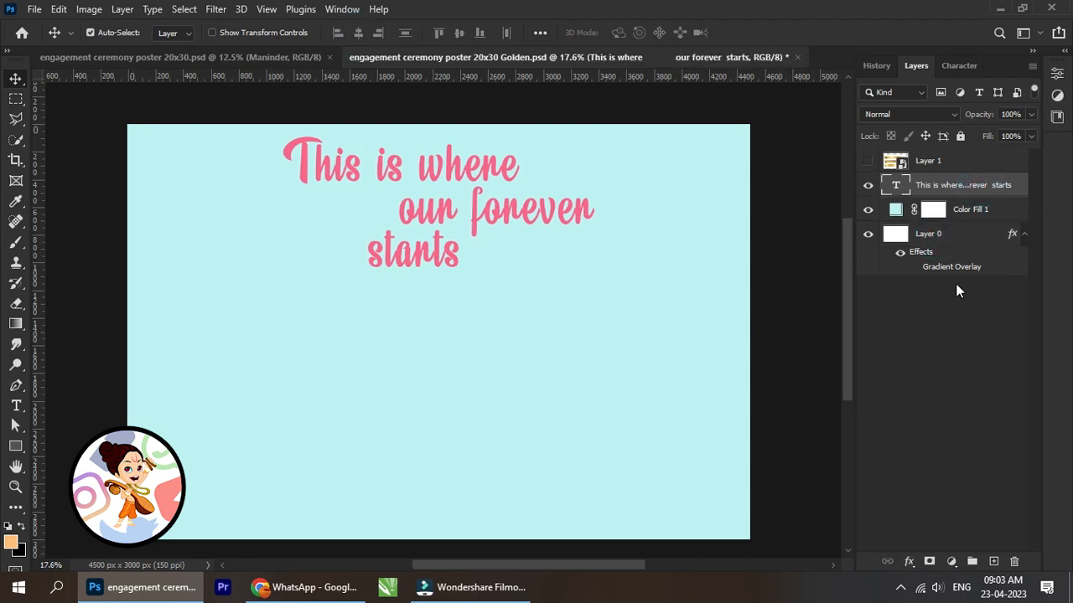
{"action": "left_click", "coordinate": [908, 565]}
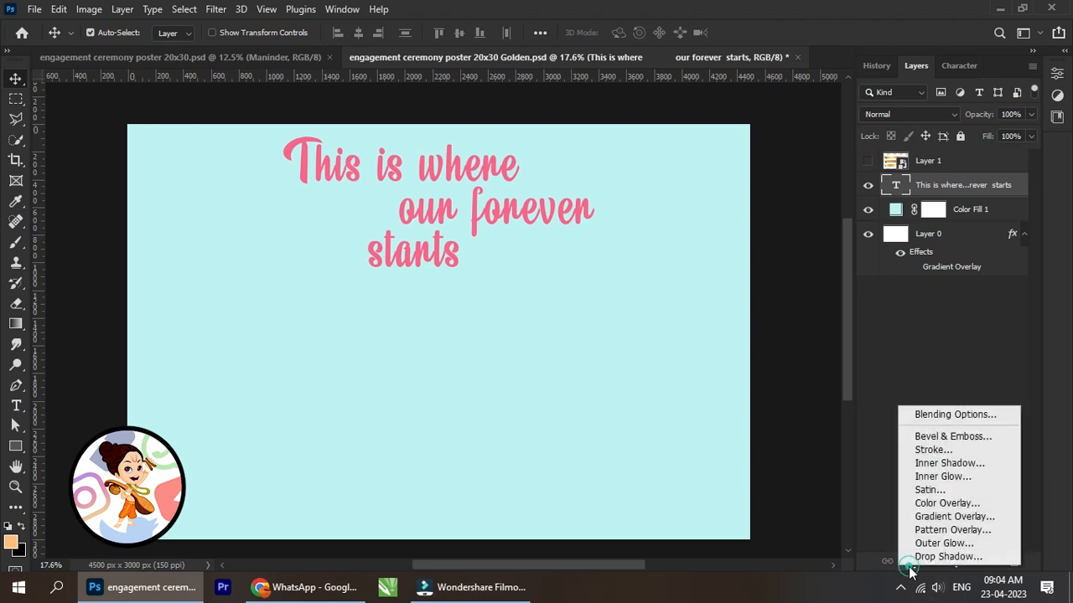
{"action": "left_click", "coordinate": [950, 517]}
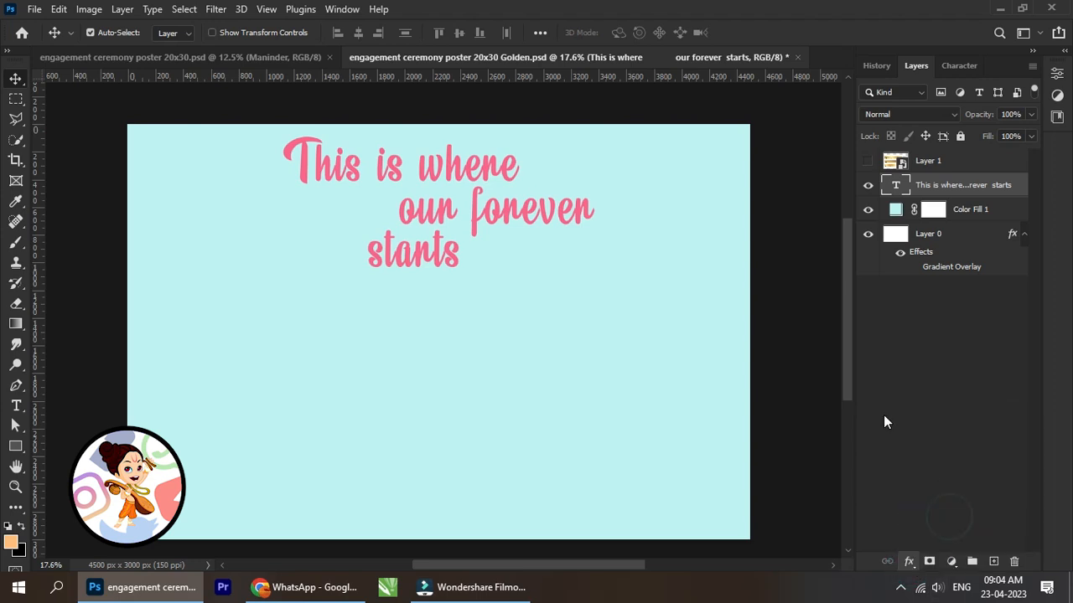
{"action": "left_click_drag", "start_coordinate": [703, 181], "coordinate": [789, 168]}
Step: Try the Linear and Reflected styles on the quote's gradient overlay, and set the style back to Radial
{"action": "left_click", "coordinate": [872, 283]}
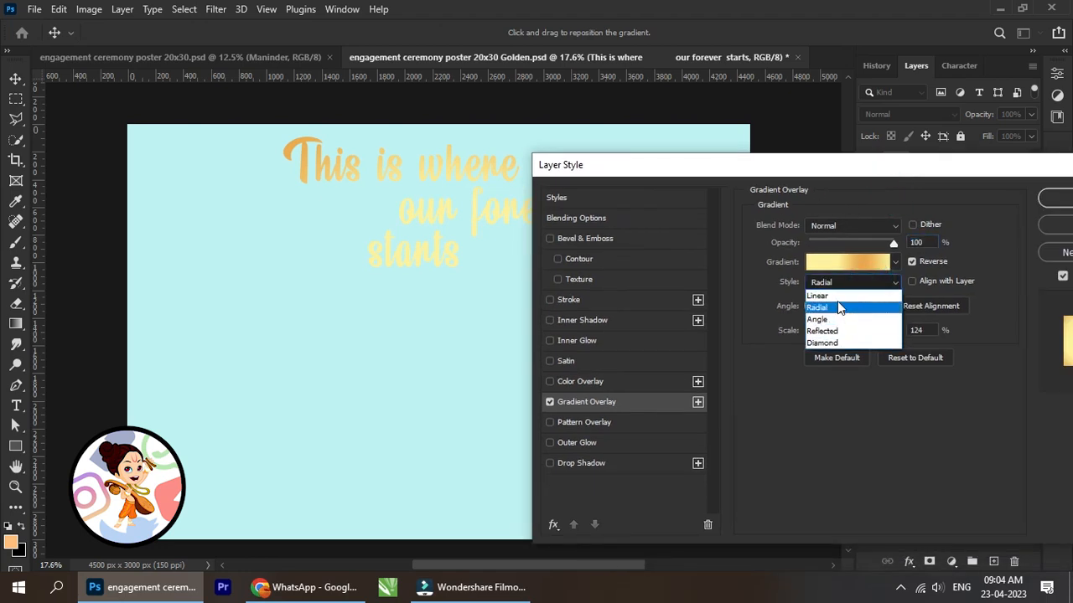
{"action": "left_click", "coordinate": [837, 293]}
{"action": "left_click_drag", "start_coordinate": [740, 166], "coordinate": [642, 192]}
{"action": "left_click", "coordinate": [741, 304]}
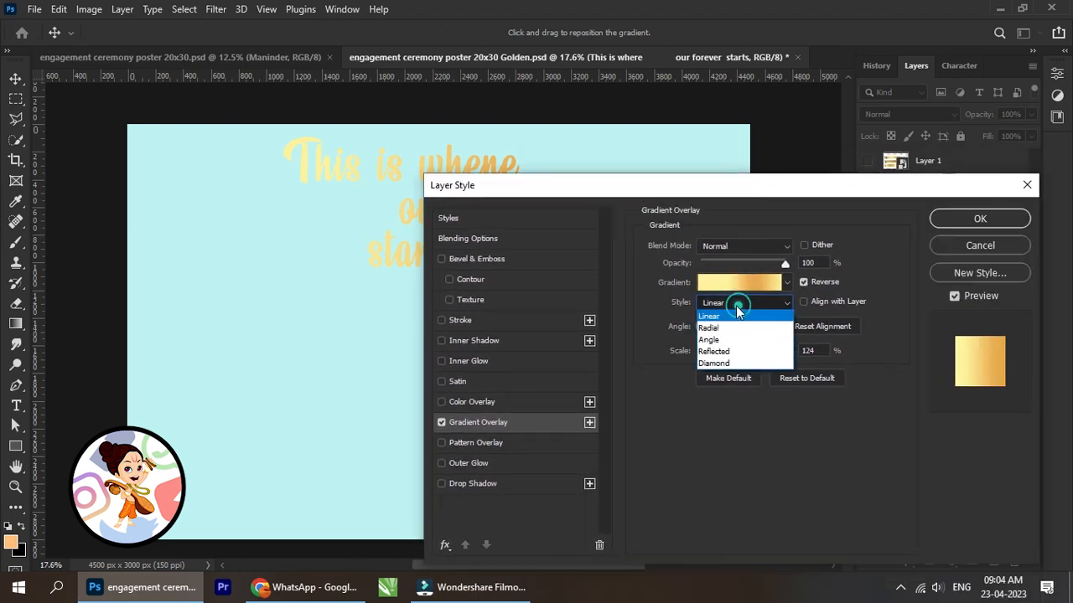
{"action": "left_click", "coordinate": [726, 351]}
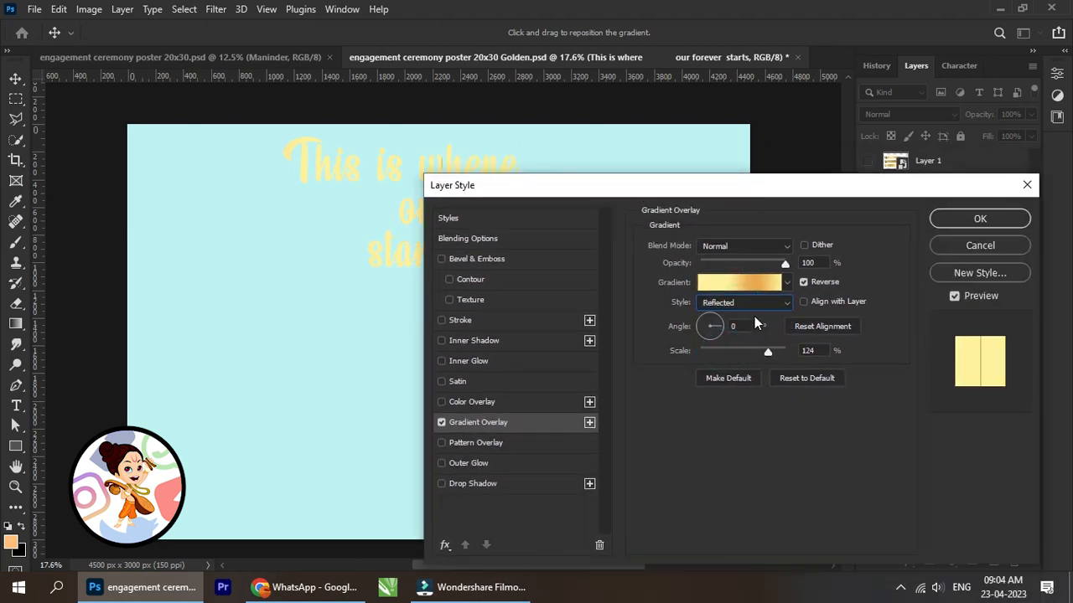
{"action": "left_click", "coordinate": [745, 304]}
{"action": "left_click", "coordinate": [743, 327]}
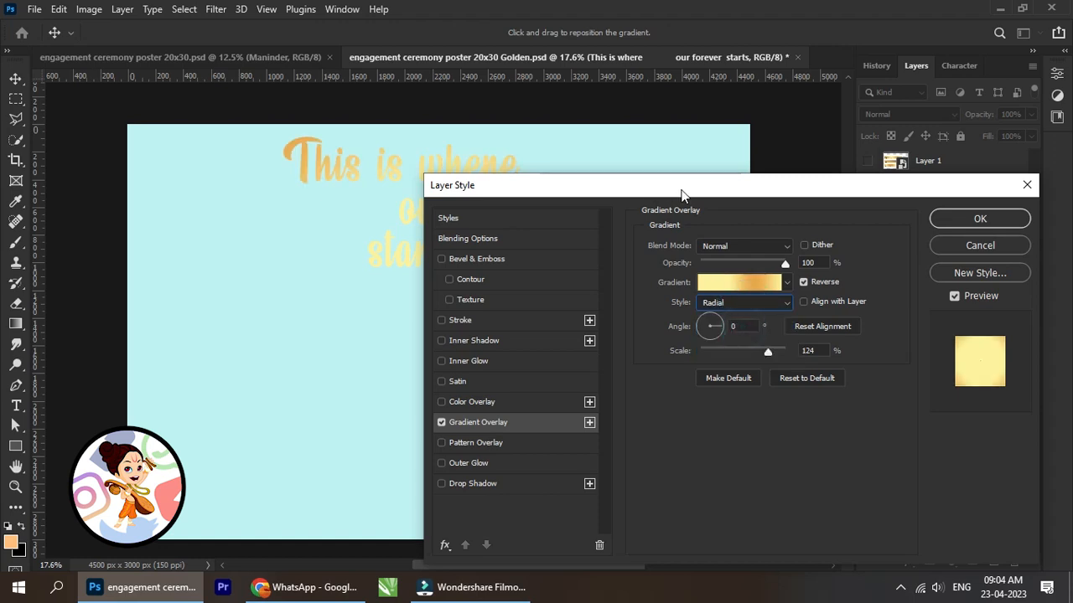
Step: Reduce the scale of the quote's radial gradient overlay and apply the layer style
{"action": "left_click_drag", "start_coordinate": [680, 196], "coordinate": [613, 254]}
{"action": "left_click_drag", "start_coordinate": [699, 414], "coordinate": [666, 410]}
{"action": "left_click", "coordinate": [877, 276]}
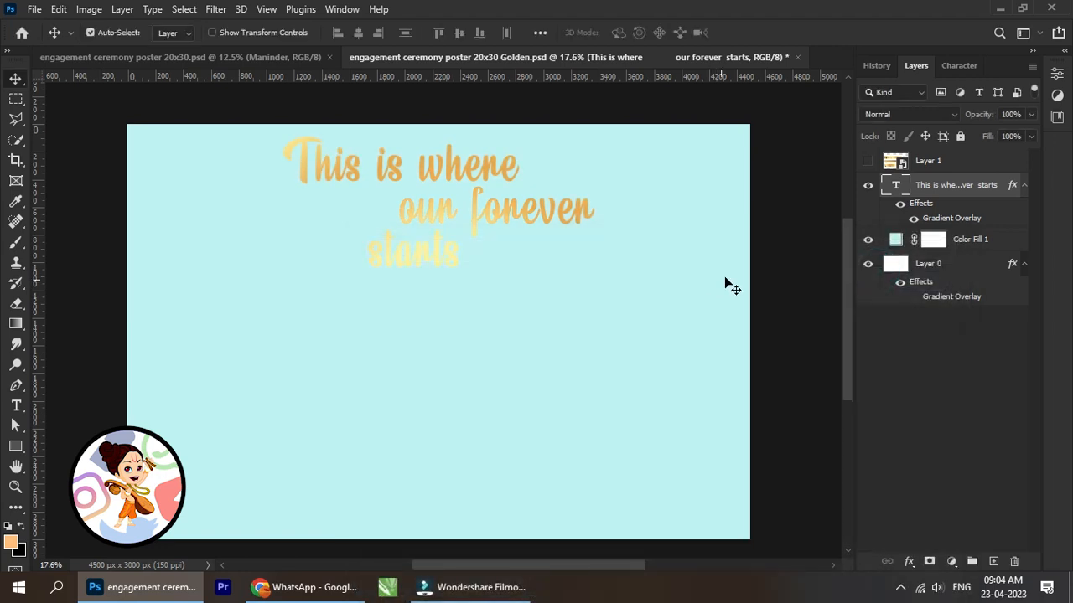
Step: Check the gold quote against the white Layer 0 by temporarily hiding Color Fill 1
{"action": "left_click", "coordinate": [866, 244]}
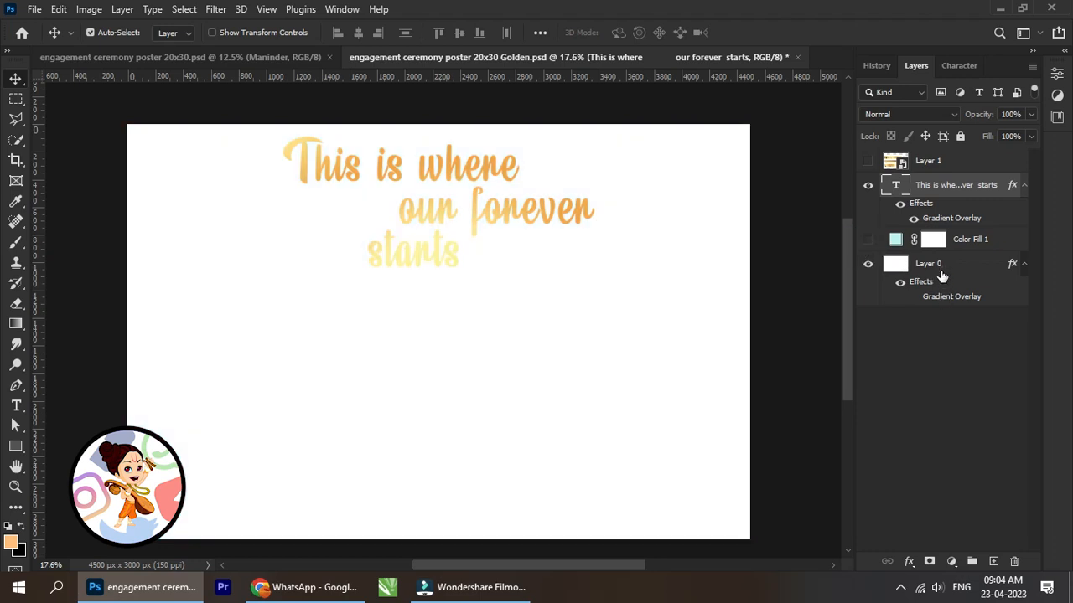
{"action": "left_click", "coordinate": [929, 268]}
{"action": "left_click", "coordinate": [867, 240]}
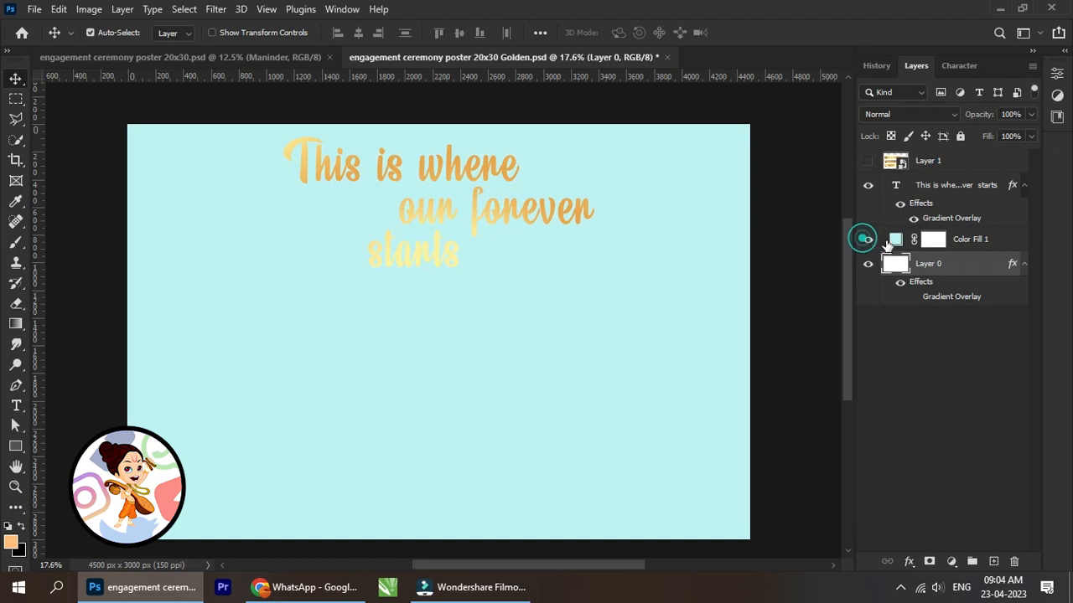
Step: Recolour Color Fill 1 to a dusty reddish brown with a hue of 0°
{"action": "double_click", "coordinate": [895, 239]}
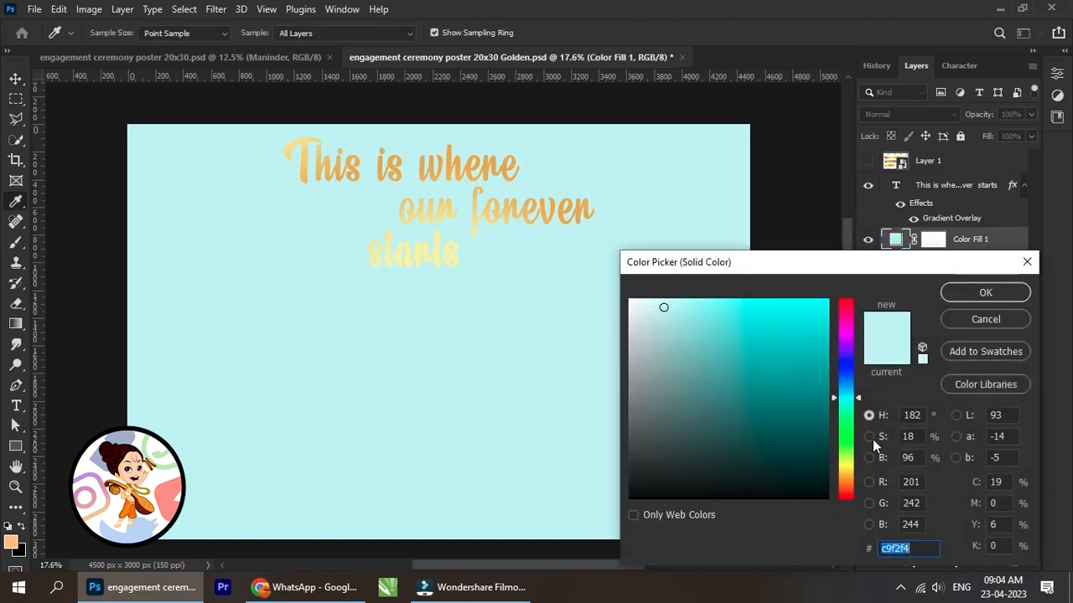
{"action": "left_click_drag", "start_coordinate": [856, 404], "coordinate": [845, 299]}
{"action": "mouse_move", "coordinate": [750, 328]}
{"action": "left_mouse_down"}
{"action": "mouse_move", "coordinate": [774, 312]}
{"action": "mouse_move", "coordinate": [818, 323]}
{"action": "mouse_move", "coordinate": [821, 343]}
{"action": "mouse_move", "coordinate": [712, 334]}
{"action": "mouse_move", "coordinate": [675, 318]}
{"action": "mouse_move", "coordinate": [720, 313]}
{"action": "mouse_move", "coordinate": [718, 299]}
{"action": "mouse_move", "coordinate": [662, 297]}
{"action": "mouse_move", "coordinate": [743, 306]}
{"action": "mouse_move", "coordinate": [705, 365]}
{"action": "mouse_move", "coordinate": [699, 426]}
{"action": "mouse_move", "coordinate": [665, 434]}
{"action": "mouse_move", "coordinate": [640, 419]}
{"action": "left_mouse_up"}
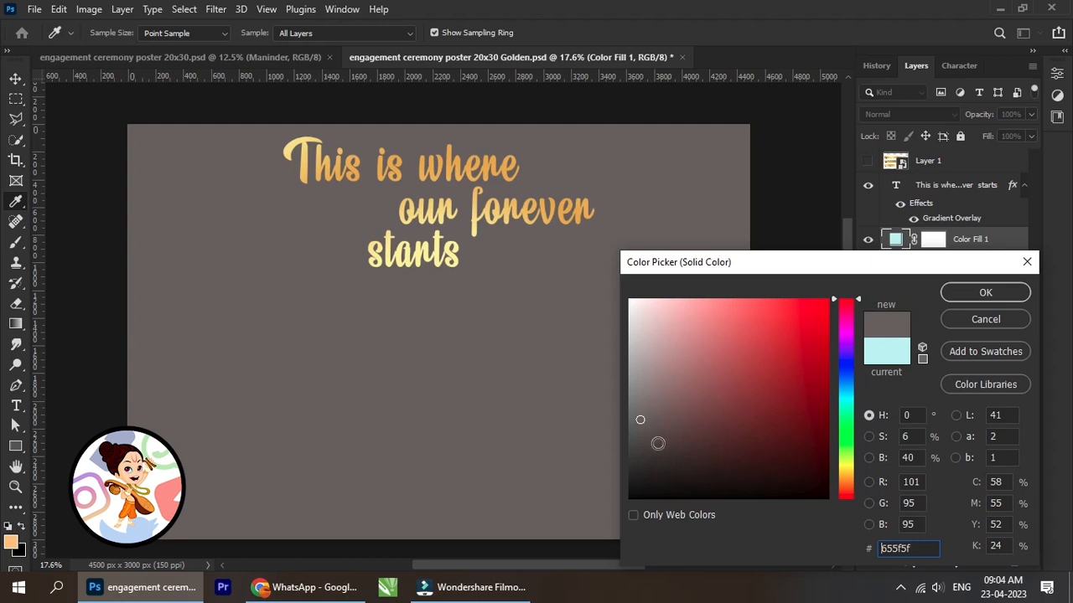
{"action": "mouse_move", "coordinate": [640, 418]}
{"action": "left_mouse_down"}
{"action": "mouse_move", "coordinate": [668, 426]}
{"action": "mouse_move", "coordinate": [685, 411]}
{"action": "mouse_move", "coordinate": [678, 403]}
{"action": "left_mouse_up"}
{"action": "left_click", "coordinate": [986, 292]}
{"action": "key", "text": "v"}
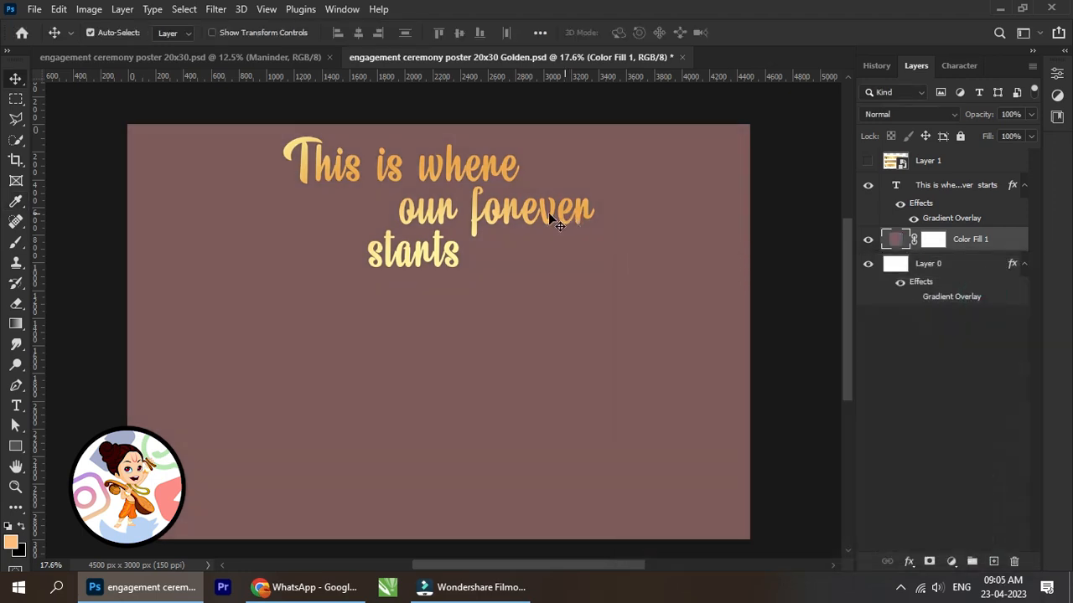
Step: Select the quote's text layer and nudge it down about 20 px
{"action": "scroll", "coordinate": [536, 214], "scroll_direction": "up", "scroll_amount": 2}
{"action": "scroll", "coordinate": [501, 255], "scroll_direction": "down", "scroll_amount": 1}
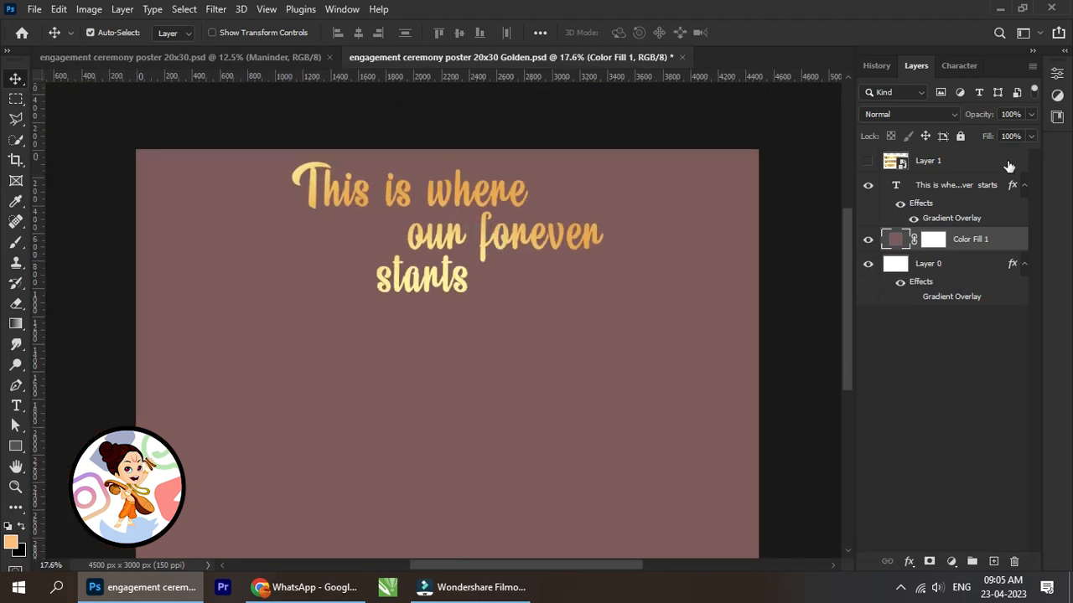
{"action": "left_click", "coordinate": [953, 186]}
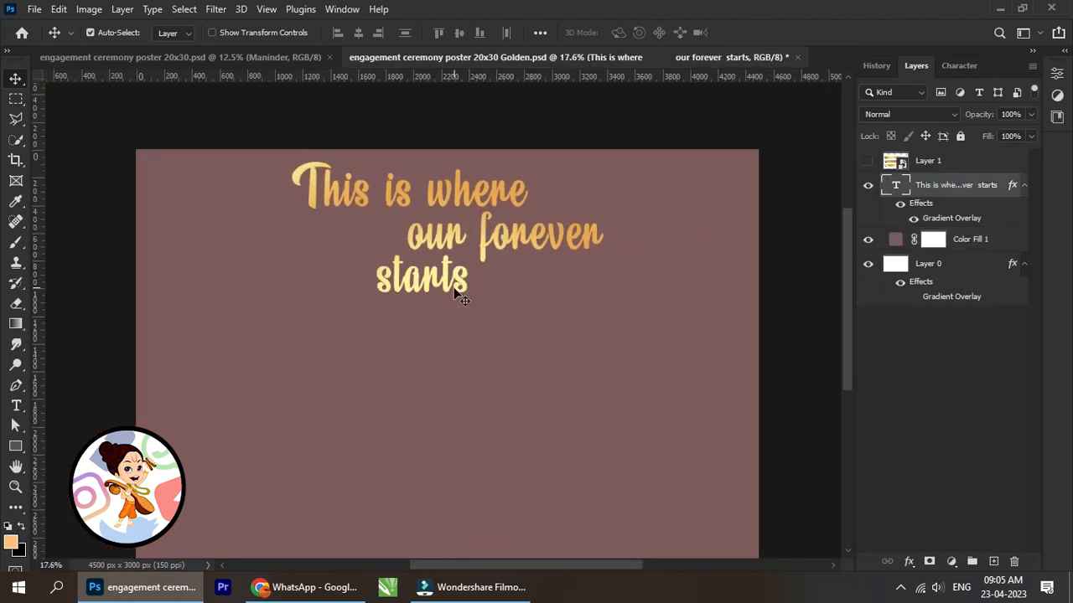
{"action": "scroll", "coordinate": [465, 281], "scroll_direction": "down", "scroll_amount": 1}
{"action": "scroll", "coordinate": [471, 285], "scroll_direction": "up", "scroll_amount": 2}
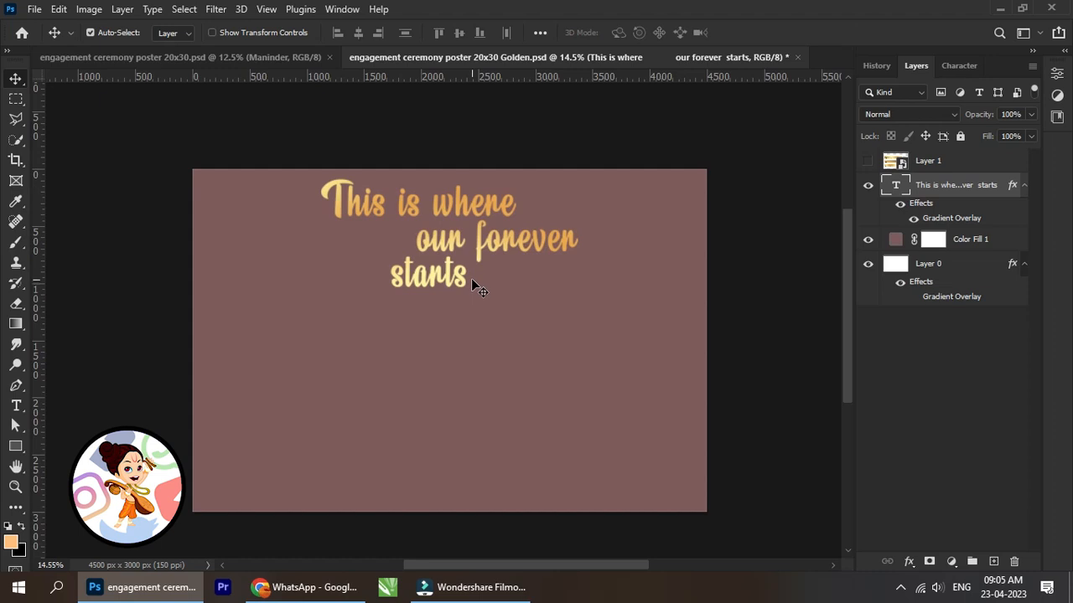
{"action": "key", "text": "shift+Down"}
{"action": "key", "text": "shift+Down"}
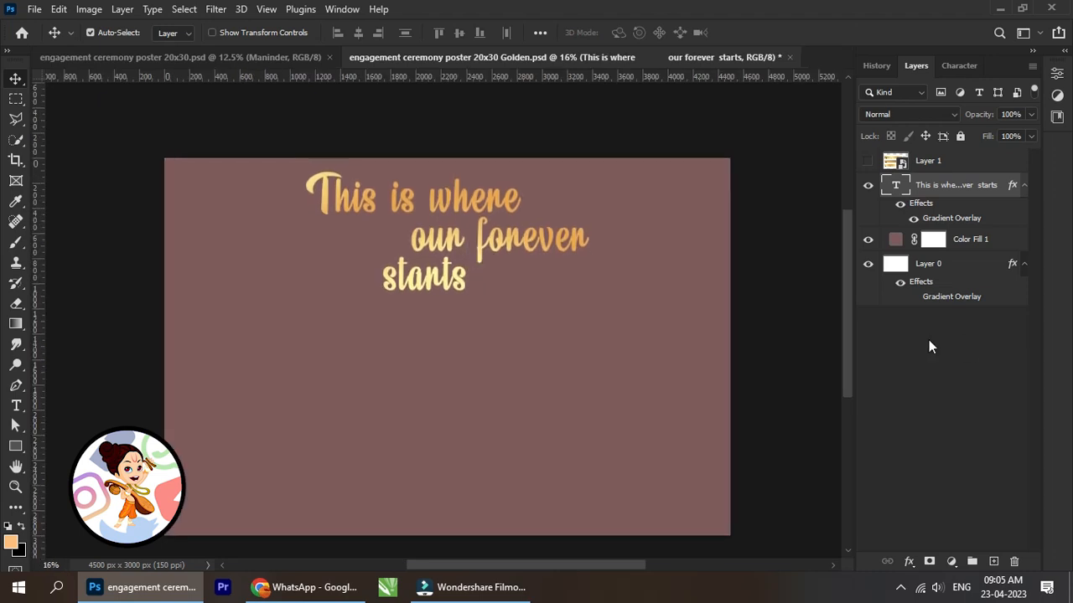
Step: In the quote's blending options, set the Underlying Layer range of Blend If to about 54 and 213
{"action": "left_click", "coordinate": [912, 562]}
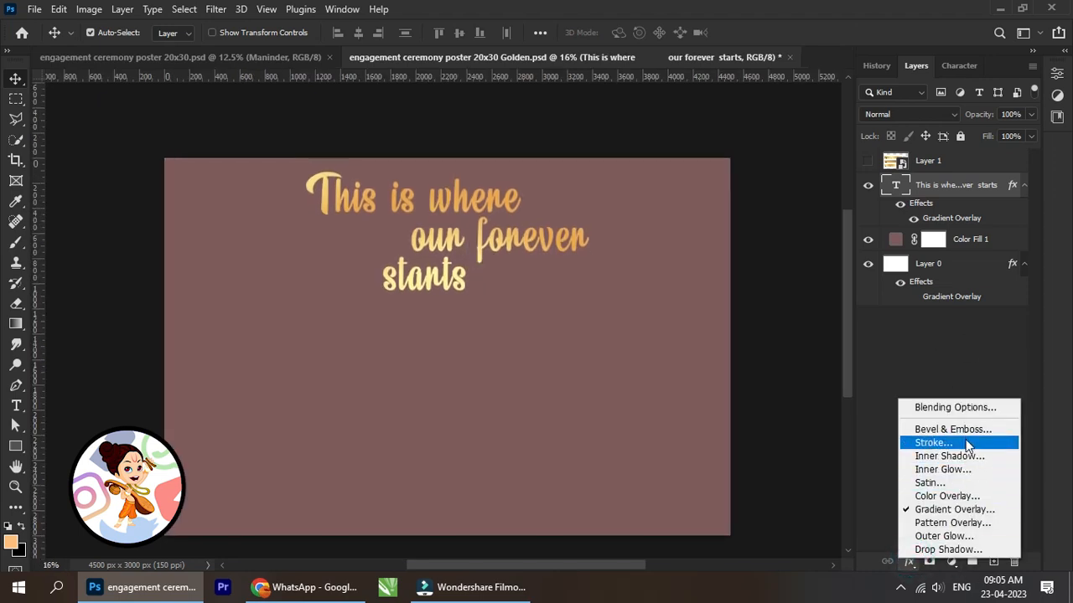
{"action": "left_click", "coordinate": [968, 407]}
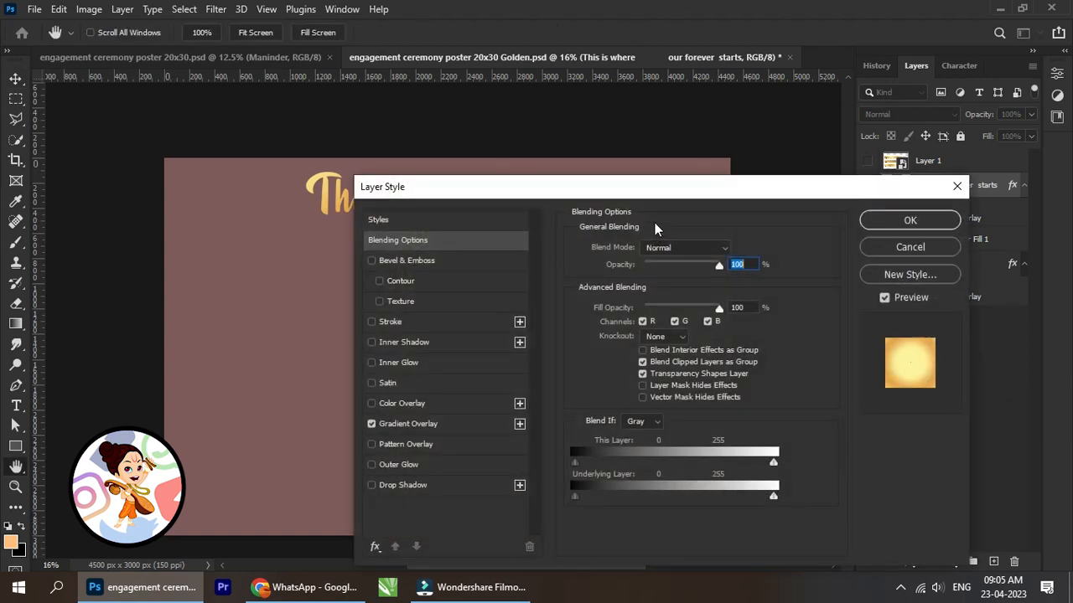
{"action": "left_click_drag", "start_coordinate": [647, 195], "coordinate": [880, 180]}
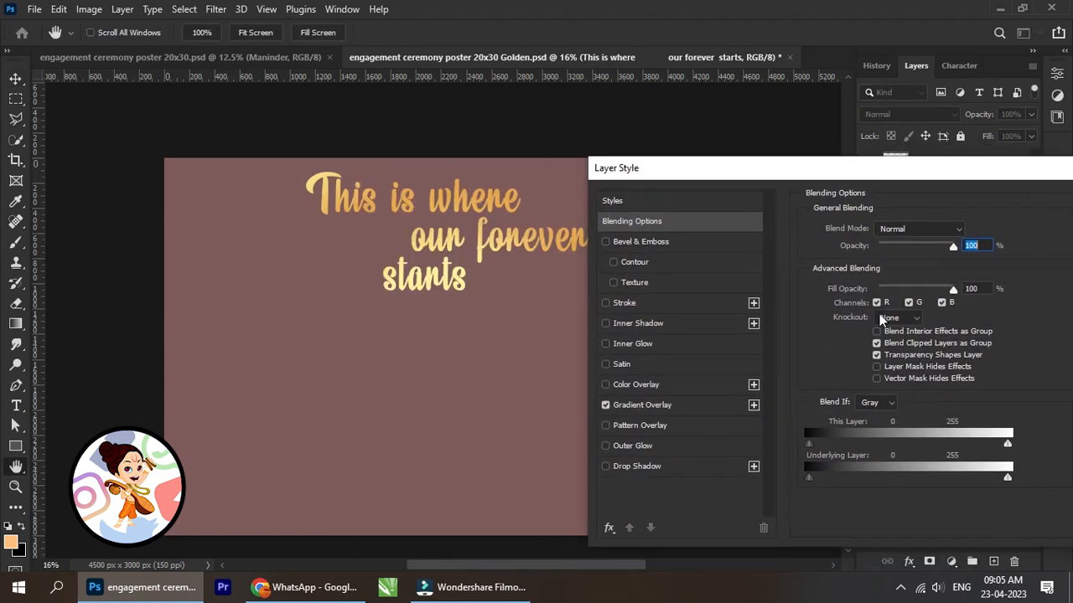
{"action": "mouse_move", "coordinate": [810, 478]}
{"action": "left_mouse_down"}
{"action": "mouse_move", "coordinate": [880, 476]}
{"action": "mouse_move", "coordinate": [826, 474]}
{"action": "left_mouse_up"}
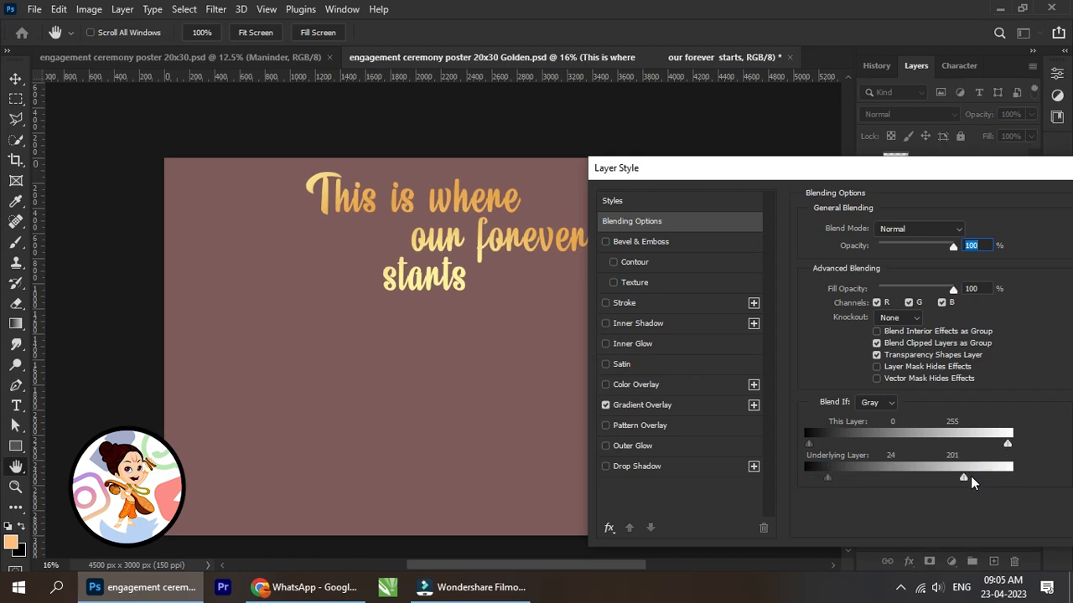
{"action": "left_click_drag", "start_coordinate": [812, 442], "coordinate": [821, 442]}
{"action": "left_click_drag", "start_coordinate": [970, 478], "coordinate": [973, 478]}
{"action": "left_click_drag", "start_coordinate": [483, 227], "coordinate": [394, 251]}
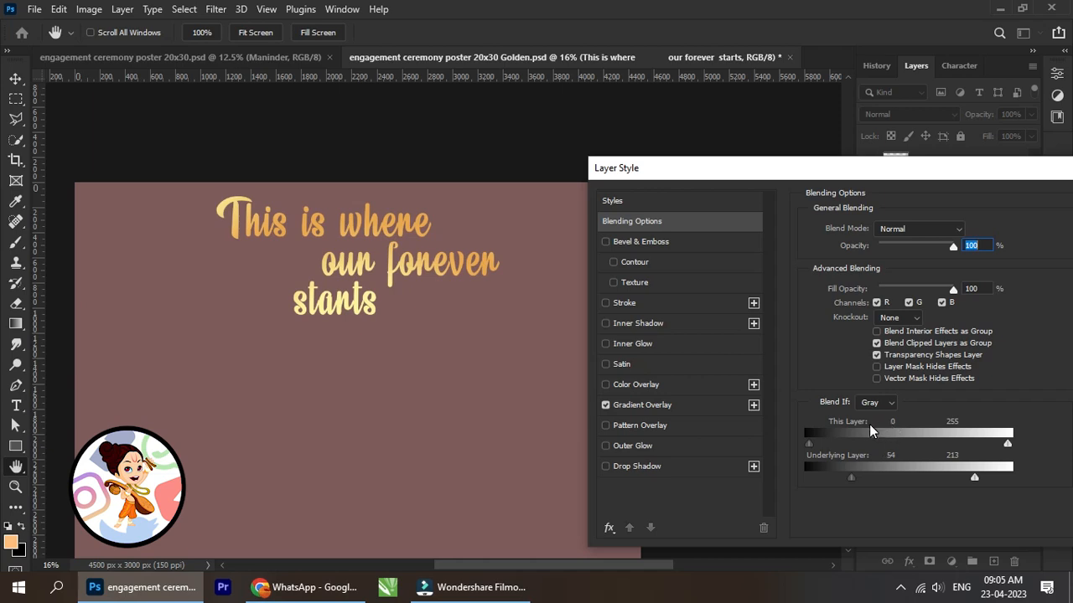
Step: Fine-tune the black and white limits of the Underlying Layer range and apply the quote's blending options
{"action": "left_click", "coordinate": [891, 403]}
{"action": "left_click", "coordinate": [890, 404]}
{"action": "left_click_drag", "start_coordinate": [926, 478], "coordinate": [904, 477]}
{"action": "left_click_drag", "start_coordinate": [1004, 478], "coordinate": [994, 478]}
{"action": "mouse_move", "coordinate": [852, 481]}
{"action": "left_mouse_down"}
{"action": "mouse_move", "coordinate": [825, 481]}
{"action": "mouse_move", "coordinate": [895, 472]}
{"action": "mouse_move", "coordinate": [845, 481]}
{"action": "left_mouse_up"}
{"action": "left_click_drag", "start_coordinate": [845, 174], "coordinate": [698, 176]}
{"action": "left_click", "coordinate": [996, 218]}
Step: Add a Drop Shadow effect to the quote's text layer
{"action": "scroll", "coordinate": [357, 235], "scroll_direction": "up", "scroll_amount": 5}
{"action": "scroll", "coordinate": [358, 241], "scroll_direction": "up", "scroll_amount": 1}
{"action": "key", "text": "ctrl"}
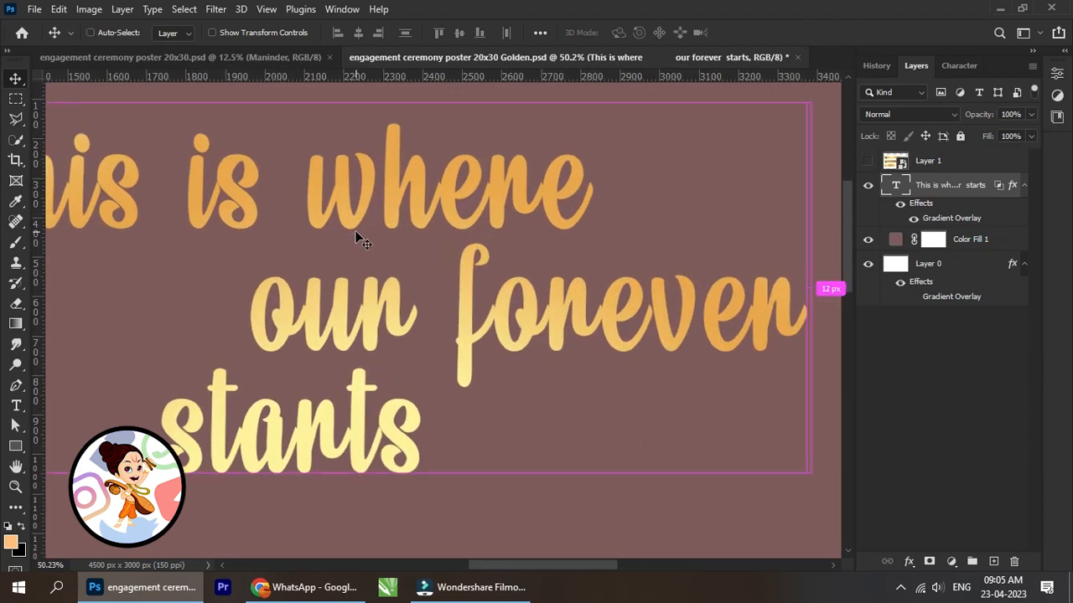
{"action": "scroll", "coordinate": [369, 238], "scroll_direction": "down", "scroll_amount": 2}
{"action": "scroll", "coordinate": [387, 241], "scroll_direction": "down", "scroll_amount": 2}
{"action": "left_click", "coordinate": [383, 222]}
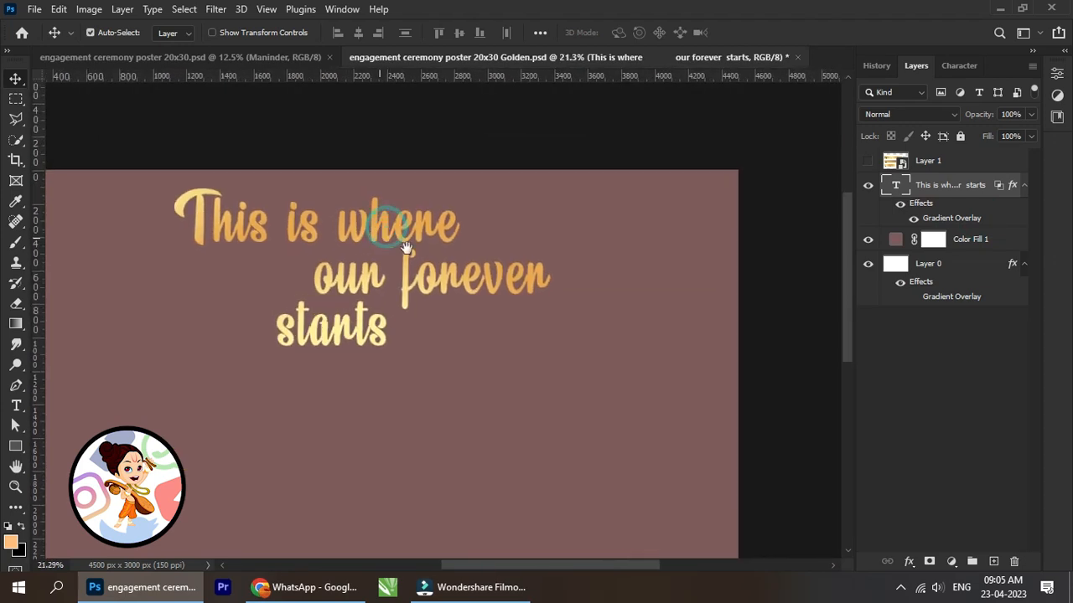
{"action": "left_click", "coordinate": [909, 560]}
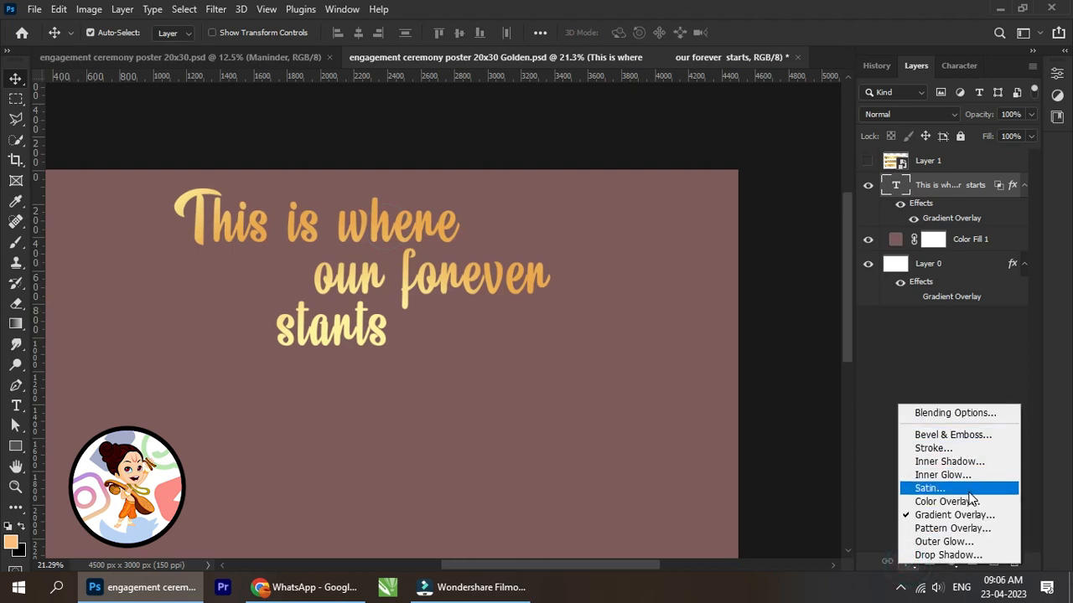
{"action": "left_click", "coordinate": [949, 554]}
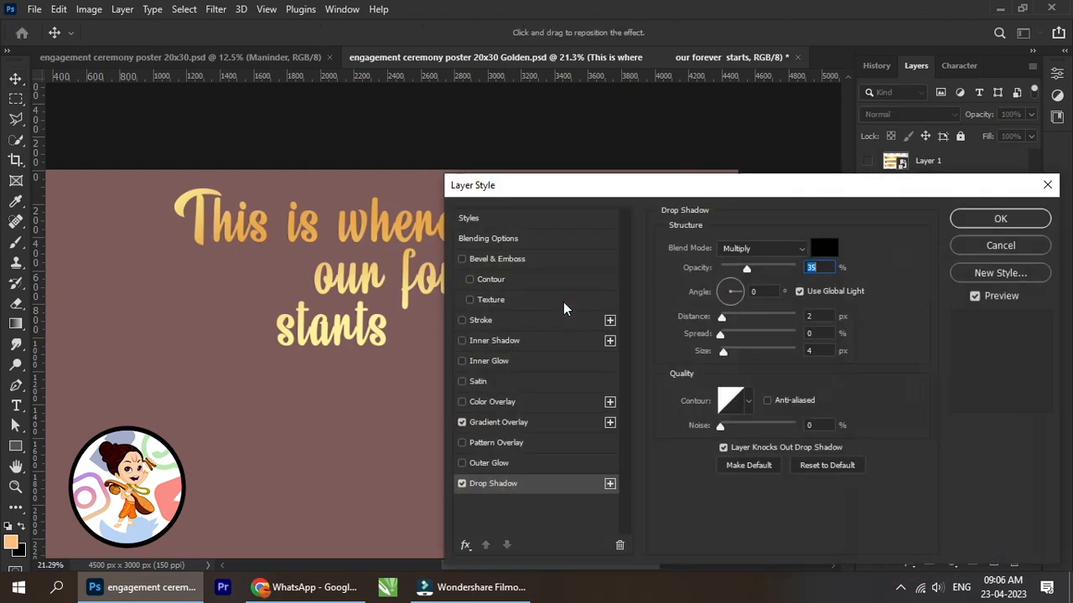
Step: Set the quote's drop shadow to 13% opacity, 25 px distance, 9% spread and 13 px size, and apply it
{"action": "left_click_drag", "start_coordinate": [612, 196], "coordinate": [781, 199]}
{"action": "left_click_drag", "start_coordinate": [892, 319], "coordinate": [901, 358]}
{"action": "left_click_drag", "start_coordinate": [915, 272], "coordinate": [901, 279]}
{"action": "left_click_drag", "start_coordinate": [901, 320], "coordinate": [900, 342]}
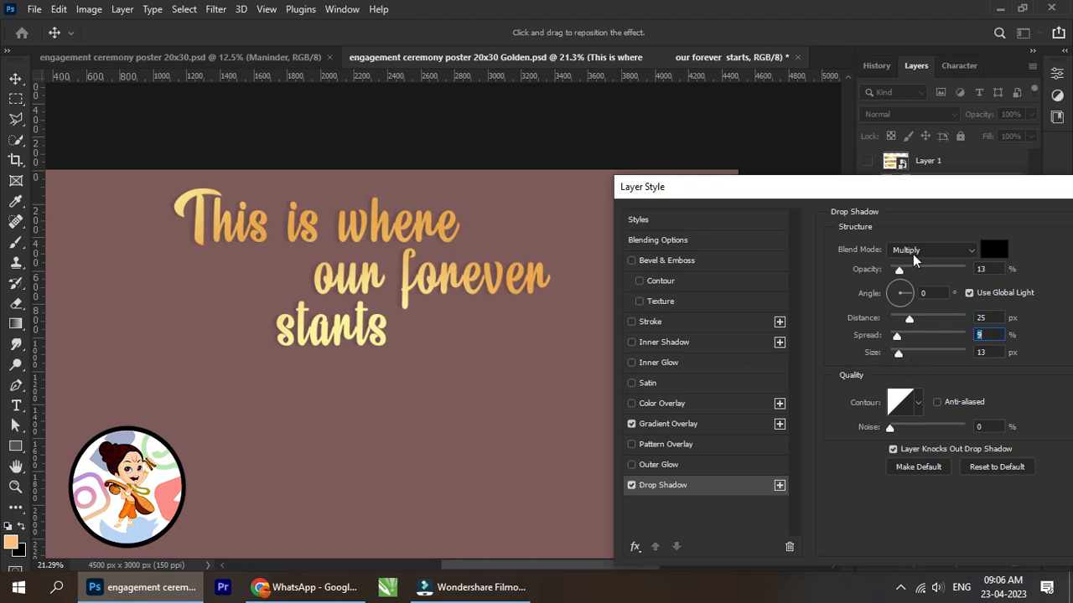
{"action": "left_click_drag", "start_coordinate": [875, 191], "coordinate": [743, 211]}
{"action": "left_click", "coordinate": [1022, 240]}
{"action": "scroll", "coordinate": [591, 269], "scroll_direction": "down", "scroll_amount": 2}
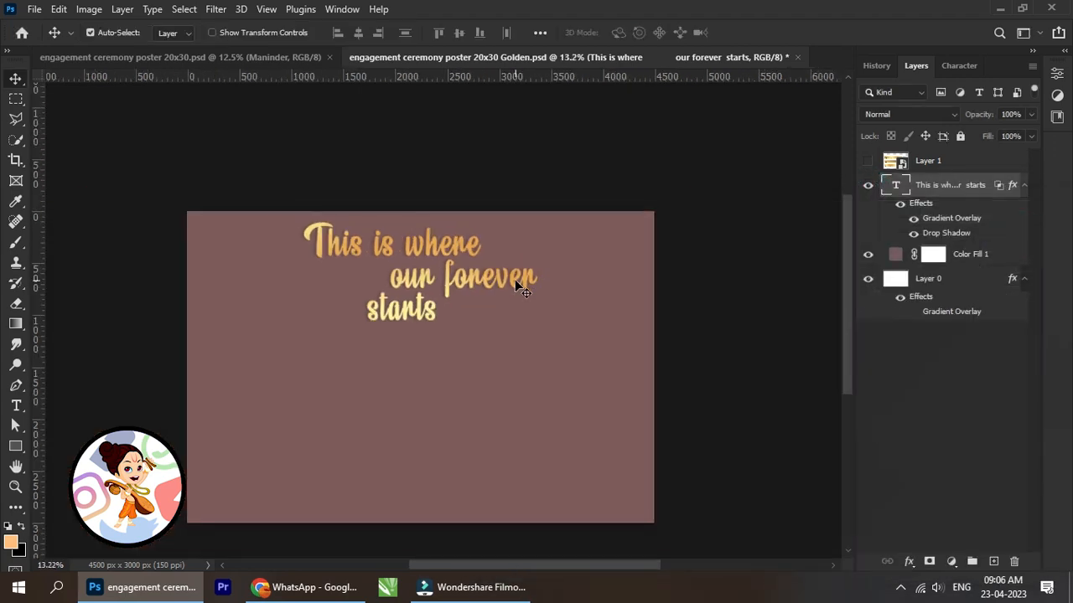
{"action": "scroll", "coordinate": [479, 319], "scroll_direction": "up", "scroll_amount": 1}
{"action": "scroll", "coordinate": [344, 311], "scroll_direction": "up", "scroll_amount": 2}
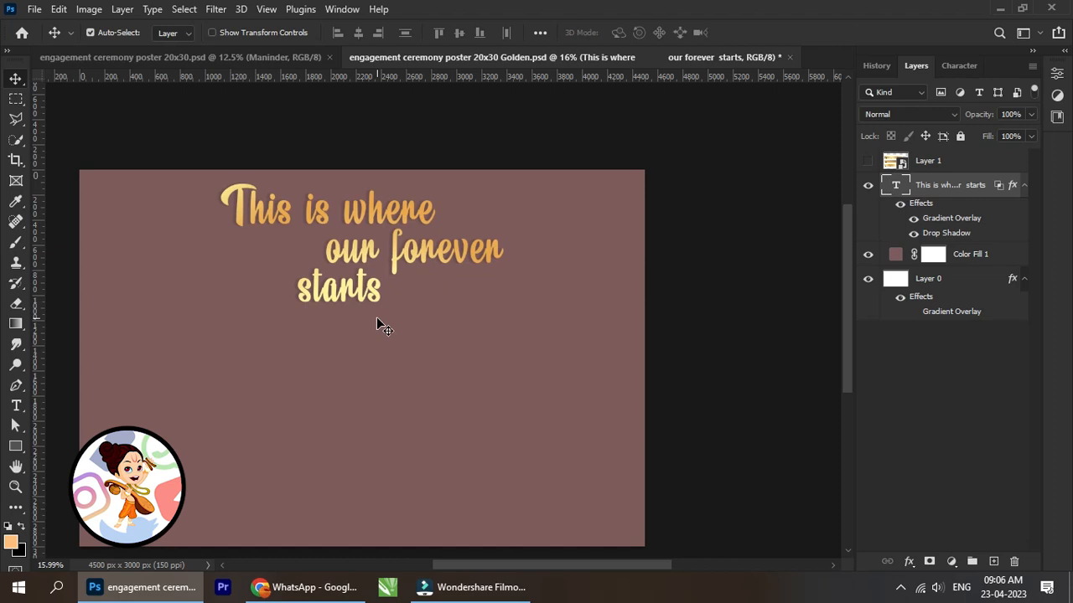
{"action": "scroll", "coordinate": [384, 327], "scroll_direction": "down", "scroll_amount": 1}
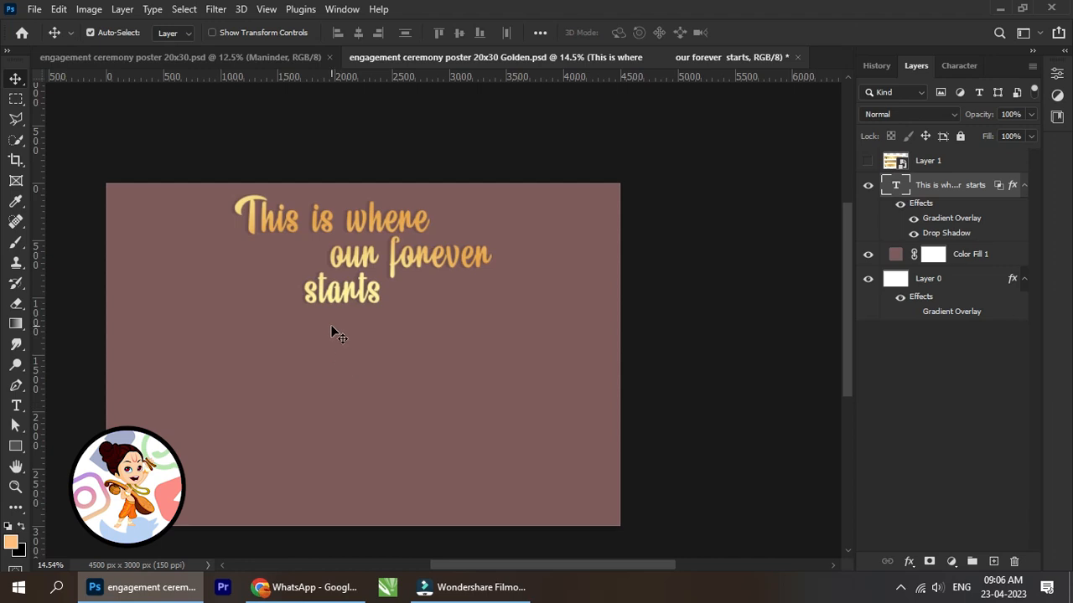
{"action": "scroll", "coordinate": [363, 309], "scroll_direction": "up", "scroll_amount": 1}
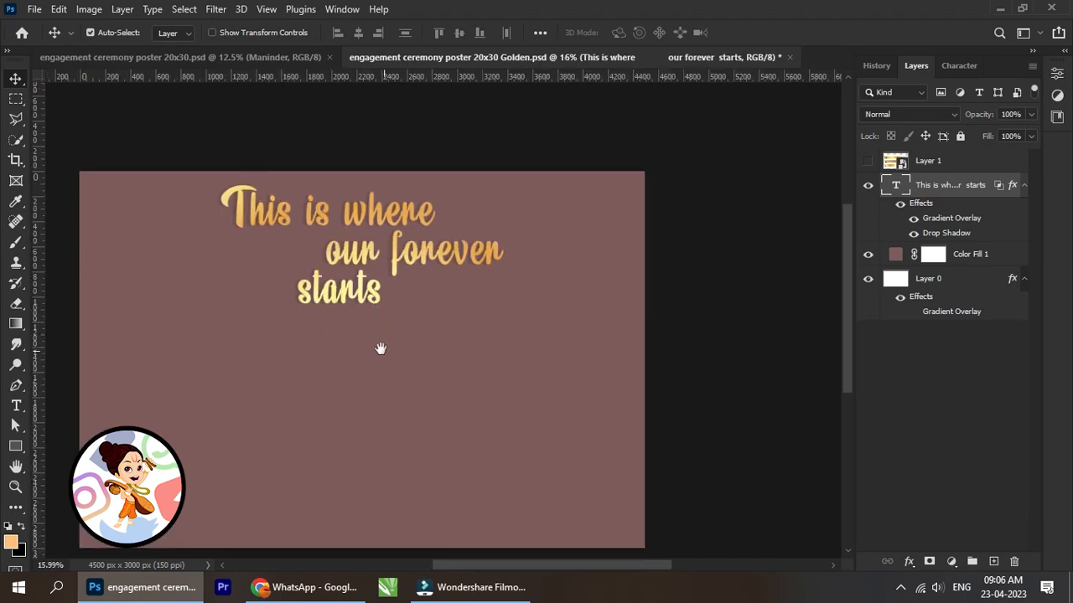
{"action": "left_click_drag", "start_coordinate": [381, 348], "coordinate": [369, 332]}
{"action": "left_click_drag", "start_coordinate": [377, 394], "coordinate": [381, 380]}
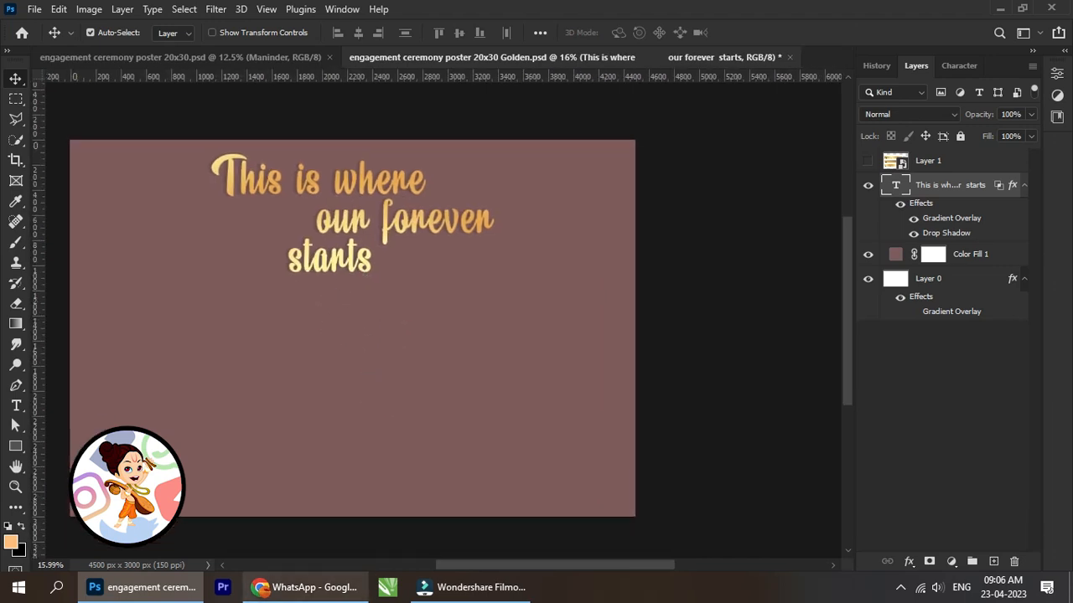
Step: Switch to the floral engagement ceremony poster 20x30.psd document, framing its "Welcome to the Engagement Ceremony of" text
{"action": "left_click", "coordinate": [295, 55]}
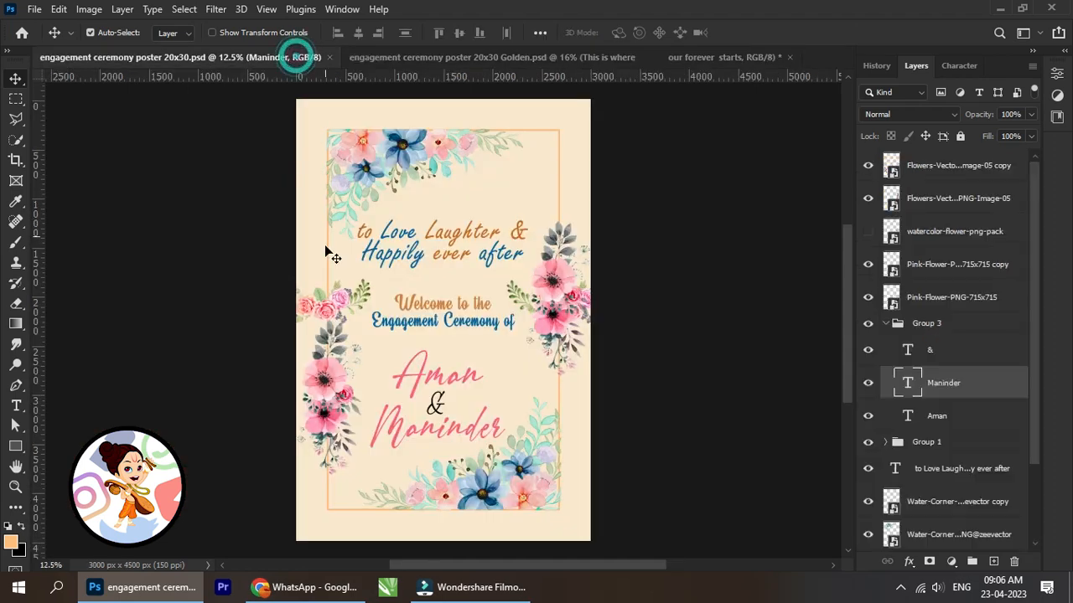
{"action": "scroll", "coordinate": [459, 291], "scroll_direction": "up", "scroll_amount": 4}
{"action": "left_click_drag", "start_coordinate": [445, 287], "coordinate": [369, 263]}
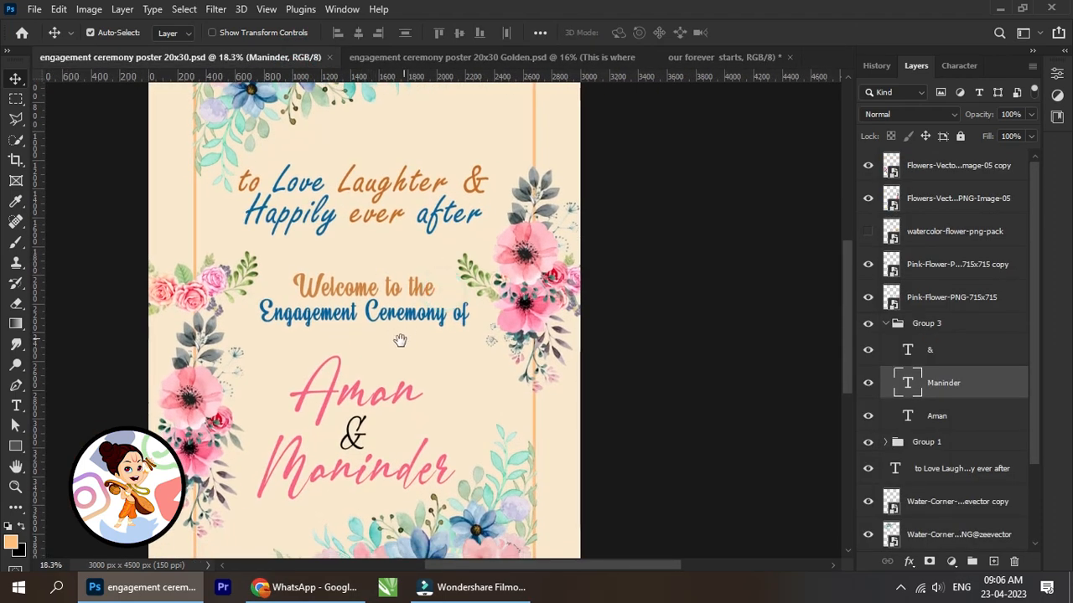
{"action": "left_click_drag", "start_coordinate": [399, 339], "coordinate": [383, 318]}
{"action": "scroll", "coordinate": [364, 309], "scroll_direction": "up", "scroll_amount": 1}
{"action": "right_click", "coordinate": [343, 265]}
{"action": "left_click", "coordinate": [388, 285]}
{"action": "left_click_drag", "start_coordinate": [362, 265], "coordinate": [405, 250]}
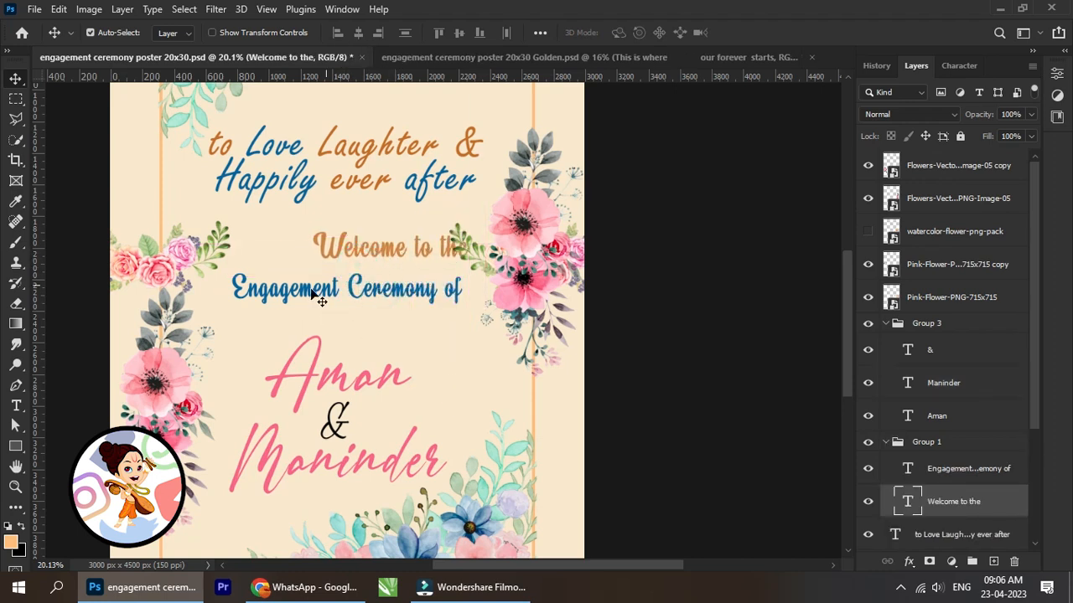
{"action": "key", "text": "ctrl+z"}
Step: Copy Group 1 with the "Welcome to the Engagement Ceremony of" text from the floral poster into the Golden poster document
{"action": "left_click", "coordinate": [890, 442]}
{"action": "left_click", "coordinate": [885, 441]}
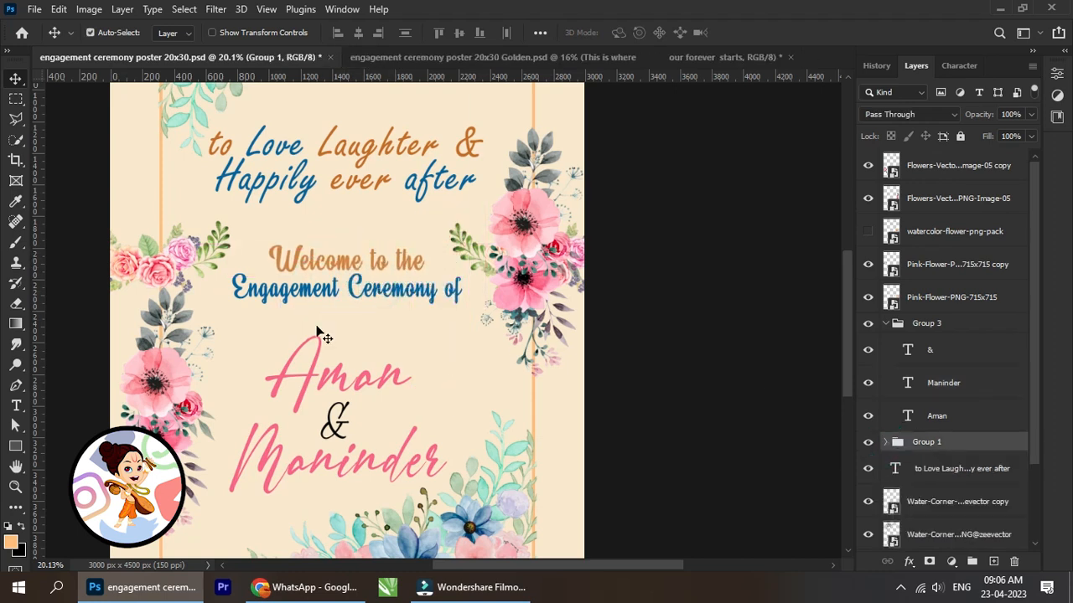
{"action": "left_click_drag", "start_coordinate": [931, 451], "coordinate": [379, 314]}
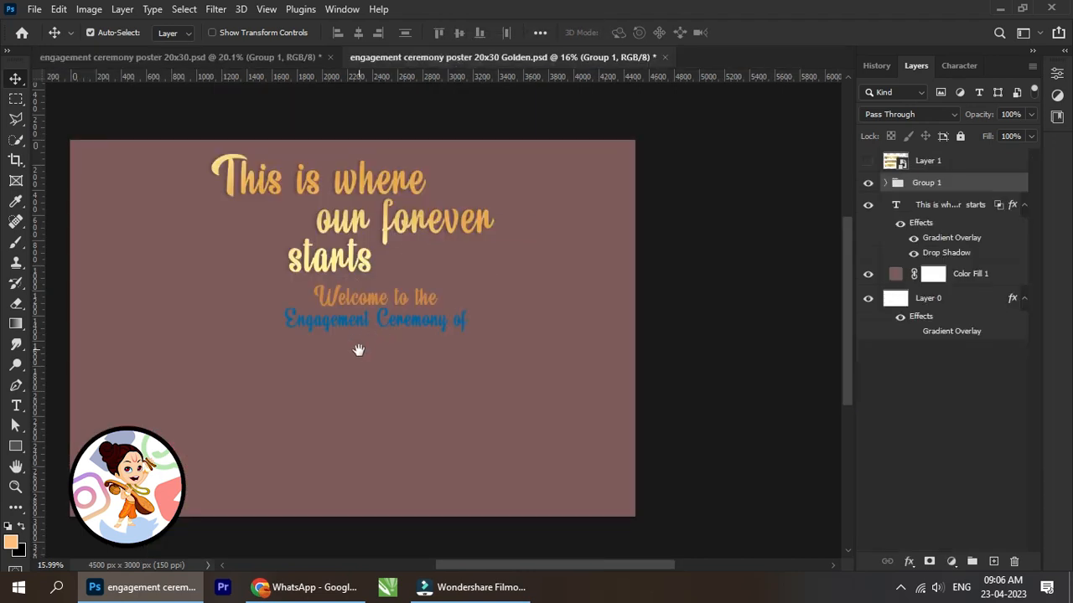
Step: Reposition the welcome text group beneath the quote at about X 2174 px, Y 1500 px and apply the transform
{"action": "left_click_drag", "start_coordinate": [358, 350], "coordinate": [414, 295]}
{"action": "key", "text": "ctrl+t"}
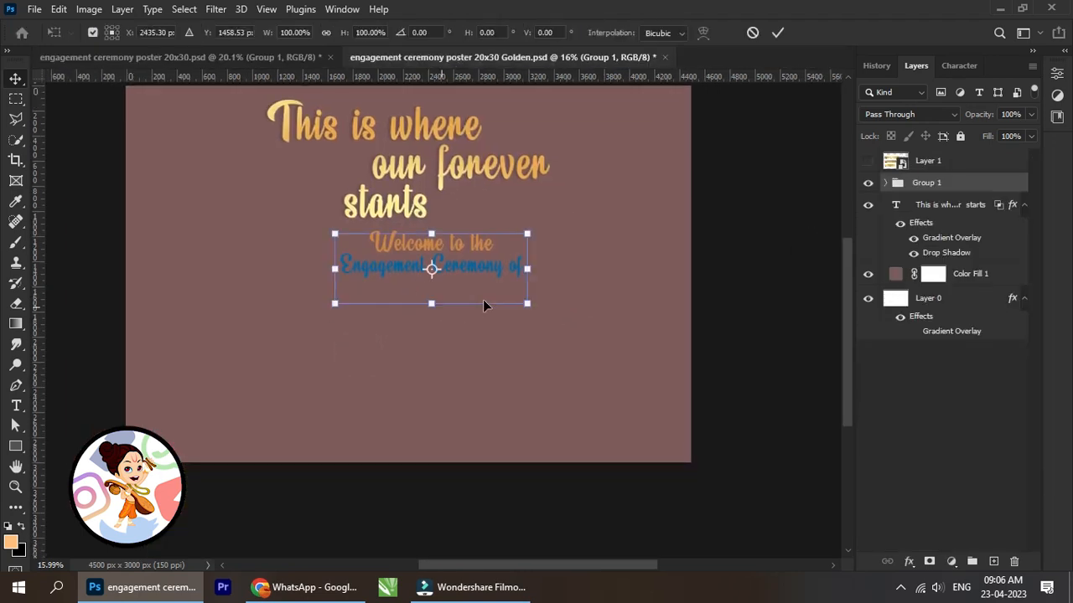
{"action": "scroll", "coordinate": [430, 268], "scroll_direction": "up", "scroll_amount": 1}
{"action": "mouse_move", "coordinate": [433, 267]}
{"action": "left_mouse_down"}
{"action": "mouse_move", "coordinate": [453, 276]}
{"action": "mouse_move", "coordinate": [420, 277]}
{"action": "left_mouse_up"}
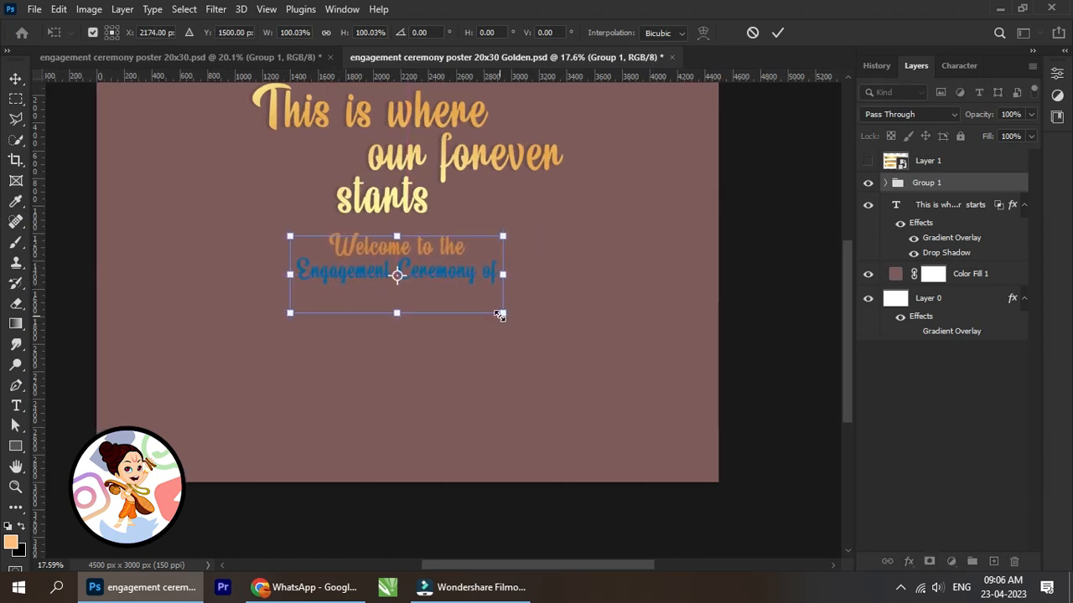
{"action": "left_click", "coordinate": [776, 35]}
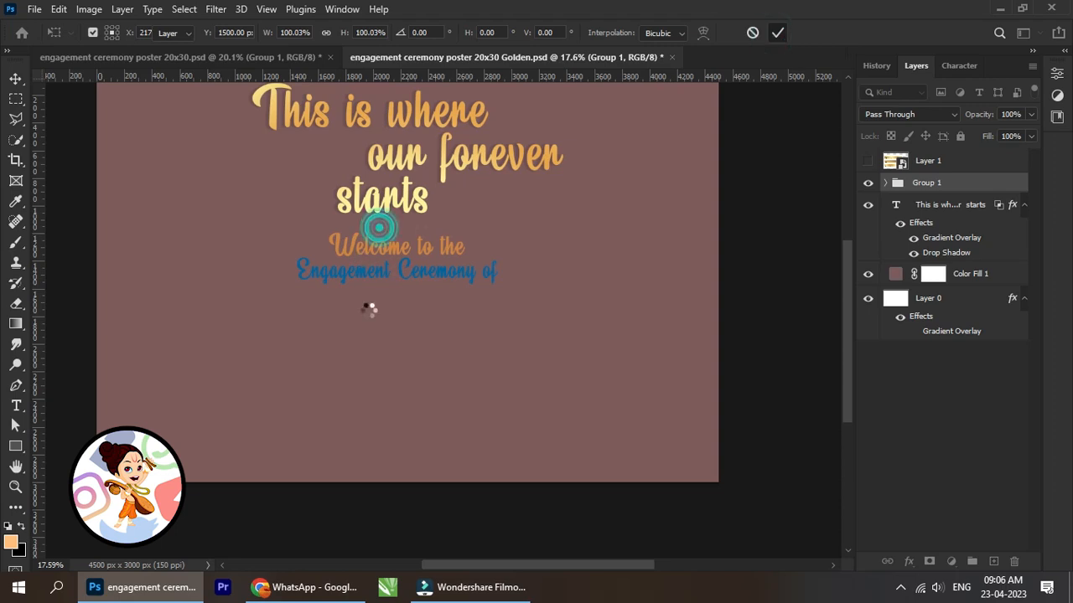
Step: Remove the line break and extra spaces before "starts" so the quote's second line reads "our forever starts"
{"action": "left_click_drag", "start_coordinate": [373, 276], "coordinate": [357, 382]}
{"action": "scroll", "coordinate": [379, 256], "scroll_direction": "up", "scroll_amount": 1}
{"action": "right_click", "coordinate": [355, 317]}
{"action": "left_click", "coordinate": [382, 327]}
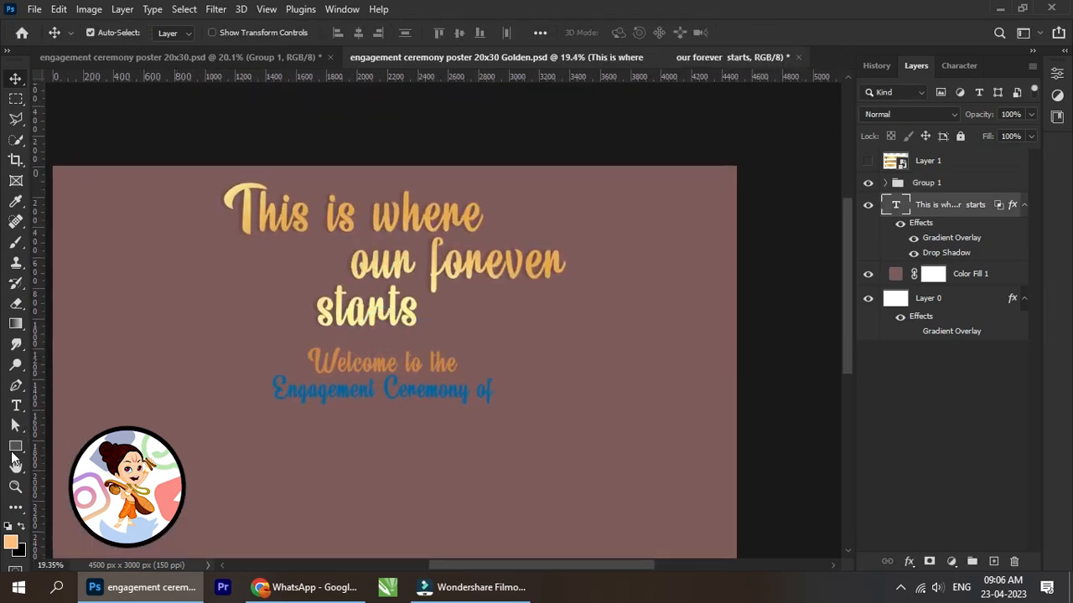
{"action": "left_click", "coordinate": [15, 409]}
{"action": "left_click_drag", "start_coordinate": [324, 319], "coordinate": [274, 313]}
{"action": "key", "text": "BackSpace"}
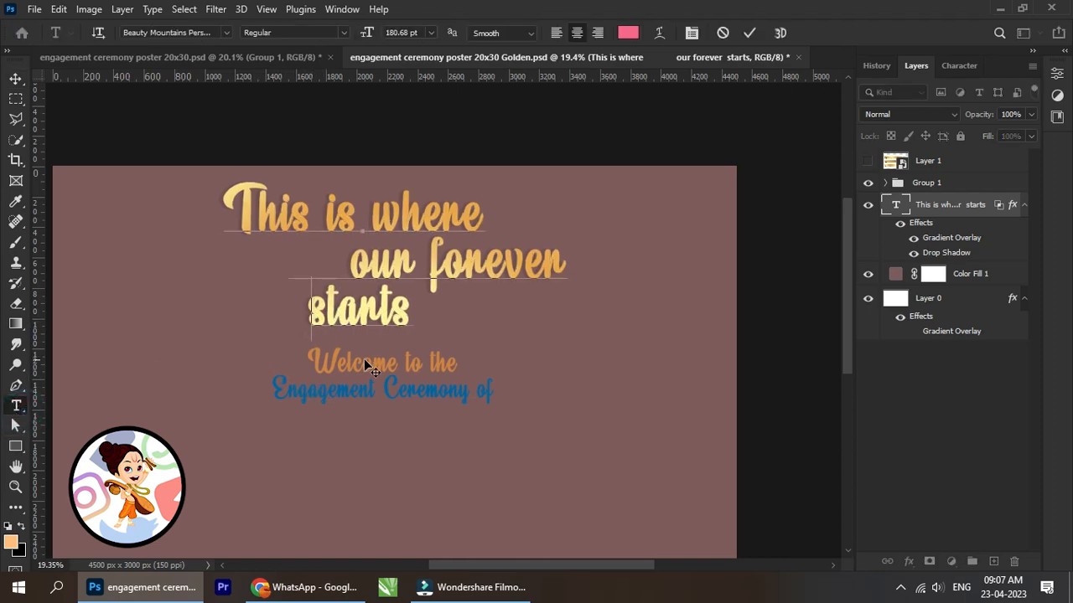
{"action": "key", "text": "BackSpace"}
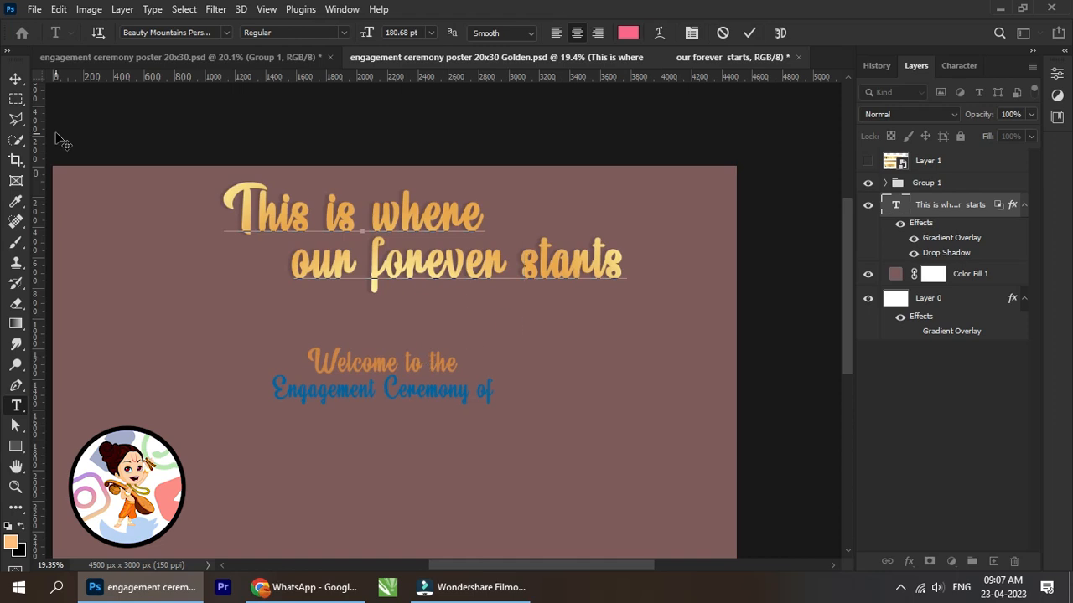
{"action": "left_click", "coordinate": [16, 78]}
Step: Scale the quote down to about 88% with Free Transform and apply it
{"action": "scroll", "coordinate": [446, 279], "scroll_direction": "down", "scroll_amount": 1}
{"action": "mouse_move", "coordinate": [428, 284]}
{"action": "left_mouse_down"}
{"action": "mouse_move", "coordinate": [454, 295]}
{"action": "mouse_move", "coordinate": [411, 264]}
{"action": "mouse_move", "coordinate": [433, 267]}
{"action": "left_mouse_up"}
{"action": "right_click", "coordinate": [440, 254]}
{"action": "left_click", "coordinate": [469, 260]}
{"action": "key", "text": "ctrl"}
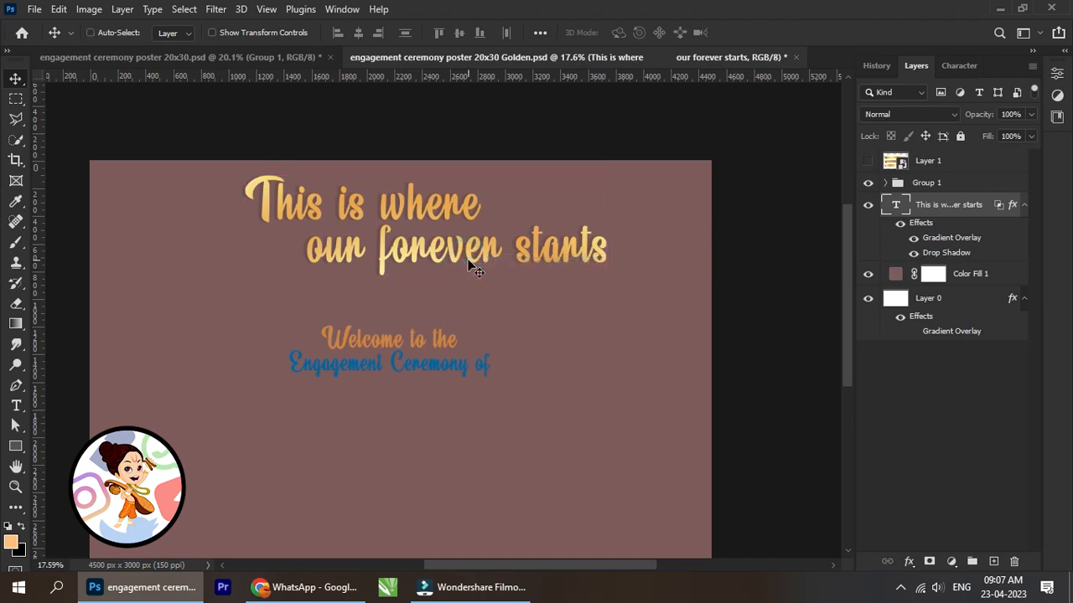
{"action": "key", "text": "ctrl+t"}
{"action": "left_click_drag", "start_coordinate": [612, 277], "coordinate": [555, 264]}
{"action": "left_click", "coordinate": [776, 32]}
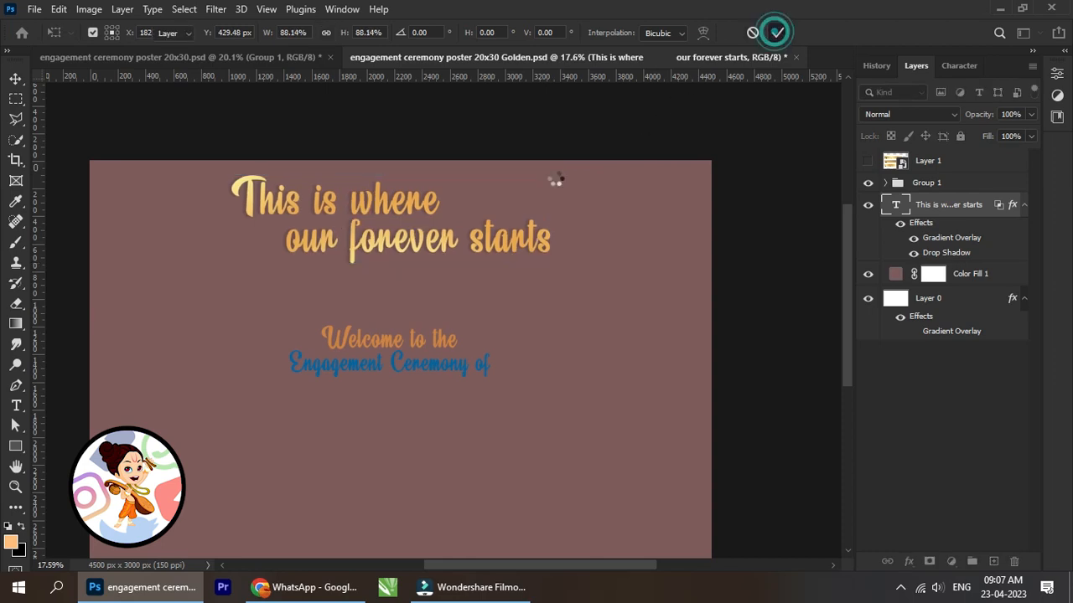
Step: Nudge the quote upward towards the canvas's upper edge and centre it horizontally against Layer 0
{"action": "key", "text": "shift+Up"}
{"action": "key", "text": "shift+Up"}
{"action": "key", "text": "shift+Up"}
{"action": "key", "text": "shift+Up"}
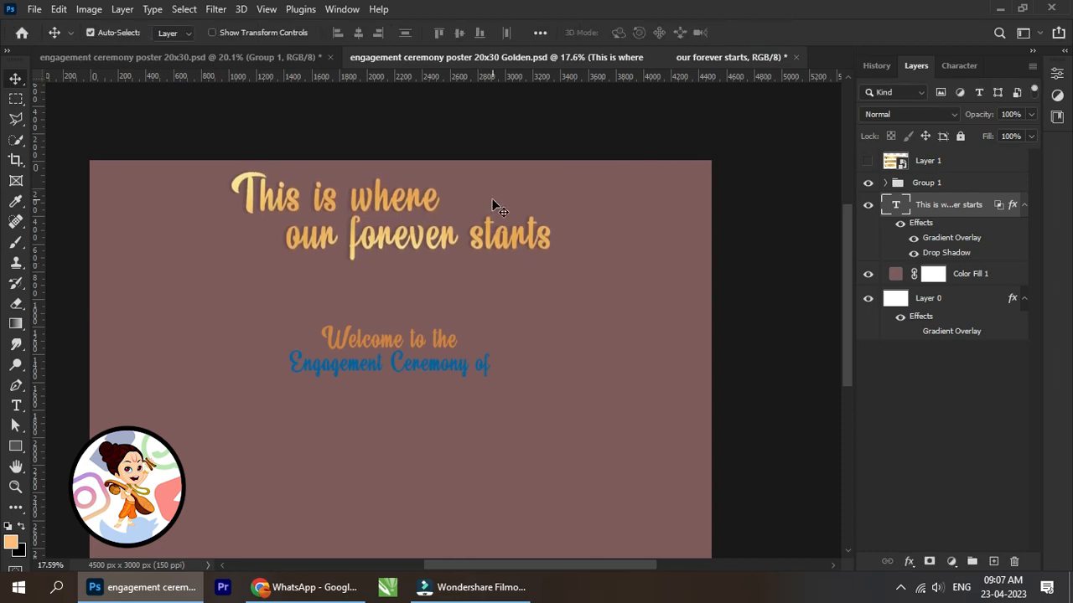
{"action": "key", "text": "shift+Up"}
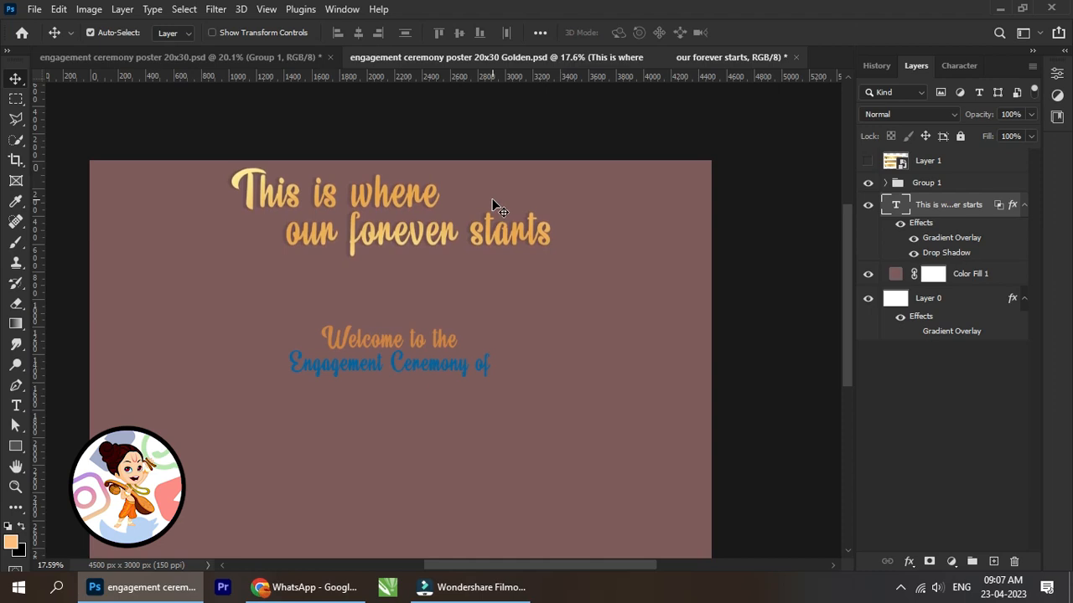
{"action": "left_click", "coordinate": [948, 302]}
{"action": "left_click", "coordinate": [358, 34]}
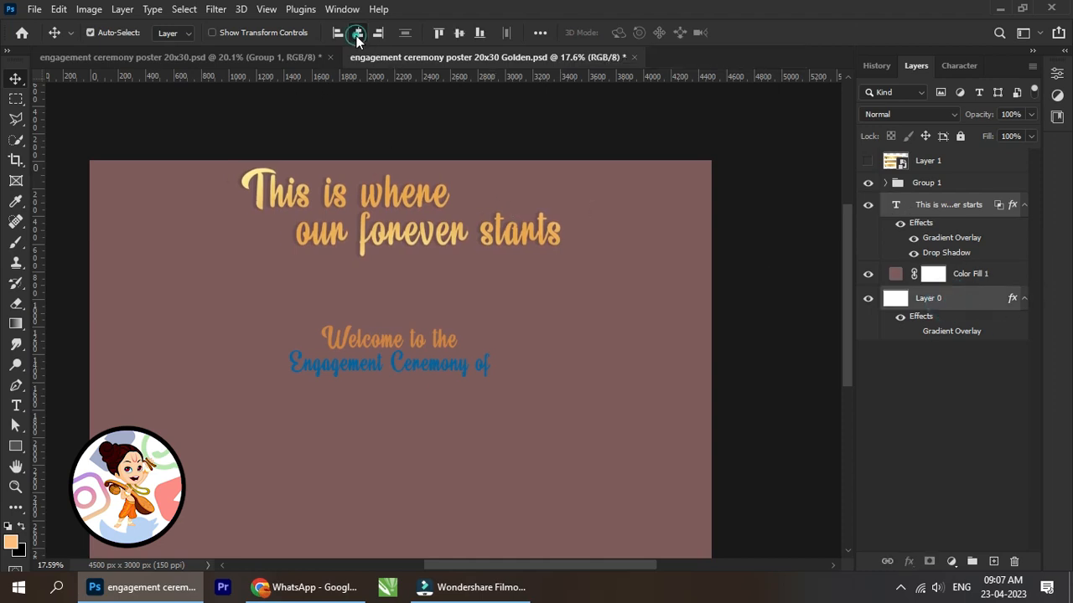
{"action": "left_click", "coordinate": [975, 206]}
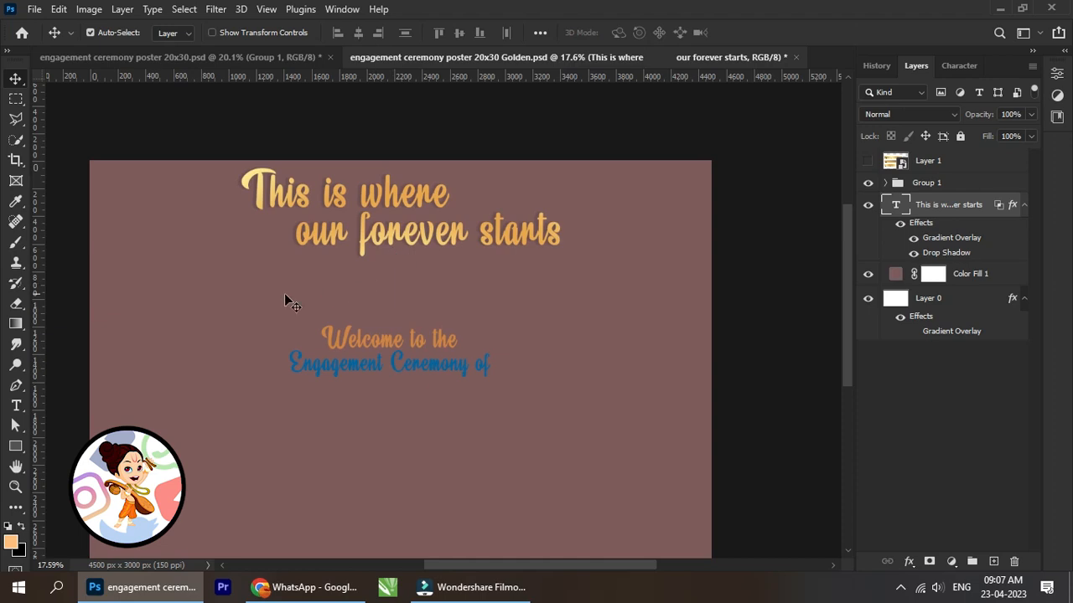
{"action": "left_click", "coordinate": [22, 405]}
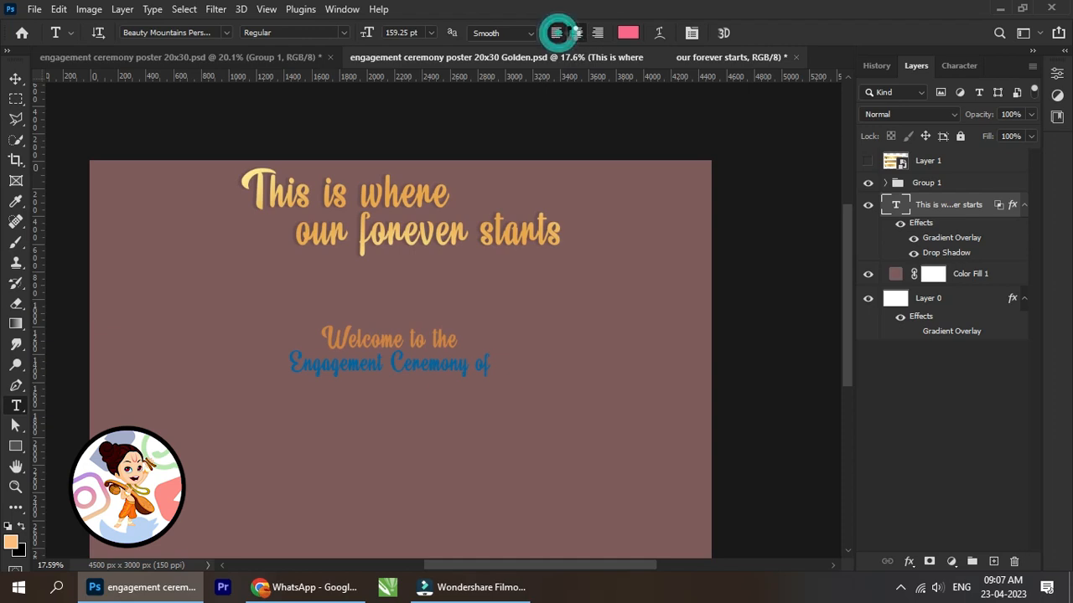
{"action": "left_click", "coordinate": [575, 33]}
{"action": "left_click", "coordinate": [573, 33]}
Step: Select the welcome text group and move it up closer to the quote
{"action": "left_click", "coordinate": [16, 77]}
{"action": "right_click", "coordinate": [395, 346]}
{"action": "left_click", "coordinate": [411, 346]}
{"action": "left_click_drag", "start_coordinate": [439, 347], "coordinate": [438, 340]}
{"action": "key", "text": "shift+Up"}
{"action": "key", "text": "shift+Up"}
{"action": "key", "text": "shift+Up"}
{"action": "key", "text": "shift+Up"}
{"action": "key", "text": "shift+Up"}
{"action": "key", "text": "shift+Up"}
{"action": "key", "text": "shift+Up"}
{"action": "key", "text": "shift+Up"}
{"action": "key", "text": "shift+Up"}
{"action": "key", "text": "shift+Up"}
{"action": "key", "text": "shift+Up"}
{"action": "key", "text": "shift+Up"}
{"action": "key", "text": "shift+Up"}
Step: Cut all of the "Engagement Ceremony of" text out of its own text layer and commit the edit
{"action": "scroll", "coordinate": [444, 338], "scroll_direction": "down", "scroll_amount": 3}
{"action": "left_click_drag", "start_coordinate": [449, 377], "coordinate": [415, 313]}
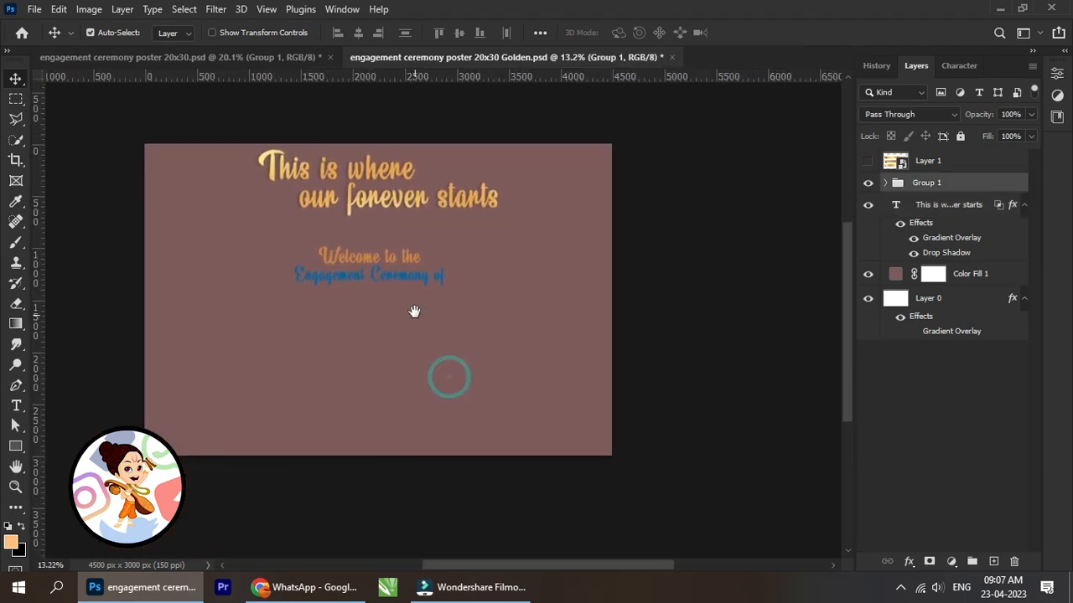
{"action": "scroll", "coordinate": [397, 280], "scroll_direction": "up", "scroll_amount": 2}
{"action": "scroll", "coordinate": [371, 275], "scroll_direction": "down", "scroll_amount": 1}
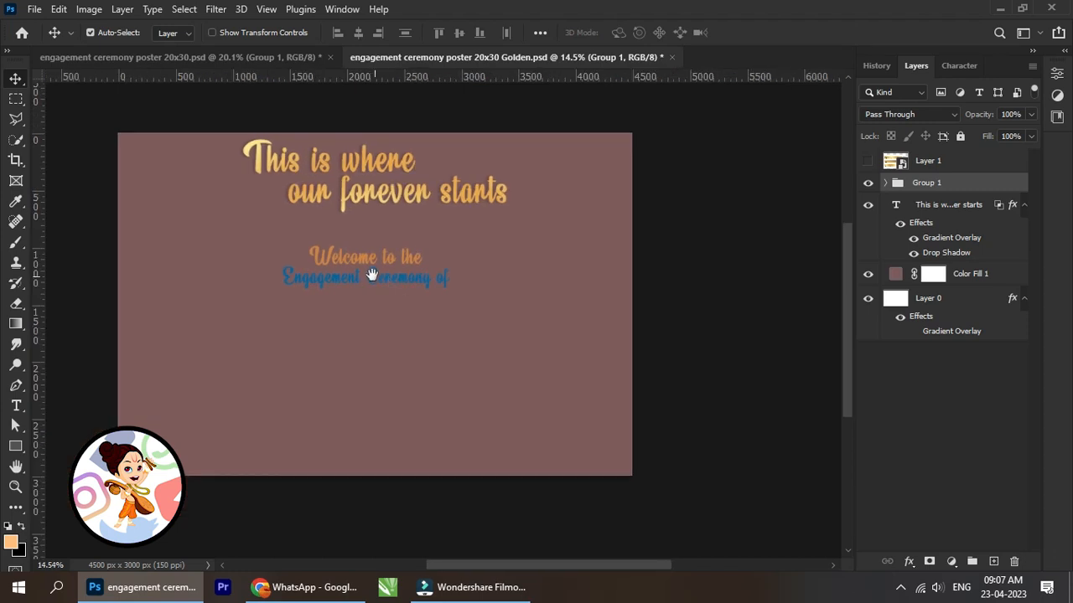
{"action": "left_click_drag", "start_coordinate": [371, 275], "coordinate": [383, 280]}
{"action": "scroll", "coordinate": [384, 285], "scroll_direction": "up", "scroll_amount": 1}
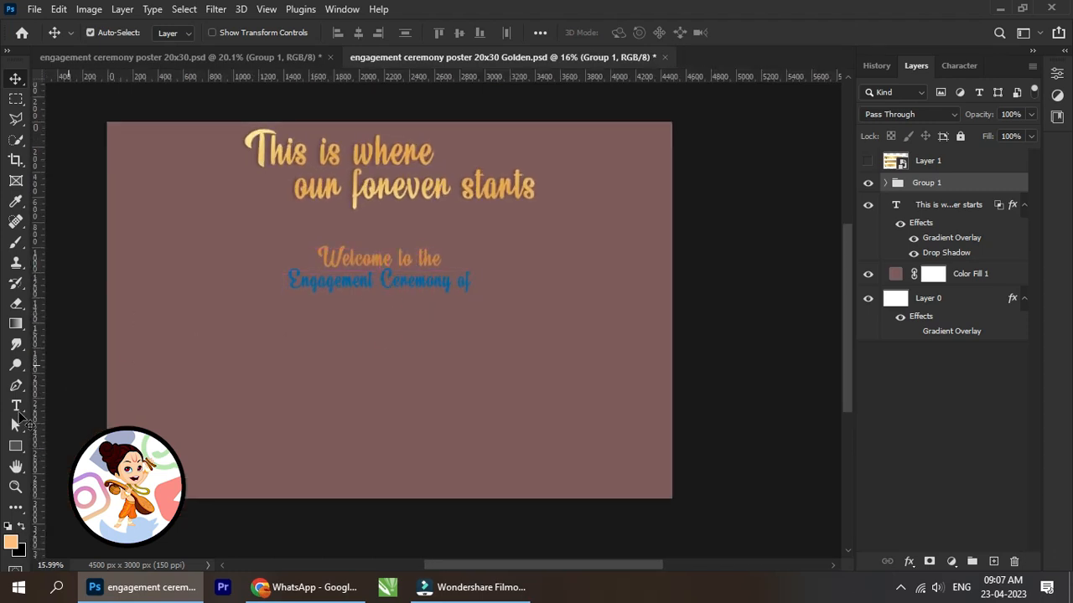
{"action": "left_click", "coordinate": [15, 406]}
{"action": "left_click", "coordinate": [297, 279]}
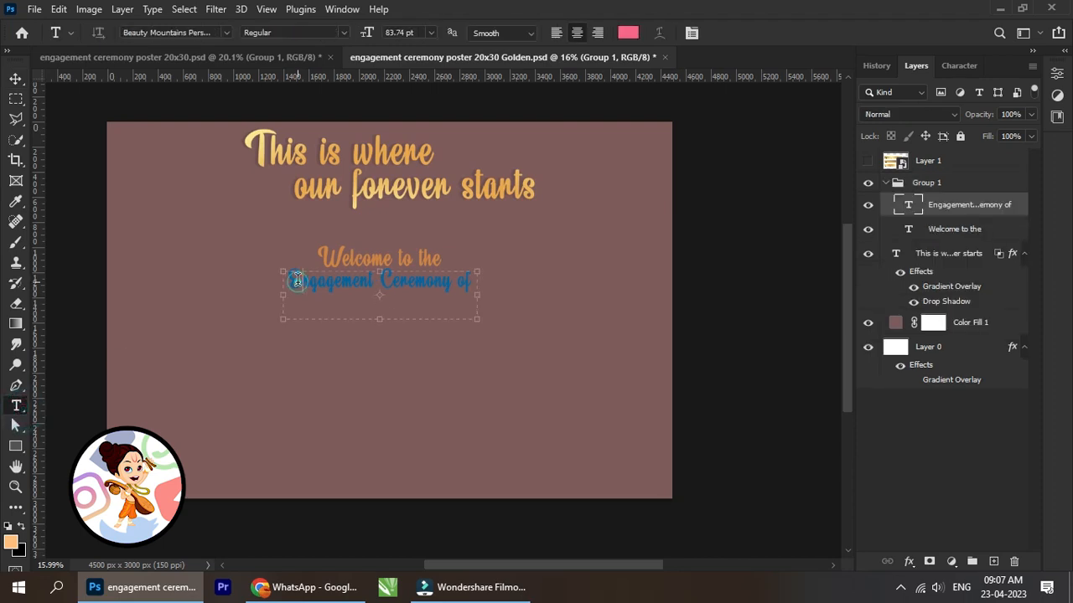
{"action": "key", "text": "ctrl+a"}
{"action": "key", "text": "BackSpace"}
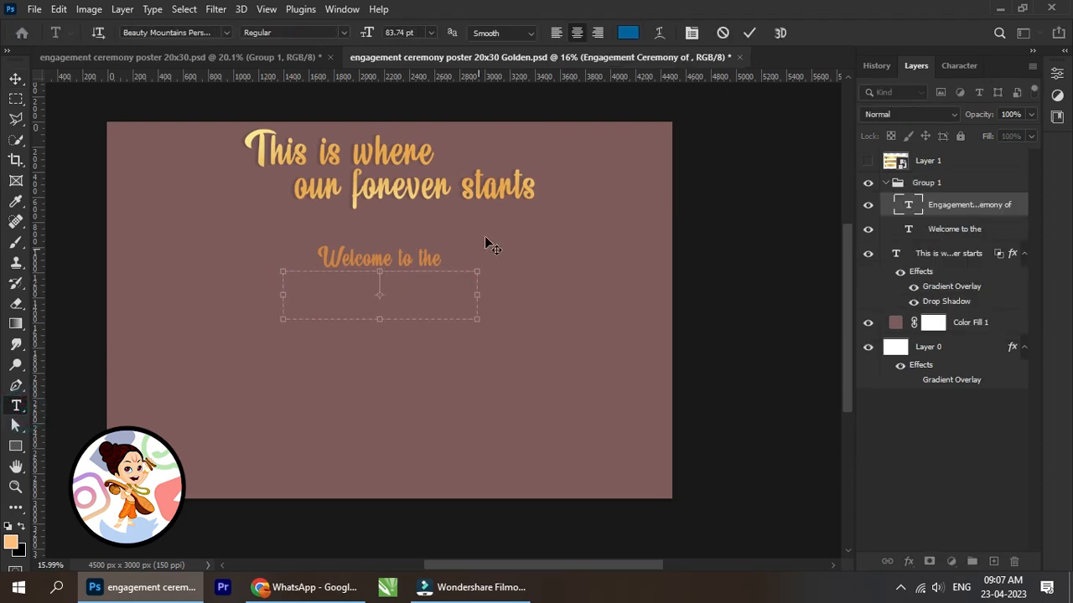
{"action": "left_click", "coordinate": [750, 33]}
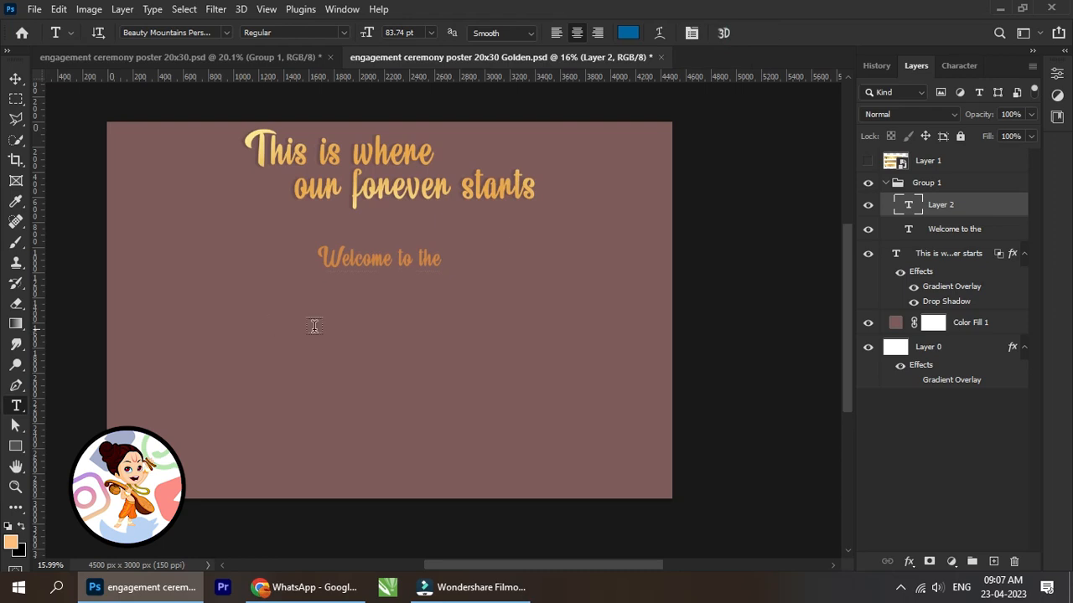
Step: Paste "Engagement Ceremony of" after "Welcome to the" and widen the text box into a single-line frame
{"action": "left_click", "coordinate": [438, 264]}
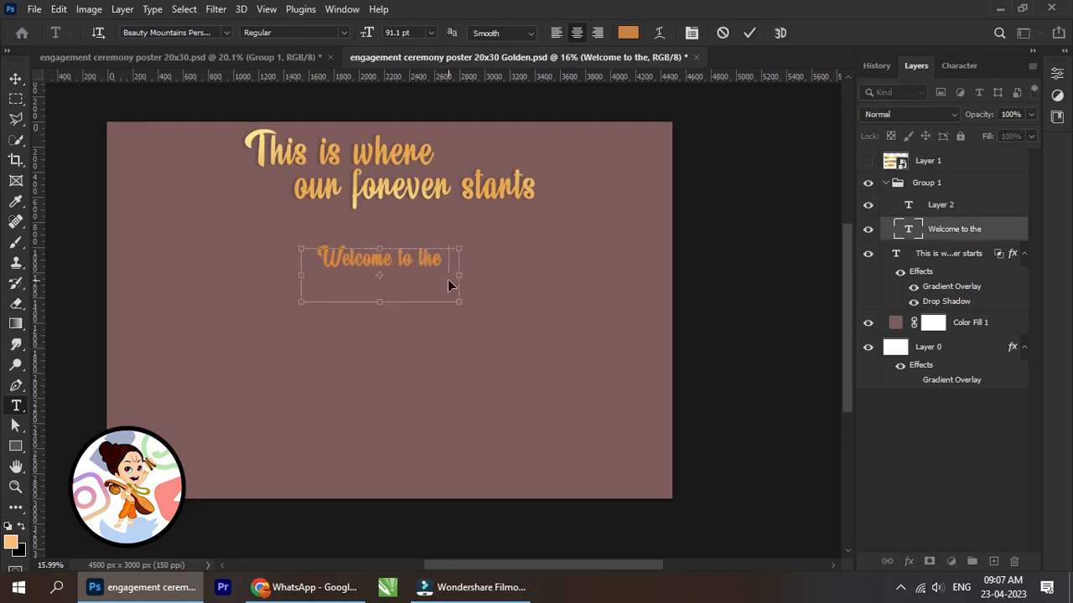
{"action": "key", "text": "ctrl+v"}
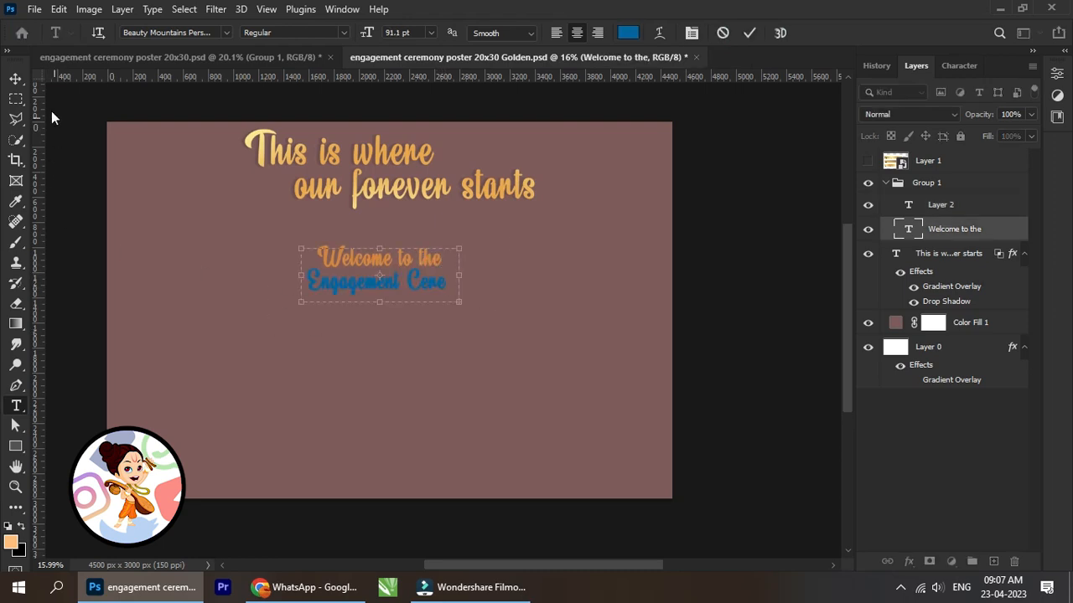
{"action": "left_click_drag", "start_coordinate": [460, 305], "coordinate": [595, 275]}
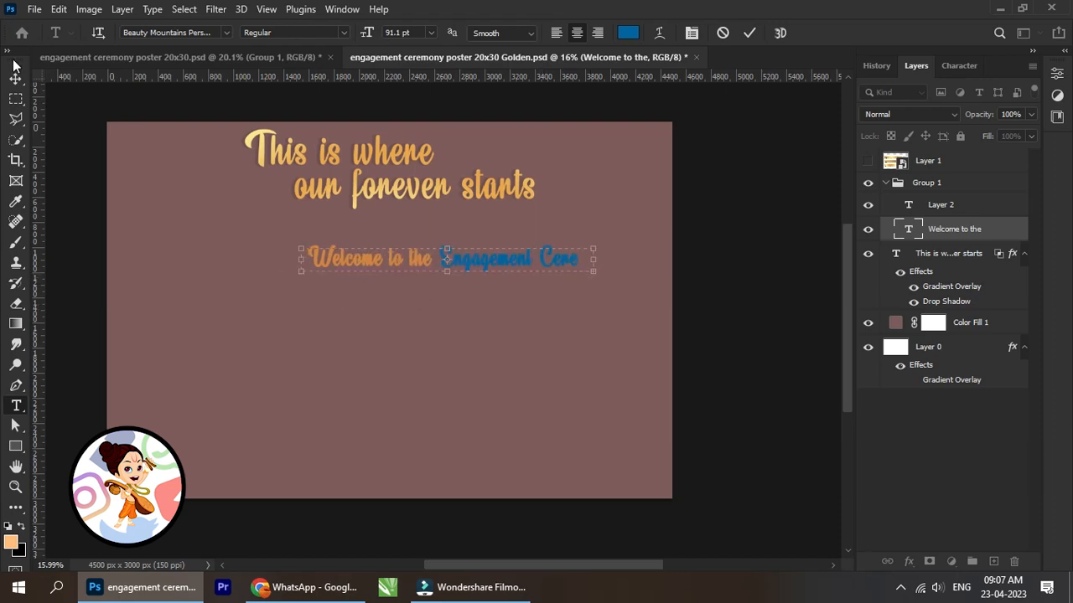
{"action": "left_click", "coordinate": [15, 79]}
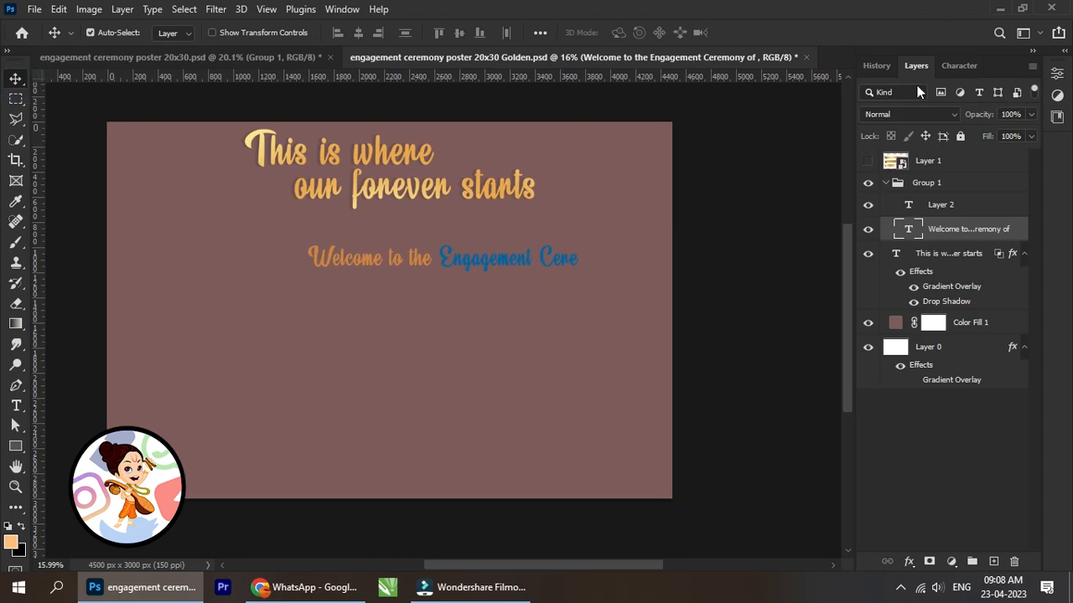
Step: Set the combined welcome line's font size to 86 pt
{"action": "left_click", "coordinate": [972, 67]}
{"action": "left_click", "coordinate": [941, 116]}
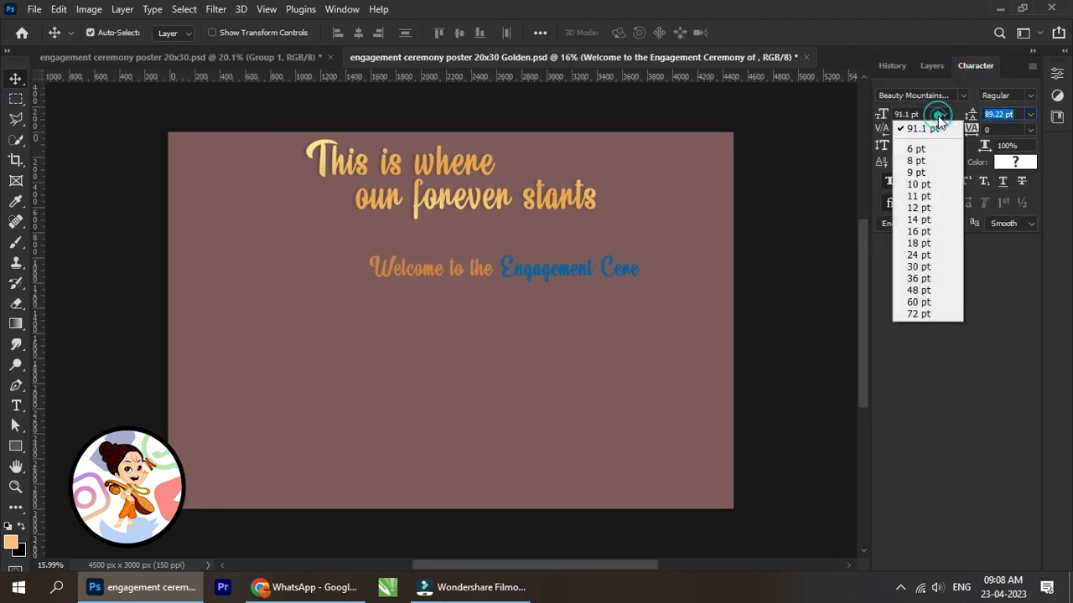
{"action": "left_click", "coordinate": [920, 290]}
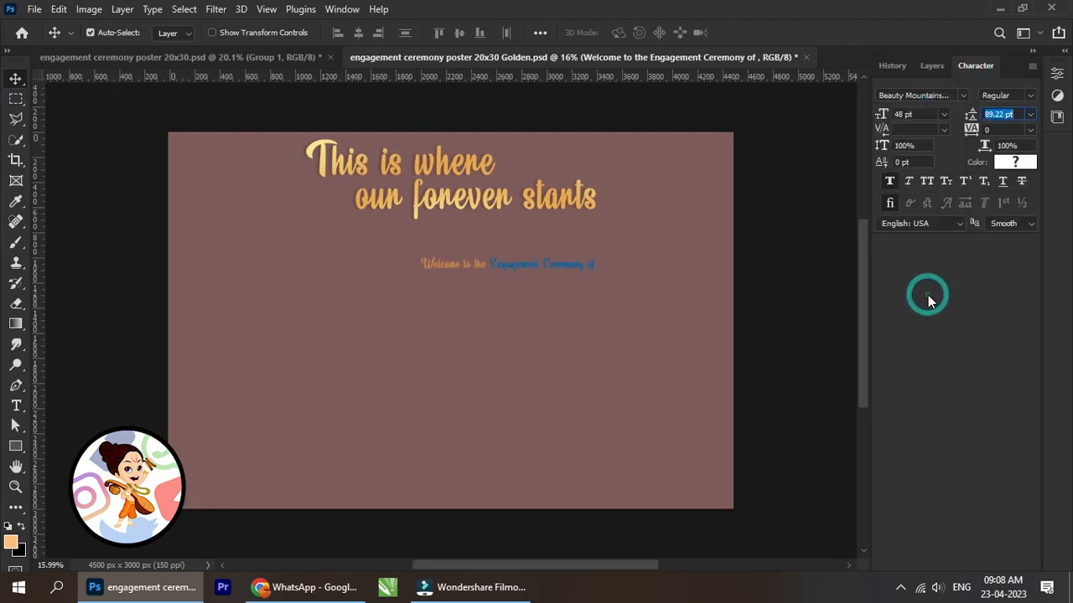
{"action": "left_click_drag", "start_coordinate": [884, 115], "coordinate": [890, 114]}
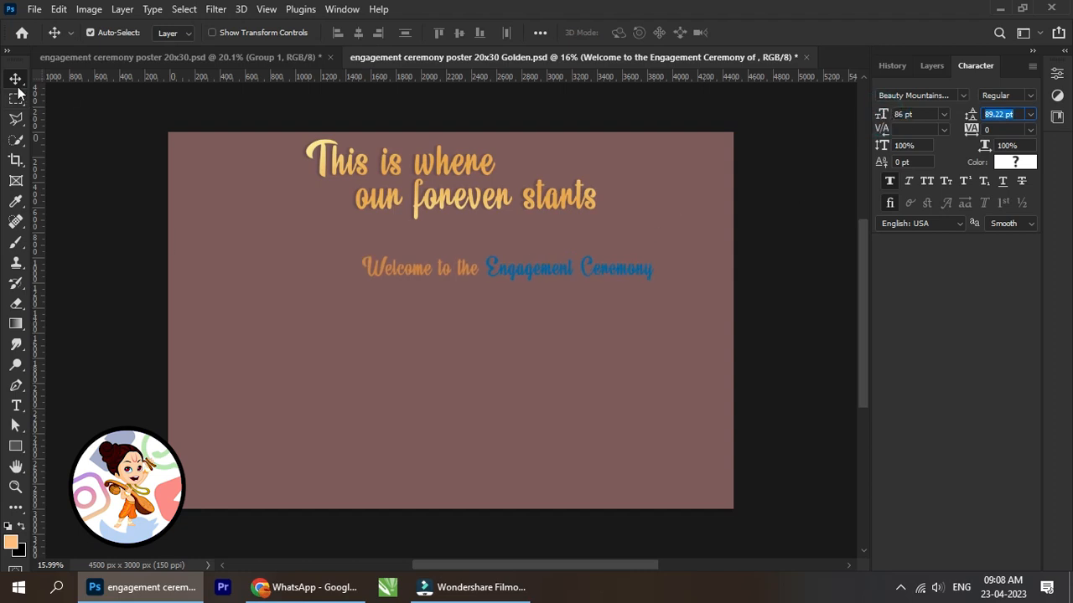
Step: Set the welcome line's text color to white (ffffff)
{"action": "left_click", "coordinate": [1002, 165]}
{"action": "type", "text": "ffffff"}
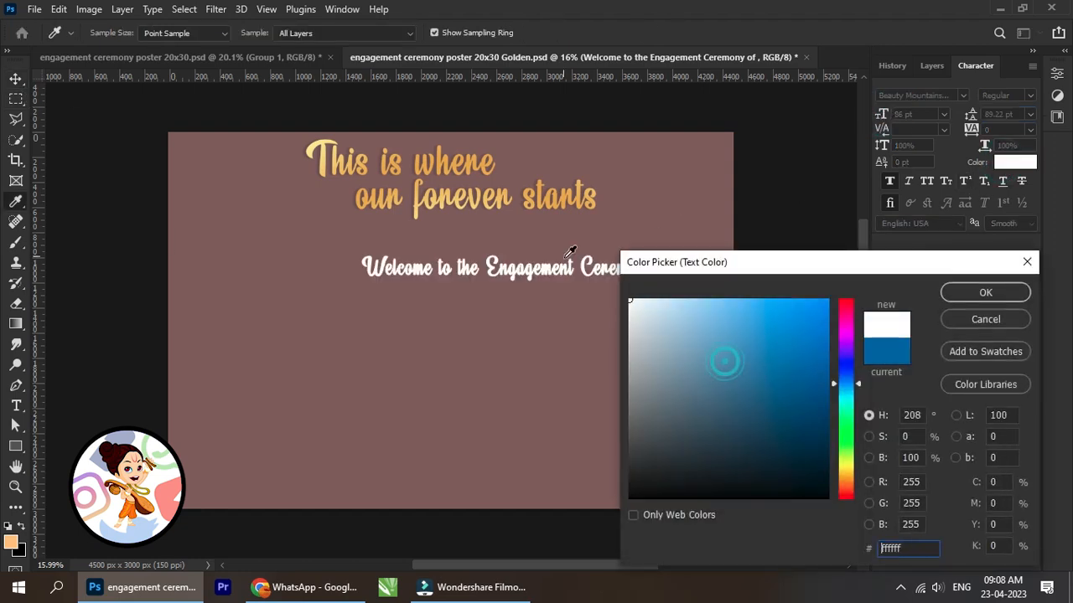
{"action": "left_click", "coordinate": [974, 297]}
{"action": "key", "text": "v"}
Step: Move the welcome line directly beneath the quote, aligned with its start, and scale it up to about 116%
{"action": "scroll", "coordinate": [461, 267], "scroll_direction": "up", "scroll_amount": 1}
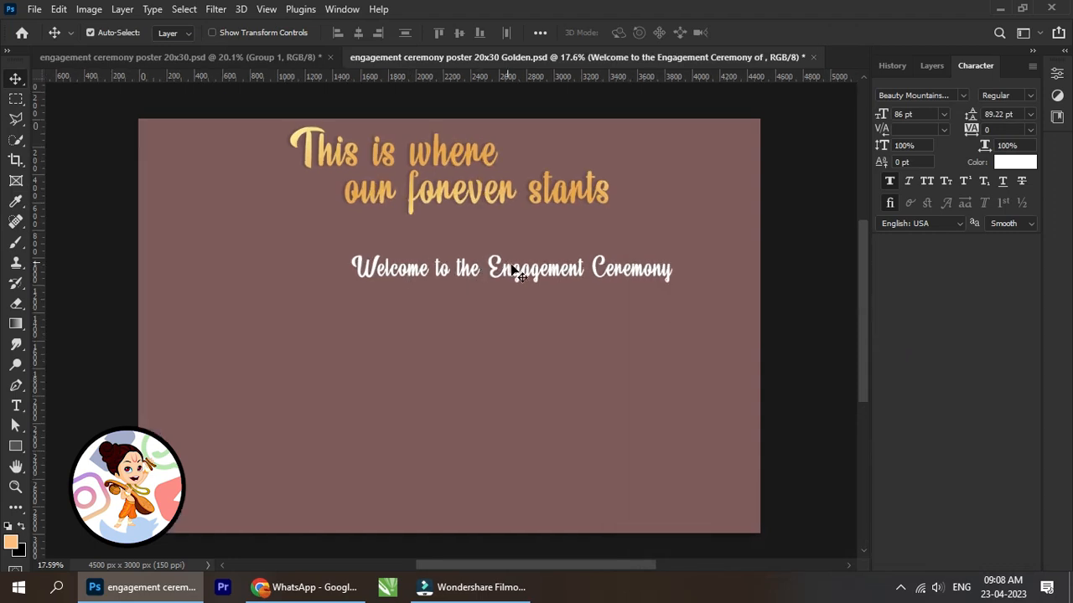
{"action": "left_click_drag", "start_coordinate": [567, 271], "coordinate": [505, 257]}
{"action": "scroll", "coordinate": [502, 261], "scroll_direction": "down", "scroll_amount": 1}
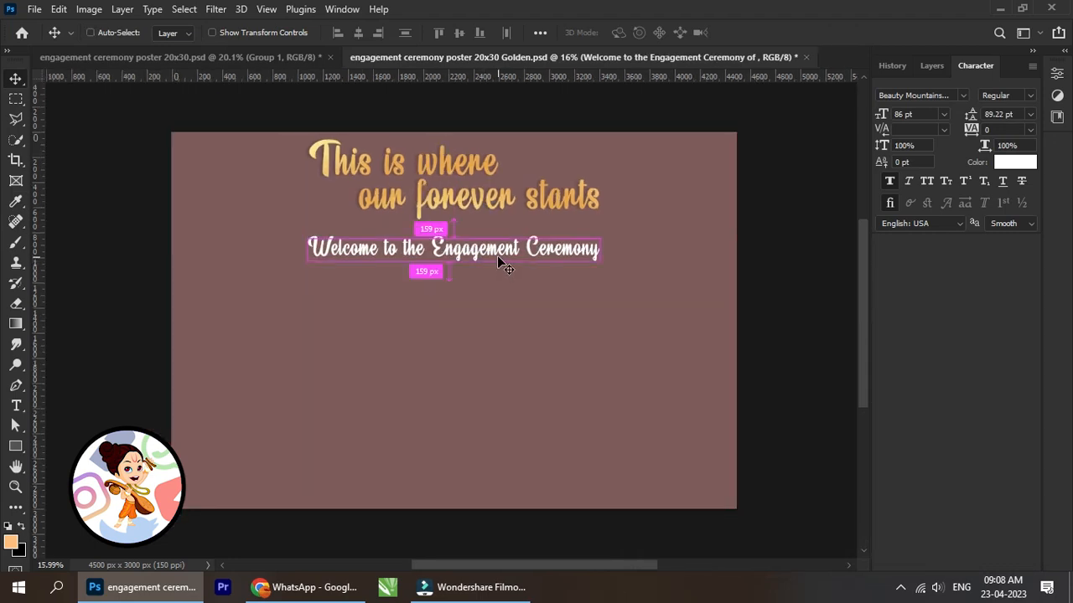
{"action": "key", "text": "ctrl+t"}
{"action": "left_click", "coordinate": [609, 267]}
{"action": "left_click_drag", "start_coordinate": [653, 290], "coordinate": [653, 293]}
{"action": "left_click", "coordinate": [775, 33]}
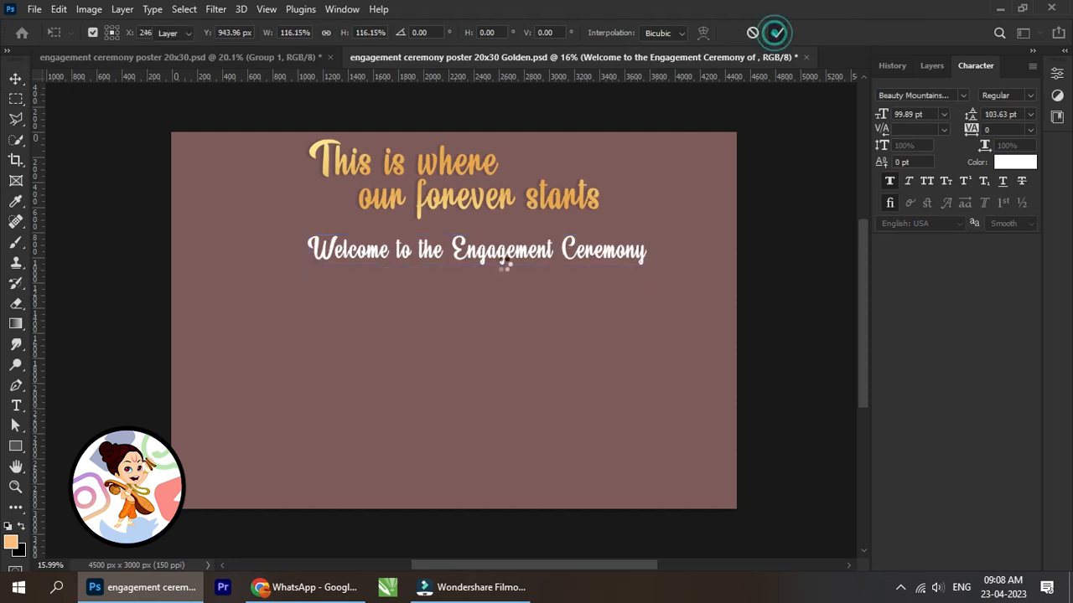
Step: Move the white welcome line lower, leaving a wider gap beneath the quote and centering it on the poster
{"action": "left_click_drag", "start_coordinate": [531, 245], "coordinate": [513, 270]}
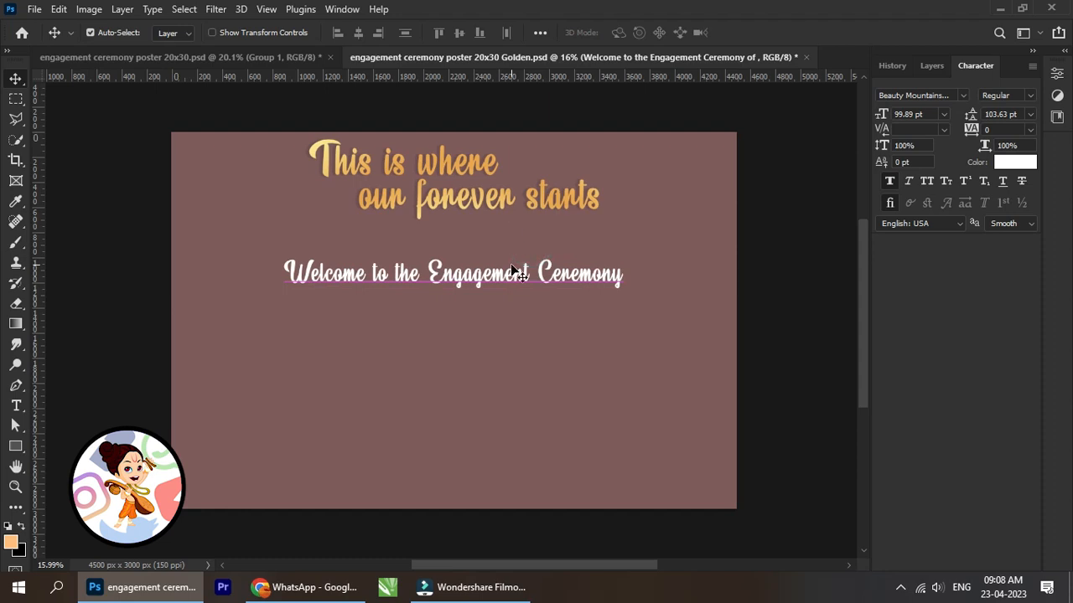
{"action": "key", "text": "shift+Down"}
{"action": "key", "text": "shift+Down"}
{"action": "key", "text": "shift+Down"}
{"action": "key", "text": "shift+Down"}
{"action": "key", "text": "shift+Down"}
{"action": "key", "text": "shift+Down"}
{"action": "key", "text": "shift+Down"}
{"action": "key", "text": "shift+Down"}
{"action": "key", "text": "shift+Down"}
{"action": "key", "text": "shift+Down"}
{"action": "key", "text": "shift+Down"}
{"action": "key", "text": "shift+Down"}
{"action": "key", "text": "shift+Down"}
{"action": "key", "text": "shift+Down"}
{"action": "key", "text": "shift+Down"}
{"action": "key", "text": "shift+Down"}
{"action": "key", "text": "shift+Down"}
{"action": "key", "text": "shift+Down"}
{"action": "key", "text": "shift+Down"}
{"action": "key", "text": "shift+Down"}
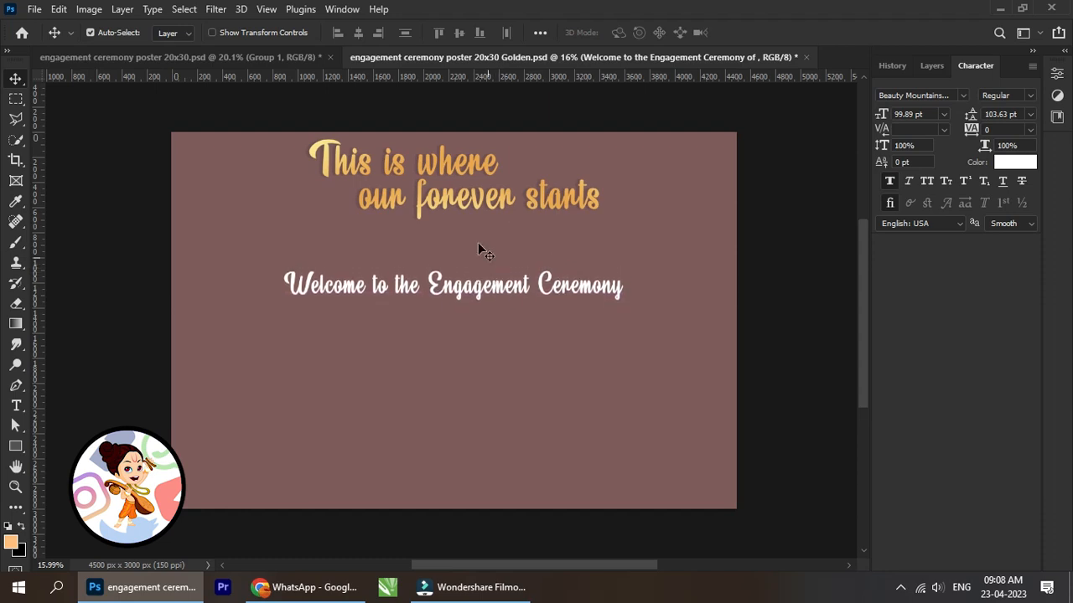
Step: Scale the golden quote up to about 125%
{"action": "right_click", "coordinate": [442, 160]}
{"action": "left_click", "coordinate": [461, 168]}
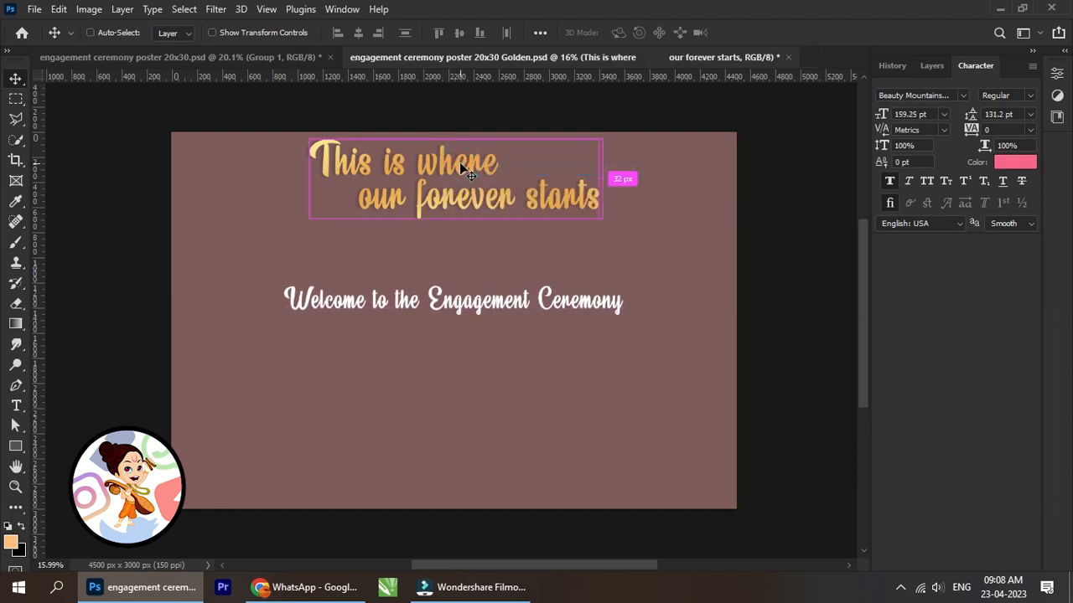
{"action": "key", "text": "ctrl+t"}
{"action": "left_click_drag", "start_coordinate": [606, 220], "coordinate": [672, 265]}
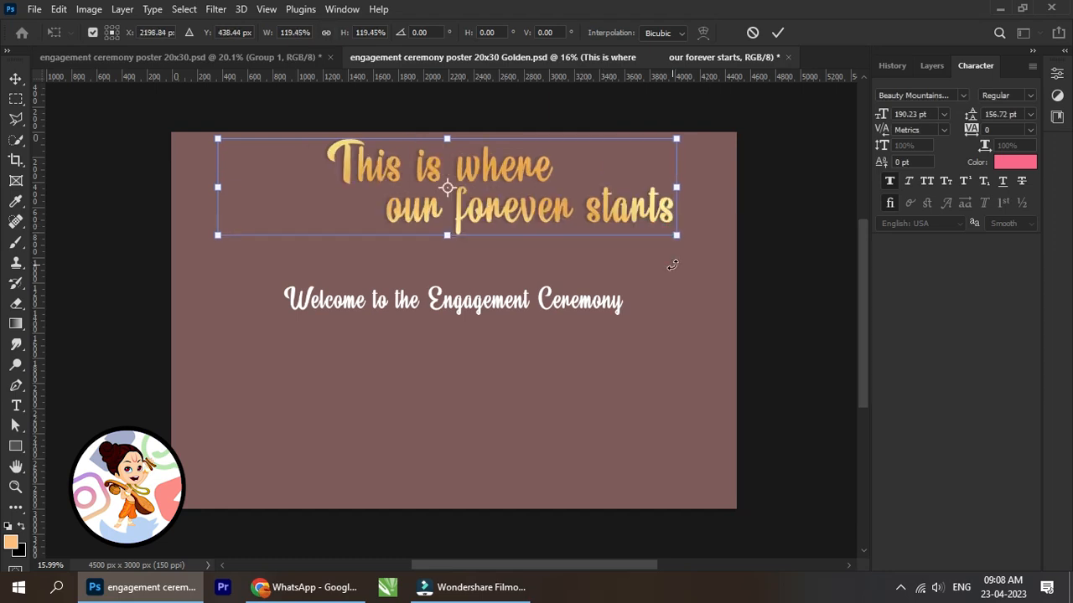
{"action": "left_click_drag", "start_coordinate": [220, 233], "coordinate": [197, 238]}
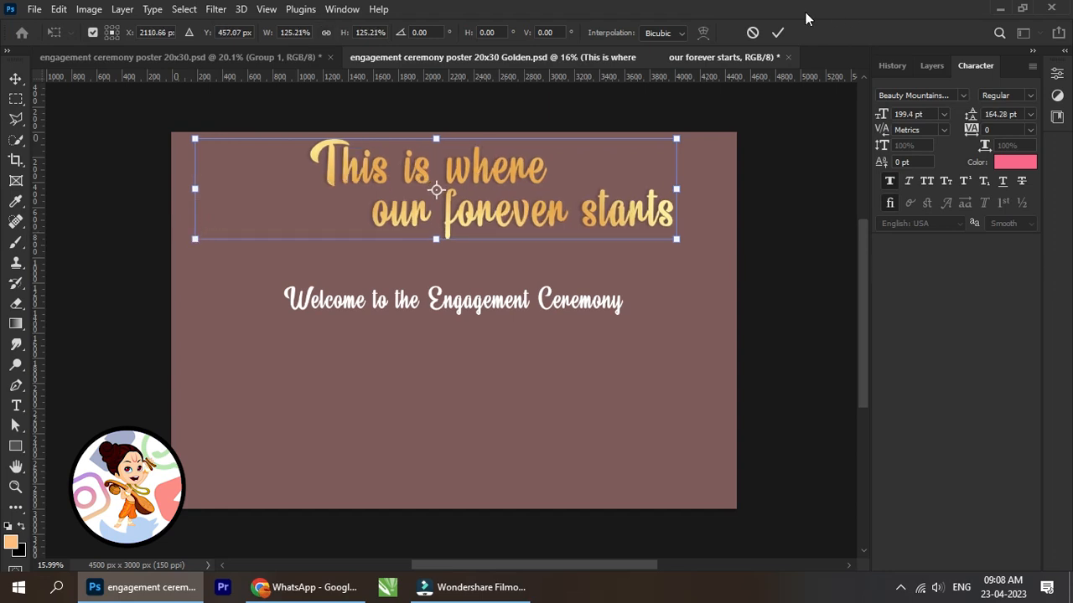
{"action": "left_click", "coordinate": [777, 32]}
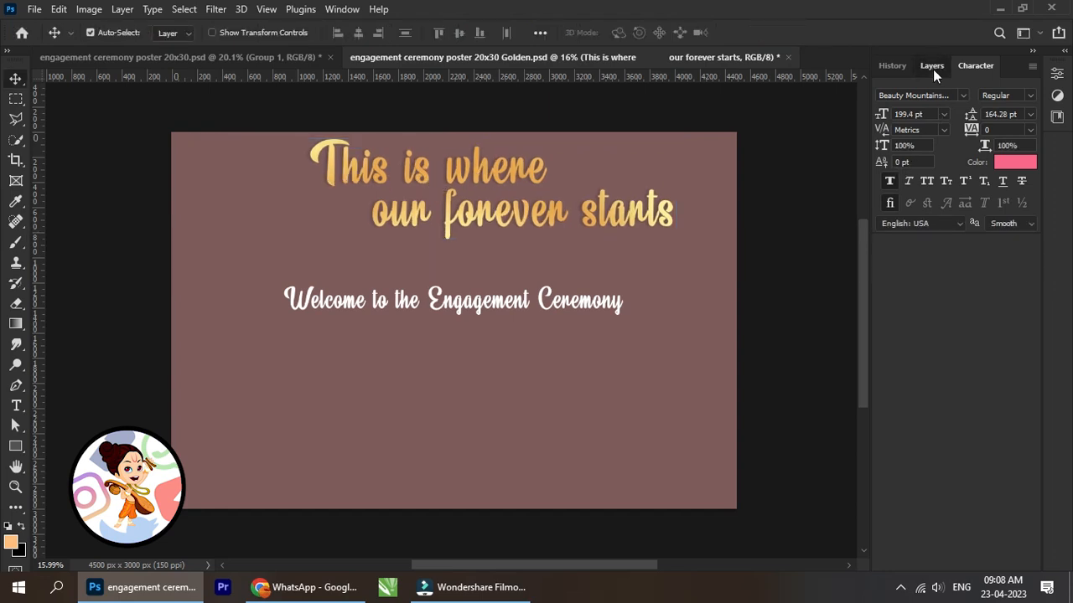
Step: Center the golden quote horizontally on the background layer and shift it slightly down from the poster's upper edge
{"action": "left_click", "coordinate": [932, 67]}
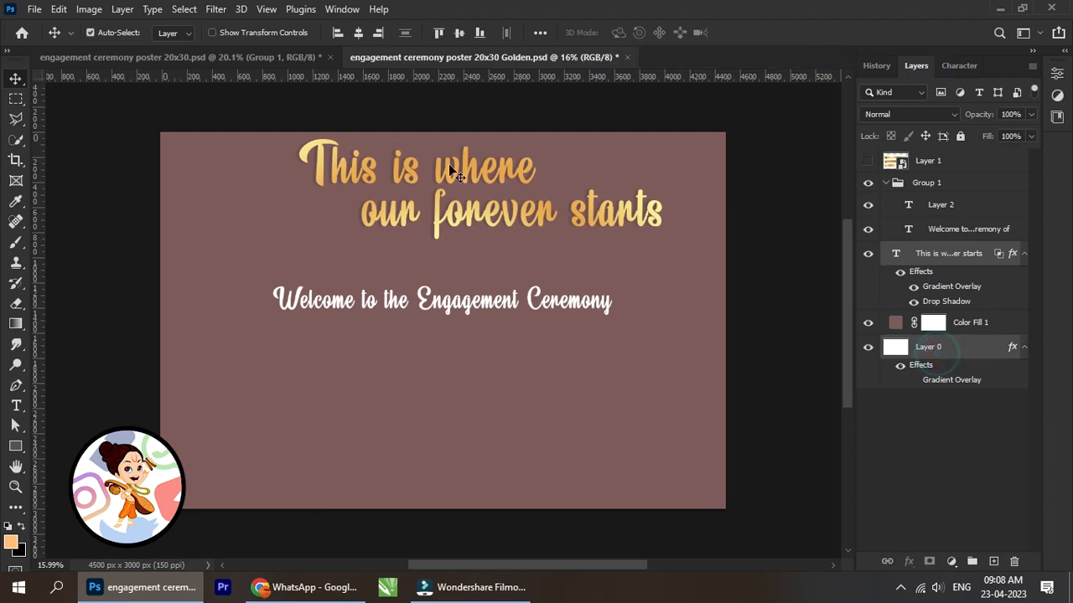
{"action": "left_click", "coordinate": [358, 32]}
{"action": "left_click", "coordinate": [932, 254]}
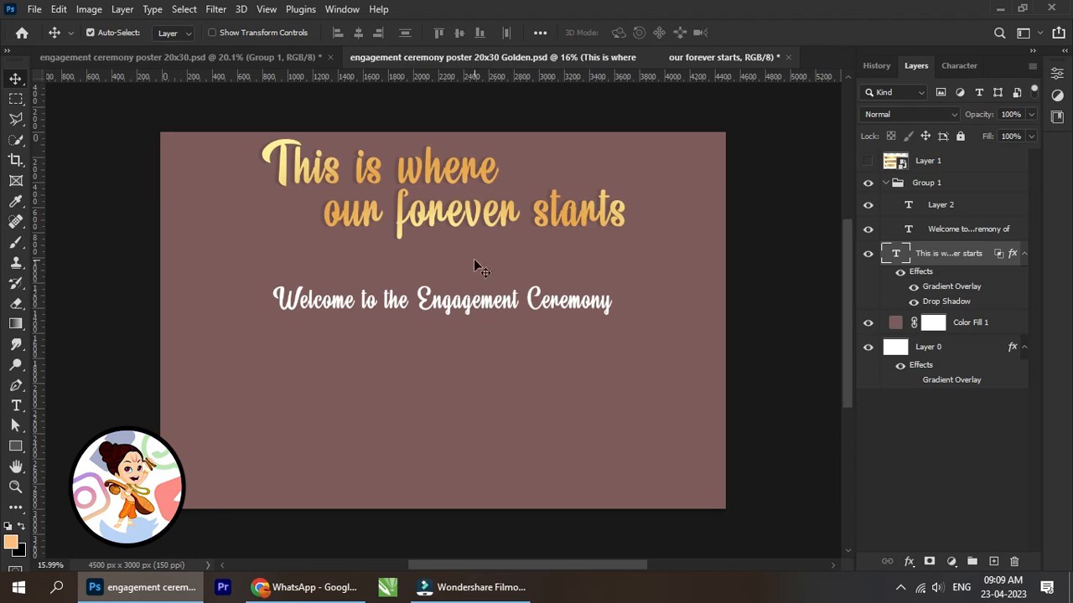
{"action": "right_click", "coordinate": [446, 214]}
{"action": "left_click", "coordinate": [474, 223]}
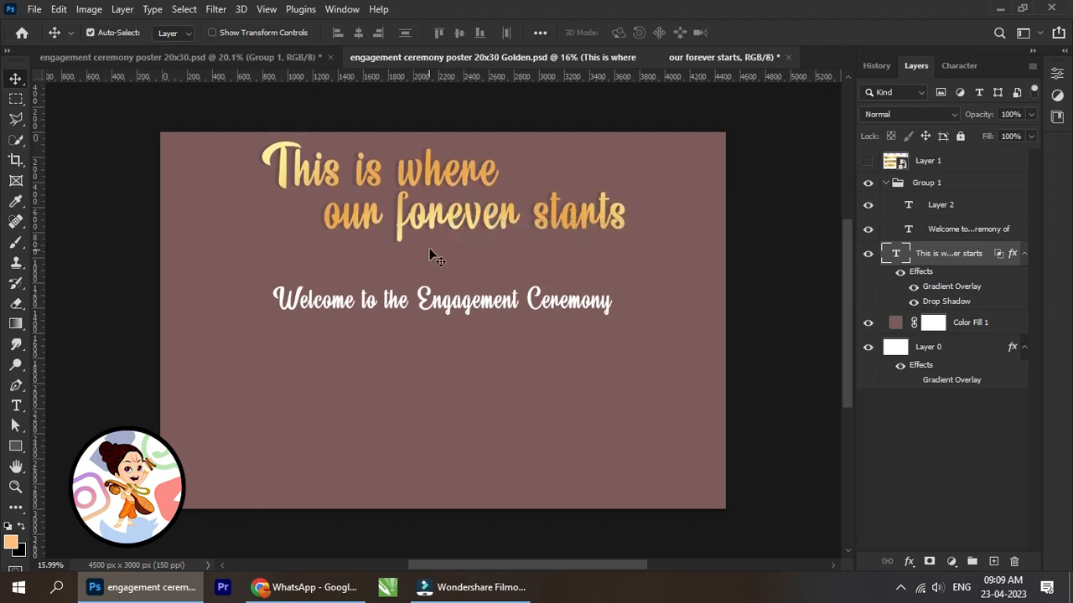
Step: Move the welcome line up closer to the quote and center it horizontally against the background layer
{"action": "right_click", "coordinate": [480, 307]}
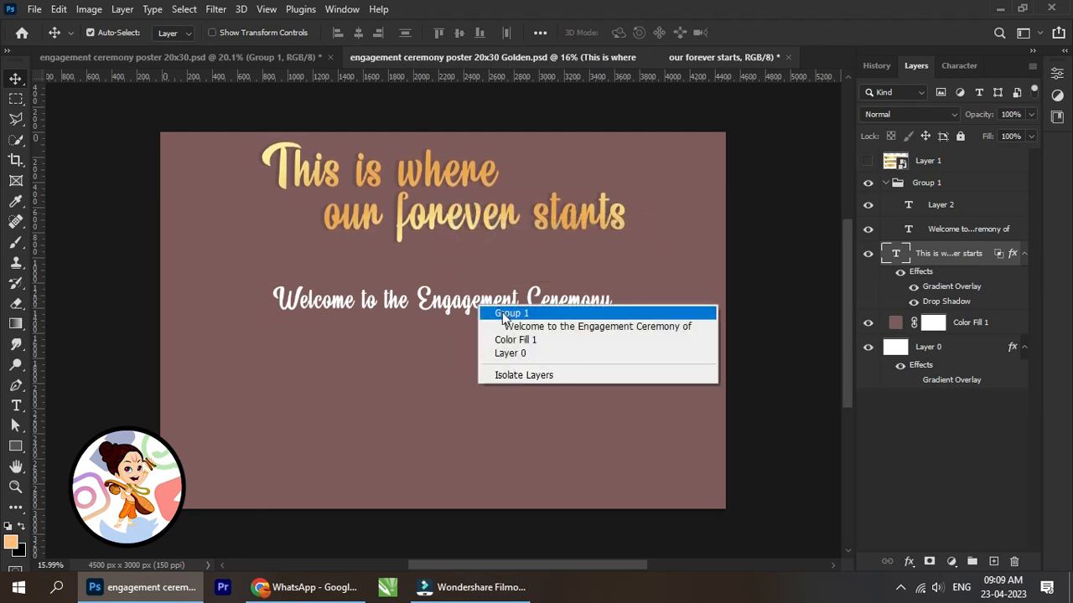
{"action": "left_click", "coordinate": [599, 326]}
{"action": "left_click_drag", "start_coordinate": [491, 319], "coordinate": [507, 301]}
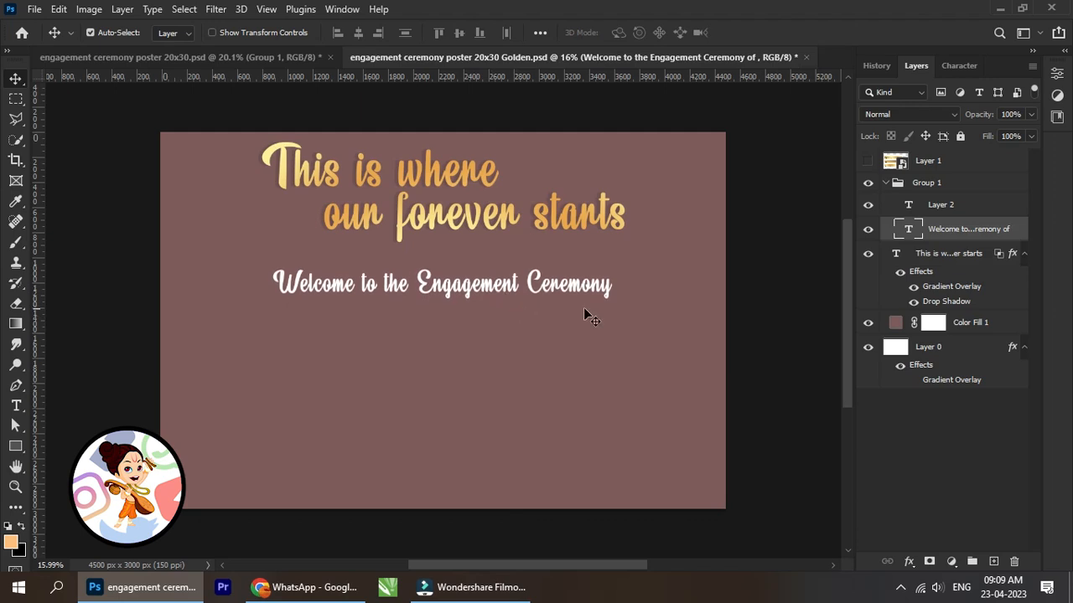
{"action": "left_click", "coordinate": [949, 347]}
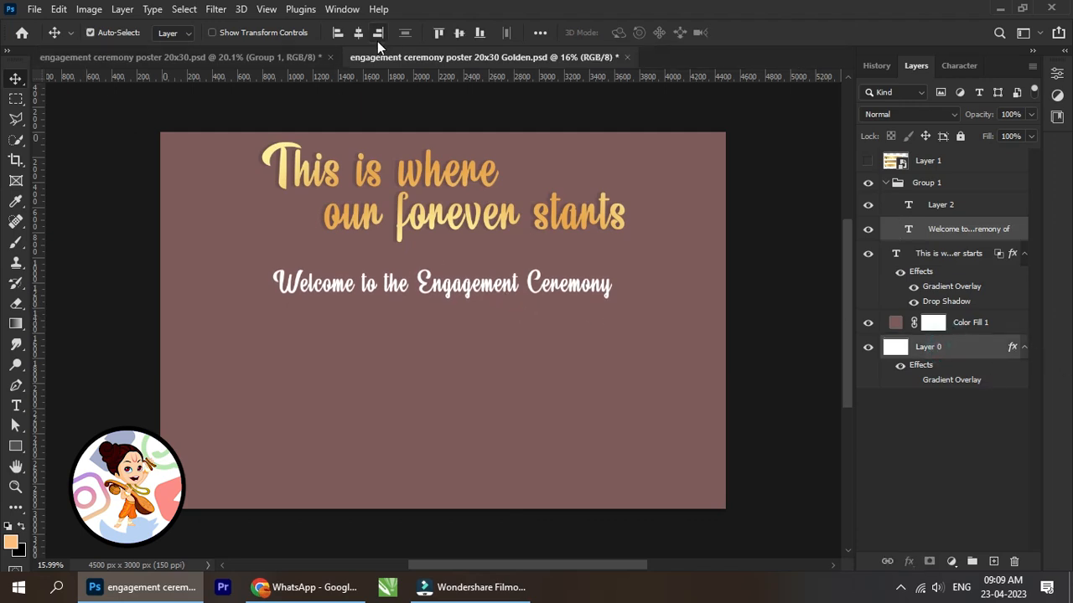
{"action": "left_click", "coordinate": [977, 231]}
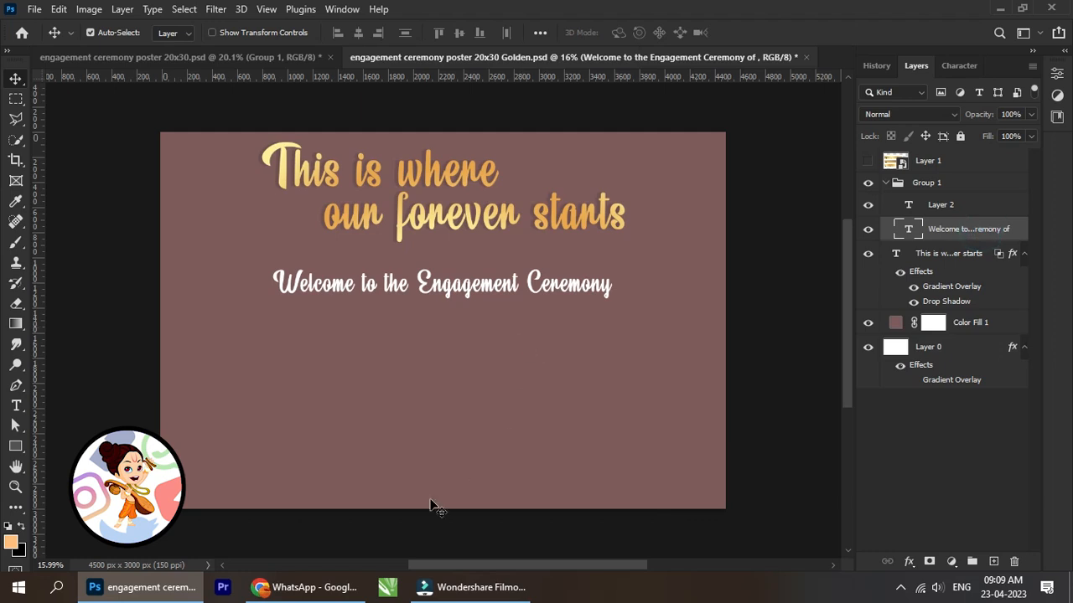
Step: Copy the couple's names group, Group 3, from "engagement ceremony poster 20x30.psd" into the golden poster below the welcome line
{"action": "left_click", "coordinate": [269, 56]}
{"action": "right_click", "coordinate": [310, 383]}
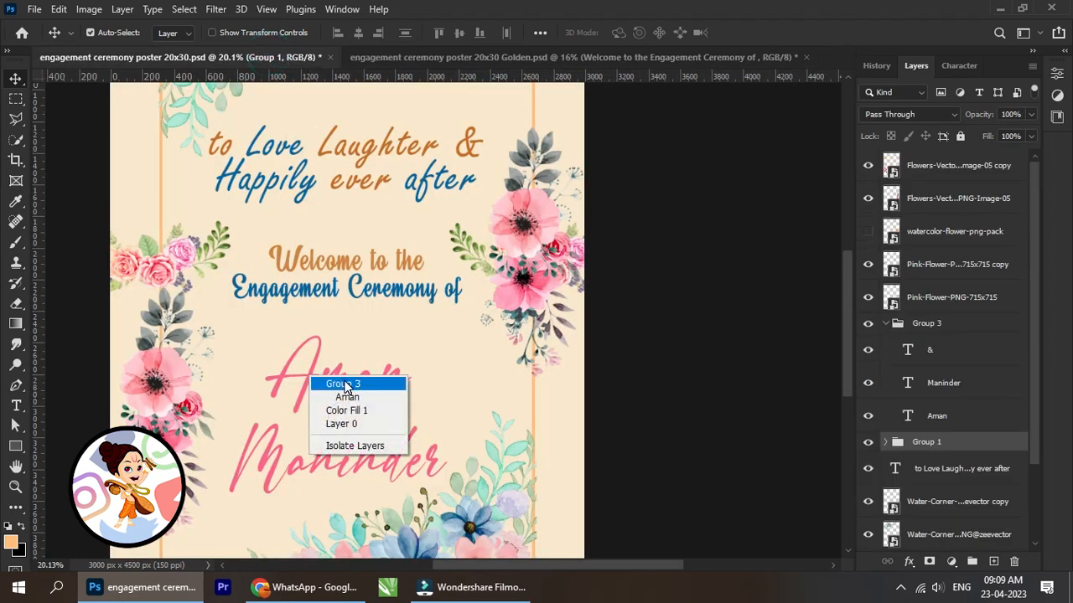
{"action": "left_click", "coordinate": [346, 381]}
{"action": "left_click", "coordinate": [886, 323]}
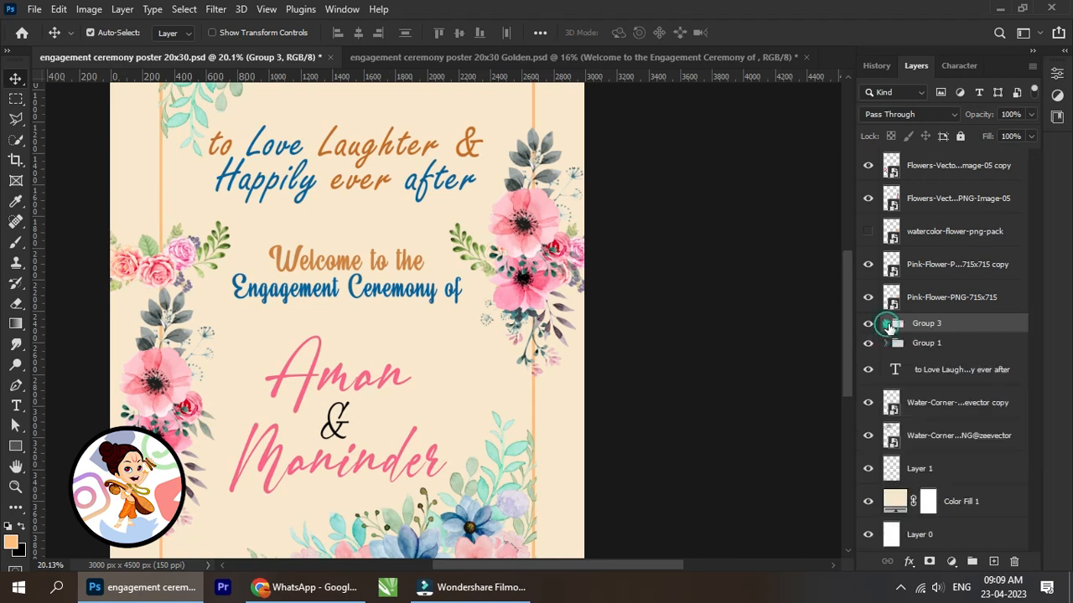
{"action": "left_click_drag", "start_coordinate": [933, 326], "coordinate": [503, 332]}
{"action": "scroll", "coordinate": [466, 387], "scroll_direction": "up", "scroll_amount": 3}
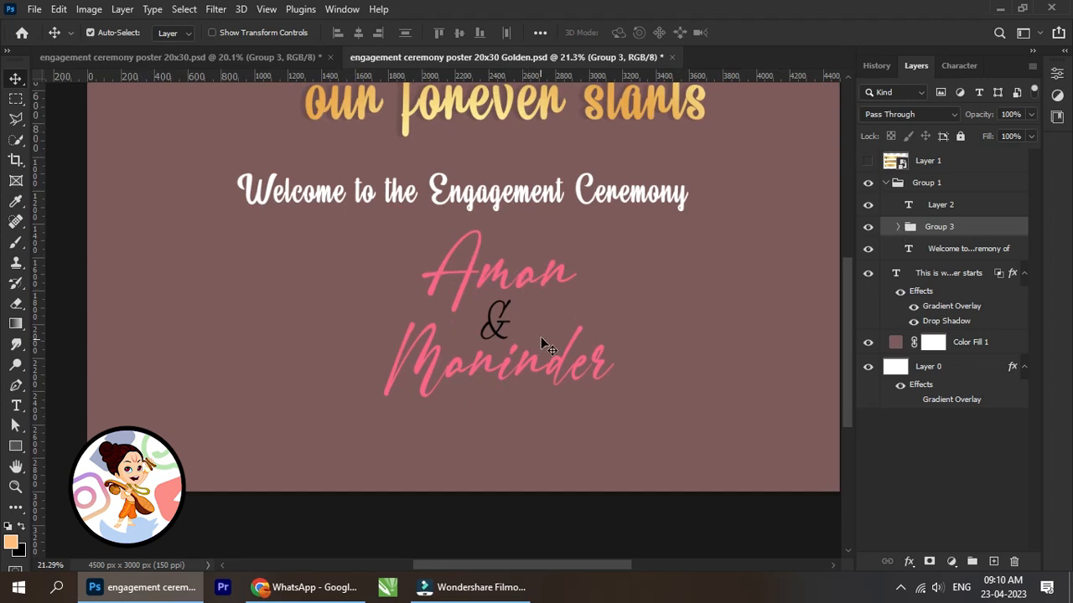
Step: Scale the couple's names group to about 138% and center it beneath the welcome line
{"action": "key", "text": "ctrl+t"}
{"action": "left_click_drag", "start_coordinate": [531, 282], "coordinate": [517, 373]}
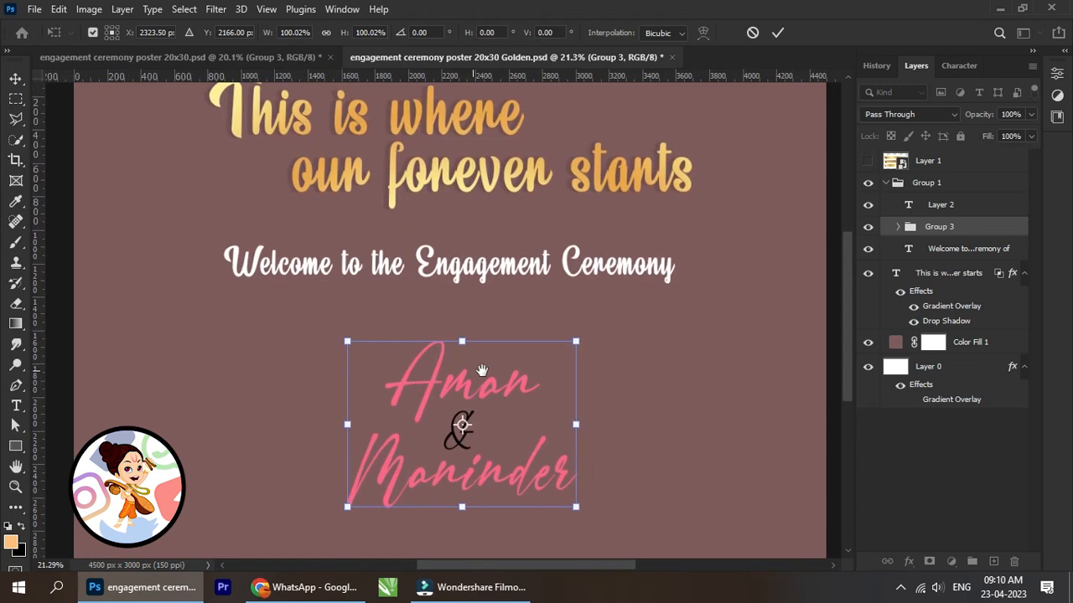
{"action": "left_click_drag", "start_coordinate": [629, 345], "coordinate": [707, 279]}
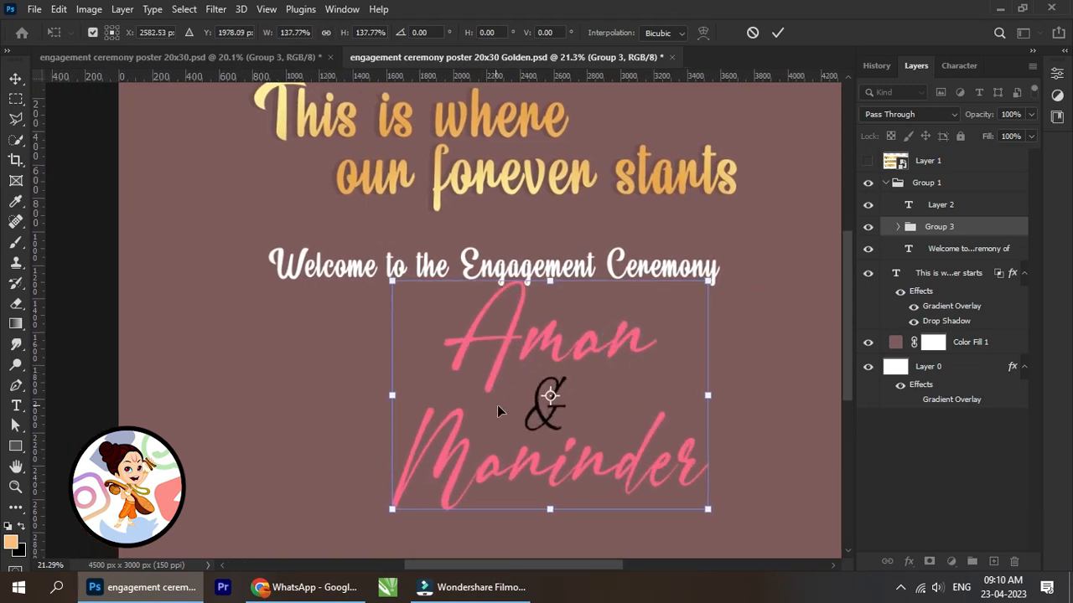
{"action": "left_click_drag", "start_coordinate": [465, 508], "coordinate": [508, 412]}
{"action": "left_click_drag", "start_coordinate": [624, 240], "coordinate": [578, 275]}
{"action": "scroll", "coordinate": [577, 275], "scroll_direction": "down", "scroll_amount": 2}
{"action": "scroll", "coordinate": [577, 299], "scroll_direction": "down", "scroll_amount": 1}
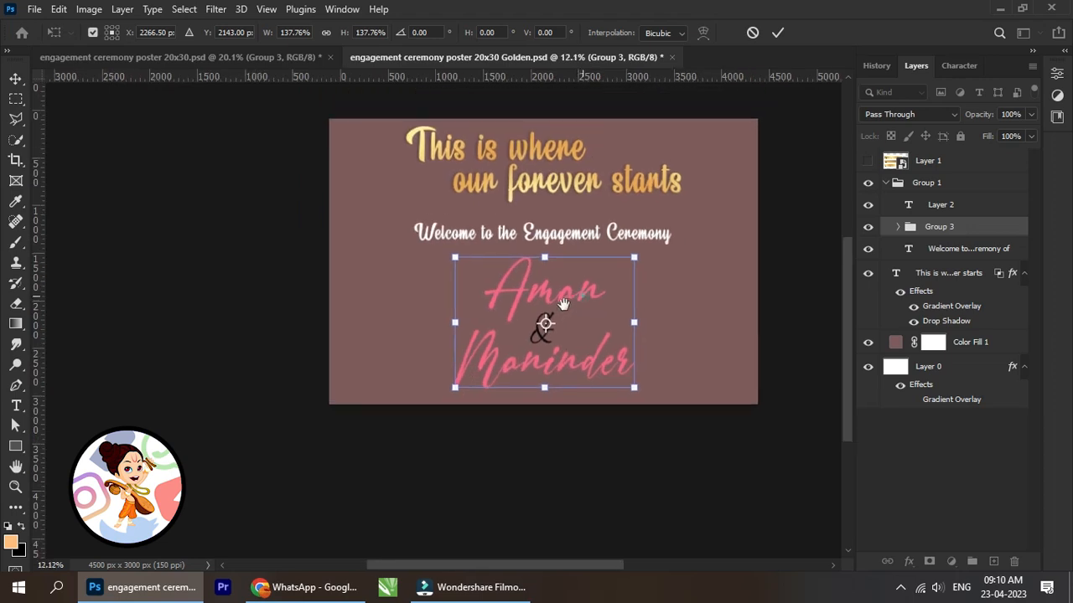
{"action": "scroll", "coordinate": [561, 304], "scroll_direction": "up", "scroll_amount": 2}
{"action": "left_click", "coordinate": [776, 34]}
Step: Check the visibility of the empty text layer Layer 2 inside Group 1 and delete it
{"action": "right_click", "coordinate": [526, 285]}
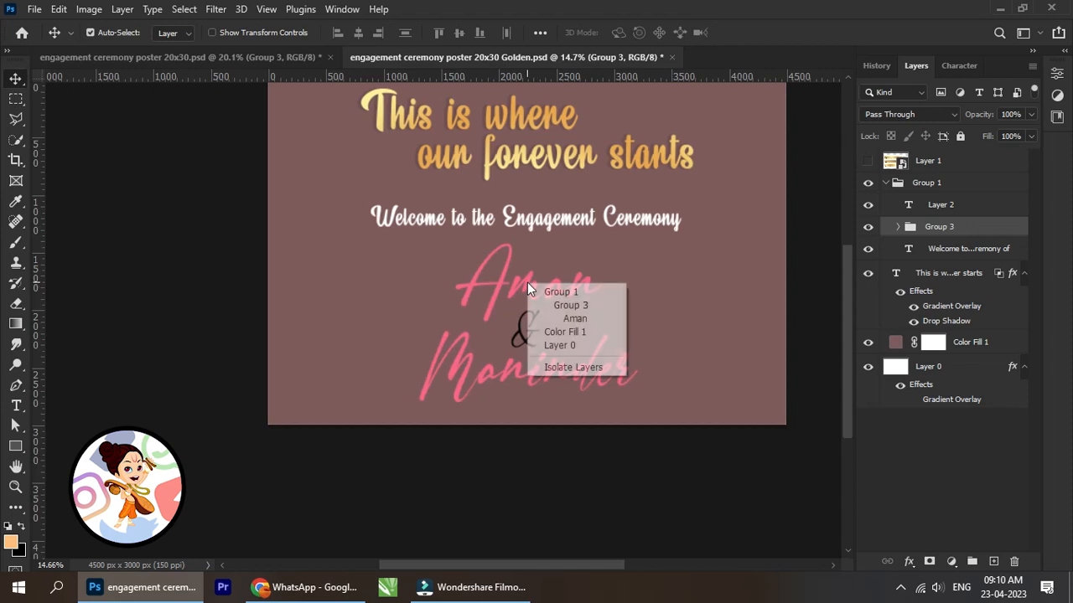
{"action": "left_click", "coordinate": [568, 292]}
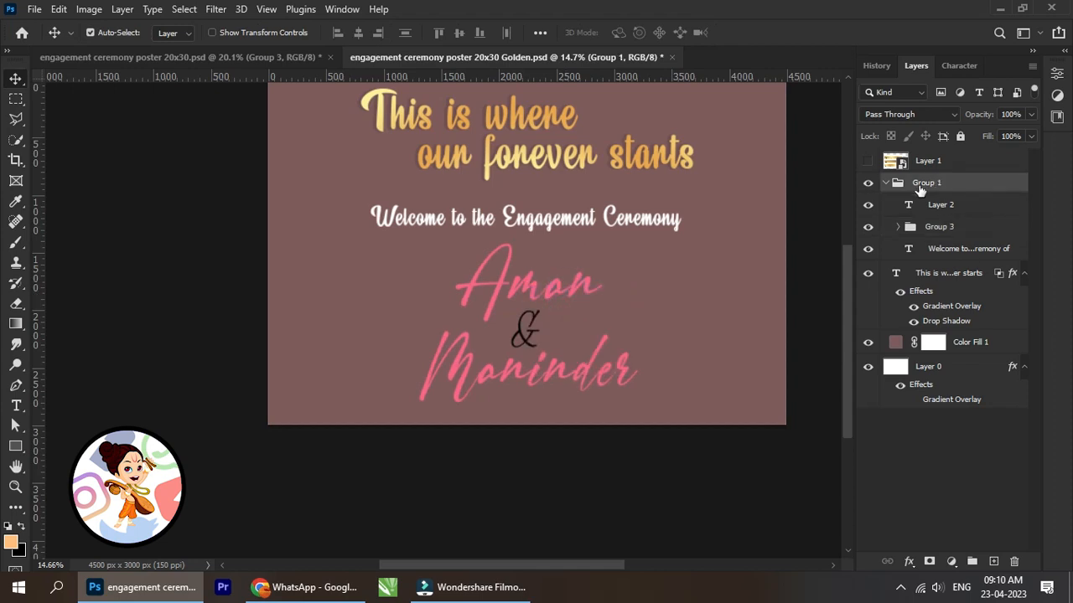
{"action": "left_click", "coordinate": [936, 210]}
{"action": "left_click", "coordinate": [867, 207]}
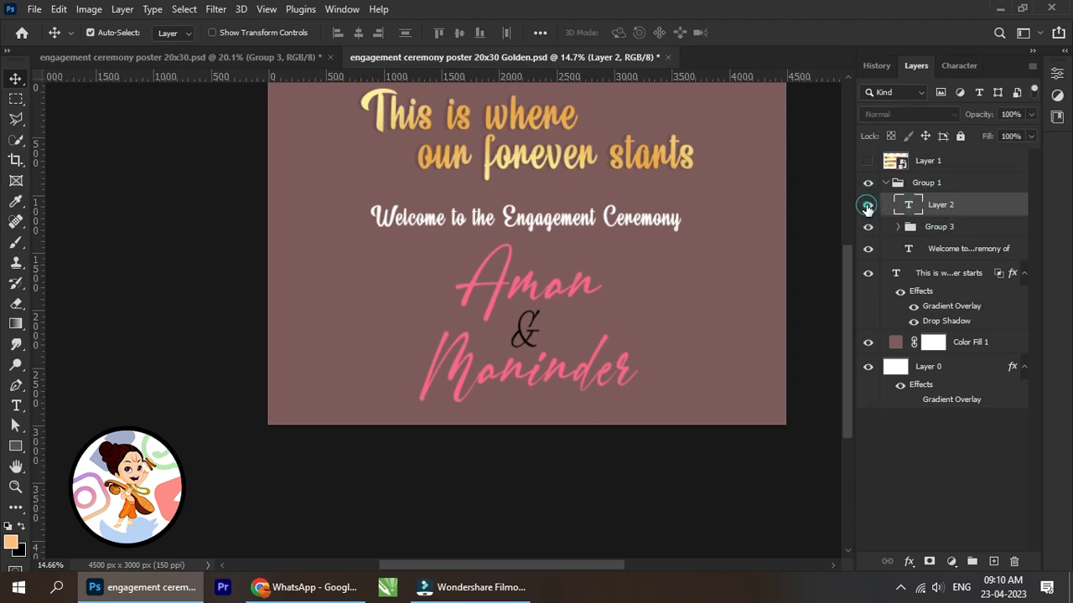
{"action": "left_click", "coordinate": [867, 207]}
{"action": "left_click", "coordinate": [870, 208]}
{"action": "left_click", "coordinate": [870, 209]}
{"action": "key", "text": "Delete"}
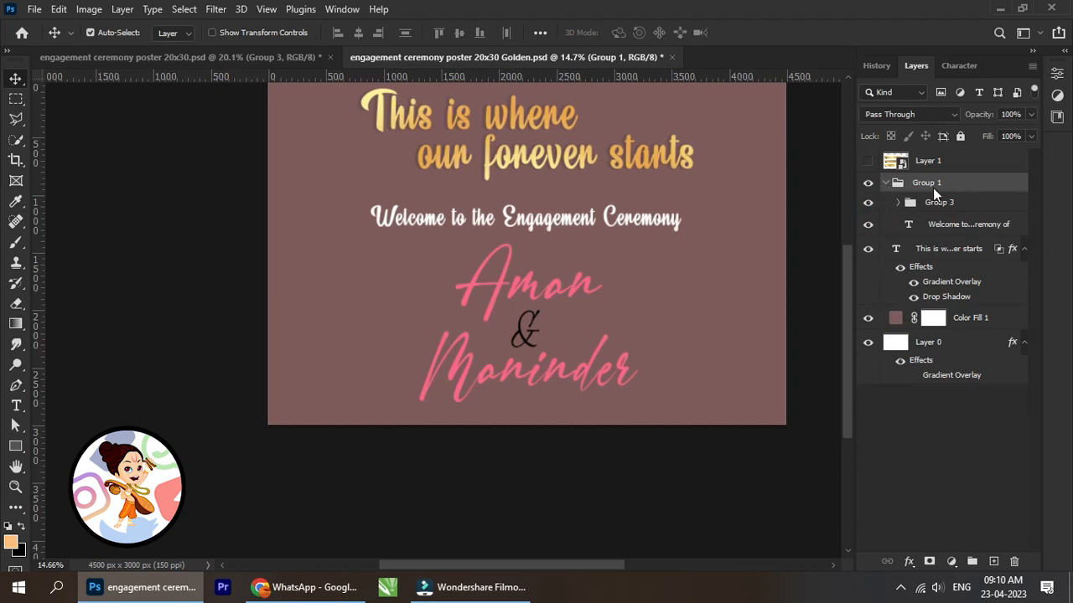
Step: Ungroup Group 1 and select the couple's names group
{"action": "right_click", "coordinate": [933, 187]}
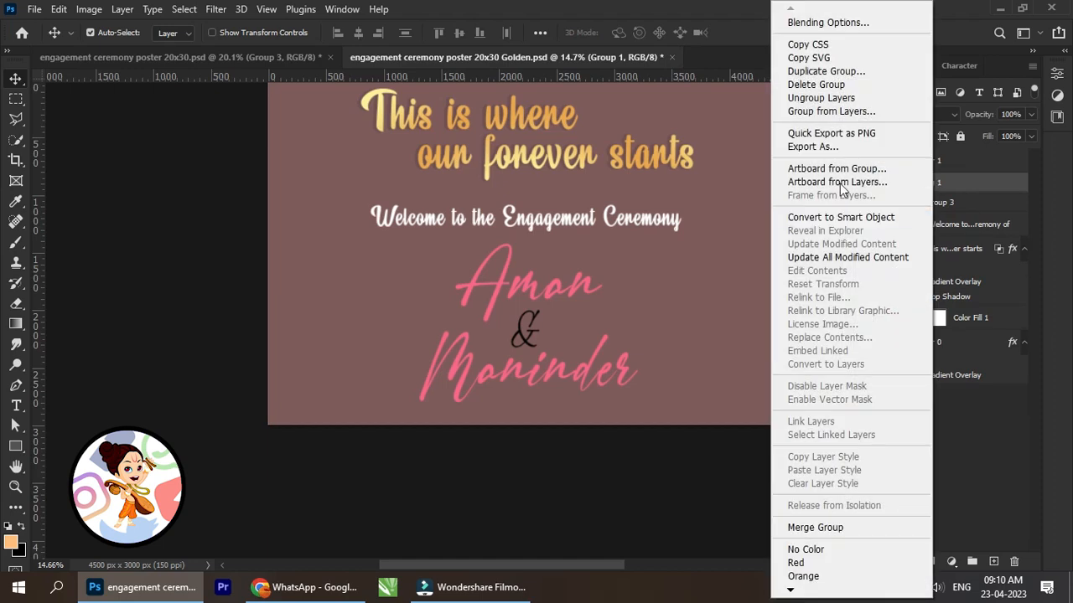
{"action": "left_click", "coordinate": [817, 97]}
{"action": "left_click", "coordinate": [940, 192]}
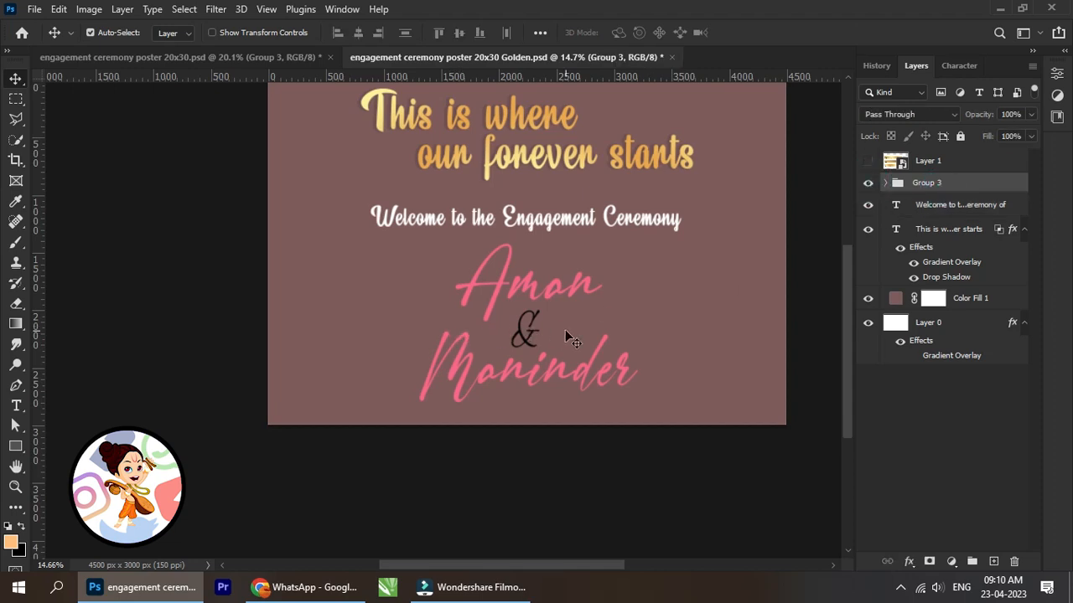
Step: Move the upper name within the names group left so it starts near the beginning of the welcome line
{"action": "scroll", "coordinate": [565, 329], "scroll_direction": "up", "scroll_amount": 2}
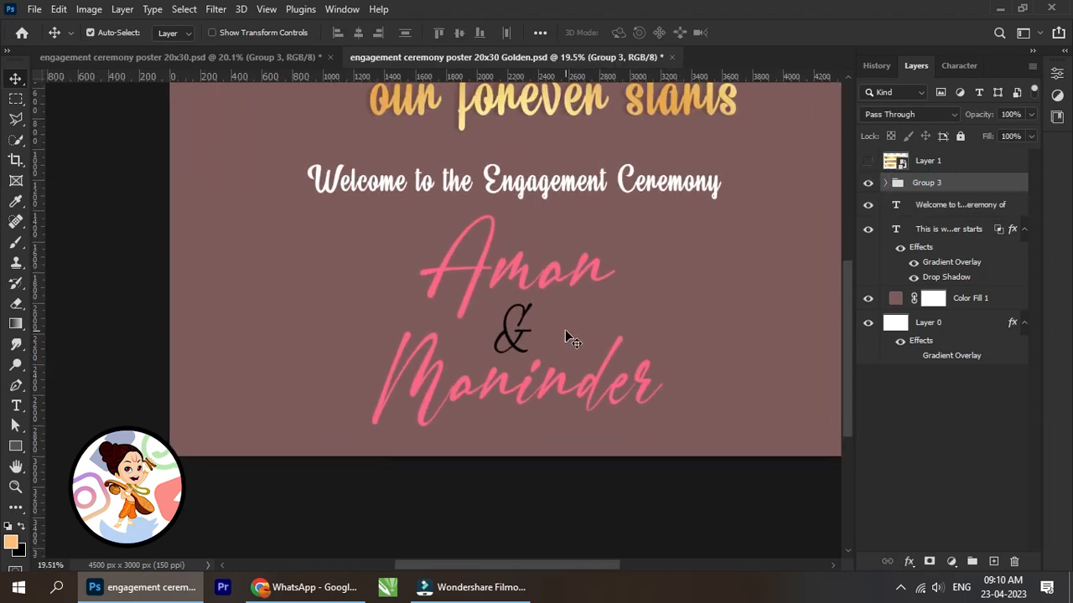
{"action": "left_click", "coordinate": [885, 184]}
{"action": "left_click", "coordinate": [885, 184]}
{"action": "right_click", "coordinate": [557, 270]}
{"action": "left_click", "coordinate": [594, 293]}
{"action": "left_click_drag", "start_coordinate": [557, 267], "coordinate": [460, 275]}
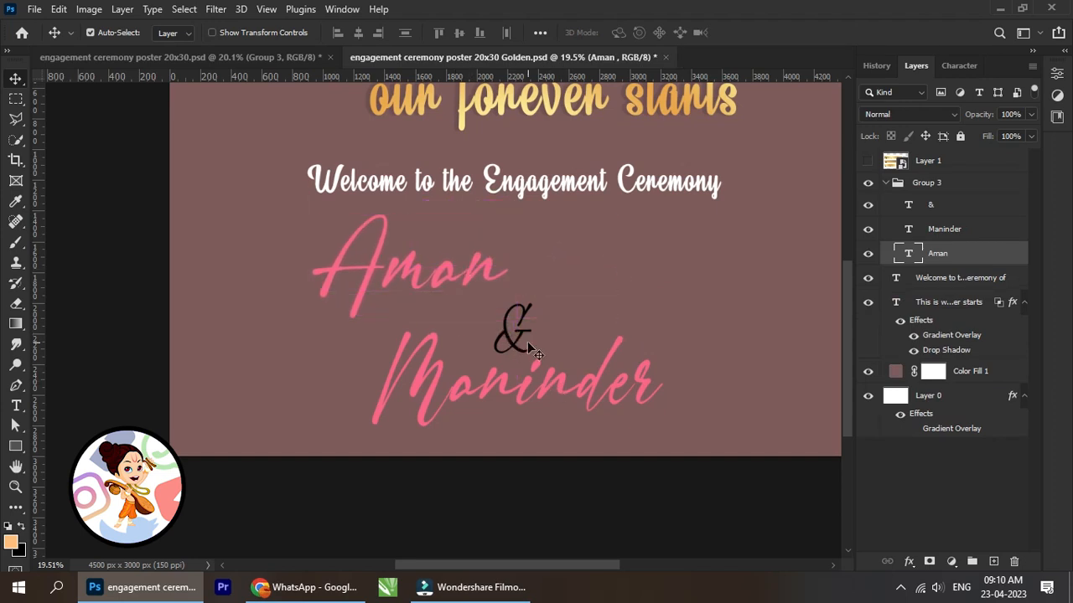
Step: Move the ampersand up and left beneath the upper name's end, and shift the lower name slightly left and up
{"action": "right_click", "coordinate": [509, 340]}
{"action": "left_click", "coordinate": [530, 357]}
{"action": "left_click_drag", "start_coordinate": [529, 358], "coordinate": [490, 348]}
{"action": "right_click", "coordinate": [528, 382]}
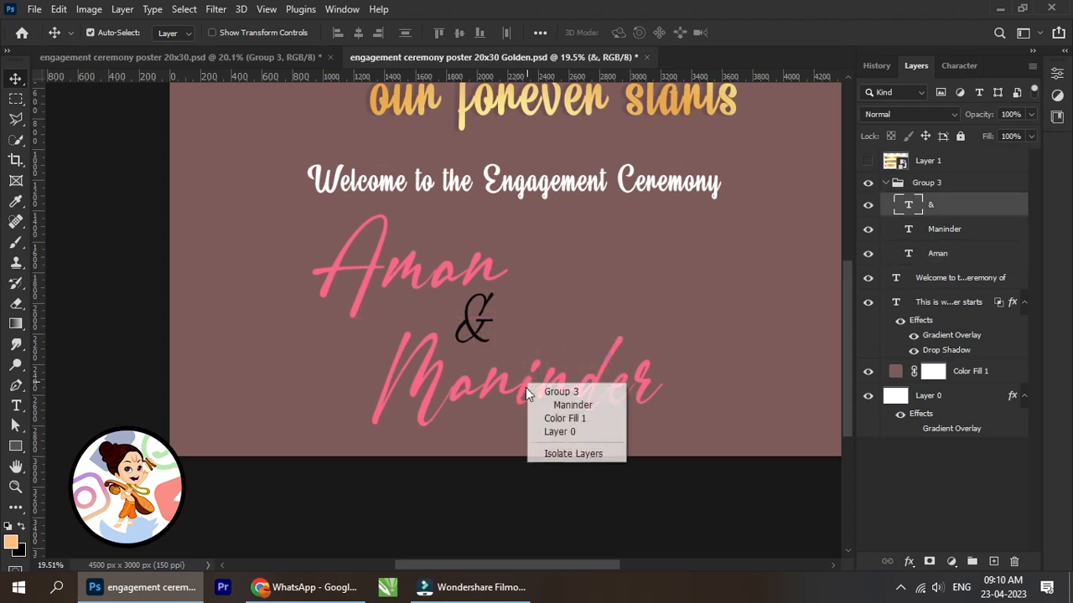
{"action": "left_click", "coordinate": [555, 402]}
{"action": "left_click_drag", "start_coordinate": [575, 390], "coordinate": [552, 382]}
{"action": "scroll", "coordinate": [517, 311], "scroll_direction": "down", "scroll_amount": 3}
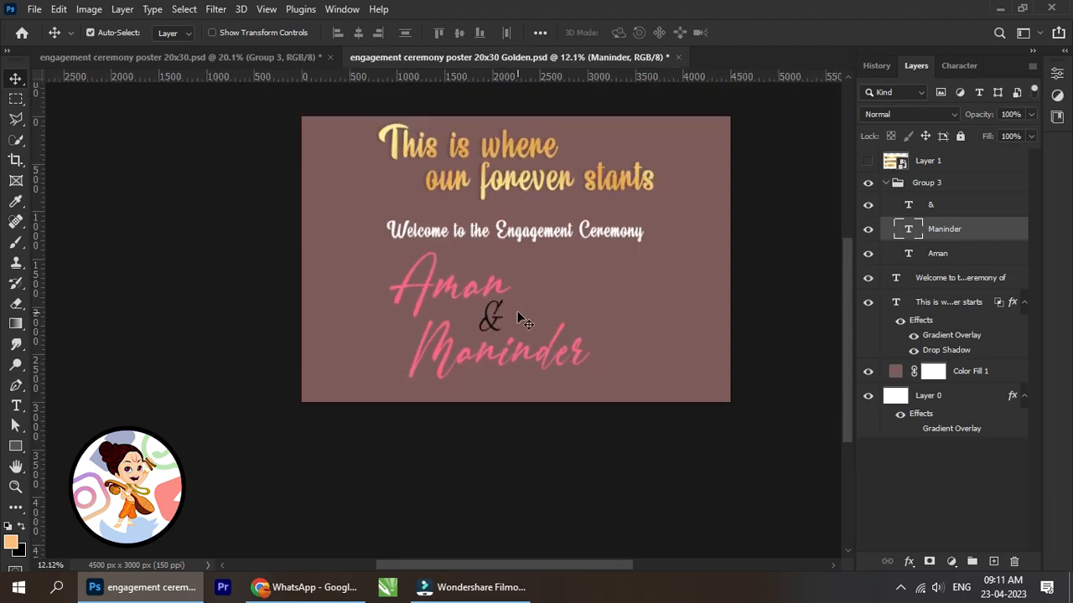
Step: Select both name text layers together, leaving out the ampersand
{"action": "scroll", "coordinate": [538, 345], "scroll_direction": "up", "scroll_amount": 2}
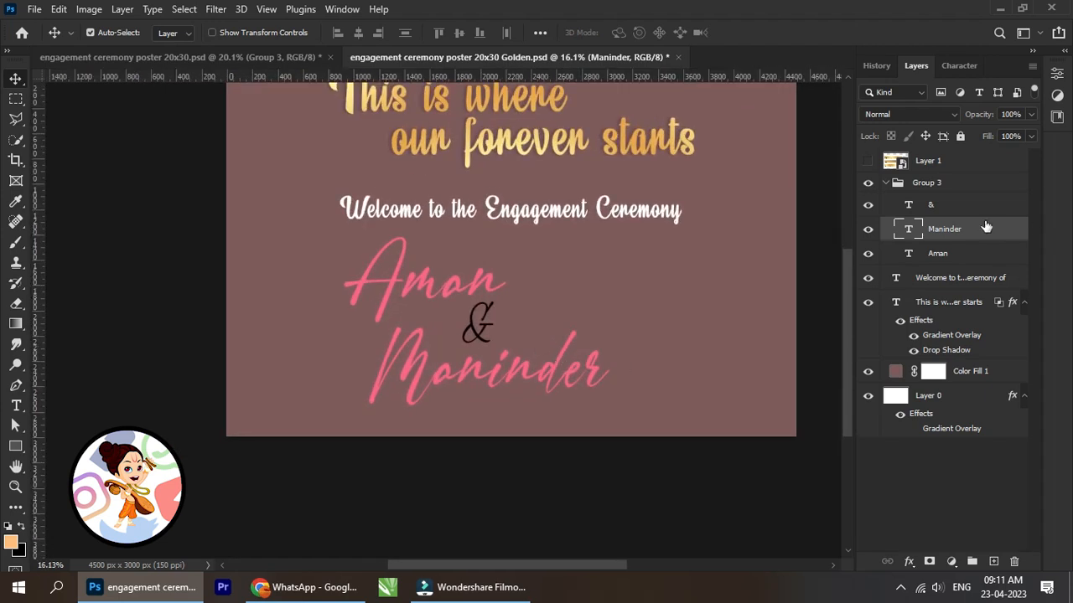
{"action": "left_click", "coordinate": [959, 256], "text": "shift"}
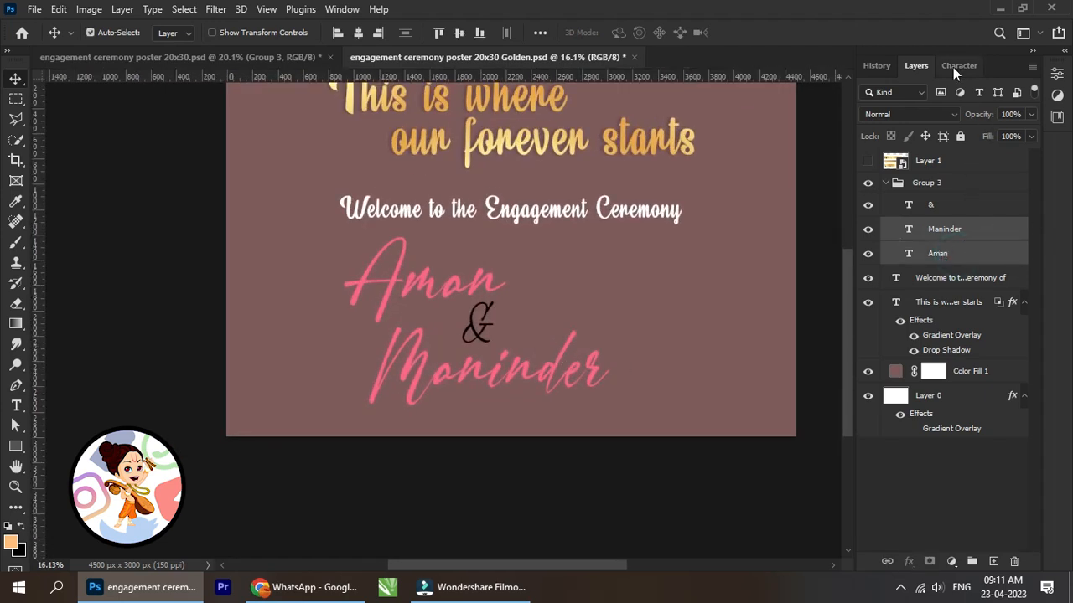
{"action": "left_click", "coordinate": [957, 65]}
{"action": "left_click", "coordinate": [1014, 162]}
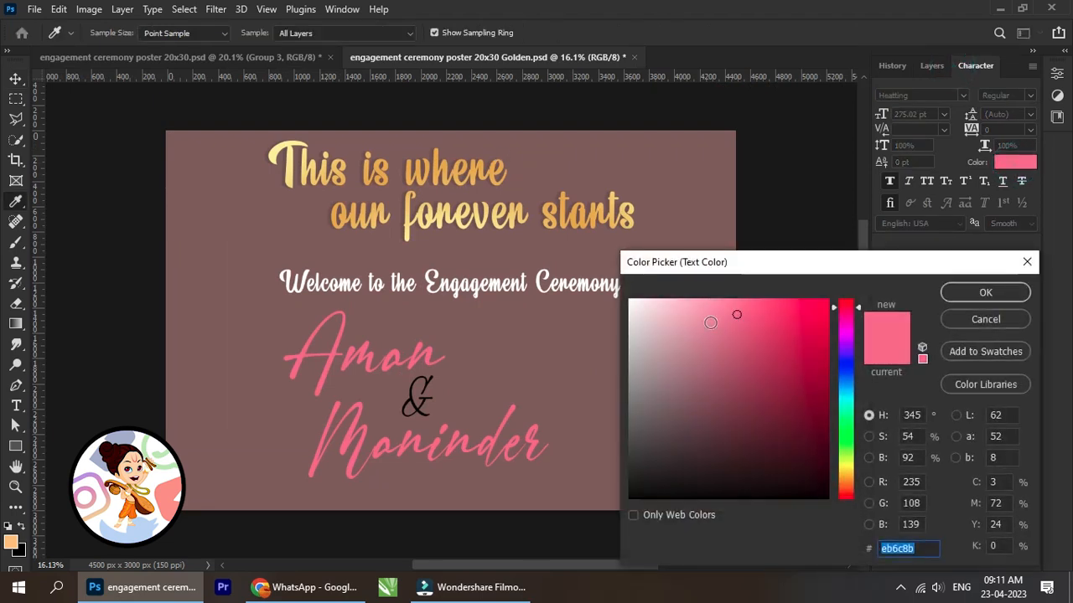
{"action": "left_click", "coordinate": [973, 321]}
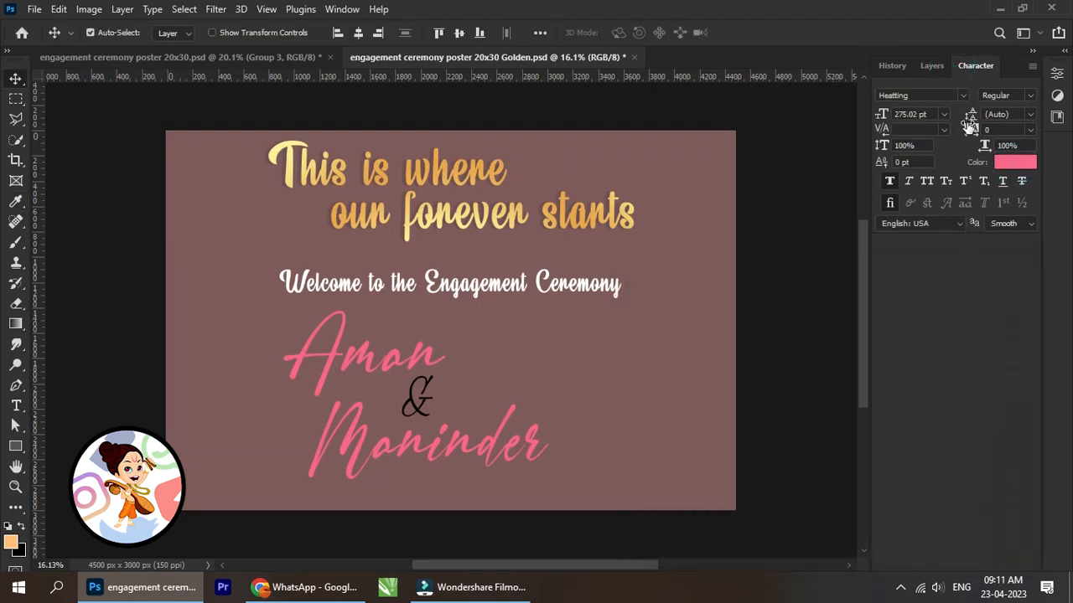
{"action": "key", "text": "ctrl+minus"}
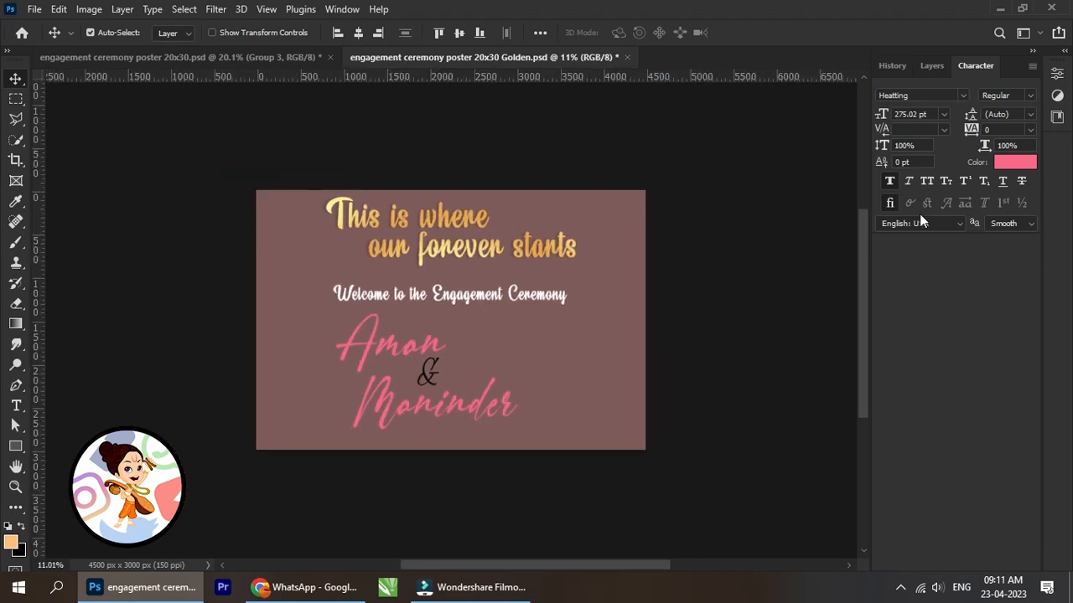
{"action": "left_click", "coordinate": [931, 67]}
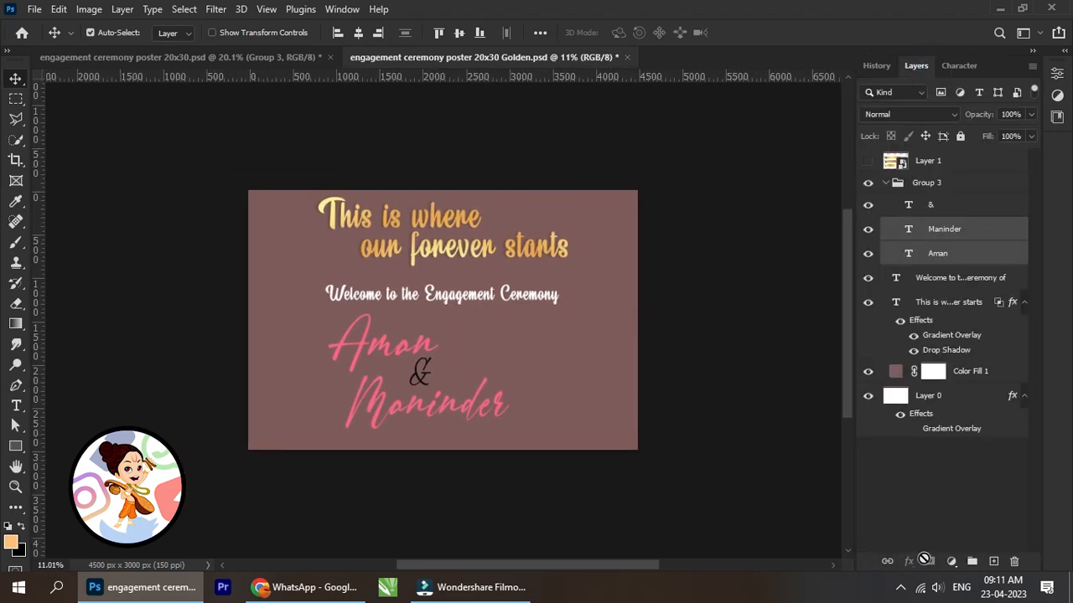
Step: Add the golden radial Gradient Overlay to the lower name's text layer with its scale set to 111%
{"action": "left_click", "coordinate": [954, 229]}
{"action": "left_click", "coordinate": [908, 561]}
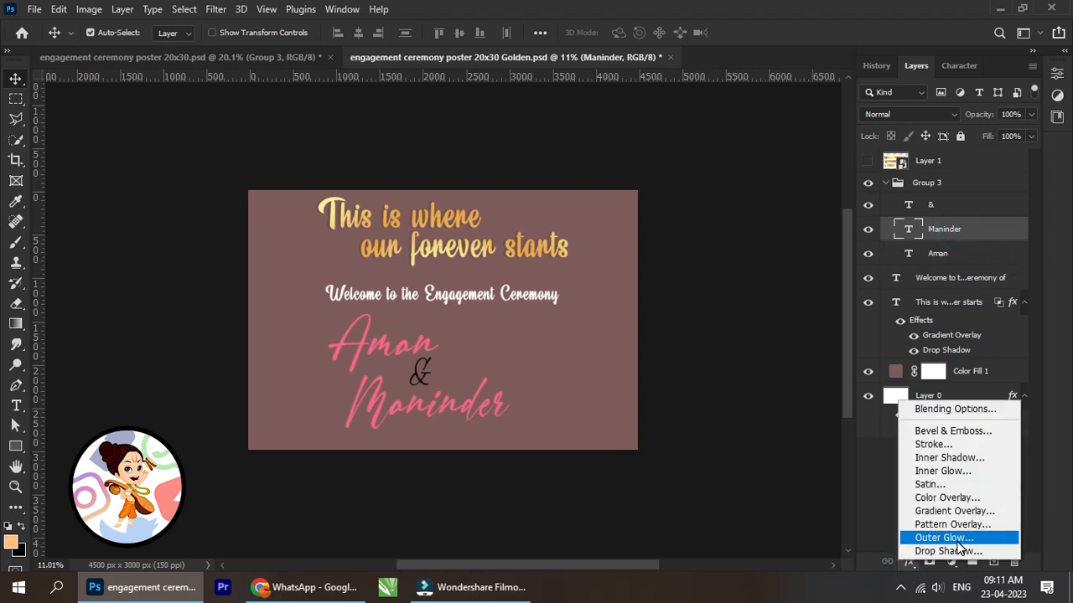
{"action": "left_click", "coordinate": [953, 511]}
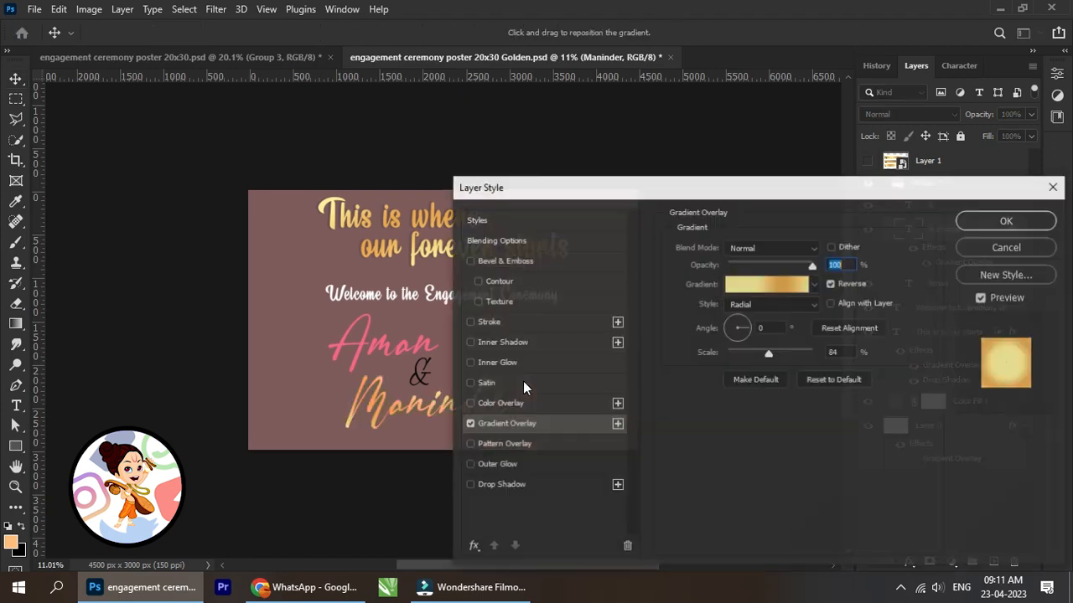
{"action": "left_click_drag", "start_coordinate": [779, 358], "coordinate": [788, 359]}
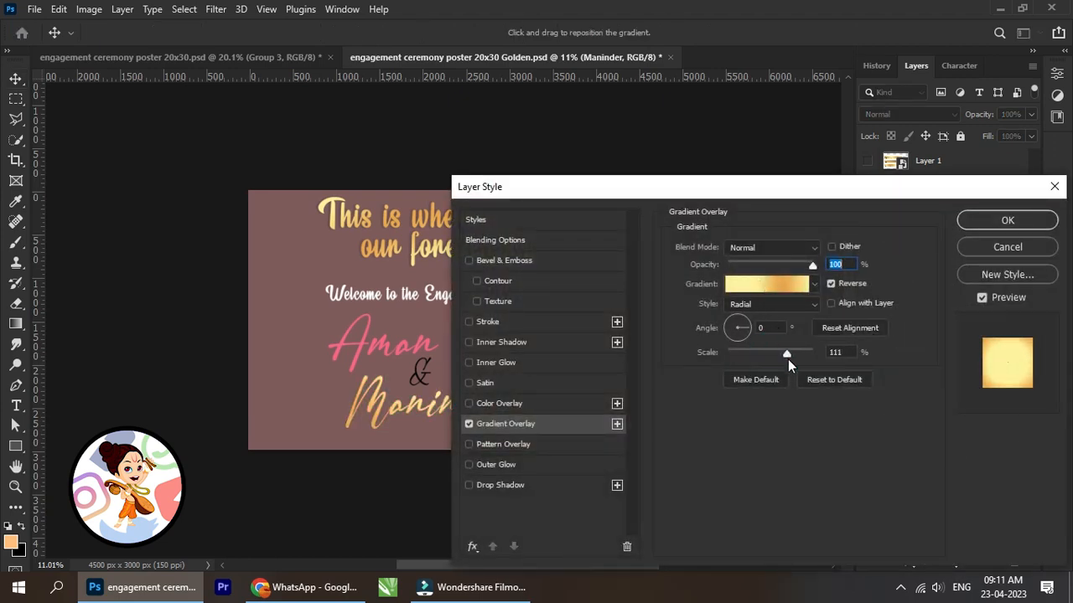
{"action": "left_click", "coordinate": [1006, 221]}
Step: Apply the same golden radial Gradient Overlay at 111% scale to the upper name's text layer
{"action": "scroll", "coordinate": [398, 399], "scroll_direction": "up", "scroll_amount": 3}
{"action": "right_click", "coordinate": [402, 319]}
{"action": "left_click", "coordinate": [432, 332]}
{"action": "left_click", "coordinate": [910, 563]}
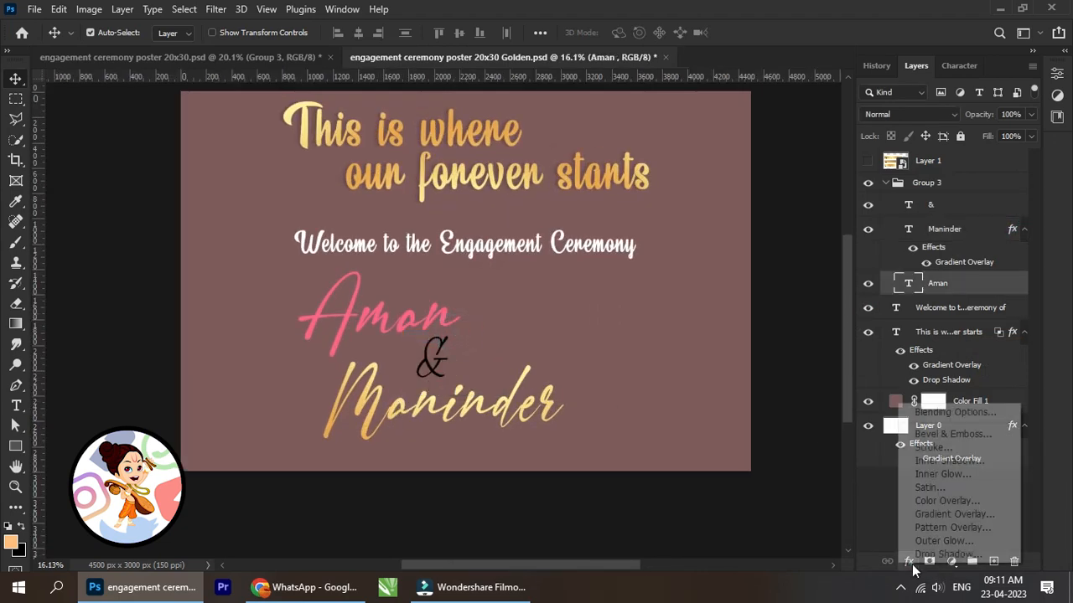
{"action": "left_click", "coordinate": [952, 514]}
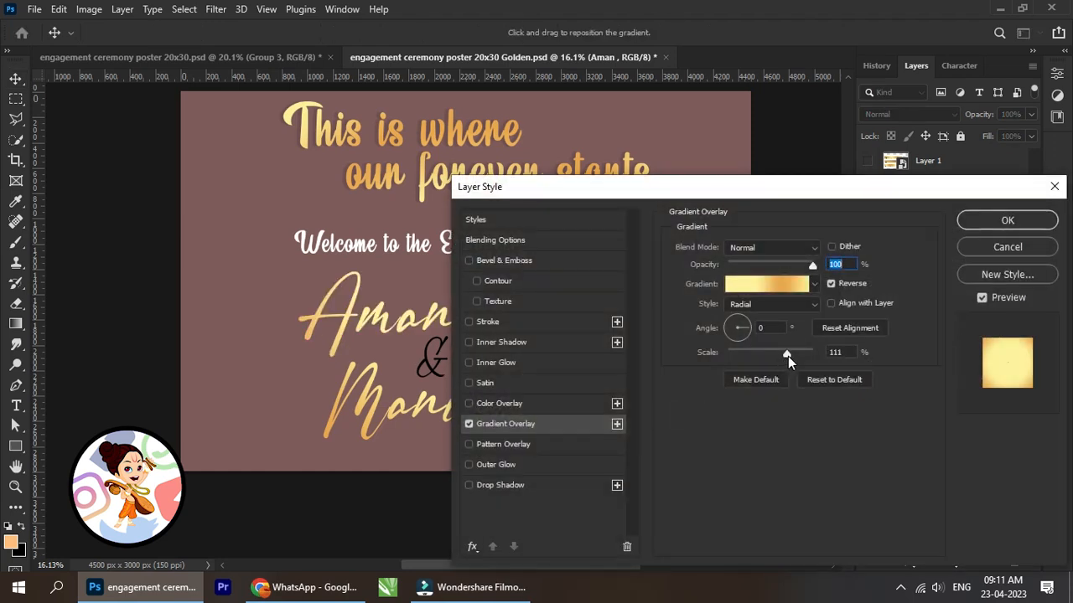
{"action": "left_click", "coordinate": [1007, 221]}
Step: Change the ampersand's text colour to white (ffffff)
{"action": "right_click", "coordinate": [453, 375]}
{"action": "left_click", "coordinate": [491, 386]}
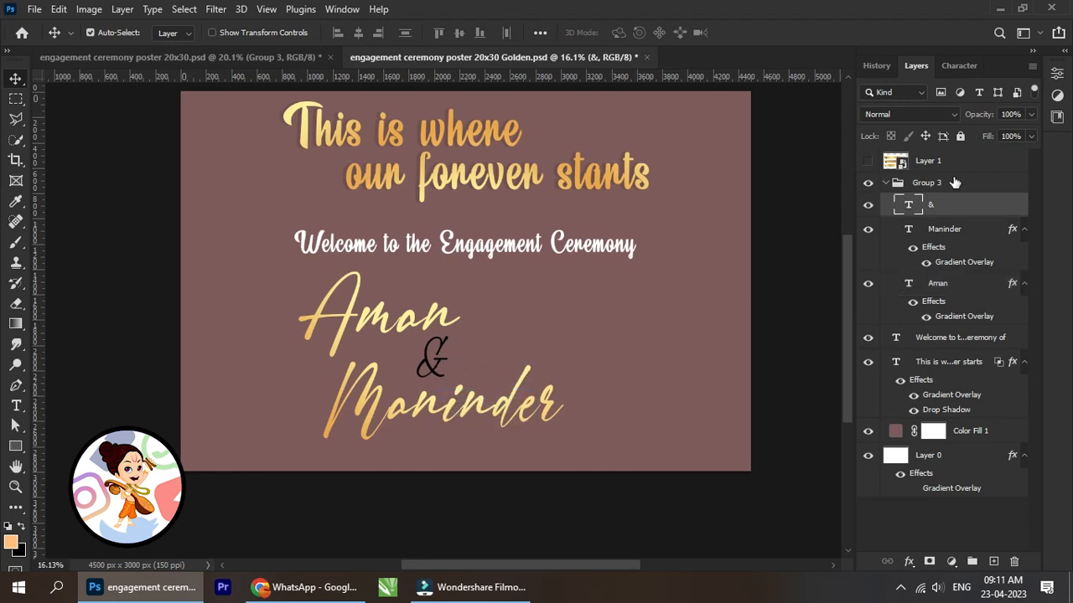
{"action": "left_click", "coordinate": [960, 65]}
{"action": "left_click", "coordinate": [1015, 162]}
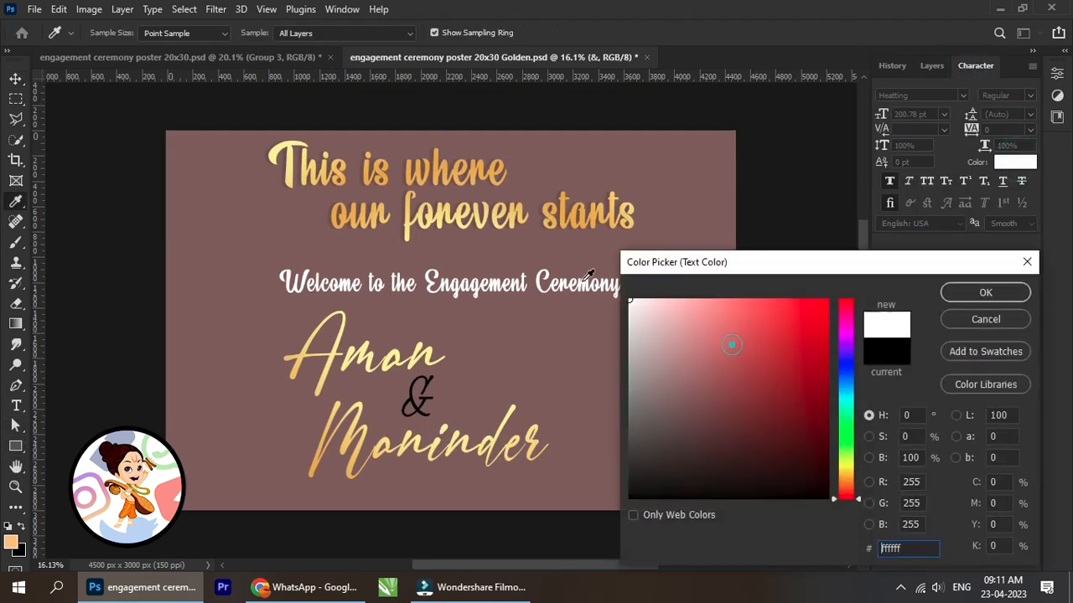
{"action": "left_click", "coordinate": [954, 291]}
{"action": "scroll", "coordinate": [597, 350], "scroll_direction": "down", "scroll_amount": 2}
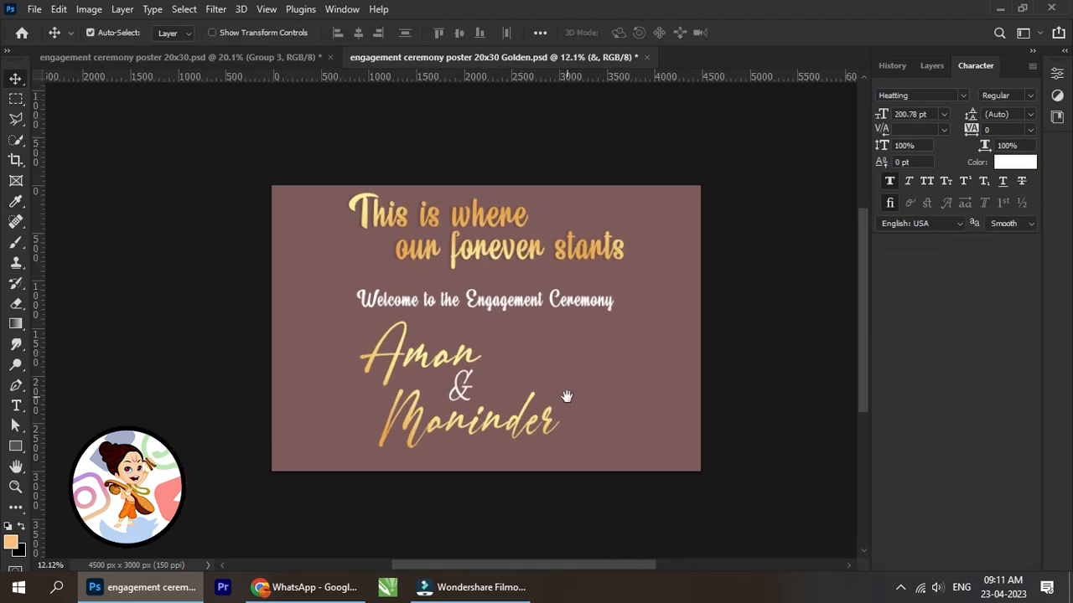
{"action": "scroll", "coordinate": [568, 395], "scroll_direction": "up", "scroll_amount": 2}
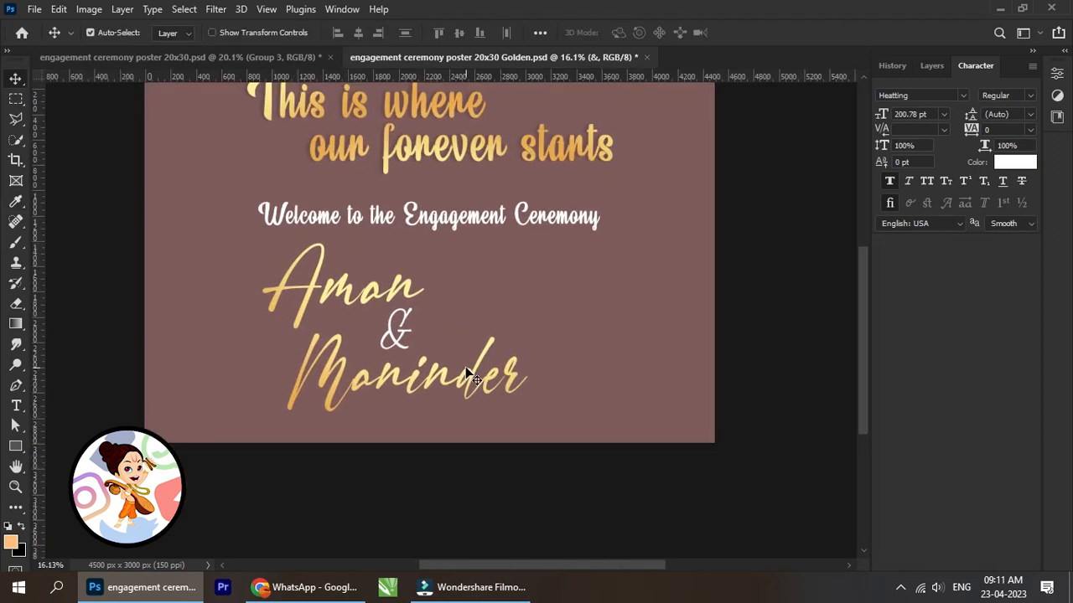
Step: Centre the upper name horizontally on the poster by aligning it with Layer 0
{"action": "right_click", "coordinate": [391, 288]}
{"action": "left_click", "coordinate": [424, 309]}
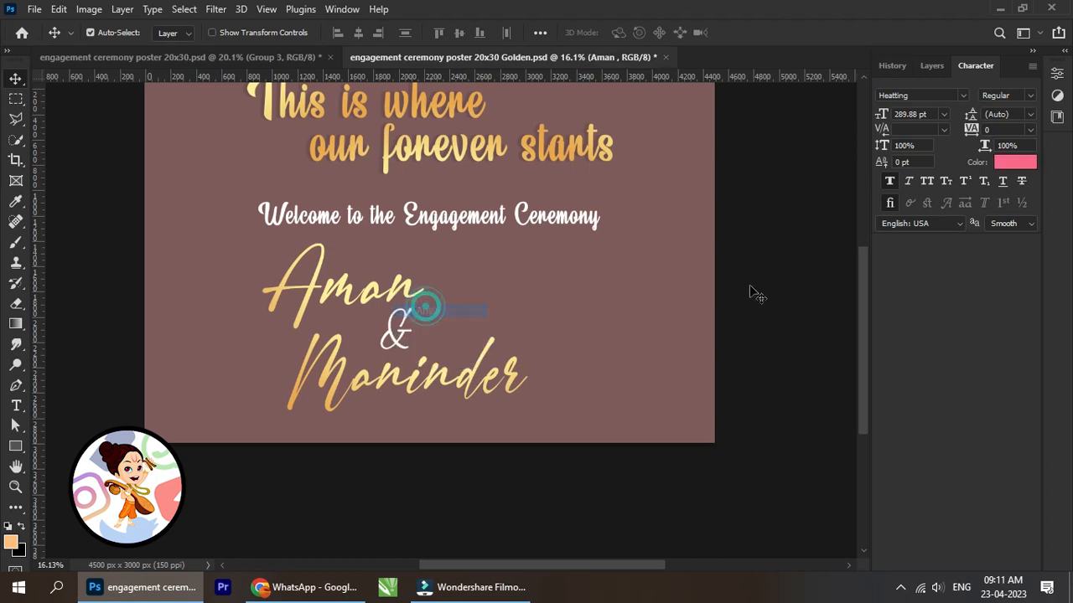
{"action": "left_click", "coordinate": [930, 67]}
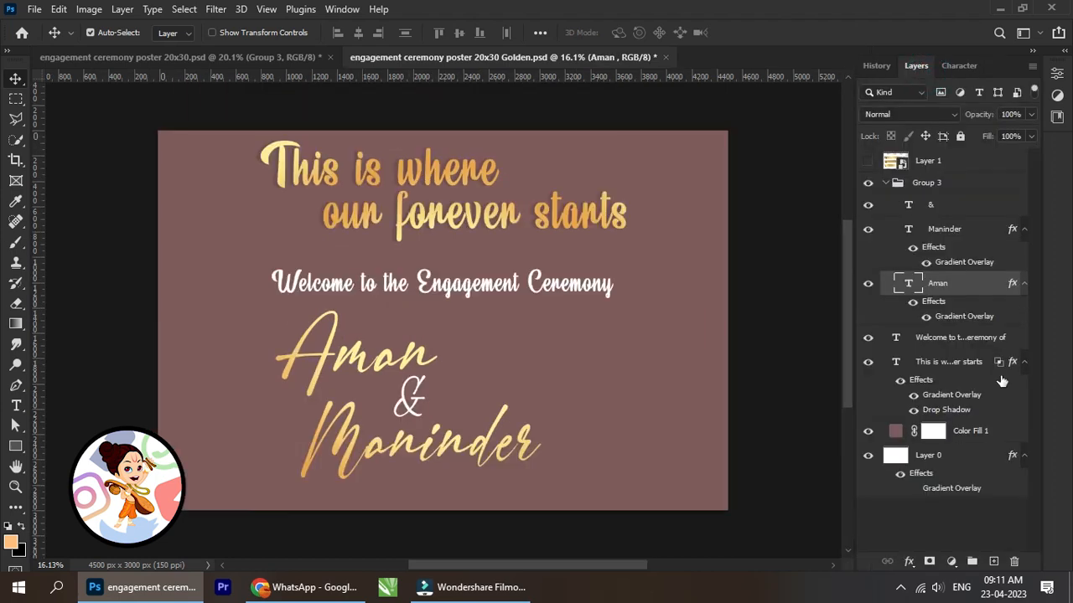
{"action": "left_click", "coordinate": [953, 460], "text": "ctrl"}
{"action": "left_click", "coordinate": [90, 33]}
{"action": "left_click", "coordinate": [358, 32]}
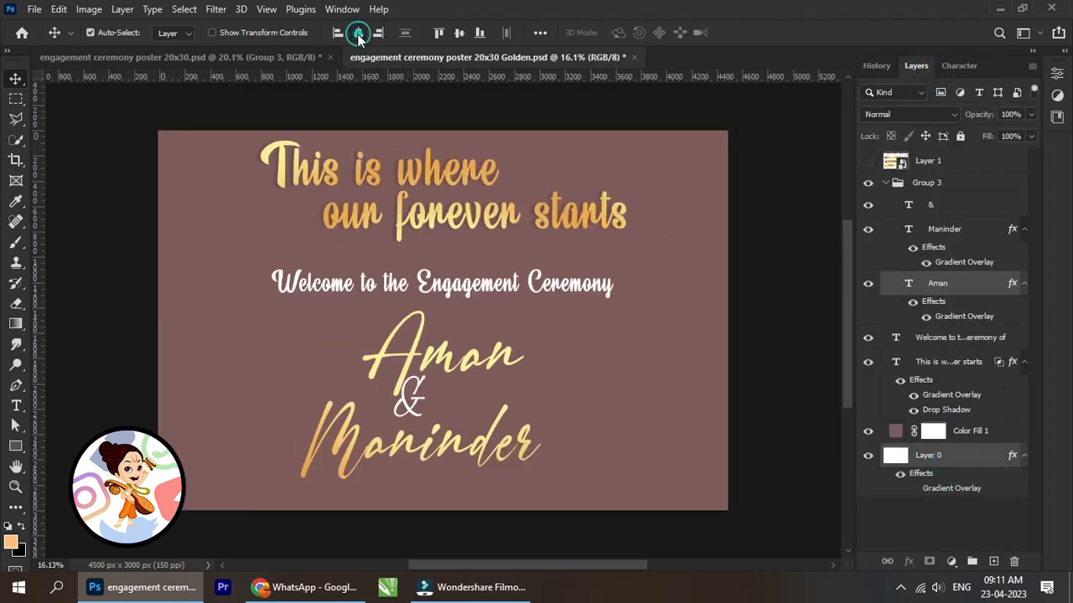
Step: Centre the ampersand horizontally against Layer 0 and collapse the names group, Group 3
{"action": "left_click", "coordinate": [939, 205]}
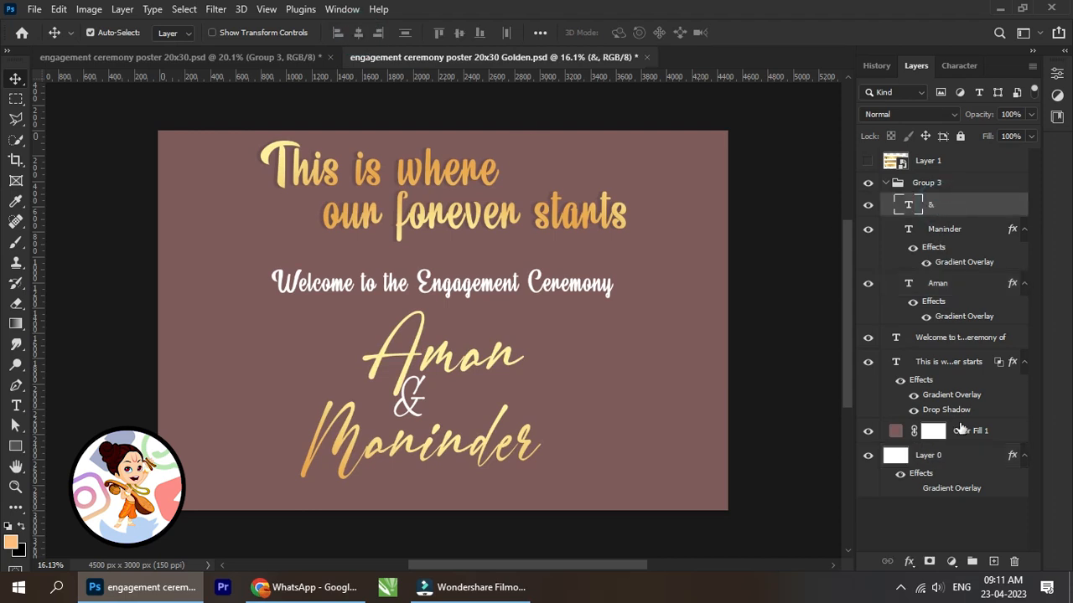
{"action": "left_click", "coordinate": [939, 457], "text": "ctrl"}
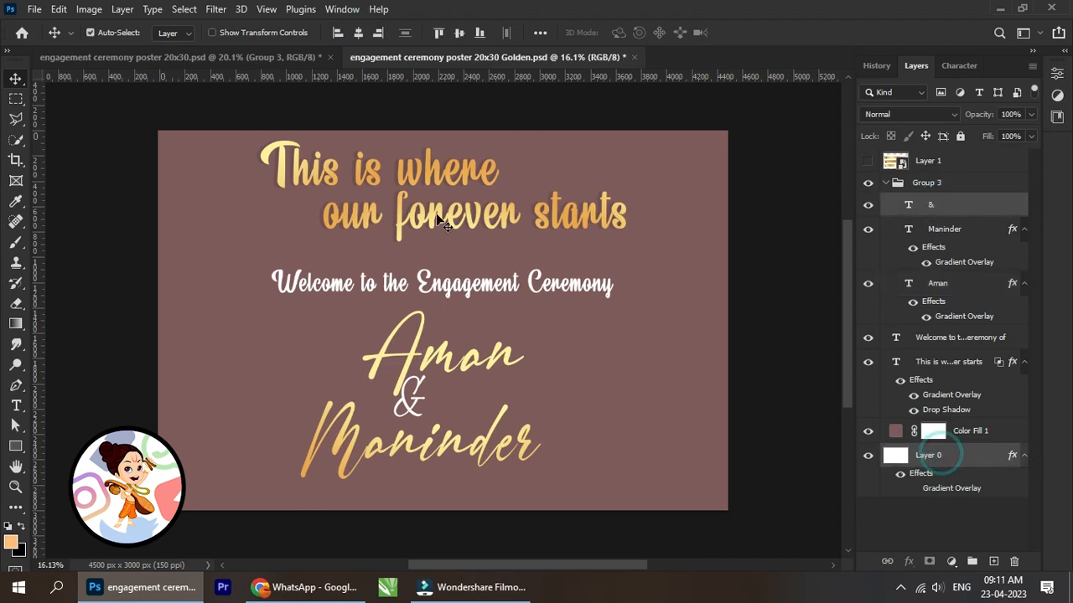
{"action": "left_click", "coordinate": [358, 33]}
{"action": "left_click", "coordinate": [968, 207]}
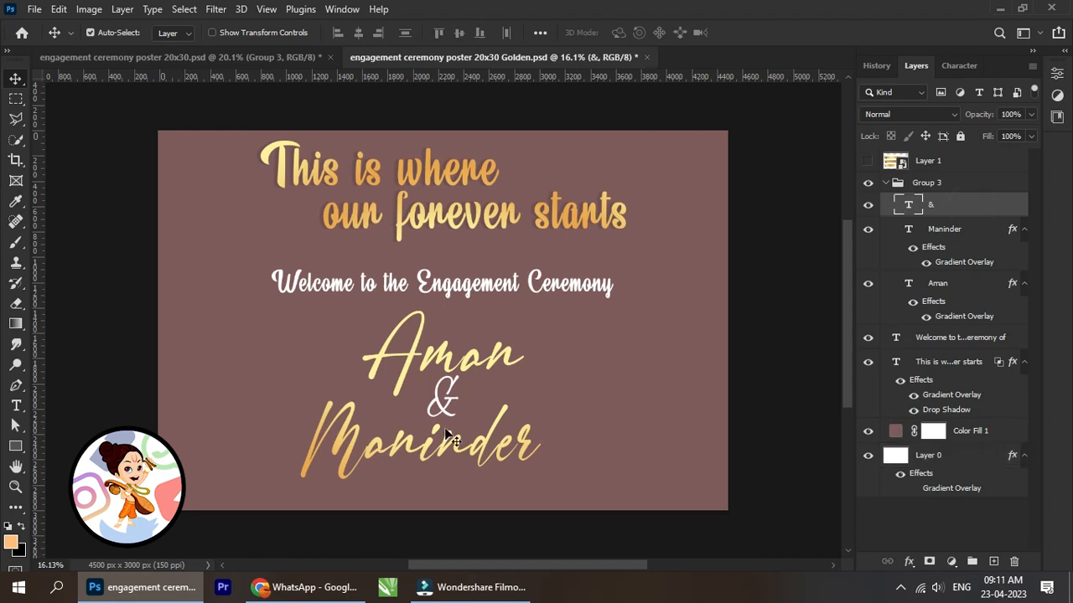
{"action": "scroll", "coordinate": [486, 455], "scroll_direction": "down", "scroll_amount": 3}
{"action": "left_click_drag", "start_coordinate": [515, 461], "coordinate": [462, 398]}
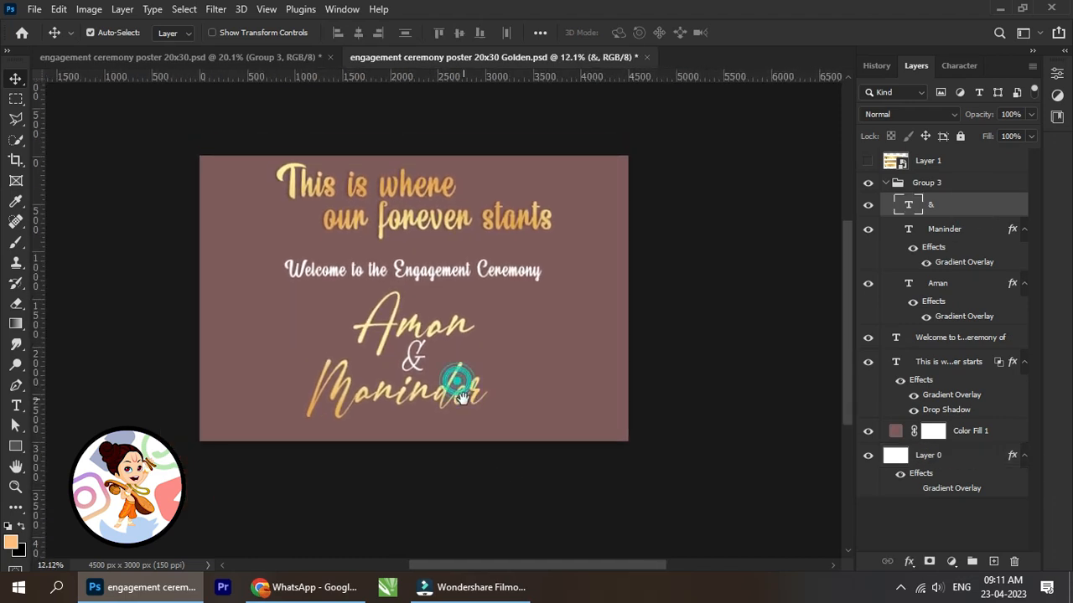
{"action": "left_click", "coordinate": [890, 183]}
{"action": "left_click", "coordinate": [886, 183]}
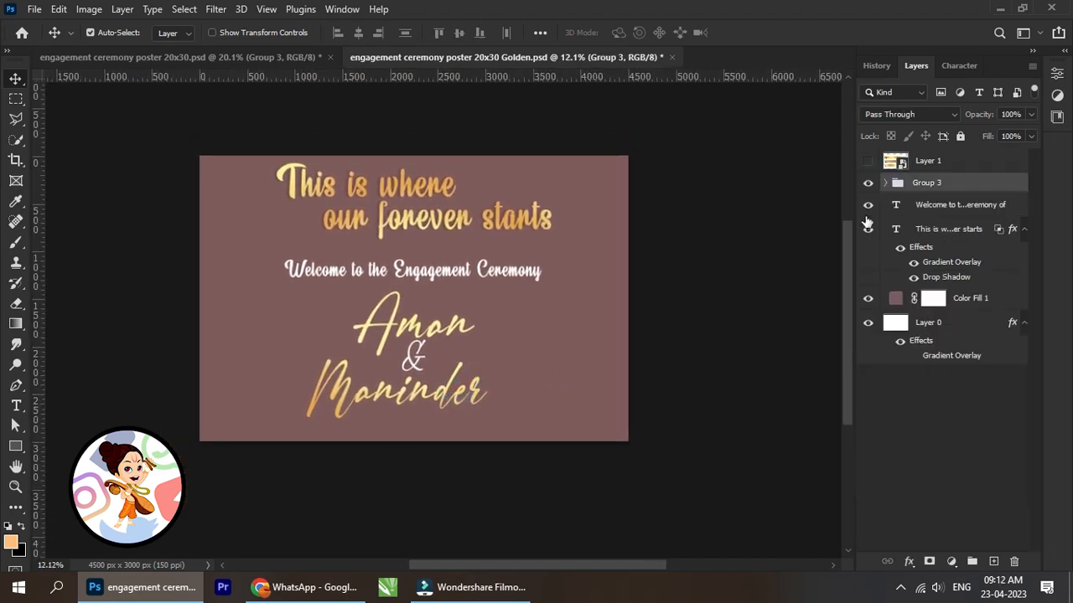
Step: Examine the poster's text arrangement at different magnifications, with the welcome line selected
{"action": "scroll", "coordinate": [438, 383], "scroll_direction": "up", "scroll_amount": 3}
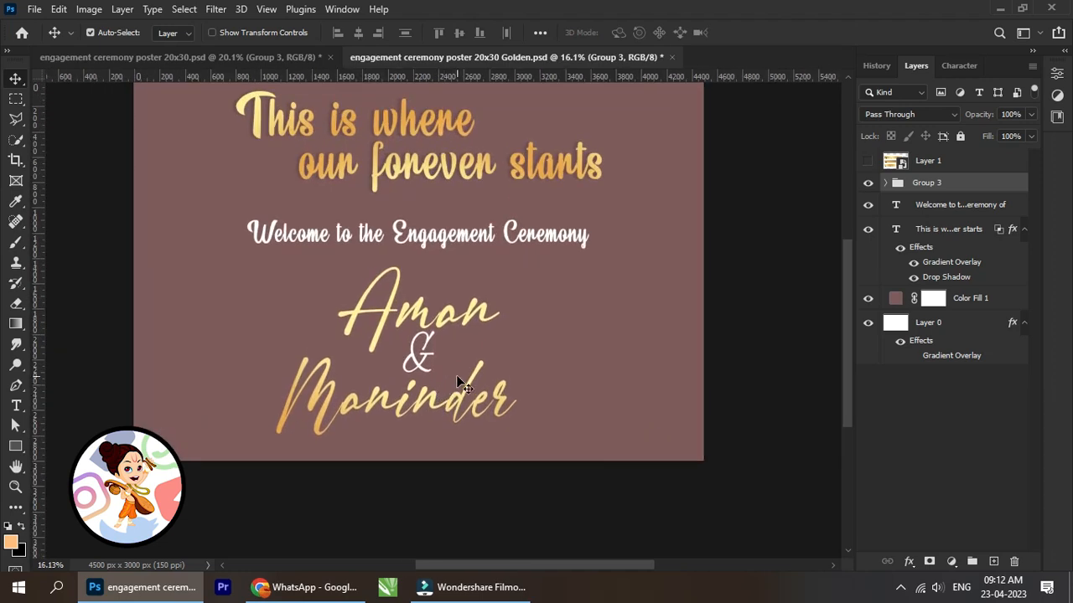
{"action": "scroll", "coordinate": [448, 379], "scroll_direction": "down", "scroll_amount": 1}
{"action": "scroll", "coordinate": [426, 329], "scroll_direction": "up", "scroll_amount": 1}
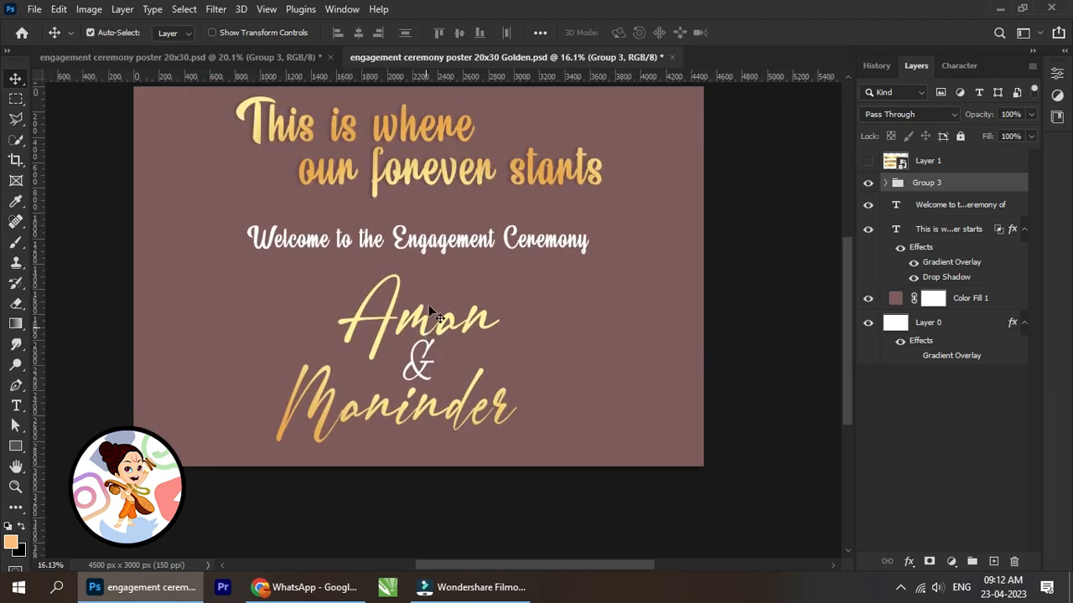
{"action": "right_click", "coordinate": [446, 239]}
{"action": "left_click", "coordinate": [478, 249]}
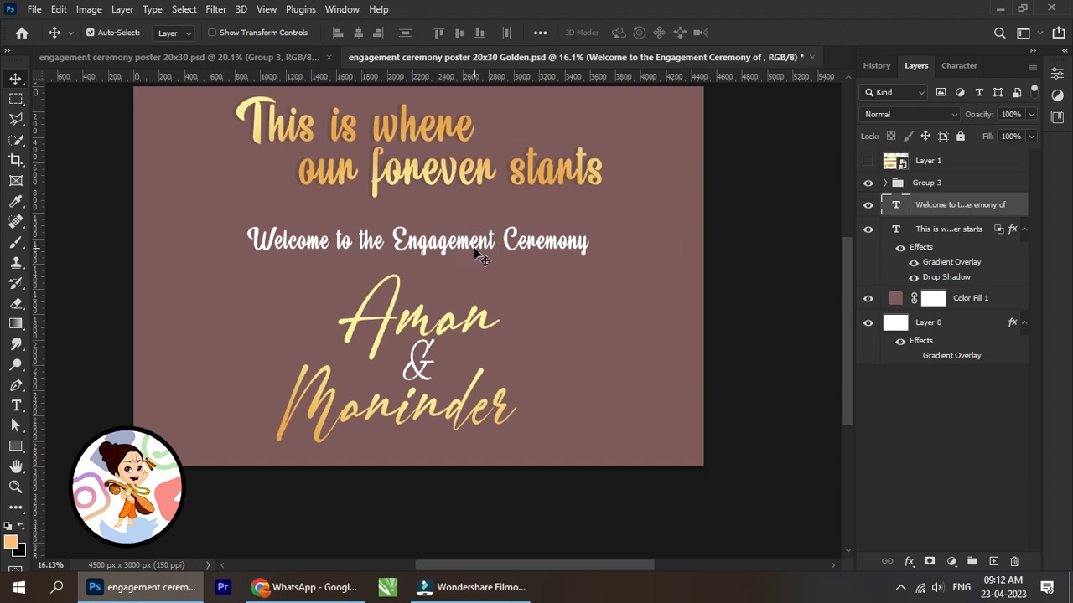
{"action": "scroll", "coordinate": [476, 253], "scroll_direction": "down", "scroll_amount": 2}
{"action": "scroll", "coordinate": [477, 285], "scroll_direction": "up", "scroll_amount": 1}
{"action": "scroll", "coordinate": [482, 300], "scroll_direction": "up", "scroll_amount": 1}
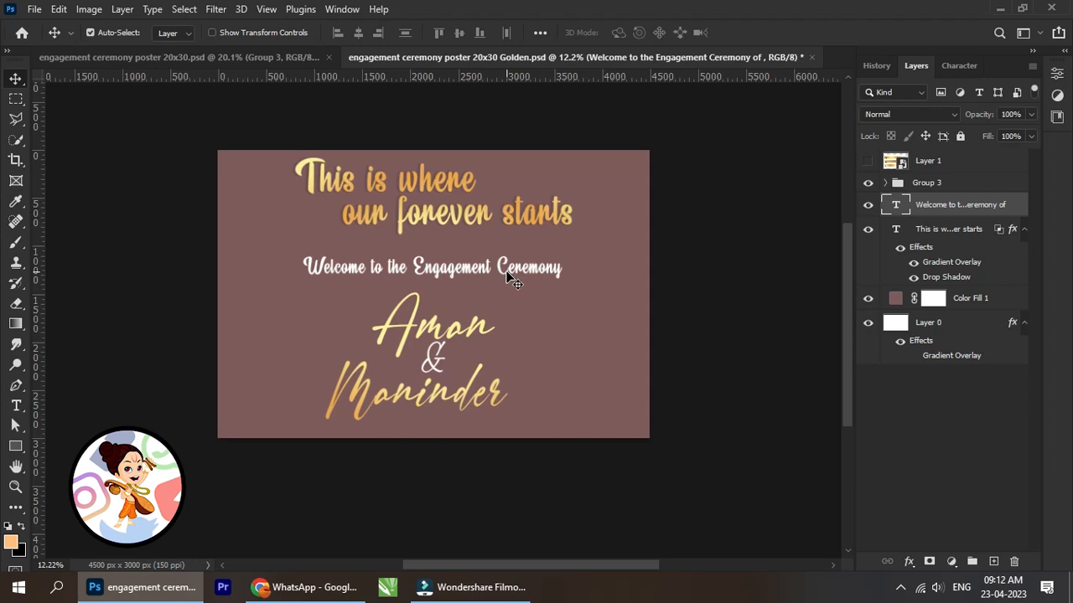
{"action": "scroll", "coordinate": [448, 239], "scroll_direction": "up", "scroll_amount": 3}
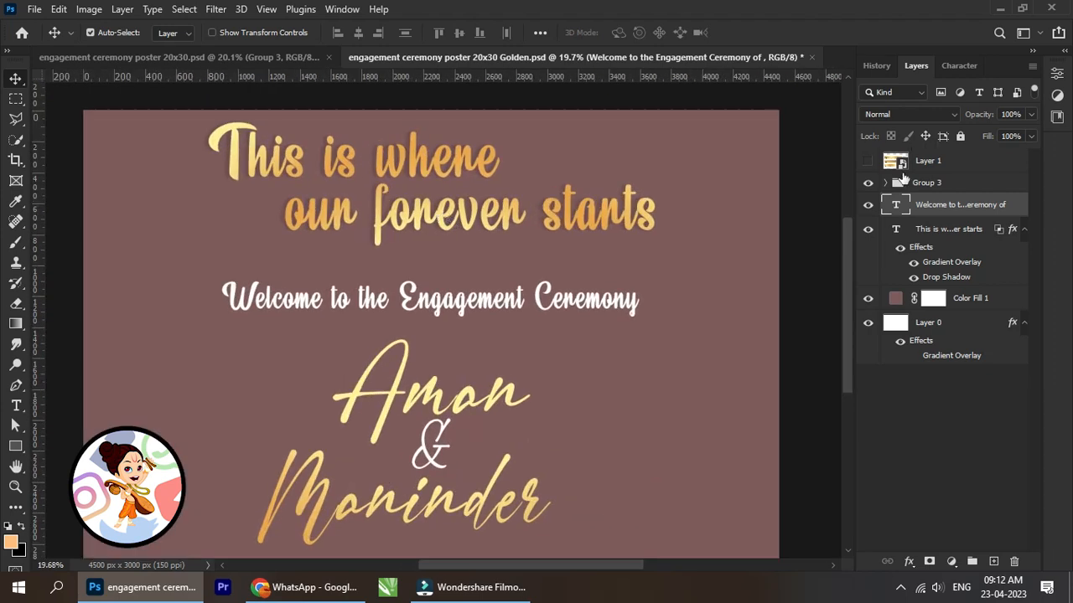
Step: Enable Bevel & Emboss in the layer style of the golden "This is where our forever starts" quote
{"action": "left_click", "coordinate": [953, 239]}
{"action": "left_click", "coordinate": [908, 561]}
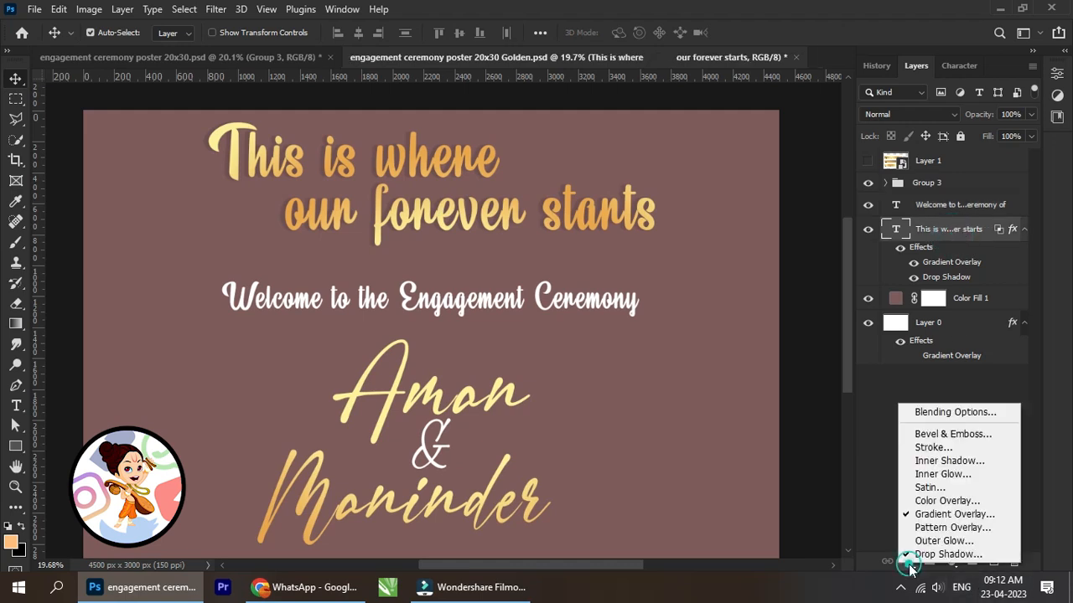
{"action": "left_click", "coordinate": [955, 411]}
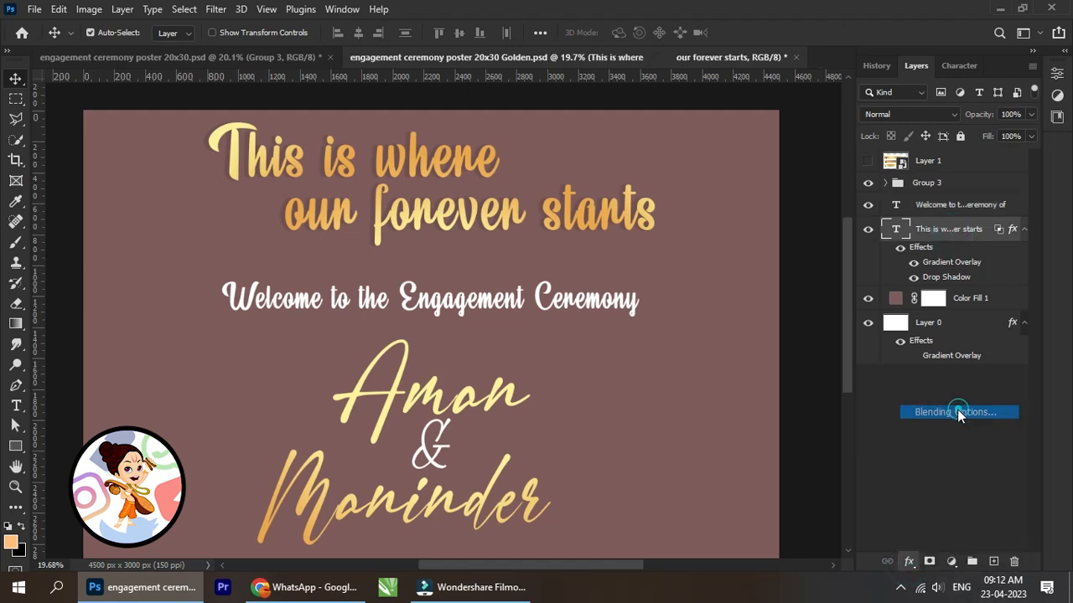
{"action": "left_click_drag", "start_coordinate": [574, 190], "coordinate": [638, 191]}
{"action": "left_click", "coordinate": [571, 260]}
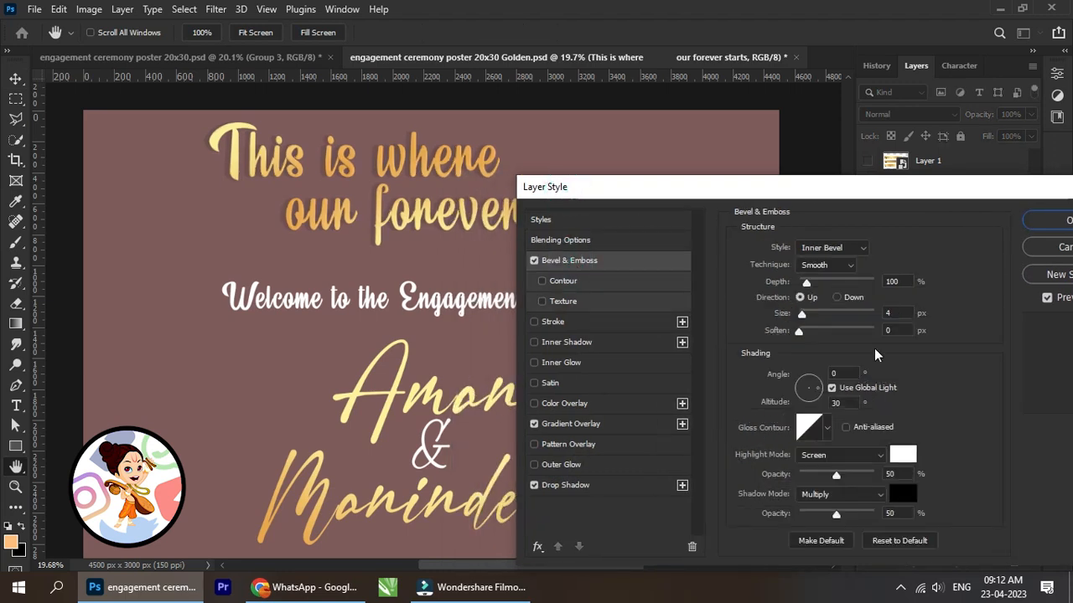
Step: Set the quote's bevel to the Chisel Hard technique with depth 209%, size 40 px and soften 3 px
{"action": "left_click_drag", "start_coordinate": [808, 282], "coordinate": [803, 282]}
{"action": "left_click", "coordinate": [828, 265]}
{"action": "left_click", "coordinate": [821, 290]}
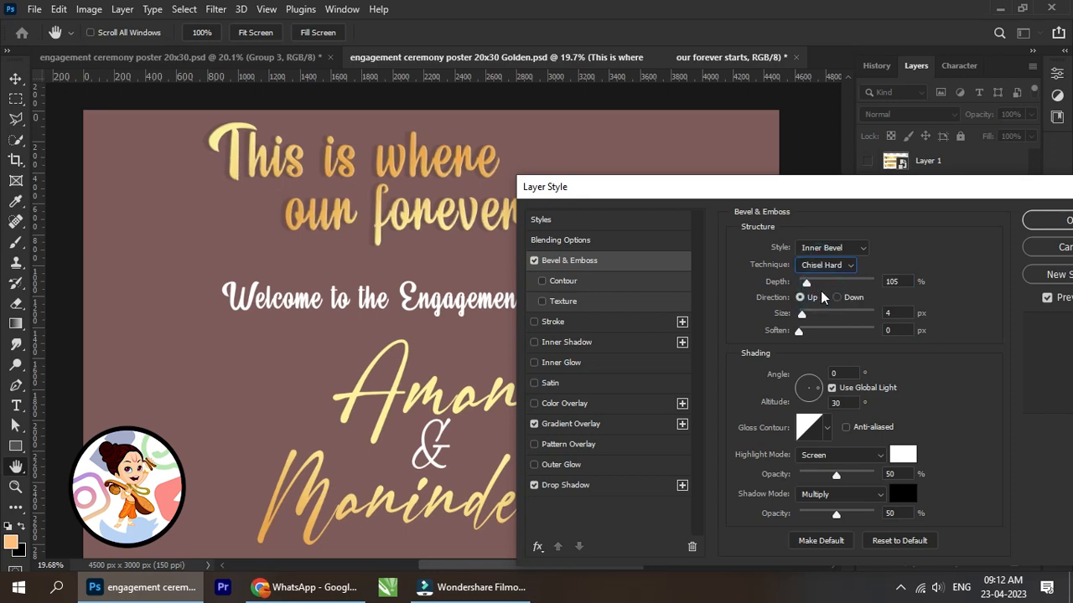
{"action": "left_click_drag", "start_coordinate": [840, 290], "coordinate": [816, 284]}
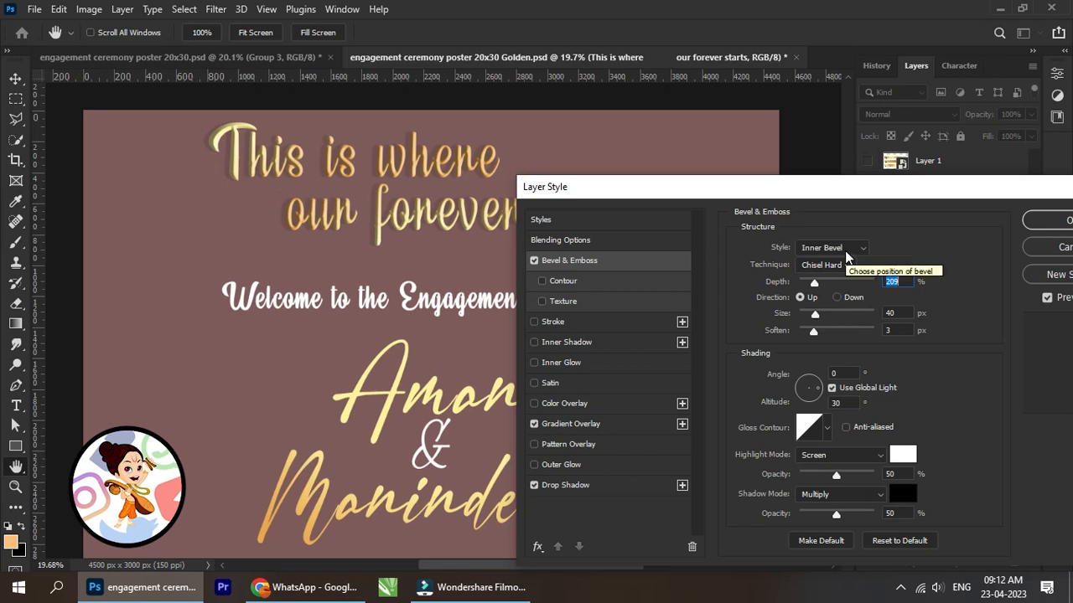
Step: Try the Chisel Soft and Smooth techniques on the quote's bevel, and restore Chisel Hard
{"action": "left_click", "coordinate": [843, 248]}
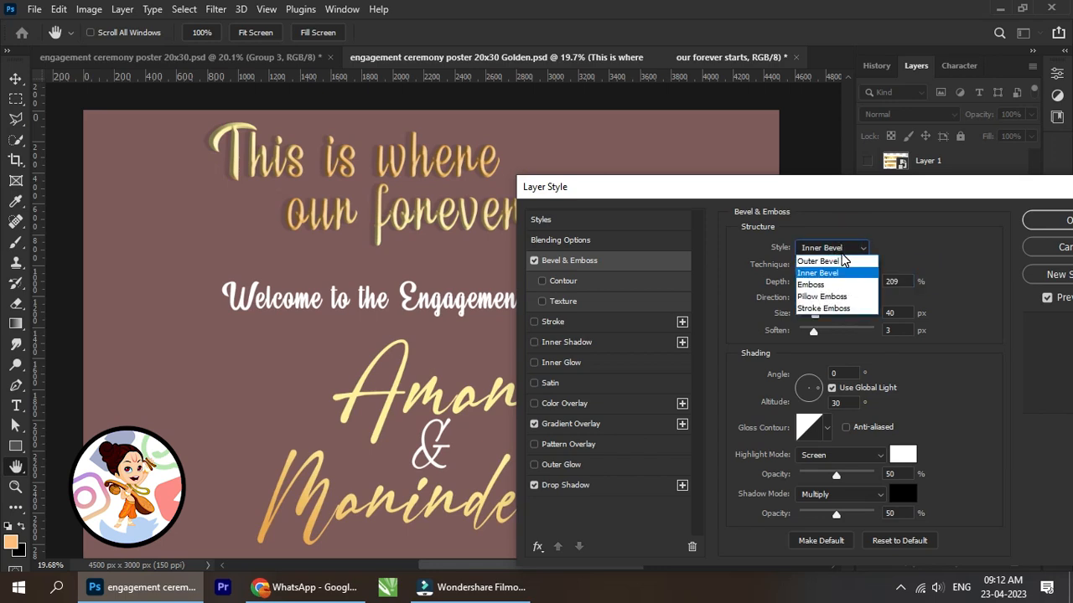
{"action": "left_click", "coordinate": [842, 249]}
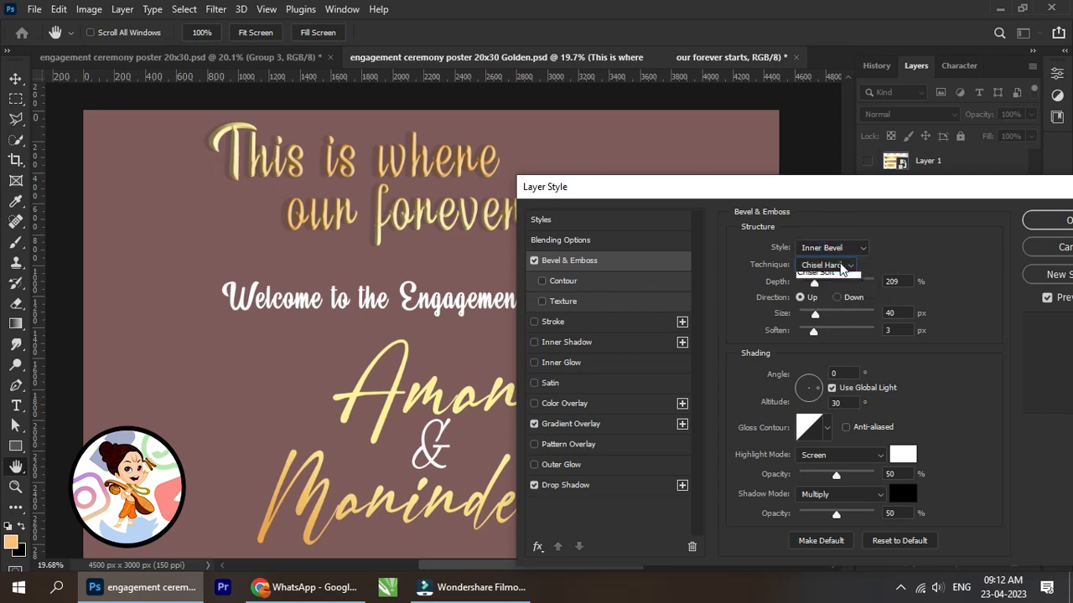
{"action": "left_click", "coordinate": [838, 265]}
{"action": "left_click", "coordinate": [821, 302]}
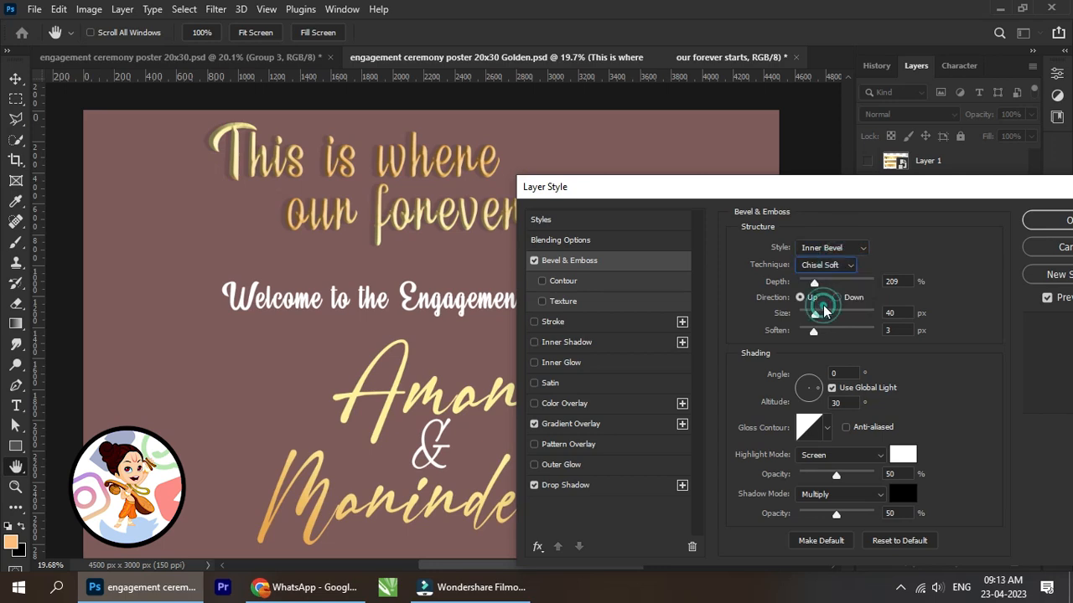
{"action": "left_click", "coordinate": [830, 266]}
{"action": "left_click", "coordinate": [834, 279]}
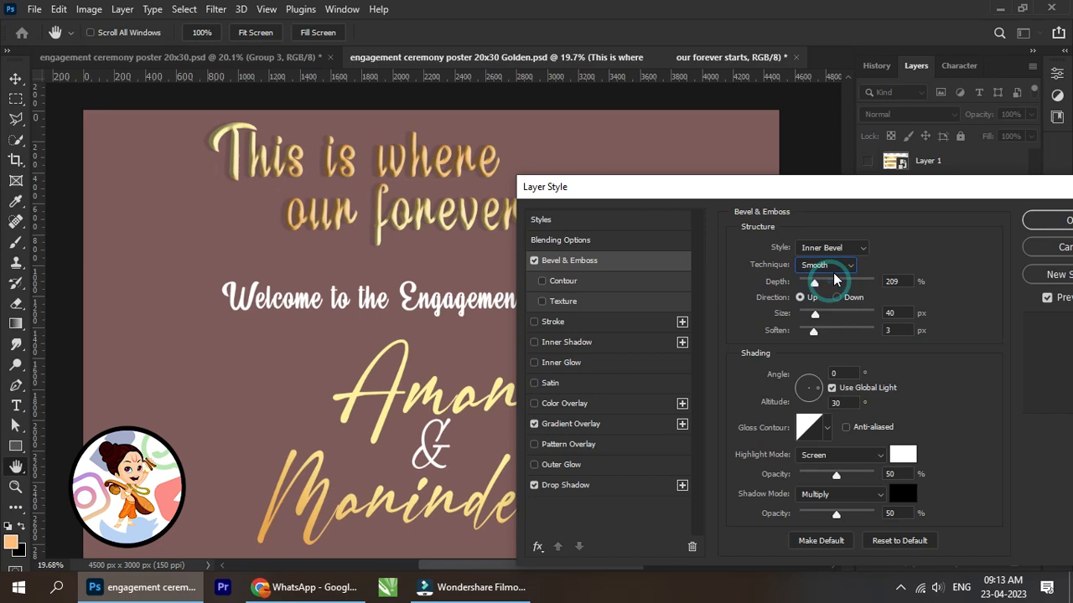
{"action": "left_click", "coordinate": [833, 266]}
{"action": "left_click", "coordinate": [823, 281]}
Step: Try the Emboss, Stroke Emboss and Outer Bevel styles on the quote's bevel, and restore Inner Bevel
{"action": "left_click", "coordinate": [830, 248]}
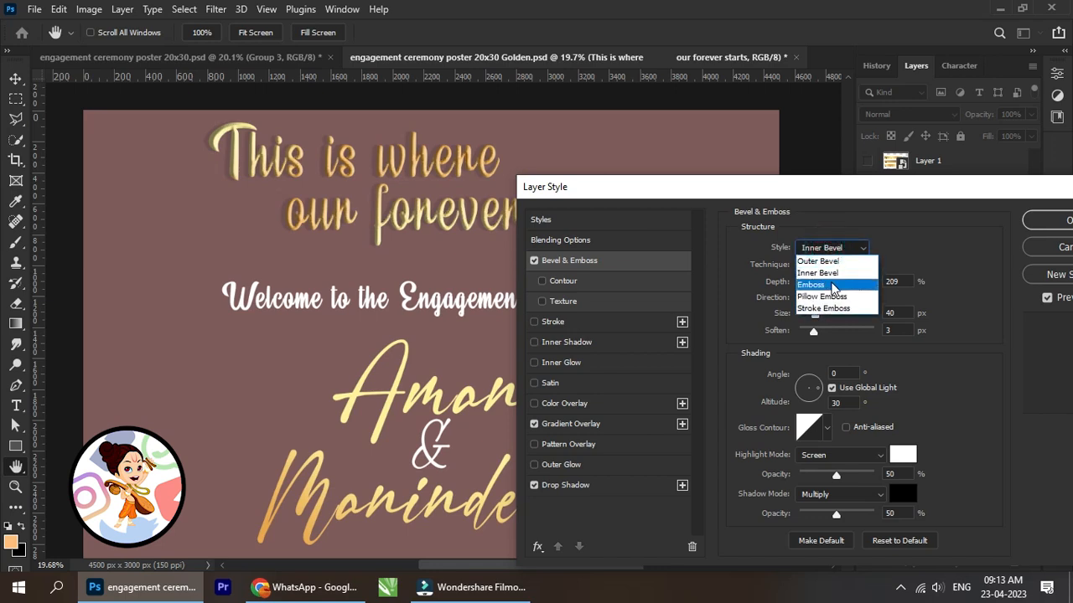
{"action": "left_click", "coordinate": [831, 280]}
{"action": "left_click", "coordinate": [833, 248]}
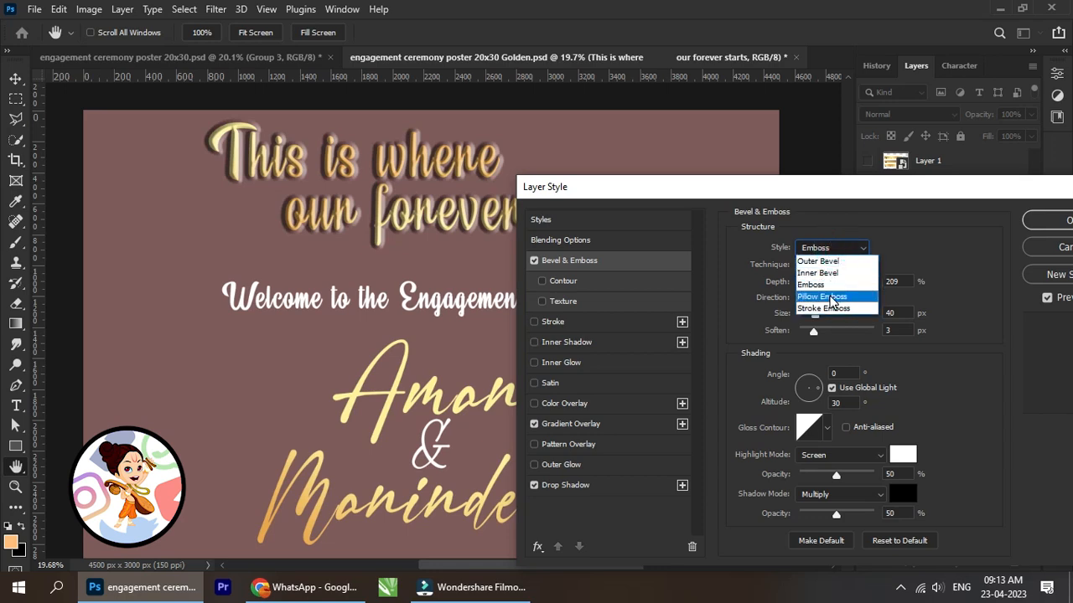
{"action": "left_click", "coordinate": [830, 283]}
{"action": "left_click", "coordinate": [829, 250]}
{"action": "left_click", "coordinate": [824, 306]}
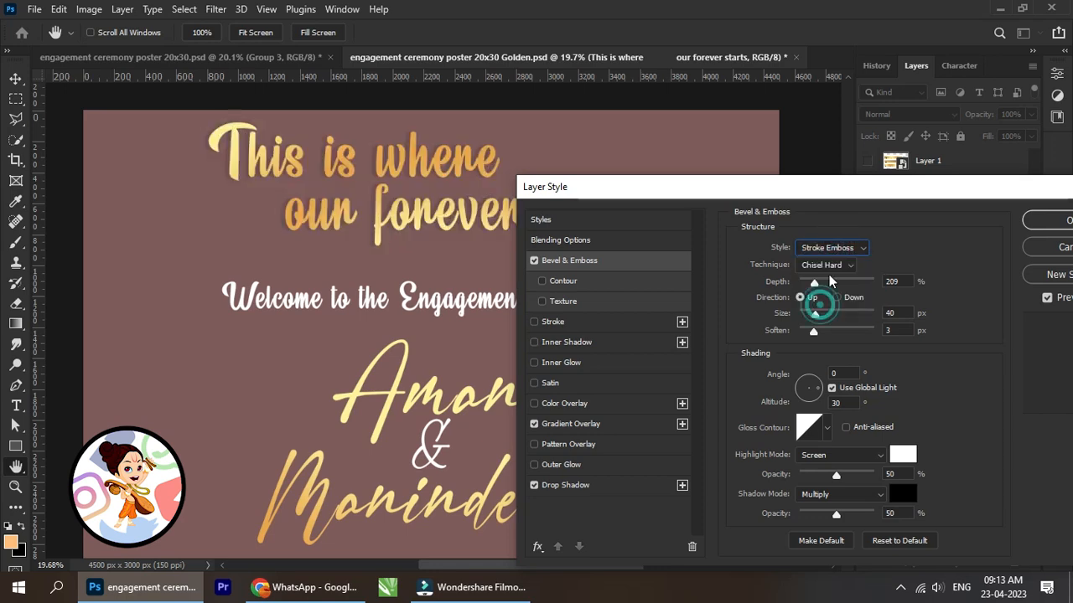
{"action": "left_click", "coordinate": [830, 248]}
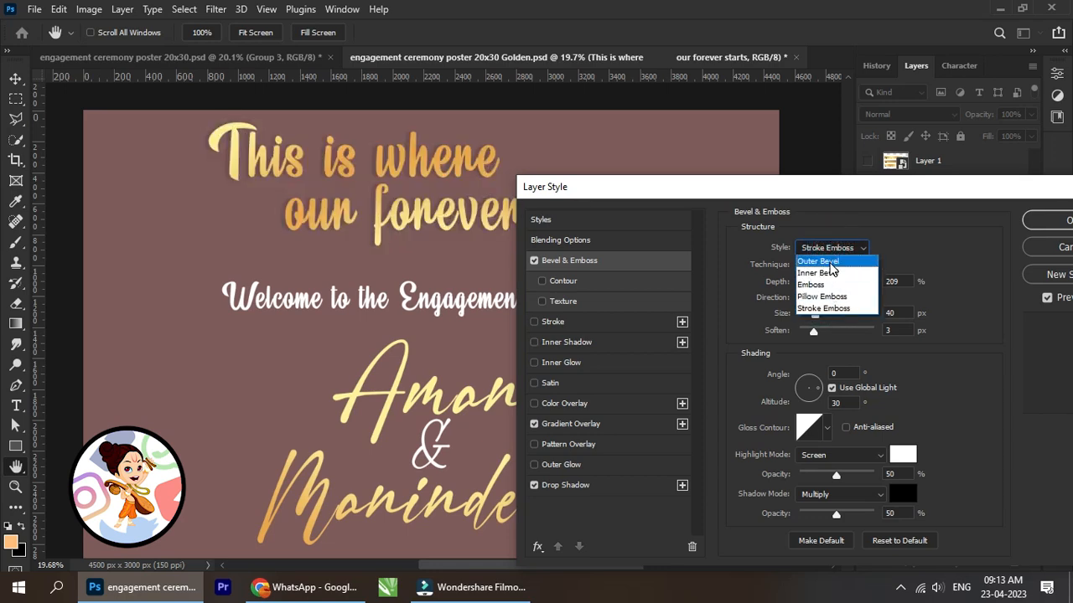
{"action": "left_click", "coordinate": [826, 262]}
{"action": "left_click", "coordinate": [830, 246]}
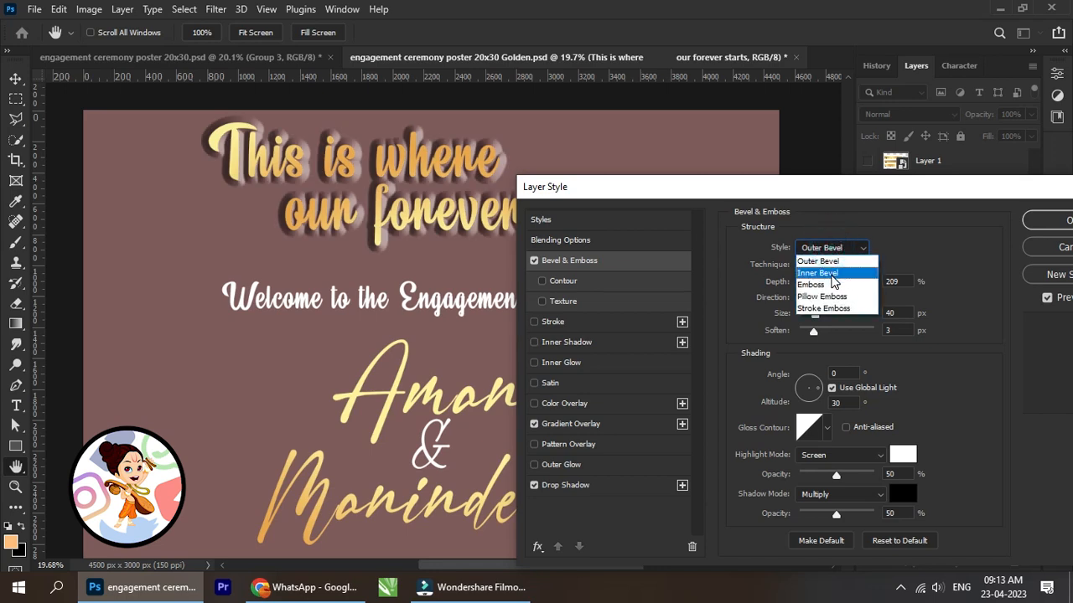
{"action": "left_click", "coordinate": [828, 274]}
Step: Try a bevel depth of 344%, the Down direction, size 16 px and soften 7 px on the quote, returning the direction to Up
{"action": "mouse_move", "coordinate": [817, 284]}
{"action": "left_mouse_down"}
{"action": "mouse_move", "coordinate": [839, 288]}
{"action": "mouse_move", "coordinate": [826, 285]}
{"action": "left_mouse_up"}
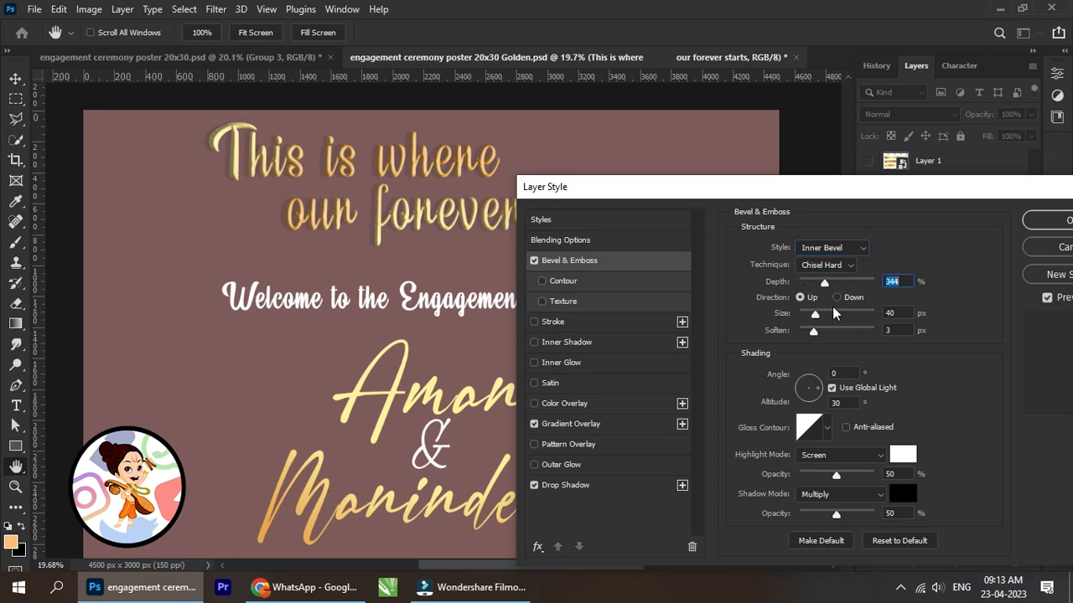
{"action": "left_click", "coordinate": [836, 299]}
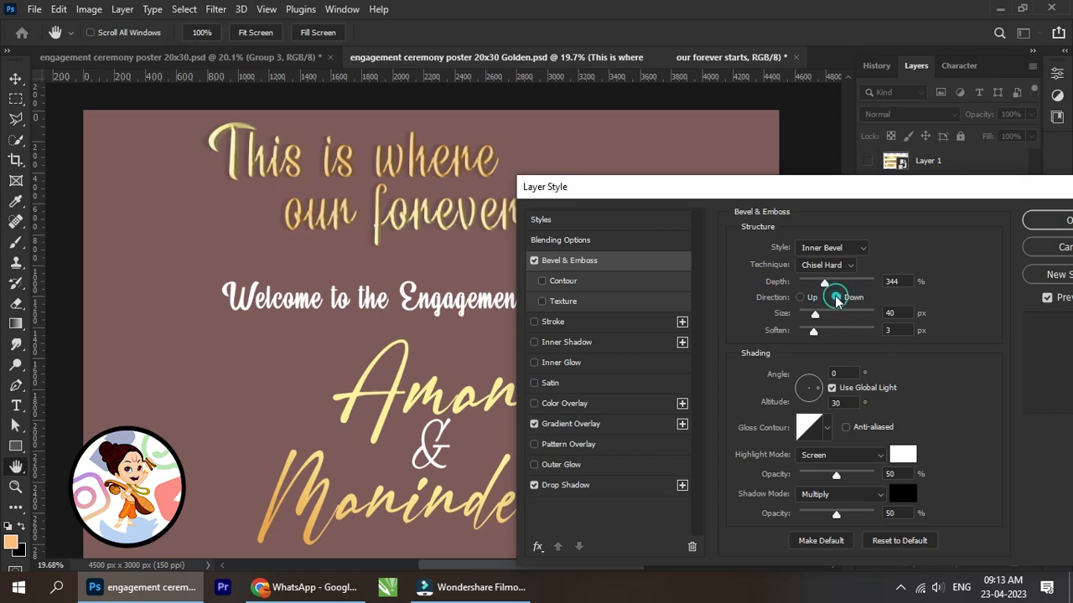
{"action": "left_click", "coordinate": [800, 298]}
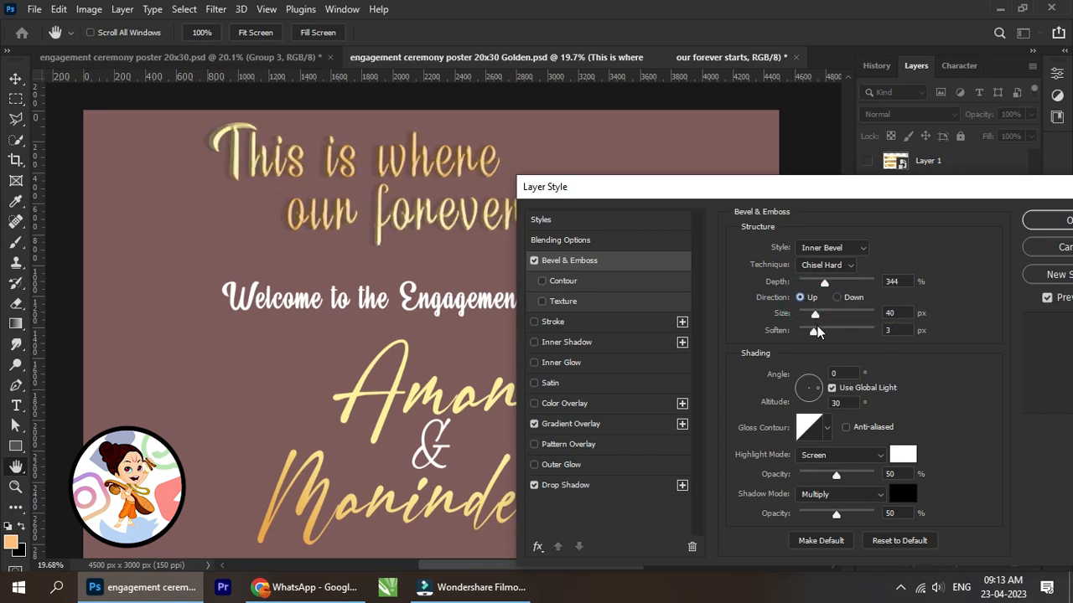
{"action": "left_click_drag", "start_coordinate": [813, 316], "coordinate": [832, 335]}
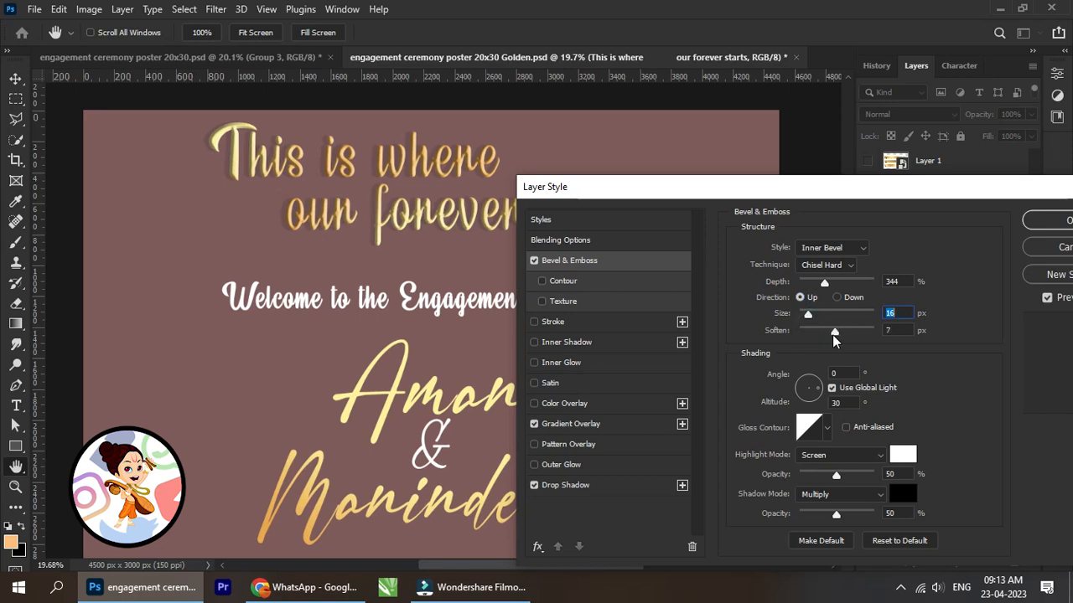
{"action": "mouse_move", "coordinate": [665, 191]}
{"action": "left_mouse_down"}
{"action": "mouse_move", "coordinate": [875, 223]}
{"action": "mouse_move", "coordinate": [892, 253]}
{"action": "mouse_move", "coordinate": [882, 268]}
{"action": "mouse_move", "coordinate": [853, 269]}
{"action": "mouse_move", "coordinate": [664, 193]}
{"action": "left_mouse_up"}
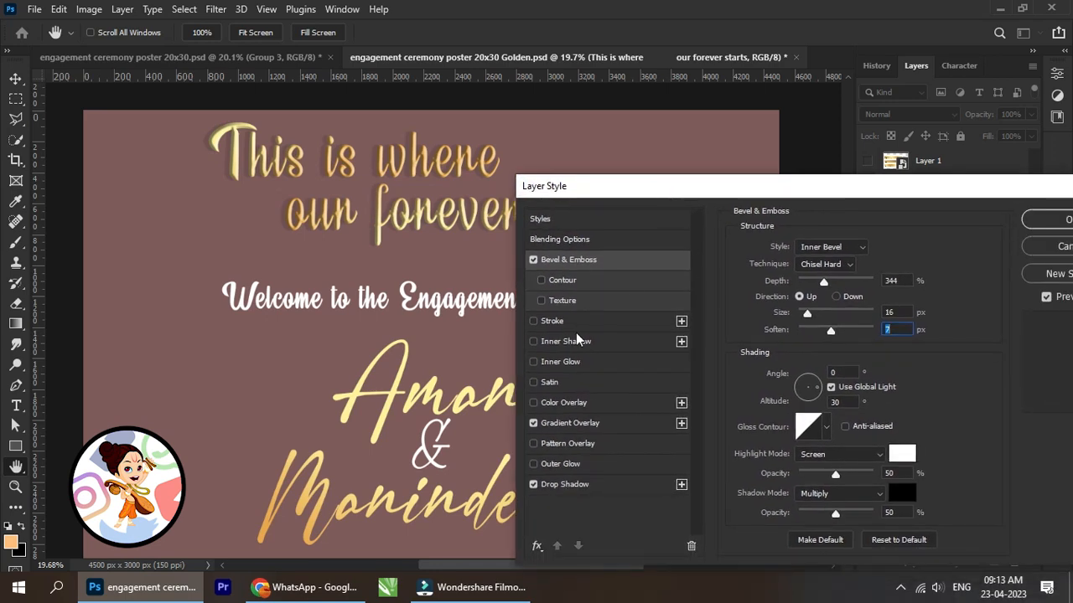
Step: Turn off the quote's drop shadow and set its bevel depth to 188%
{"action": "left_click", "coordinate": [534, 486]}
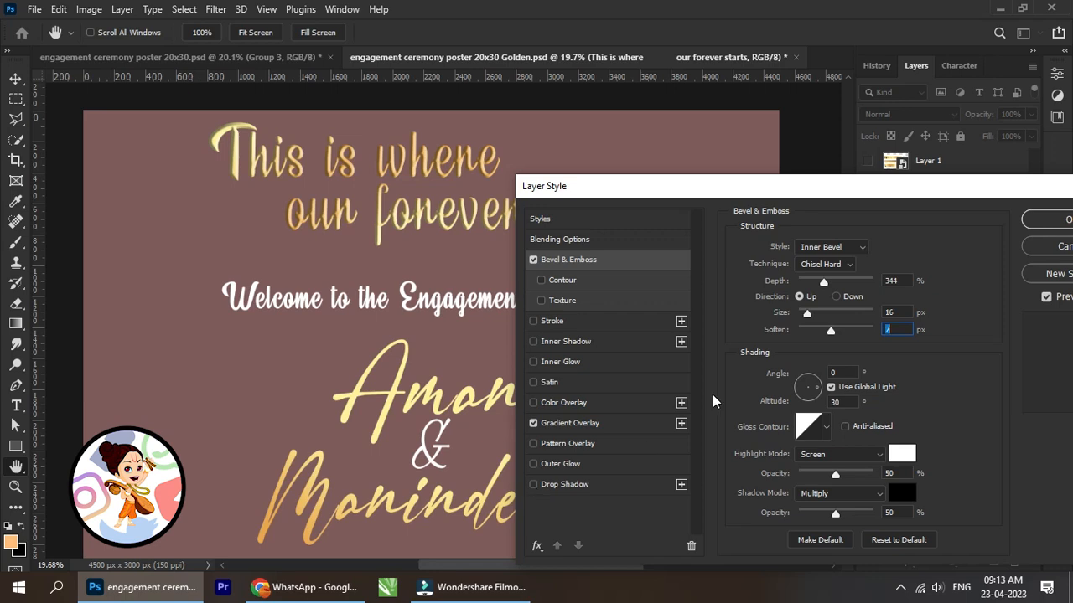
{"action": "left_click_drag", "start_coordinate": [824, 283], "coordinate": [812, 285]}
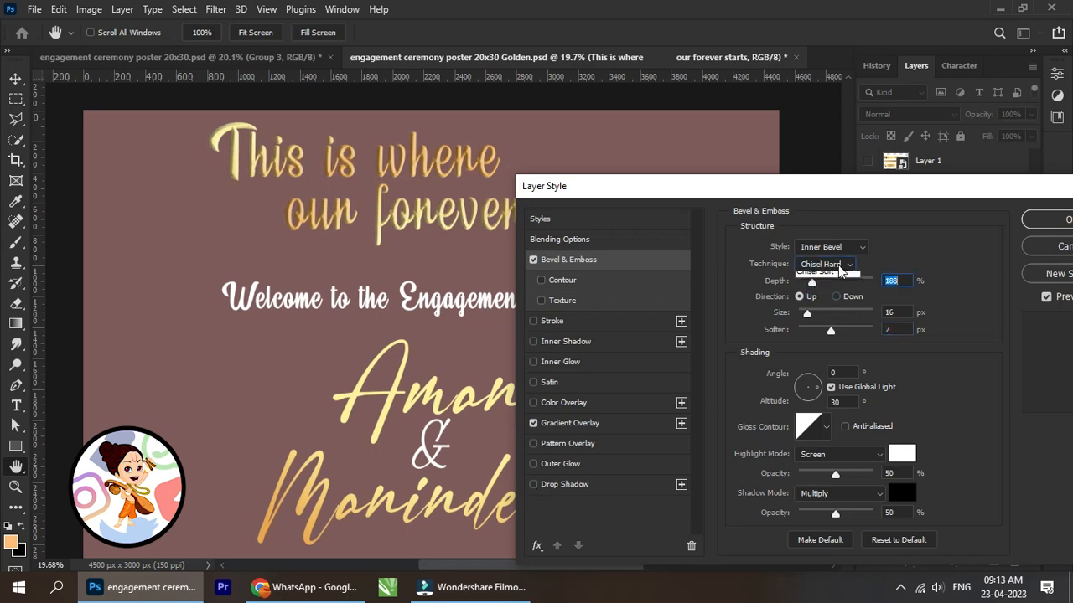
Step: Try the Chisel Soft technique on the quote's bevel, and restore Chisel Hard
{"action": "left_click", "coordinate": [838, 265]}
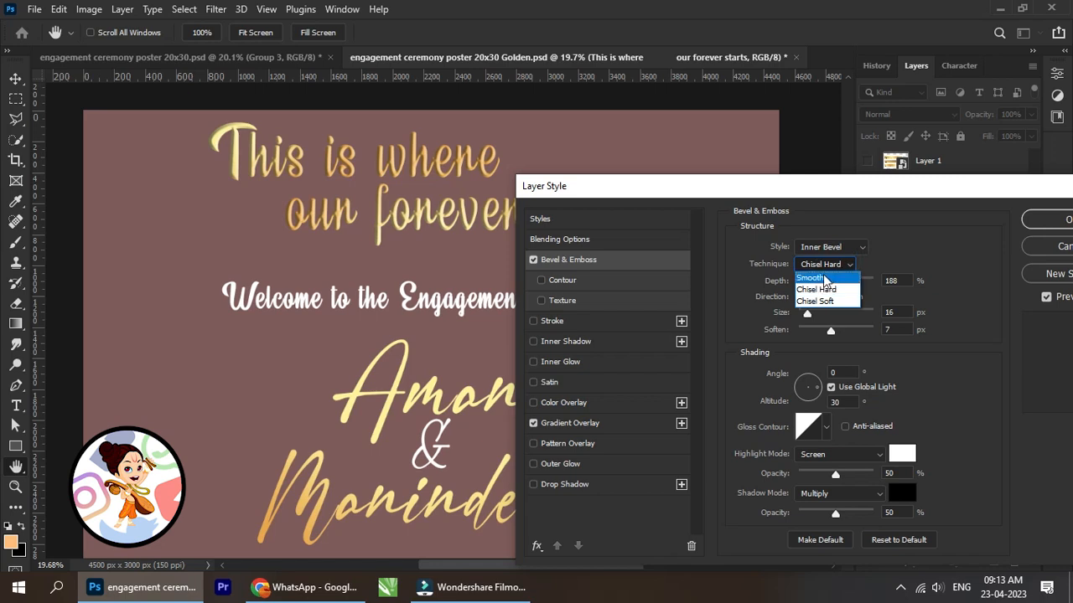
{"action": "left_click", "coordinate": [828, 301]}
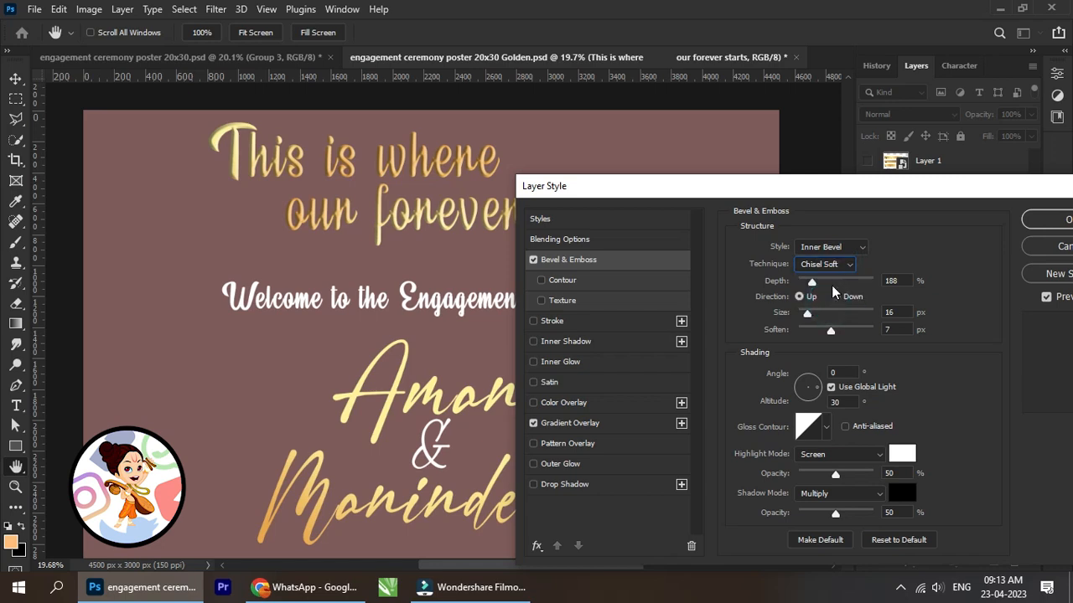
{"action": "left_click", "coordinate": [832, 268]}
{"action": "left_click", "coordinate": [828, 283]}
Step: Set the quote's bevel size to 35 px and soften to 5 px, and apply the layer style
{"action": "left_click_drag", "start_coordinate": [829, 332], "coordinate": [909, 326]}
{"action": "key", "text": "shift+Tab"}
{"action": "left_click", "coordinate": [824, 331]}
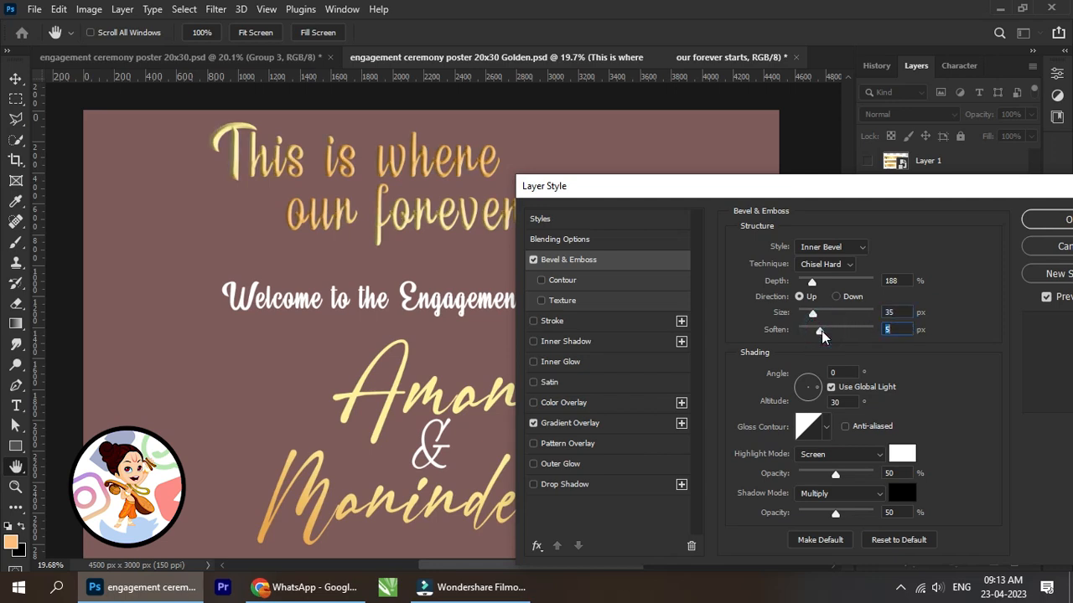
{"action": "left_click", "coordinate": [1045, 222]}
Step: Examine the embossed quote and the rest of the poster's text at different magnifications
{"action": "scroll", "coordinate": [567, 256], "scroll_direction": "down", "scroll_amount": 2}
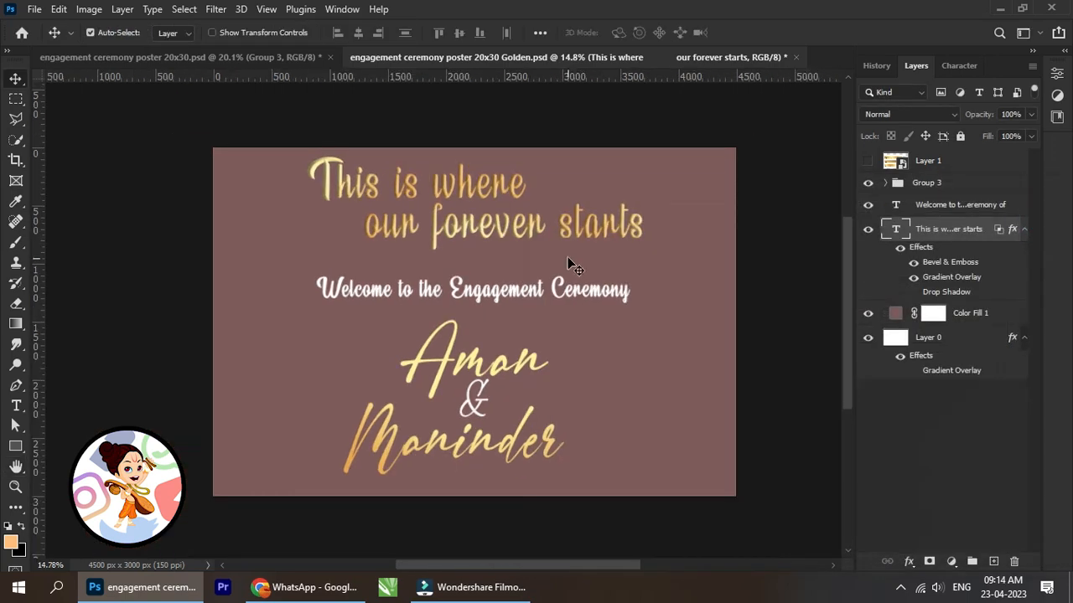
{"action": "scroll", "coordinate": [558, 247], "scroll_direction": "up", "scroll_amount": 3}
{"action": "scroll", "coordinate": [459, 241], "scroll_direction": "up", "scroll_amount": 5}
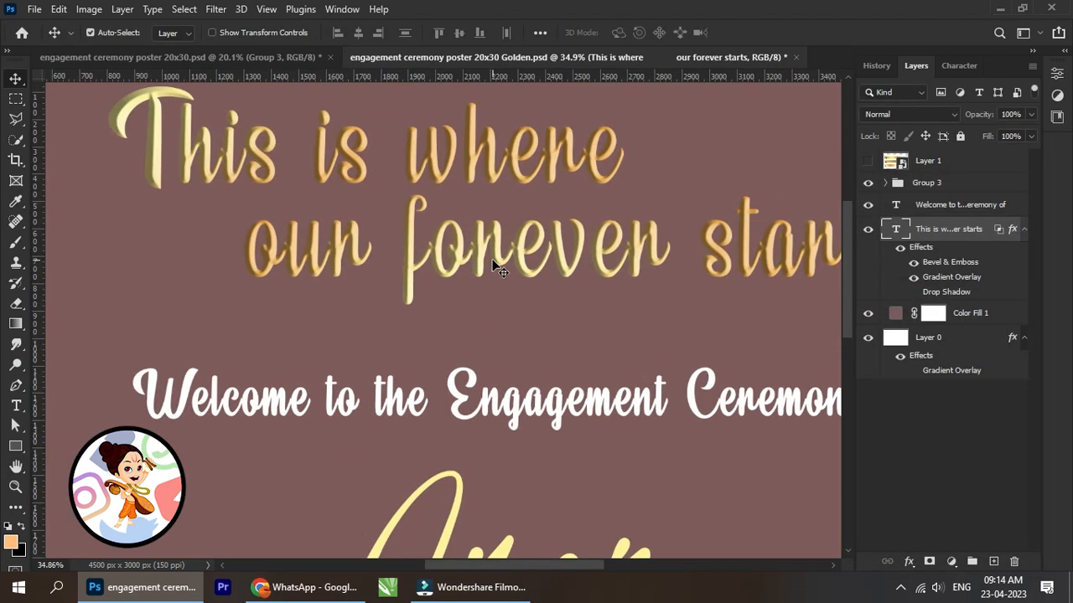
{"action": "scroll", "coordinate": [492, 259], "scroll_direction": "down", "scroll_amount": 6}
{"action": "left_click_drag", "start_coordinate": [540, 321], "coordinate": [498, 266]}
{"action": "scroll", "coordinate": [531, 328], "scroll_direction": "down", "scroll_amount": 2}
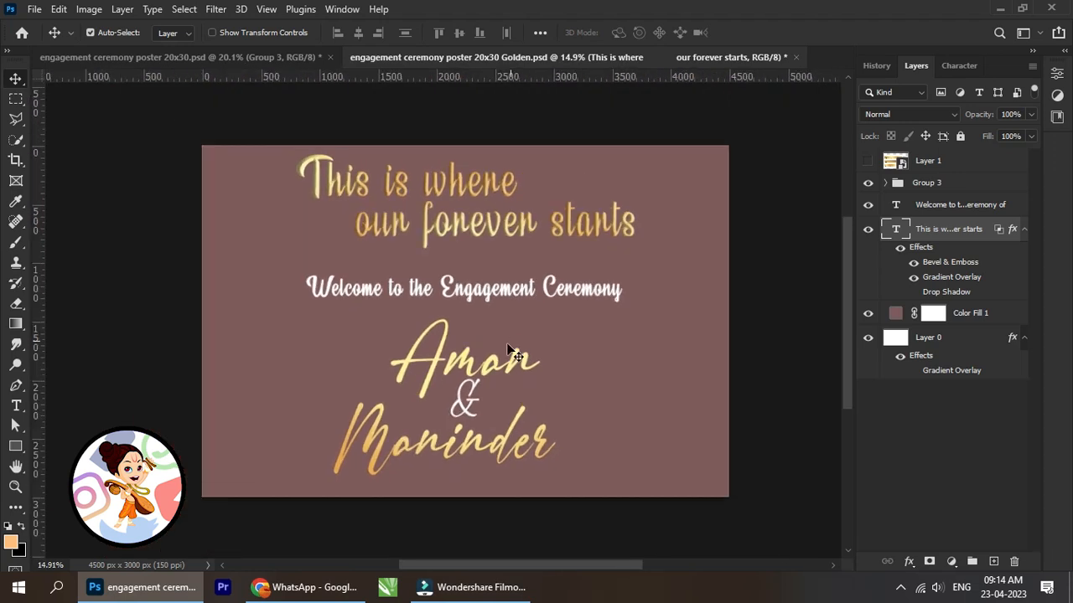
{"action": "scroll", "coordinate": [479, 397], "scroll_direction": "up", "scroll_amount": 1}
{"action": "left_click_drag", "start_coordinate": [467, 400], "coordinate": [444, 352]}
{"action": "scroll", "coordinate": [474, 394], "scroll_direction": "down", "scroll_amount": 2}
Step: Move the lower golden name and the white ampersand above it slightly down
{"action": "scroll", "coordinate": [476, 412], "scroll_direction": "up", "scroll_amount": 1}
{"action": "scroll", "coordinate": [444, 353], "scroll_direction": "up", "scroll_amount": 2}
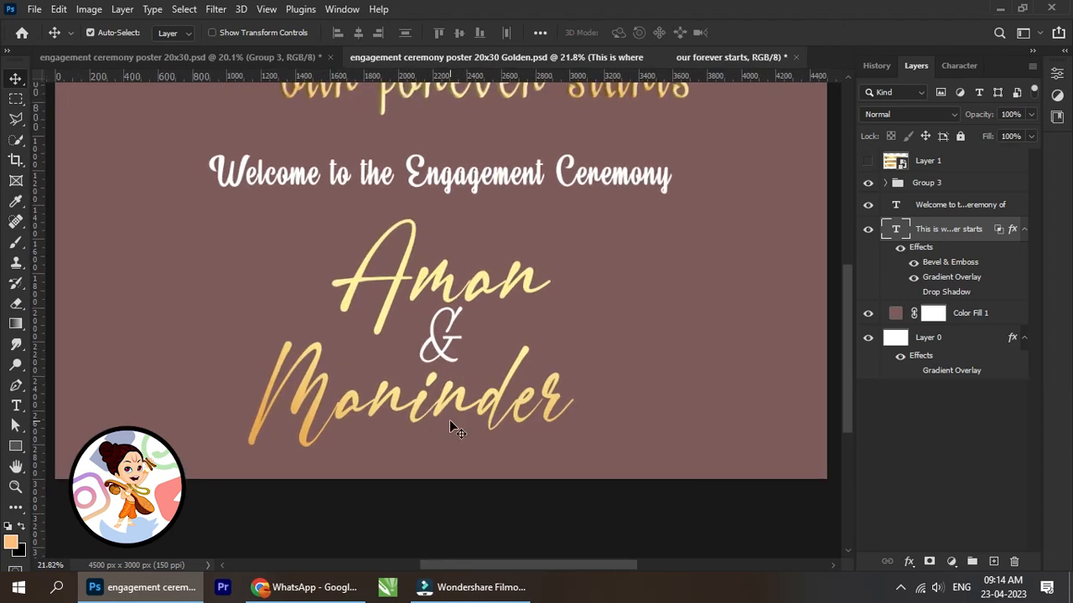
{"action": "right_click", "coordinate": [453, 407]}
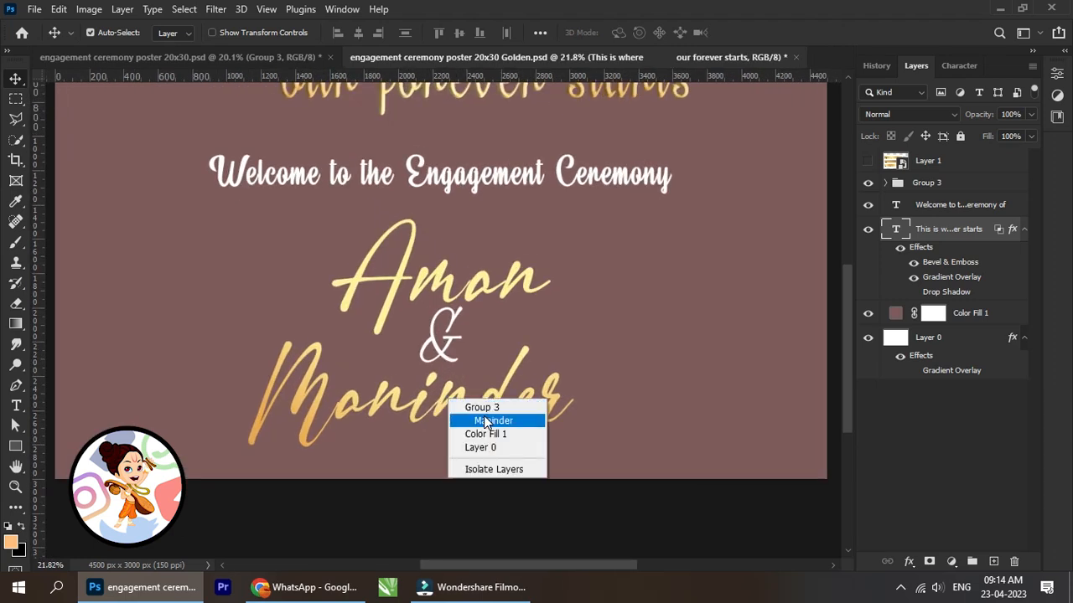
{"action": "left_click", "coordinate": [488, 422]}
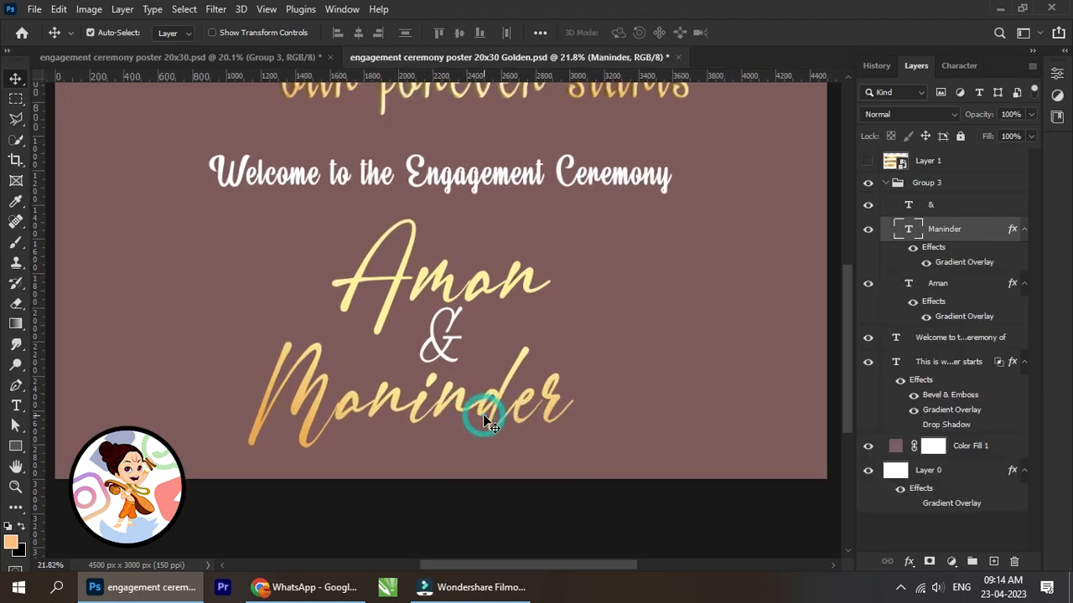
{"action": "right_click", "coordinate": [445, 350]}
{"action": "left_click", "coordinate": [473, 368]}
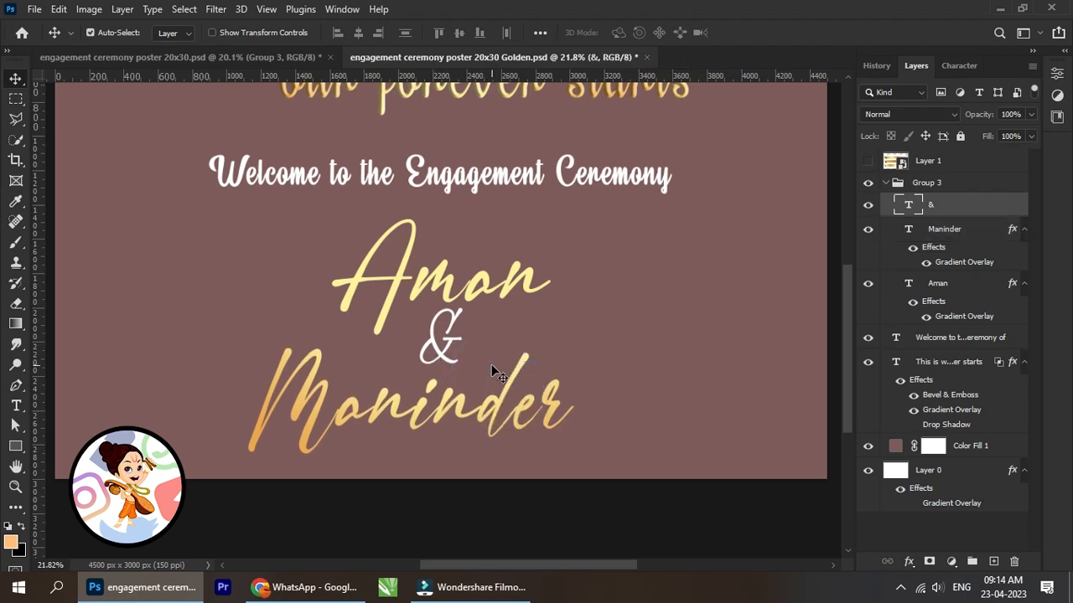
{"action": "scroll", "coordinate": [478, 339], "scroll_direction": "down", "scroll_amount": 4}
{"action": "scroll", "coordinate": [476, 337], "scroll_direction": "down", "scroll_amount": 1}
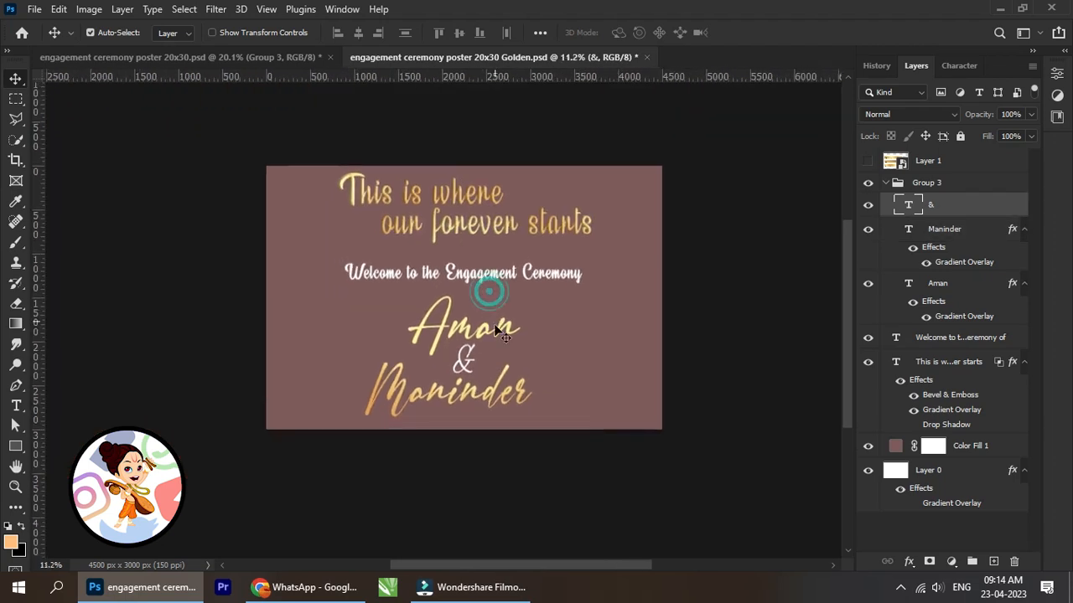
Step: Enable Bevel & Emboss in the layer style of the upper golden name
{"action": "scroll", "coordinate": [478, 350], "scroll_direction": "up", "scroll_amount": 2}
{"action": "right_click", "coordinate": [480, 327]}
{"action": "left_click", "coordinate": [516, 350]}
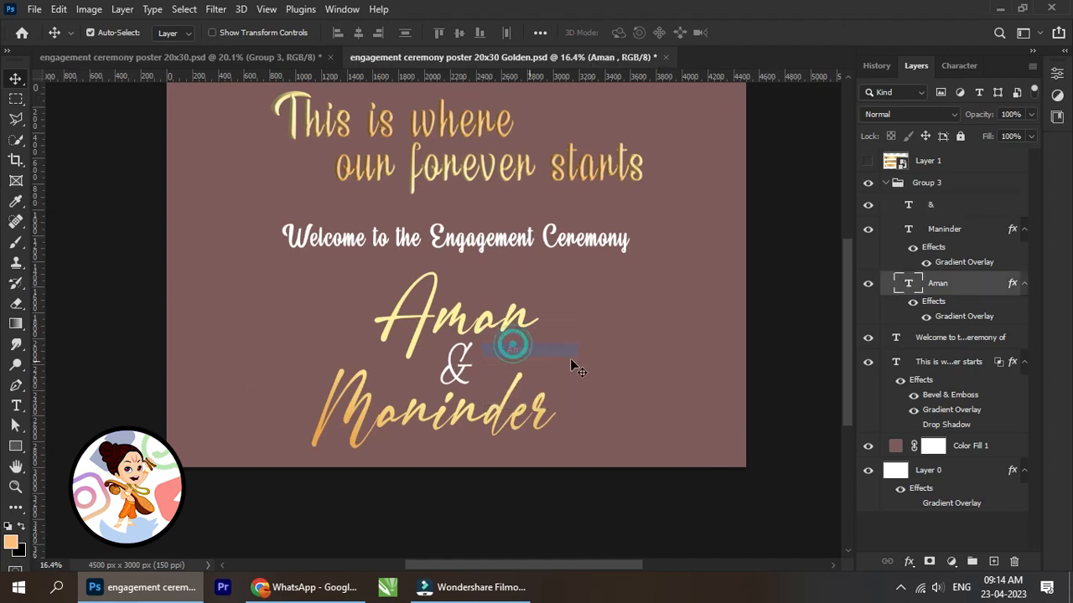
{"action": "left_click", "coordinate": [910, 563]}
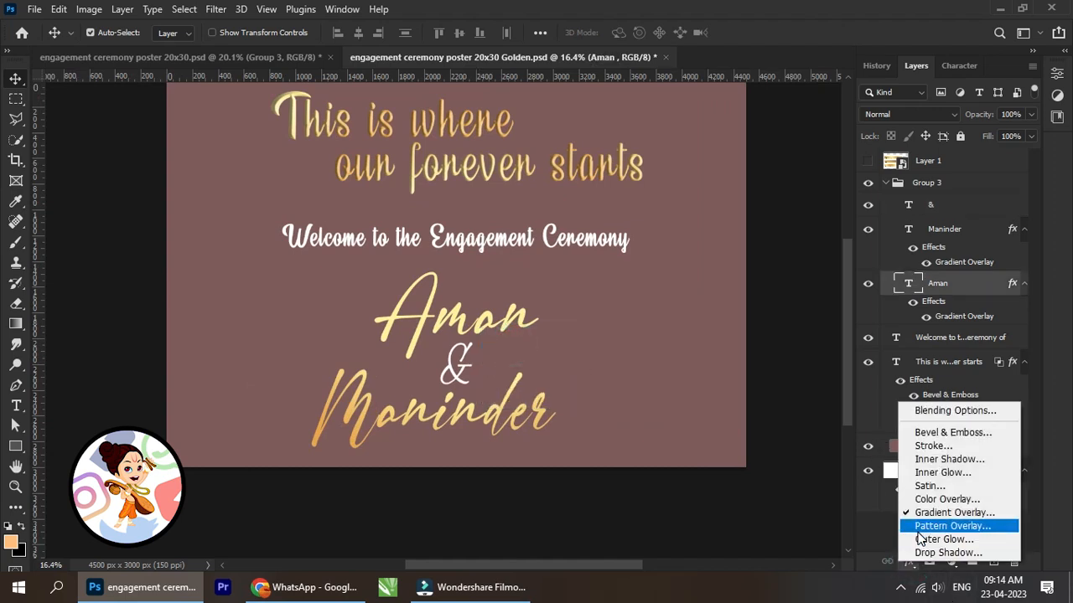
{"action": "left_click", "coordinate": [947, 410]}
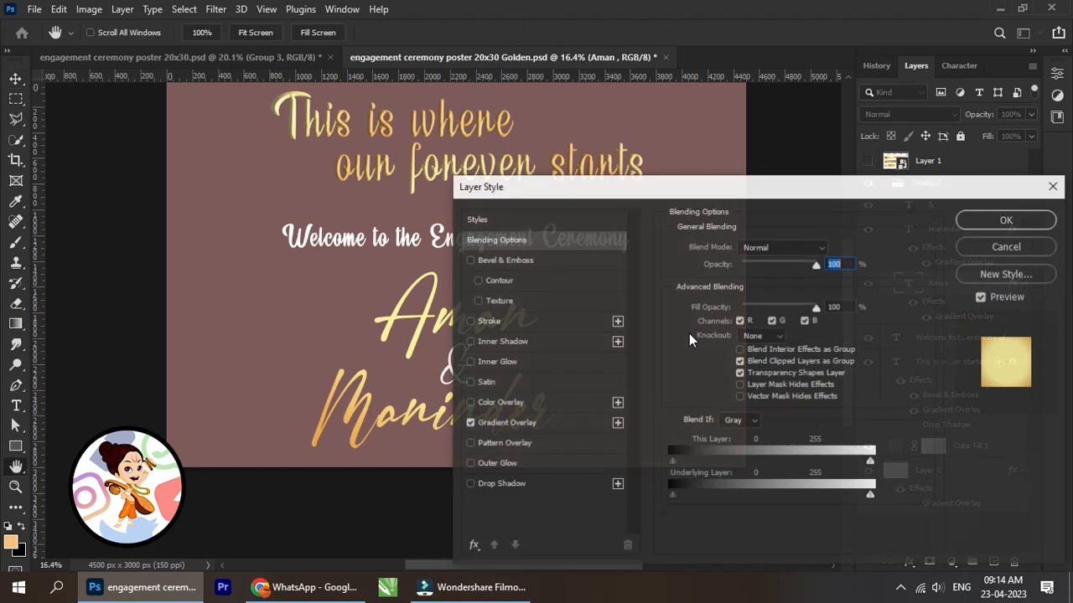
{"action": "left_click", "coordinate": [518, 262]}
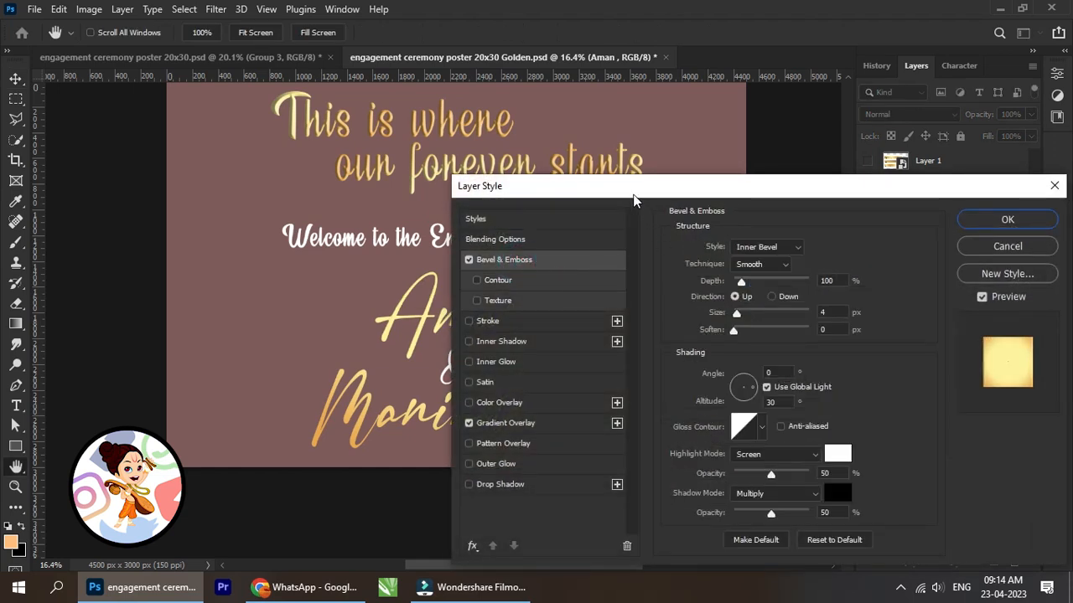
Step: Give the upper name's bevel the Chisel Hard technique with depth 251%, size 27 px and soften 3 px, and apply the style
{"action": "left_click_drag", "start_coordinate": [637, 199], "coordinate": [763, 207]}
{"action": "left_click", "coordinate": [901, 272]}
{"action": "left_click", "coordinate": [882, 294]}
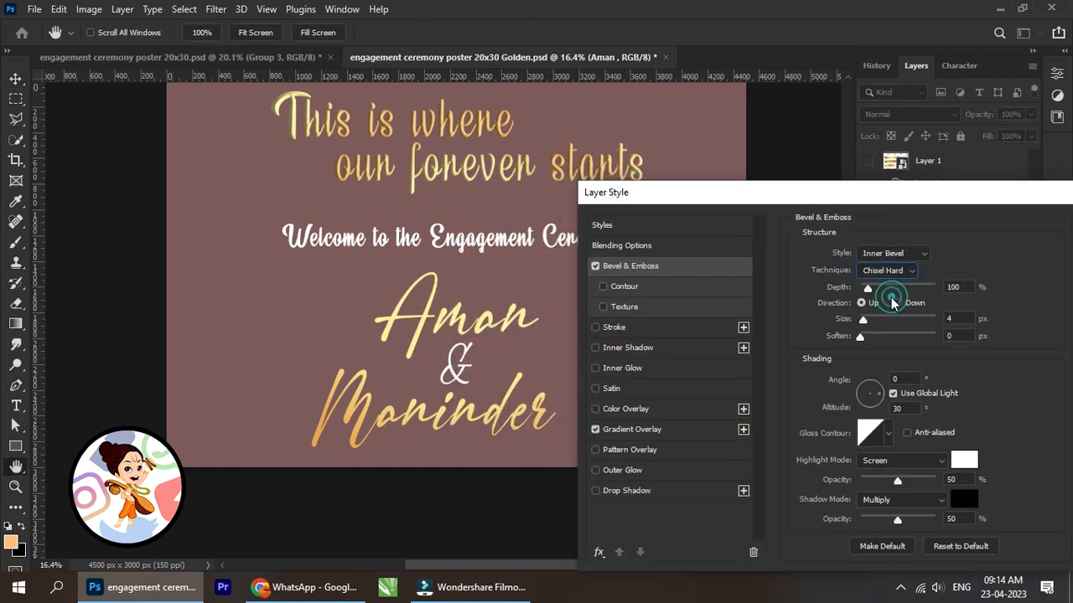
{"action": "left_click_drag", "start_coordinate": [864, 323], "coordinate": [871, 337]}
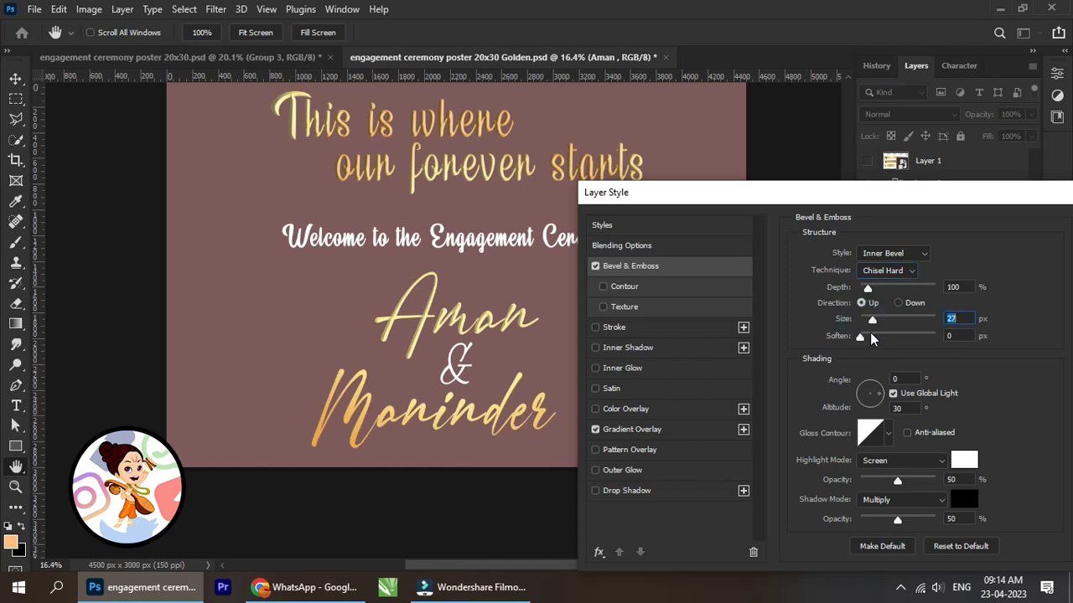
{"action": "left_click_drag", "start_coordinate": [867, 288], "coordinate": [880, 293]}
{"action": "left_click_drag", "start_coordinate": [877, 195], "coordinate": [782, 180]}
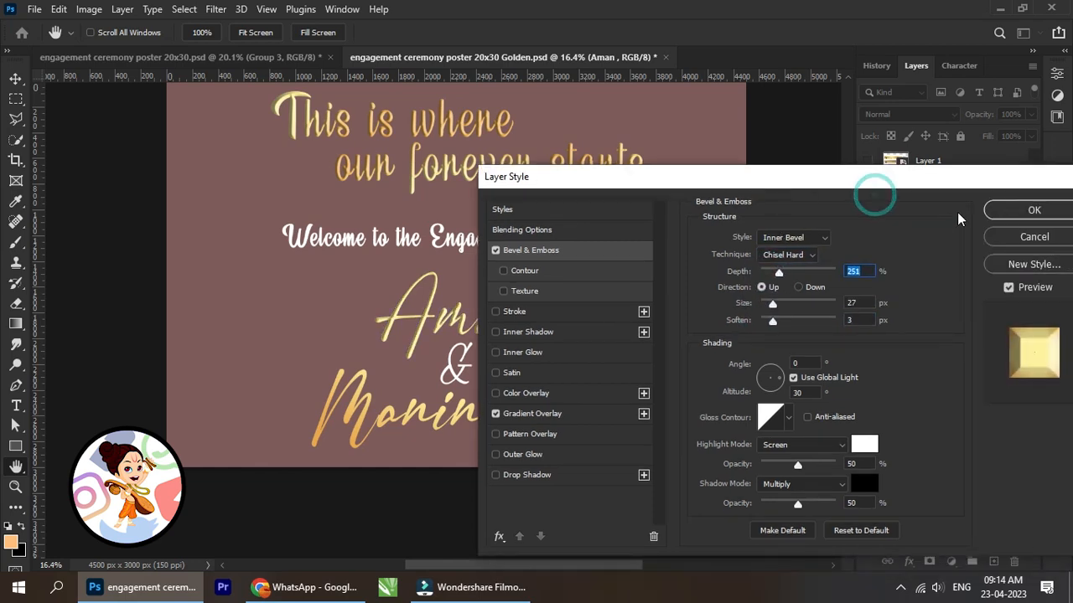
{"action": "left_click", "coordinate": [1017, 209]}
Step: Enable Bevel & Emboss in the layer style of the lower golden name
{"action": "scroll", "coordinate": [490, 404], "scroll_direction": "up", "scroll_amount": 2}
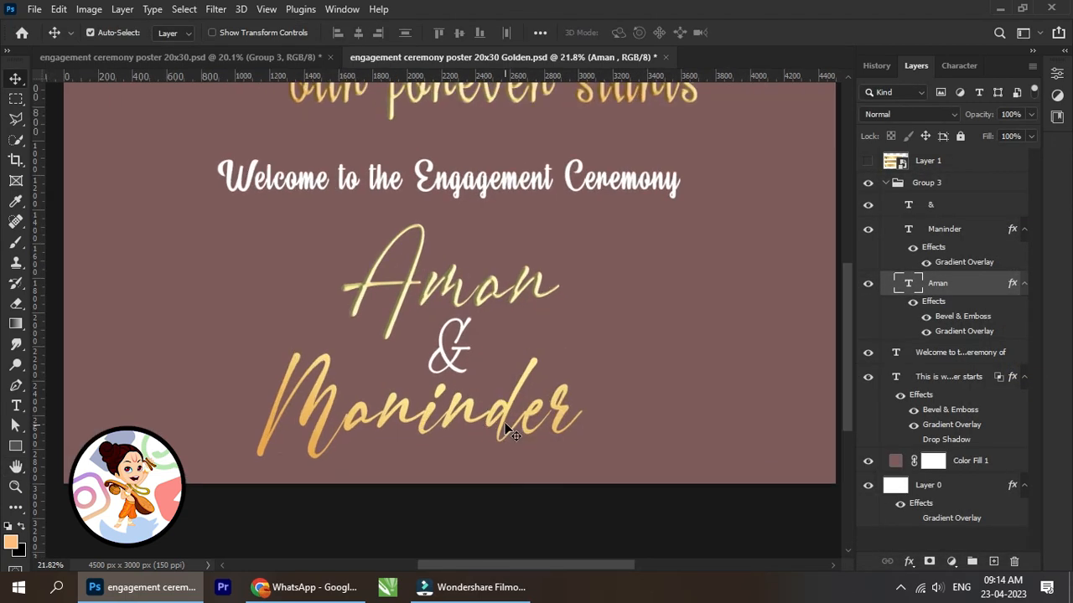
{"action": "right_click", "coordinate": [506, 421]}
{"action": "left_click", "coordinate": [536, 442]}
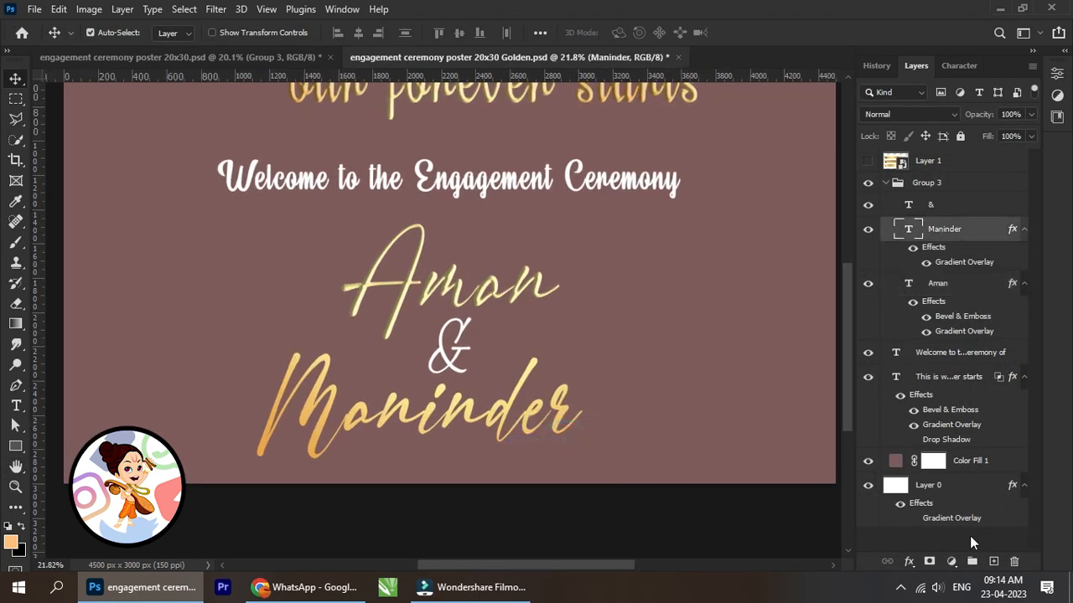
{"action": "left_click", "coordinate": [909, 566]}
{"action": "left_click", "coordinate": [924, 410]}
{"action": "left_click", "coordinate": [509, 252]}
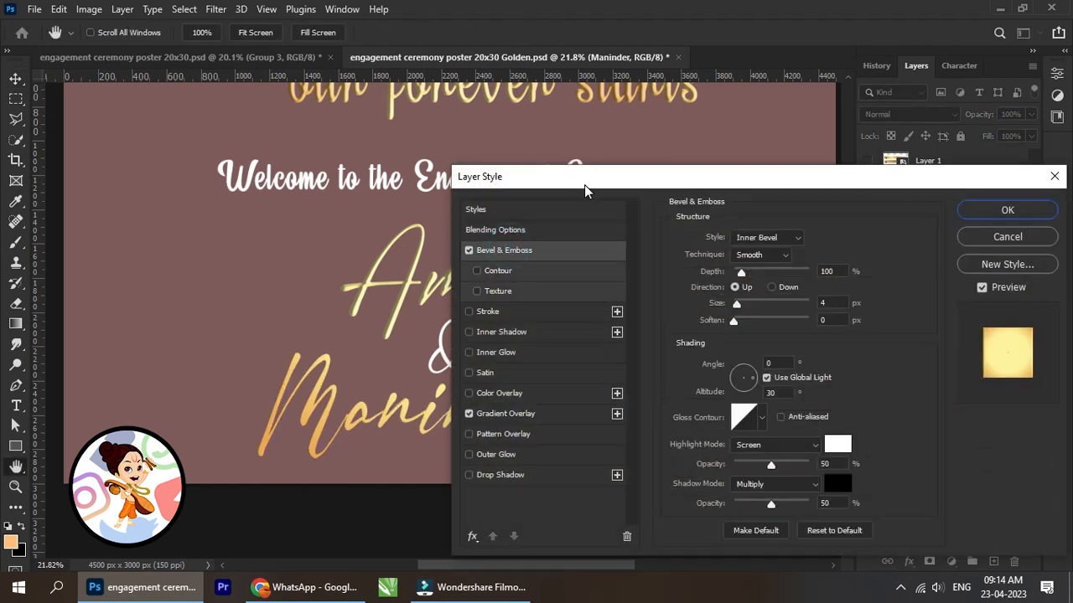
Step: Give the lower golden name's bevel the Chisel Hard technique with depth 261%, size 40 px and soften 4 px, and apply the style
{"action": "left_click_drag", "start_coordinate": [584, 185], "coordinate": [687, 181]}
{"action": "left_click", "coordinate": [867, 252]}
{"action": "left_click", "coordinate": [863, 266]}
{"action": "left_click_drag", "start_coordinate": [849, 270], "coordinate": [857, 322]}
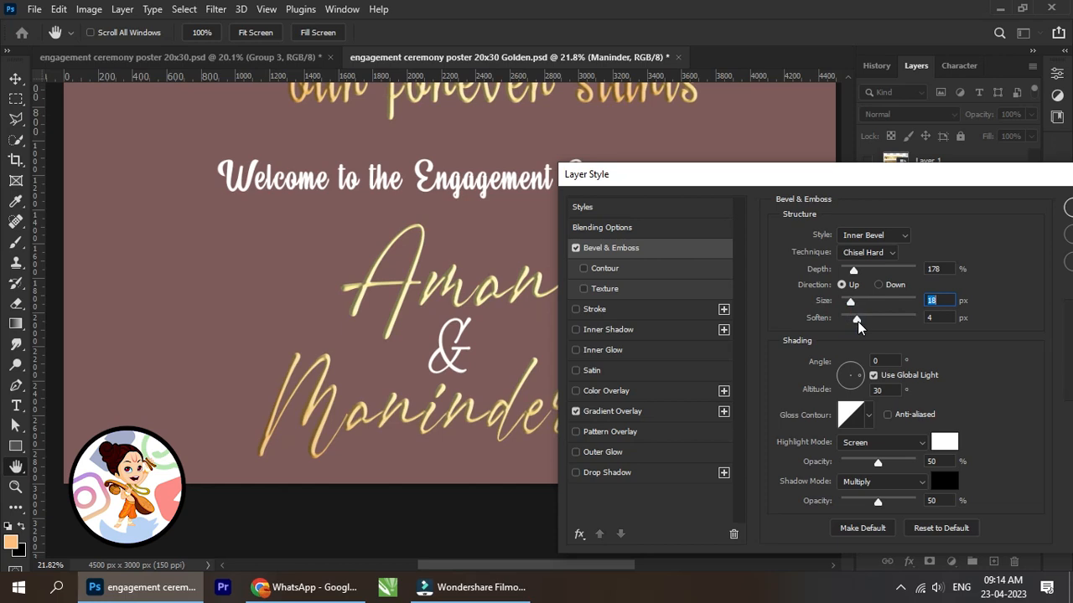
{"action": "left_click_drag", "start_coordinate": [858, 166], "coordinate": [827, 174]}
{"action": "left_click_drag", "start_coordinate": [820, 309], "coordinate": [825, 309]}
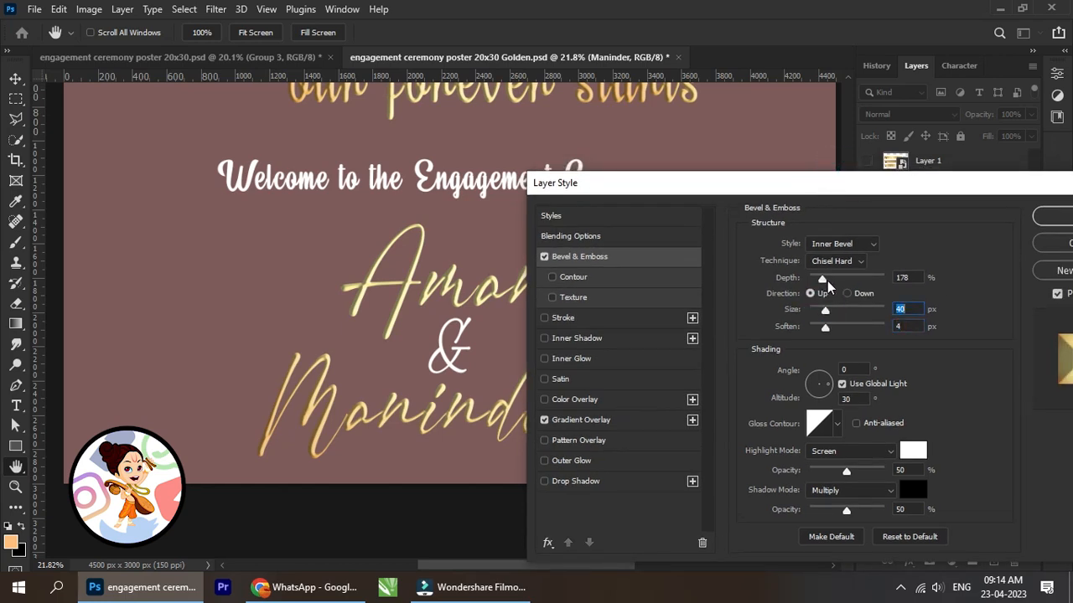
{"action": "left_click", "coordinate": [828, 285]}
{"action": "left_click_drag", "start_coordinate": [766, 183], "coordinate": [695, 190]}
{"action": "left_click", "coordinate": [985, 222]}
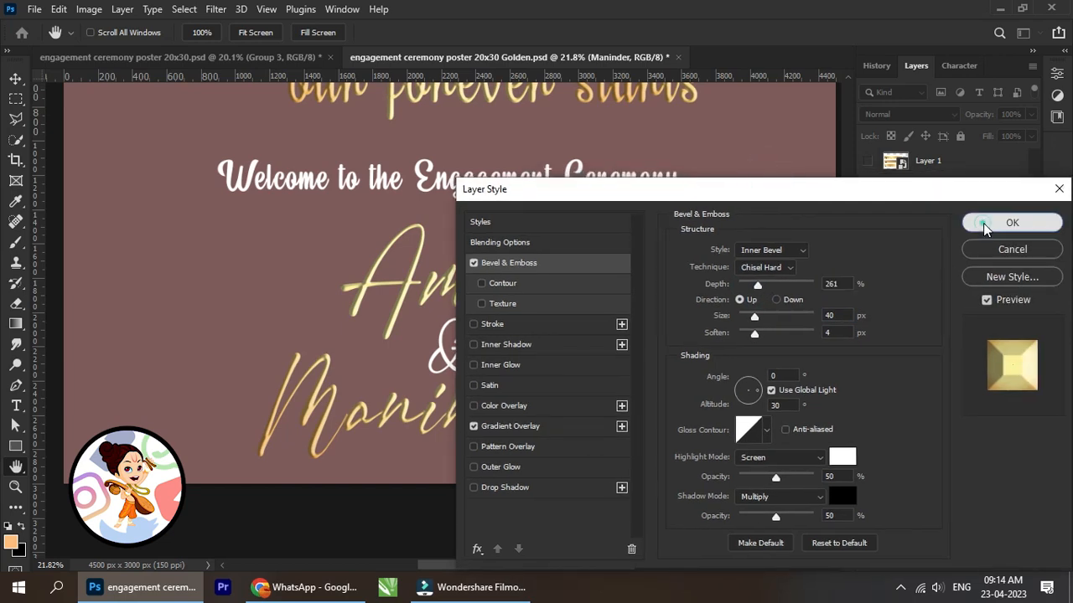
Step: Enable Bevel & Emboss in the layer style of the white ampersand between the two names
{"action": "scroll", "coordinate": [624, 329], "scroll_direction": "down", "scroll_amount": 3}
{"action": "left_click_drag", "start_coordinate": [600, 314], "coordinate": [590, 370]}
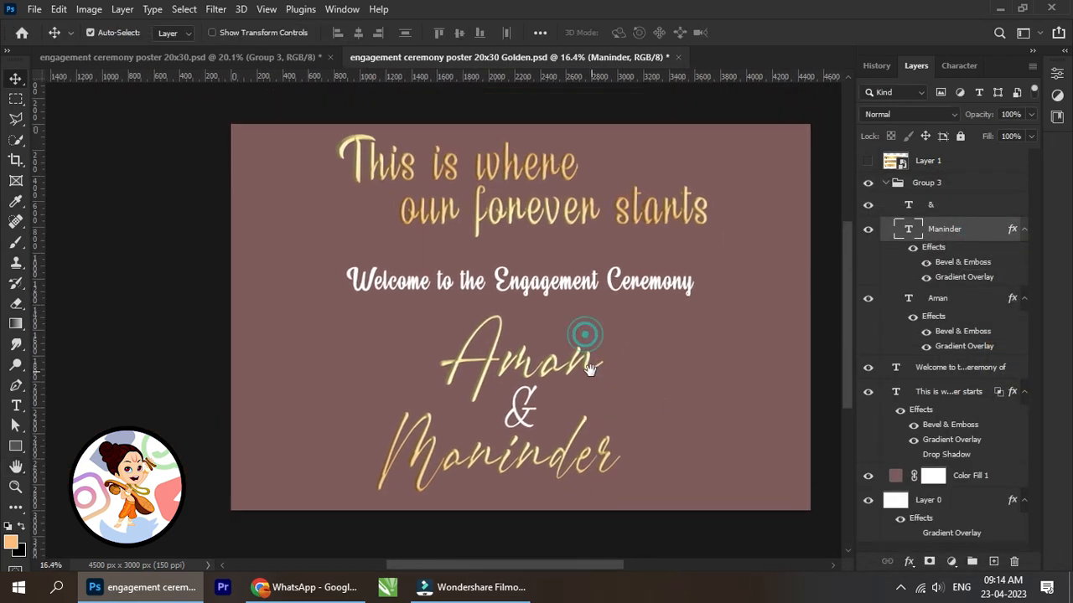
{"action": "scroll", "coordinate": [515, 429], "scroll_direction": "up", "scroll_amount": 2}
{"action": "right_click", "coordinate": [521, 414]}
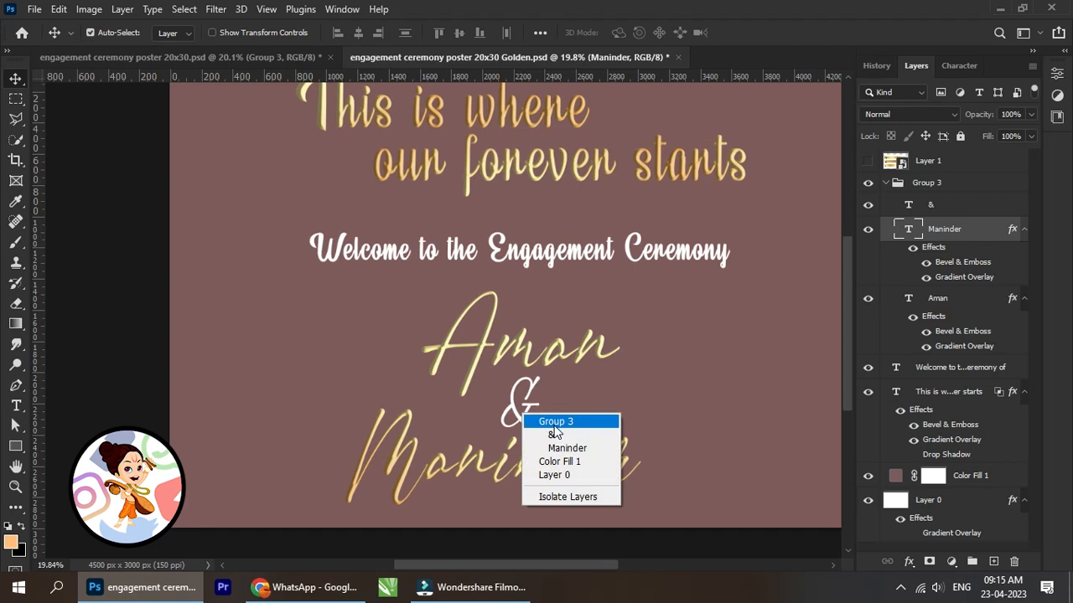
{"action": "left_click", "coordinate": [554, 434]}
{"action": "left_click", "coordinate": [909, 561]}
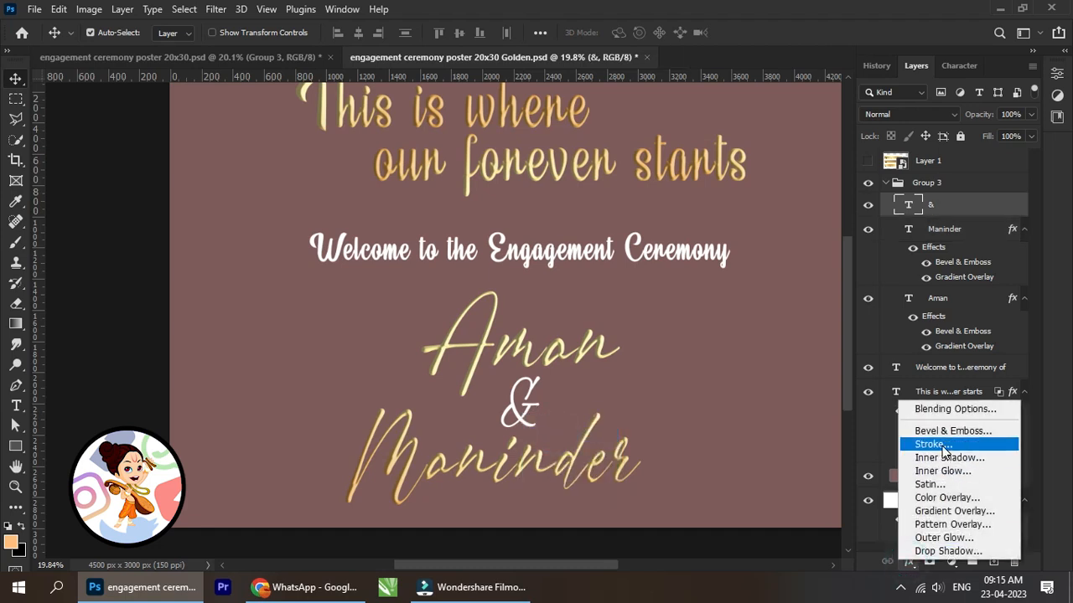
{"action": "left_click", "coordinate": [947, 409]}
{"action": "left_click_drag", "start_coordinate": [595, 204], "coordinate": [677, 187]}
{"action": "left_click", "coordinate": [608, 254]}
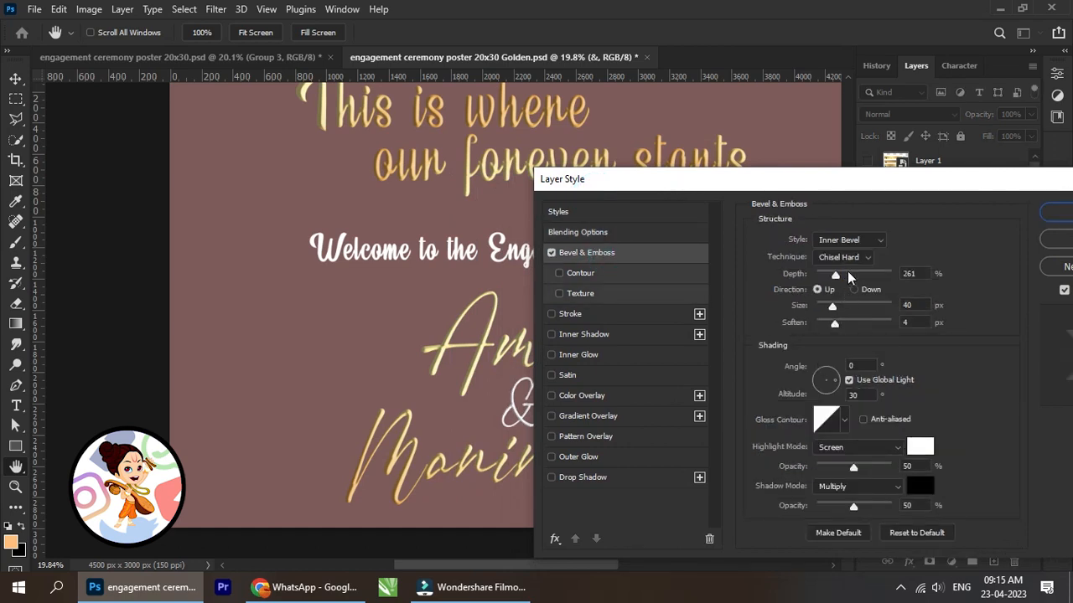
Step: Give the ampersand's bevel the Chisel Hard technique with depth 261%, size 38 px and soften 4 px, and apply the style
{"action": "left_click", "coordinate": [845, 265]}
{"action": "left_click_drag", "start_coordinate": [673, 192], "coordinate": [795, 193]}
{"action": "left_click", "coordinate": [953, 306]}
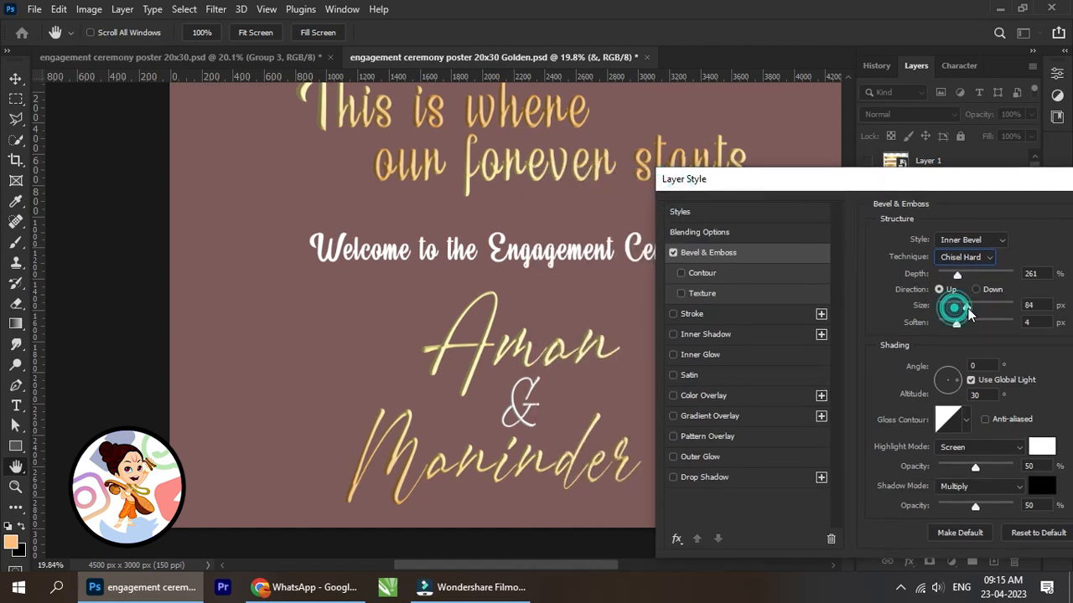
{"action": "left_click", "coordinate": [956, 323]}
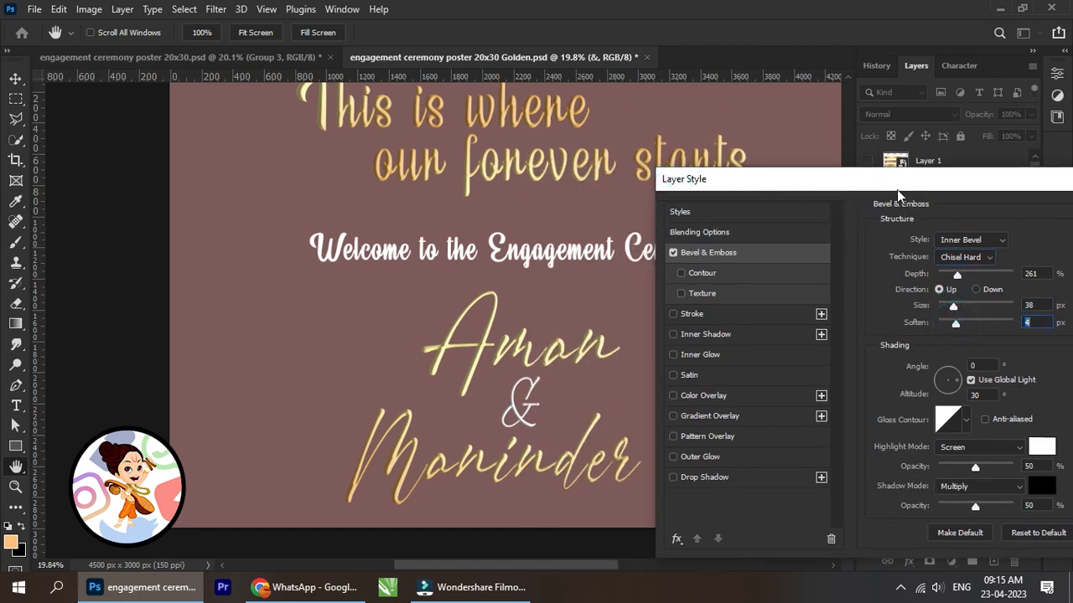
{"action": "left_click_drag", "start_coordinate": [888, 182], "coordinate": [698, 197]}
{"action": "left_click", "coordinate": [1008, 231]}
Step: Save the golden poster document
{"action": "scroll", "coordinate": [618, 293], "scroll_direction": "down", "scroll_amount": 3}
{"action": "left_click_drag", "start_coordinate": [526, 264], "coordinate": [545, 354]}
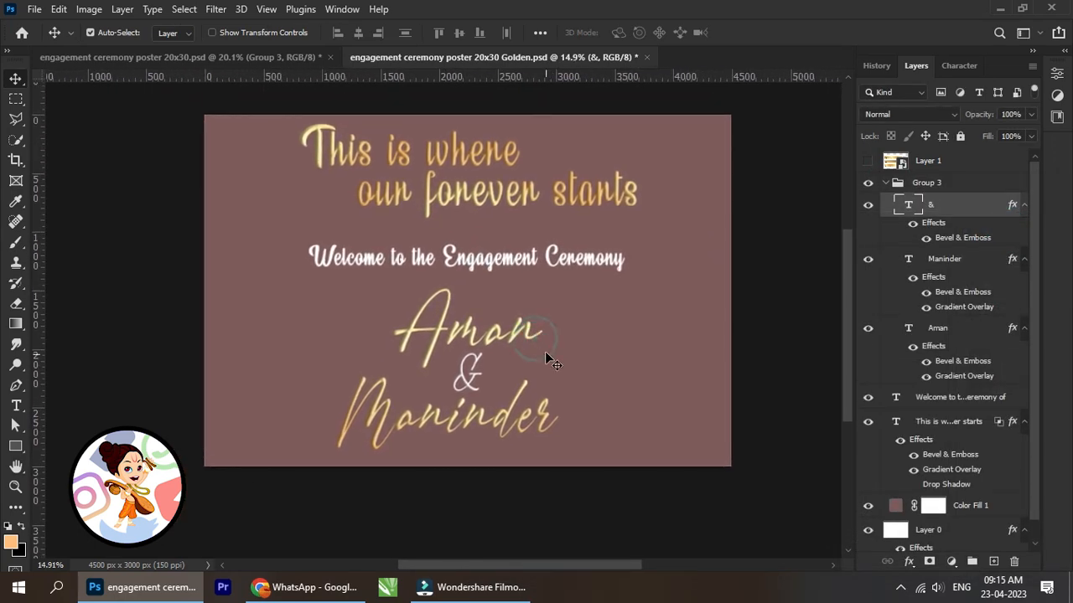
{"action": "key", "text": "ctrl+s"}
{"action": "scroll", "coordinate": [537, 243], "scroll_direction": "up", "scroll_amount": 1}
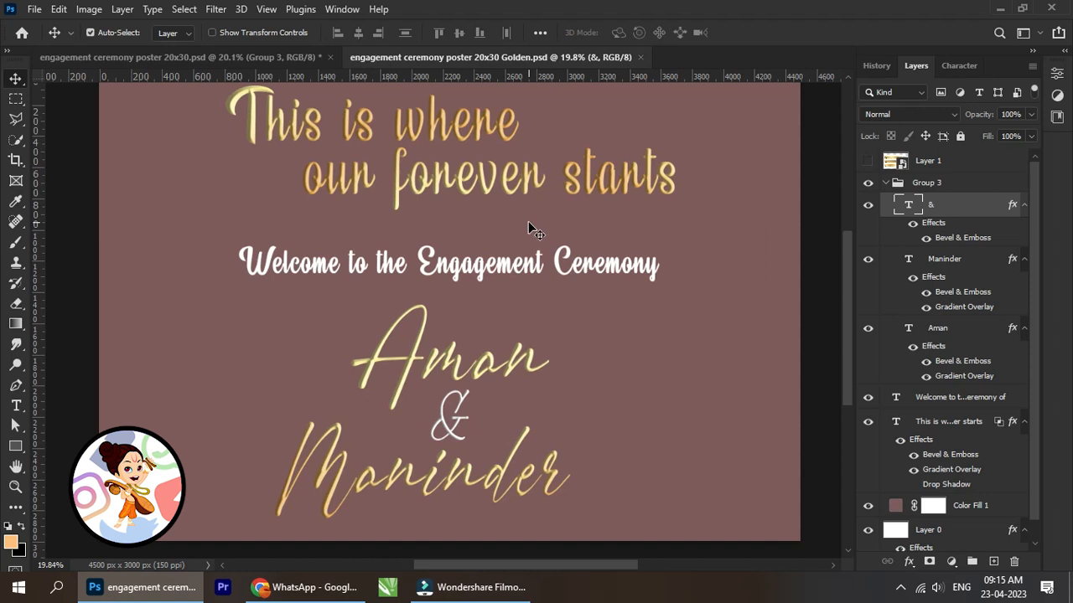
Step: Recolor the background's solid color fill layer to the darker, greyer brown 6b5454
{"action": "scroll", "coordinate": [530, 230], "scroll_direction": "down", "scroll_amount": 1}
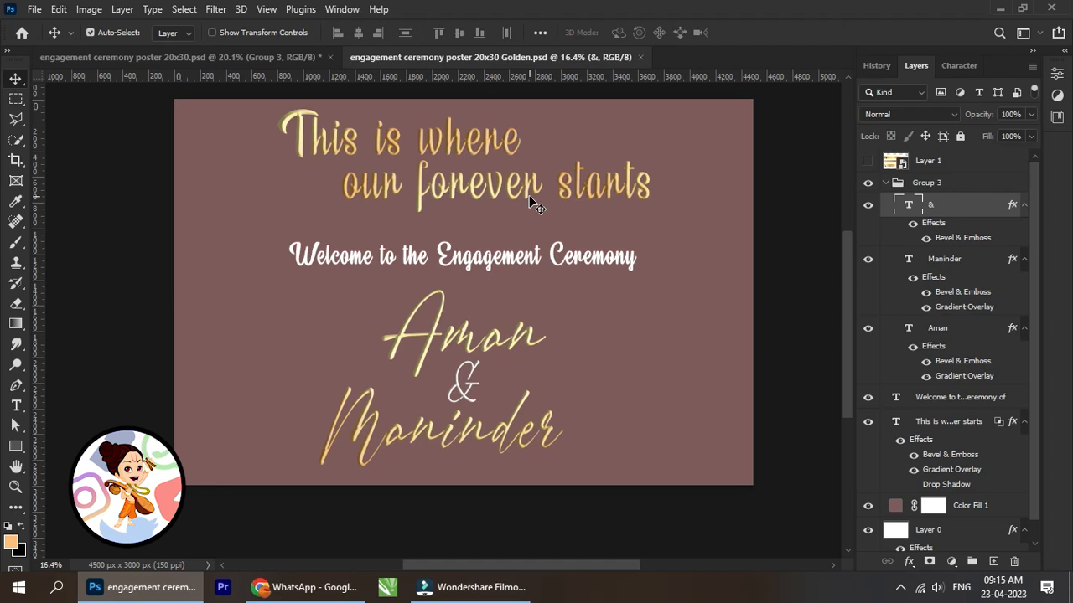
{"action": "scroll", "coordinate": [541, 271], "scroll_direction": "down", "scroll_amount": 2}
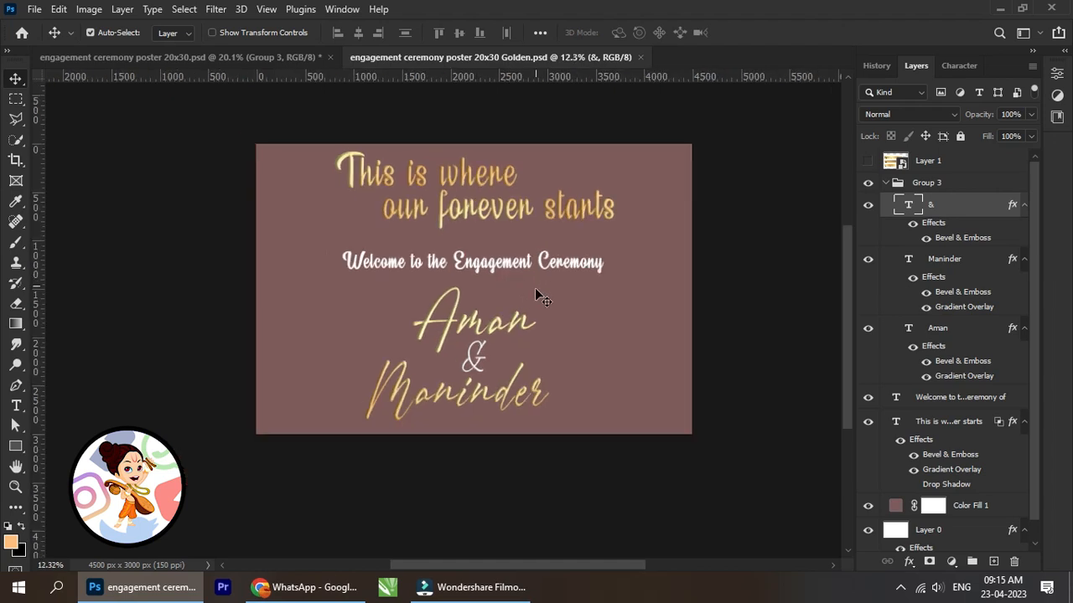
{"action": "right_click", "coordinate": [600, 344]}
{"action": "left_click", "coordinate": [622, 353]}
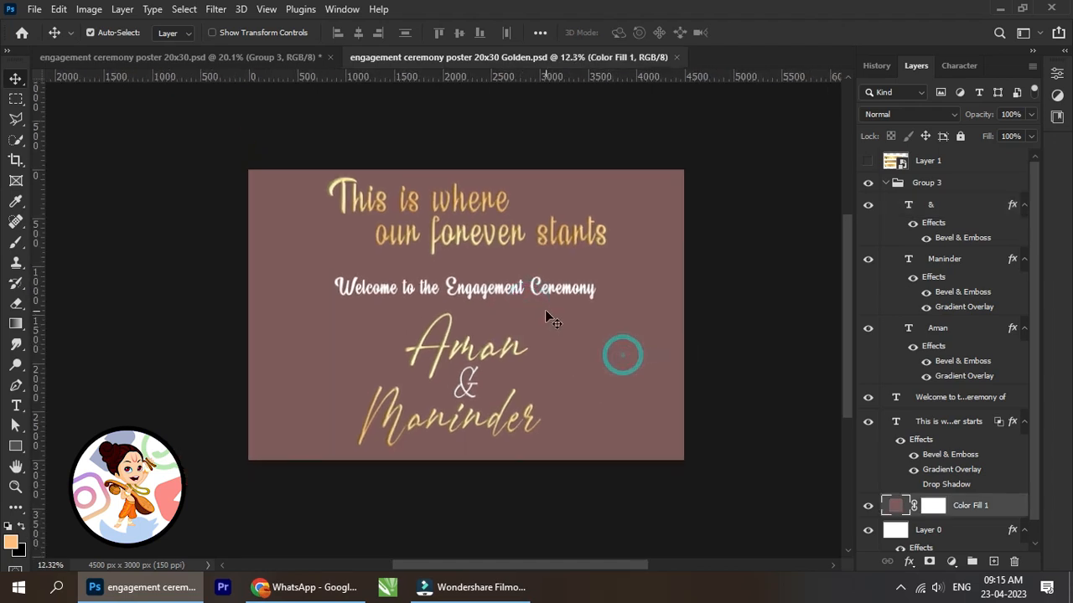
{"action": "scroll", "coordinate": [545, 317], "scroll_direction": "up", "scroll_amount": 2}
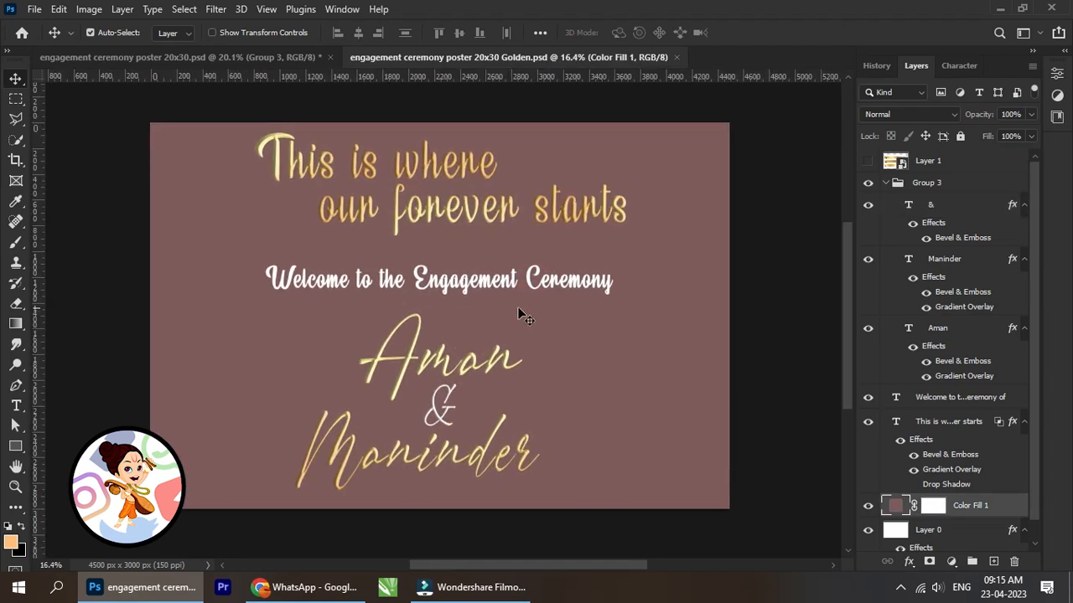
{"action": "double_click", "coordinate": [895, 506]}
{"action": "mouse_move", "coordinate": [675, 402]}
{"action": "left_mouse_down"}
{"action": "mouse_move", "coordinate": [661, 398]}
{"action": "mouse_move", "coordinate": [673, 391]}
{"action": "mouse_move", "coordinate": [666, 411]}
{"action": "mouse_move", "coordinate": [710, 442]}
{"action": "mouse_move", "coordinate": [679, 440]}
{"action": "mouse_move", "coordinate": [687, 408]}
{"action": "mouse_move", "coordinate": [672, 414]}
{"action": "left_mouse_up"}
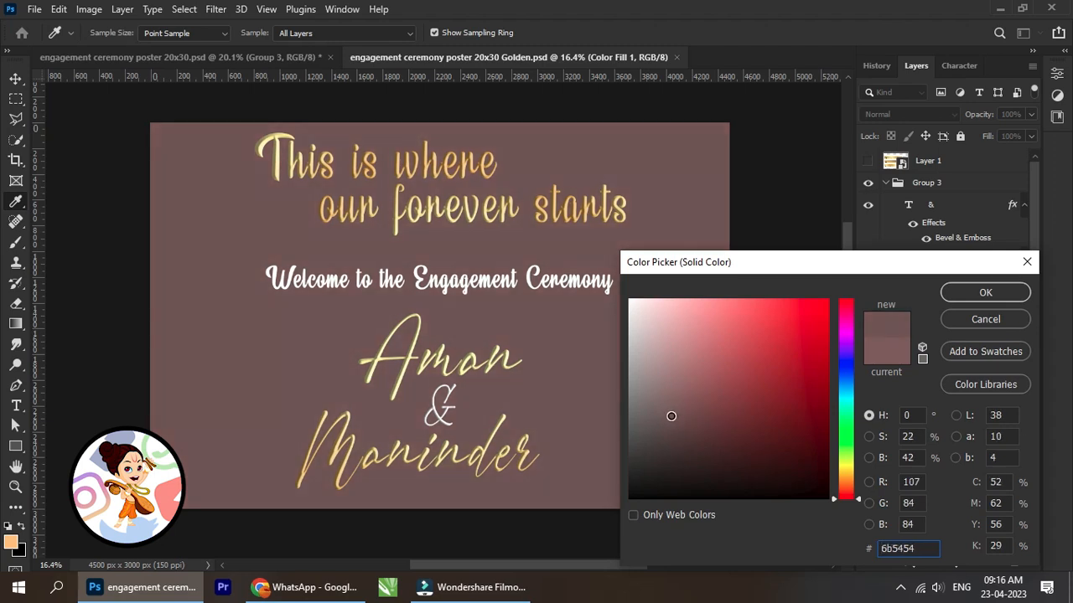
{"action": "left_click", "coordinate": [997, 292]}
Step: Replace the golden quote's text with "and so the adventure begins......" and shift it right and slightly down
{"action": "scroll", "coordinate": [451, 245], "scroll_direction": "up", "scroll_amount": 2}
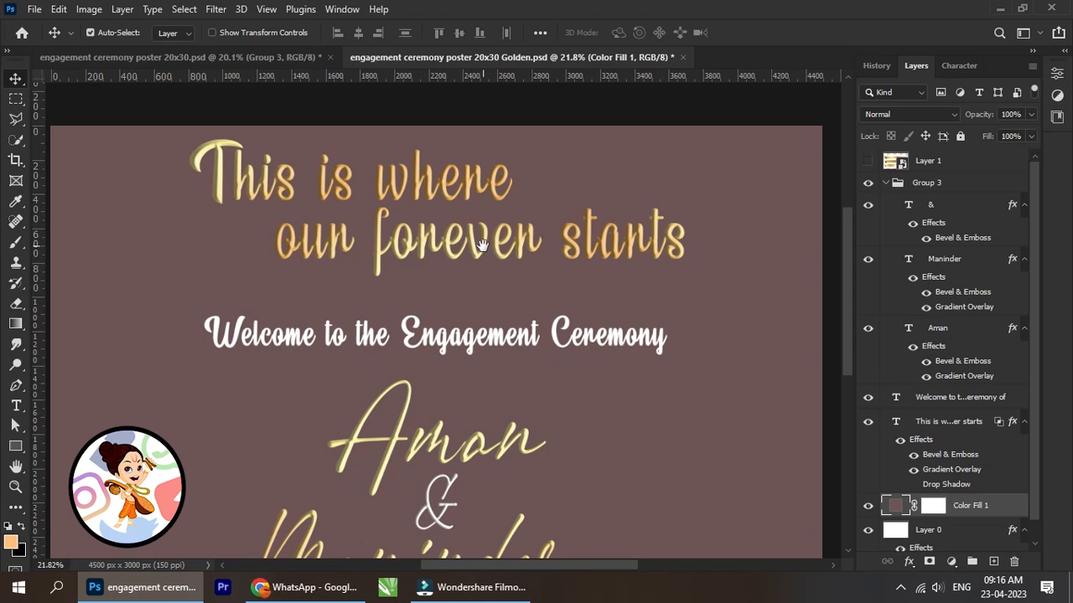
{"action": "scroll", "coordinate": [426, 168], "scroll_direction": "down", "scroll_amount": 2}
{"action": "scroll", "coordinate": [423, 176], "scroll_direction": "up", "scroll_amount": 1}
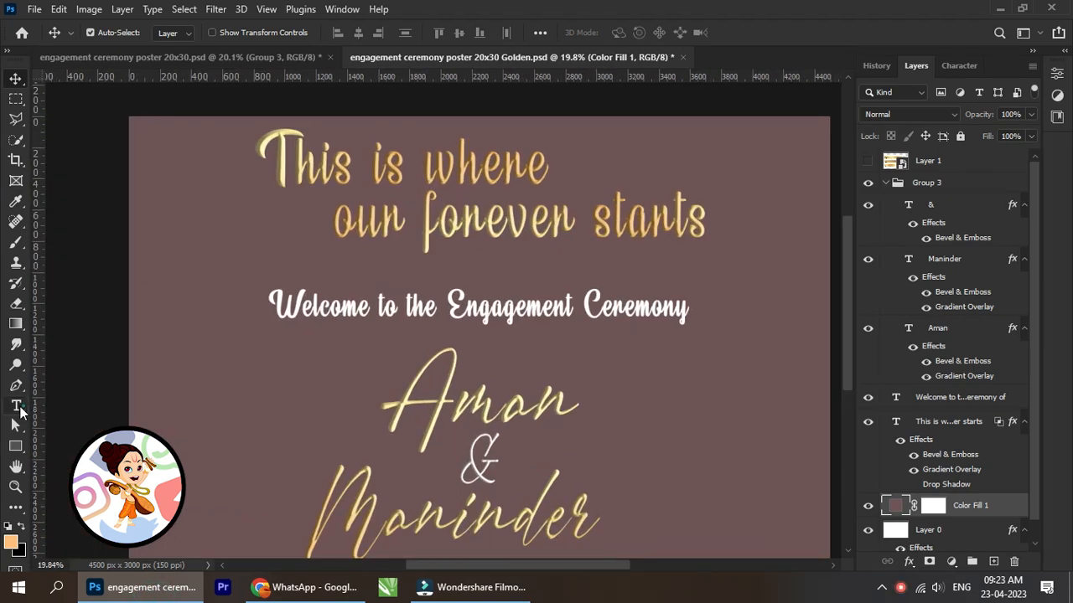
{"action": "left_click", "coordinate": [16, 406]}
{"action": "left_click_drag", "start_coordinate": [256, 155], "coordinate": [724, 229]}
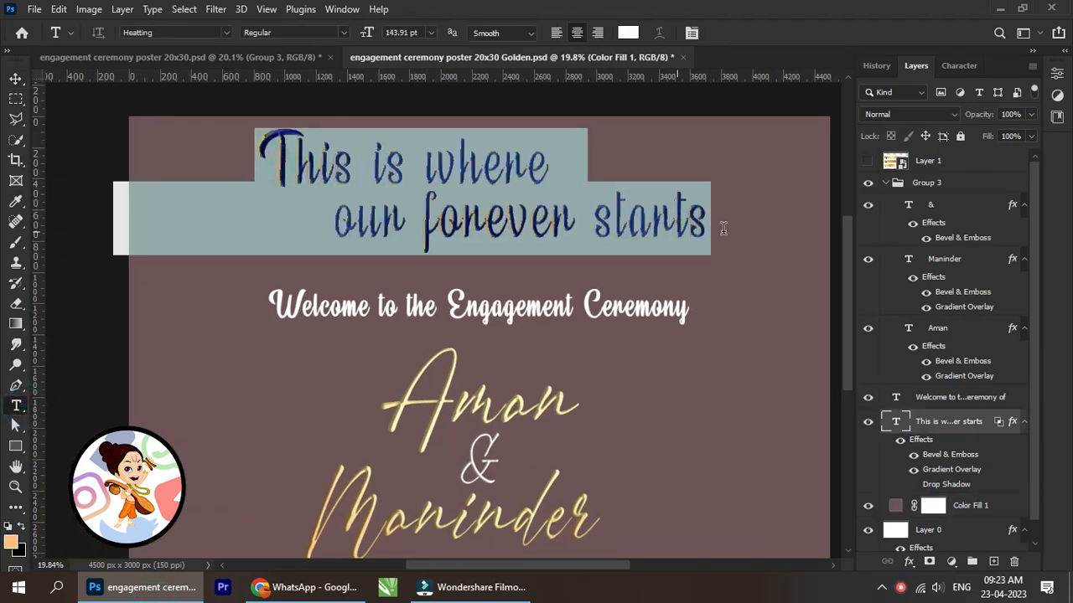
{"action": "type", "text": "d so the adventure begins......"}
{"action": "left_click", "coordinate": [15, 78]}
{"action": "left_click_drag", "start_coordinate": [323, 165], "coordinate": [410, 184]}
Step: Break the golden quote into two lines after "and so the"
{"action": "left_click", "coordinate": [15, 407]}
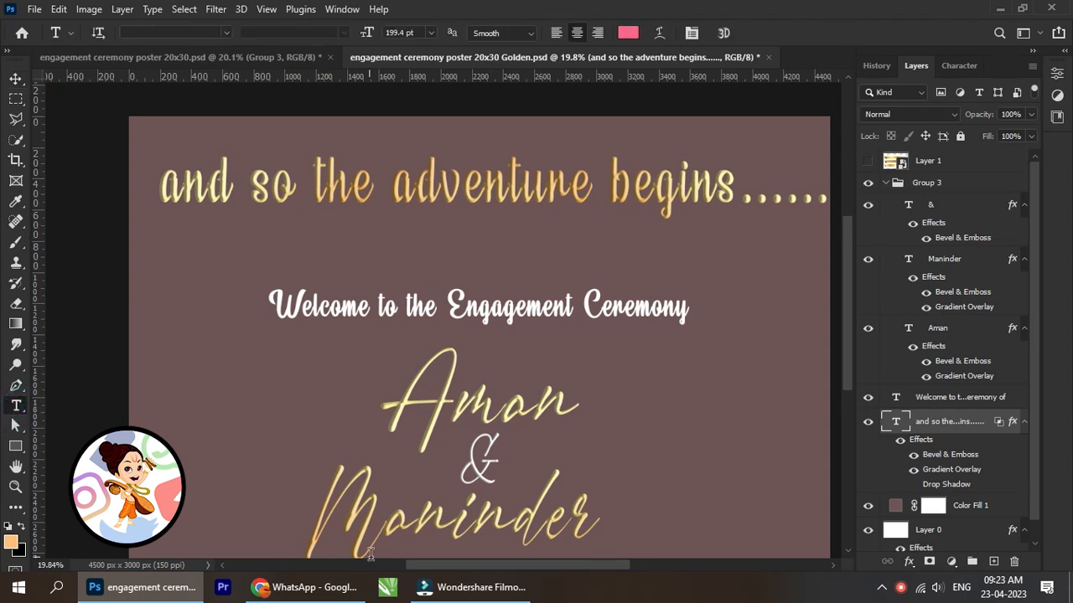
{"action": "left_click", "coordinate": [390, 192]}
{"action": "key", "text": "Return"}
{"action": "left_click", "coordinate": [18, 79]}
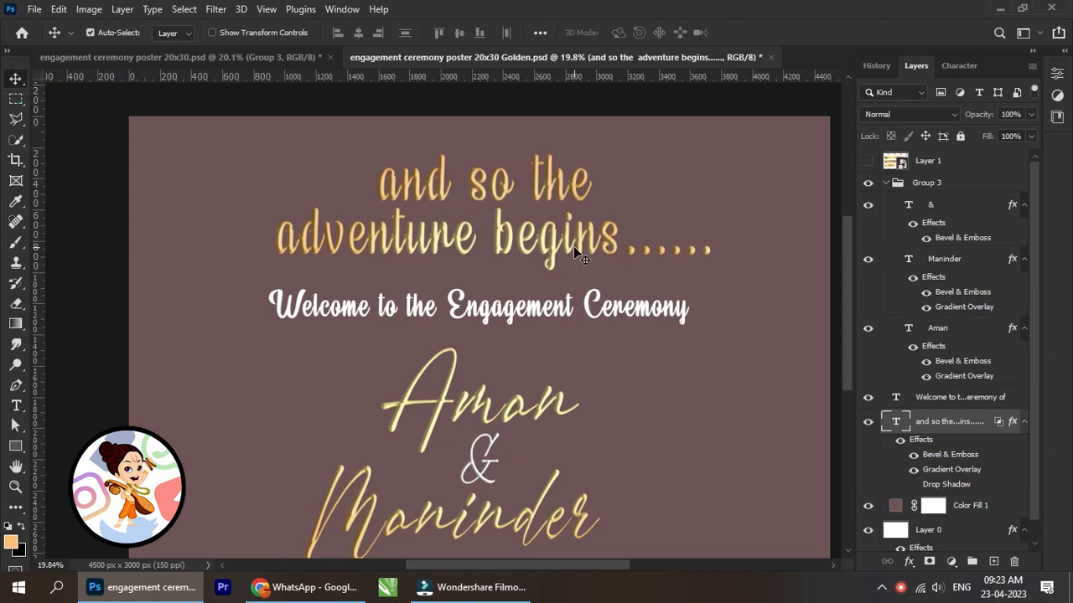
Step: Move the two-line quote slightly up and enlarge it proportionally to about 139%
{"action": "left_click_drag", "start_coordinate": [574, 261], "coordinate": [573, 248]}
{"action": "key", "text": "ctrl+t"}
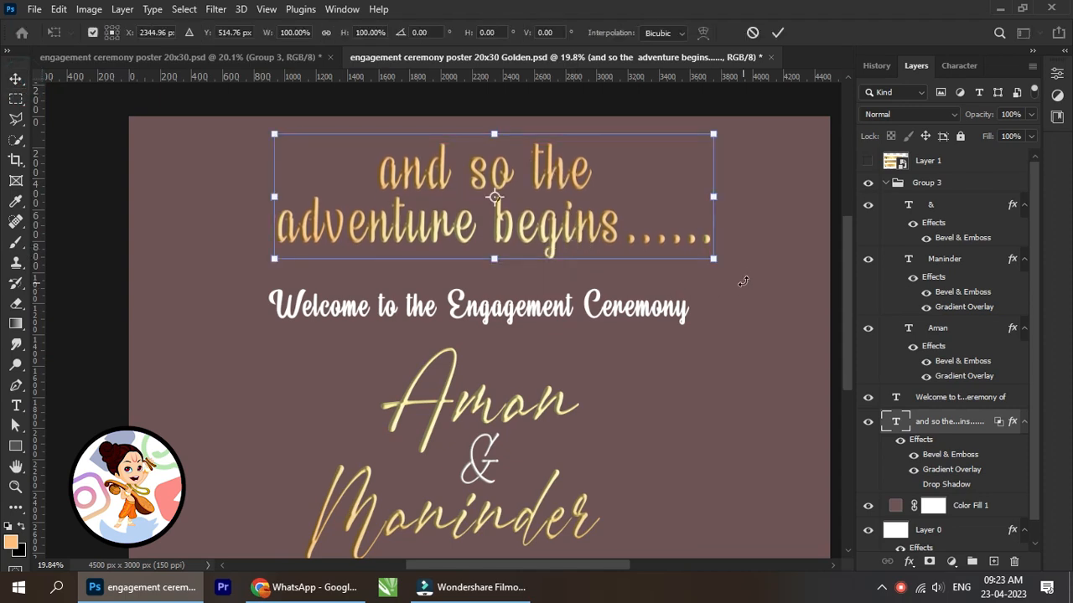
{"action": "left_click_drag", "start_coordinate": [713, 259], "coordinate": [797, 309]}
{"action": "left_click_drag", "start_coordinate": [274, 284], "coordinate": [189, 306]}
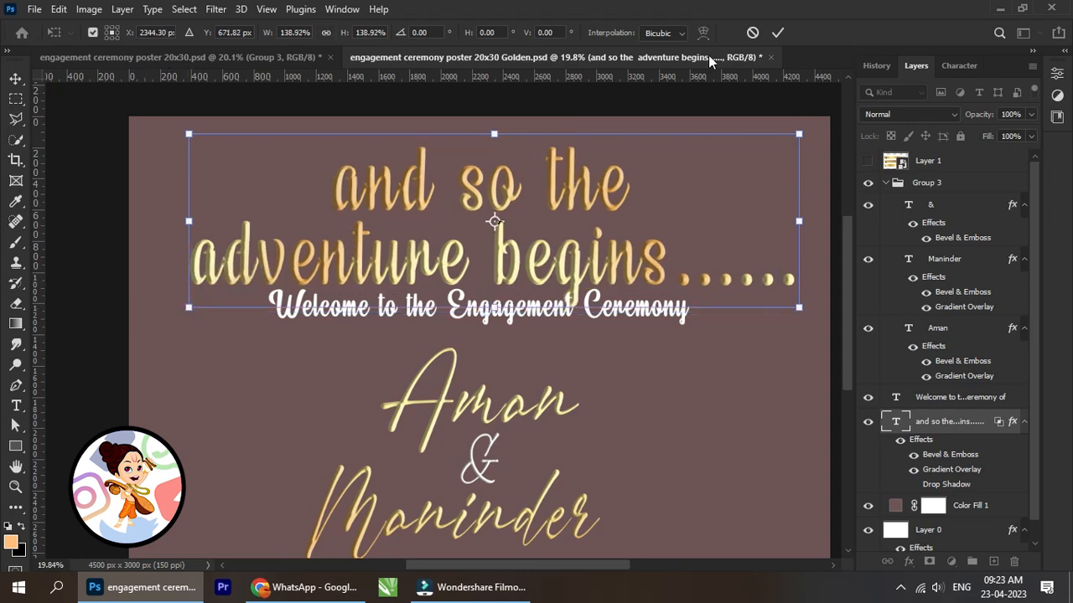
{"action": "left_click", "coordinate": [778, 32]}
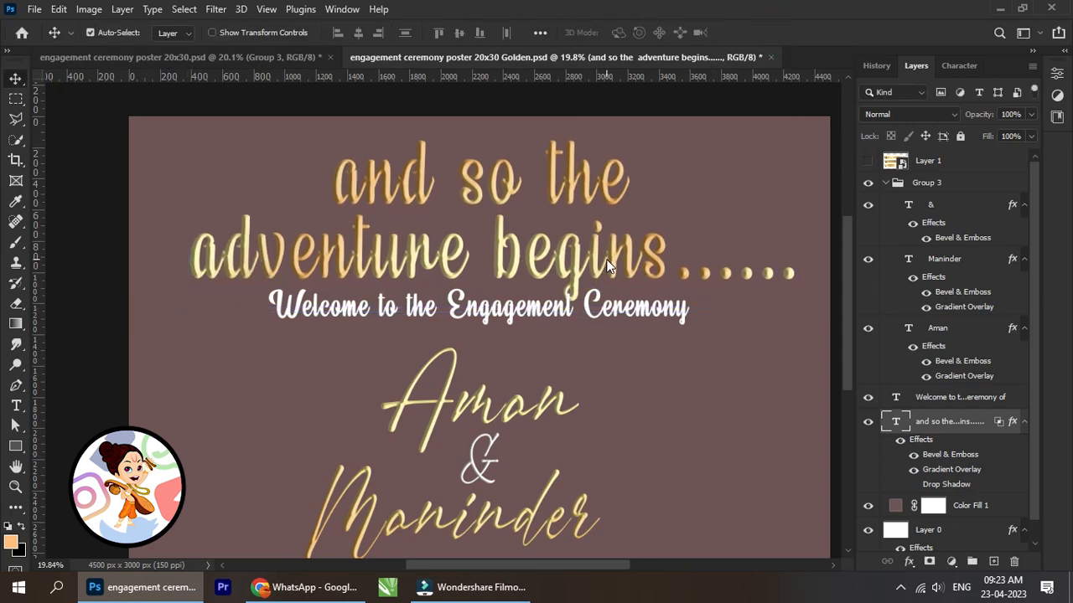
Step: Center the enlarged quote horizontally against the background layer, Layer 0, and reselect only the quote layer
{"action": "scroll", "coordinate": [633, 289], "scroll_direction": "down", "scroll_amount": 1}
{"action": "left_click_drag", "start_coordinate": [645, 343], "coordinate": [588, 319]}
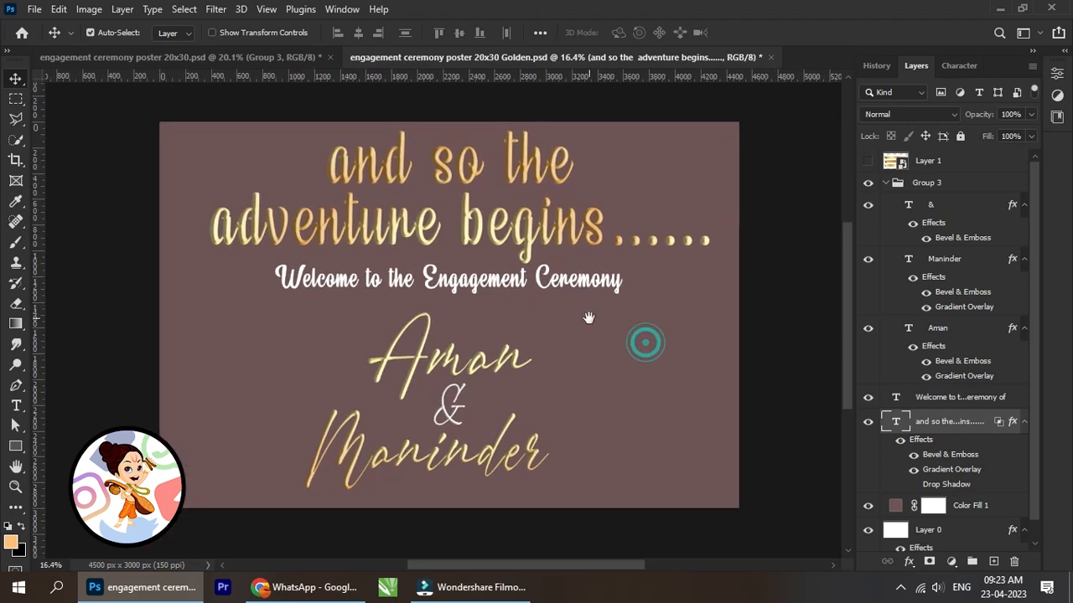
{"action": "scroll", "coordinate": [950, 509], "scroll_direction": "down", "scroll_amount": 1}
{"action": "left_click", "coordinate": [949, 512], "text": "ctrl"}
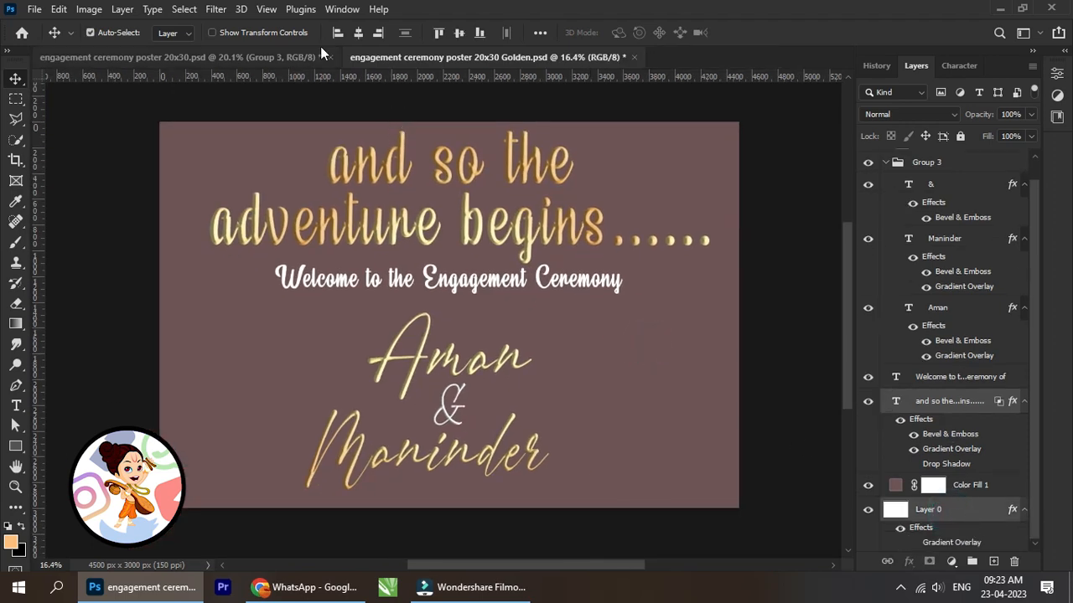
{"action": "left_click", "coordinate": [359, 34]}
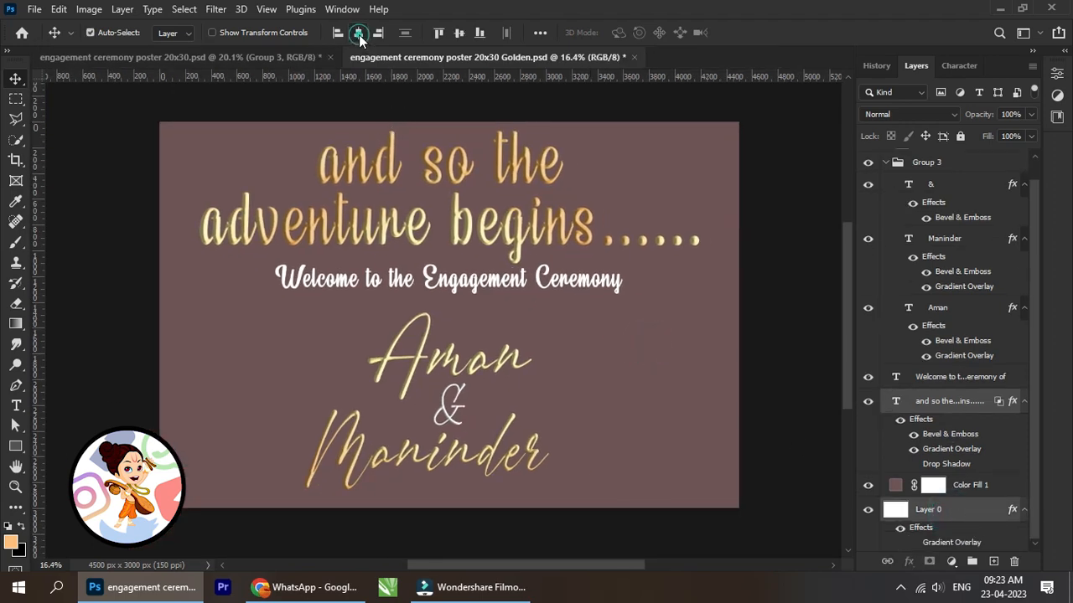
{"action": "left_click", "coordinate": [965, 403]}
Step: Nudge the white "Welcome to the Engagement Ceremony" line slightly down, away from the quote
{"action": "right_click", "coordinate": [561, 279]}
{"action": "left_click", "coordinate": [607, 287]}
{"action": "key", "text": "shift+Down"}
{"action": "key", "text": "shift+Down"}
{"action": "key", "text": "shift+Down"}
{"action": "key", "text": "shift+Down"}
{"action": "key", "text": "shift+Down"}
{"action": "key", "text": "shift+Down"}
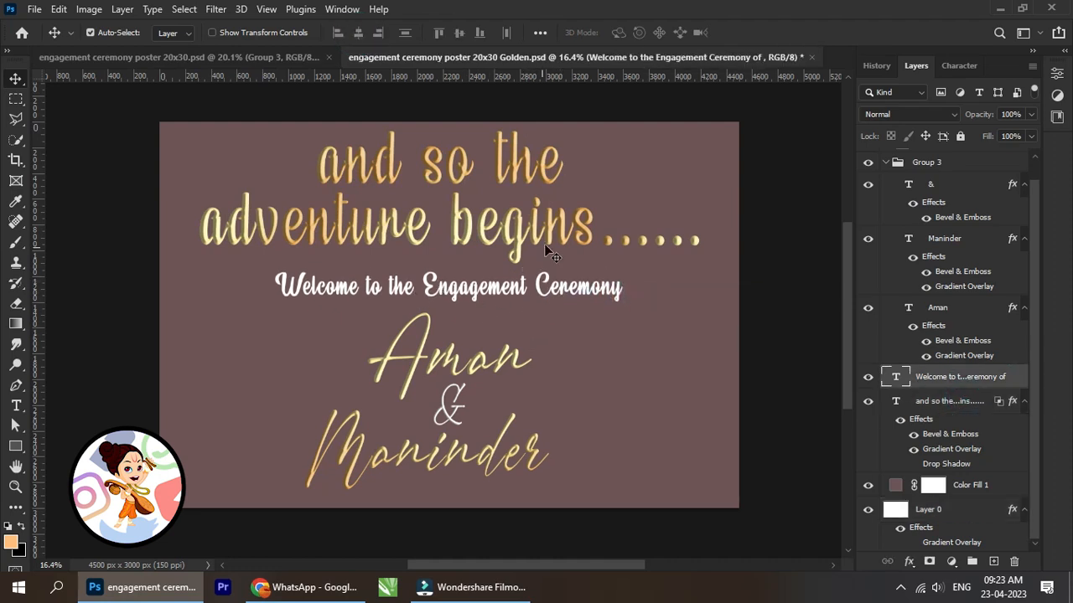
Step: Scale the golden quote down proportionally to about 94.45%
{"action": "right_click", "coordinate": [553, 233]}
{"action": "left_click", "coordinate": [577, 231]}
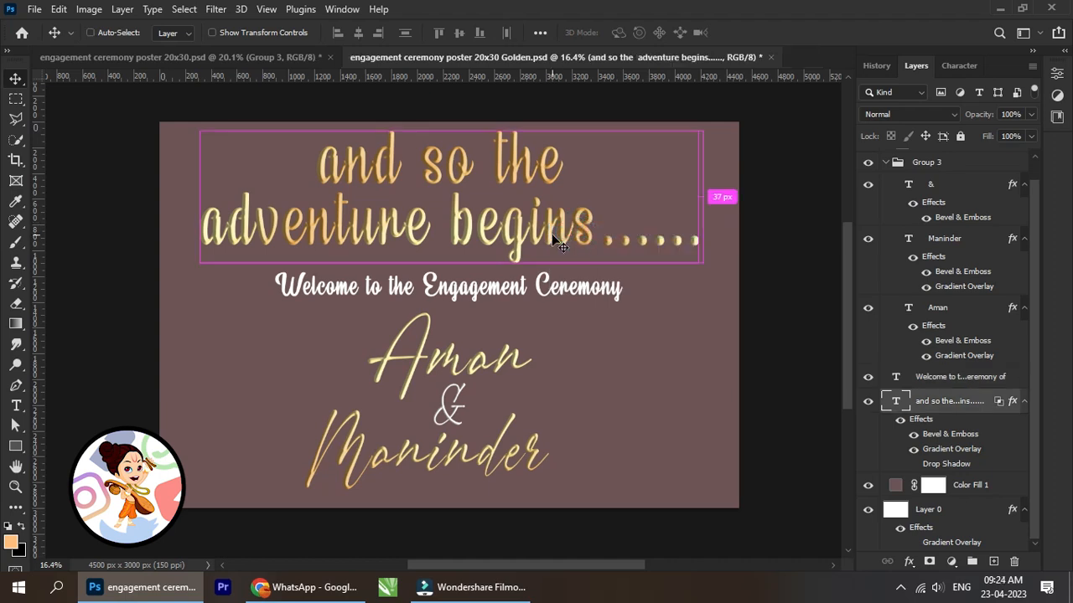
{"action": "key", "text": "ctrl+t"}
{"action": "left_click_drag", "start_coordinate": [706, 266], "coordinate": [675, 256]}
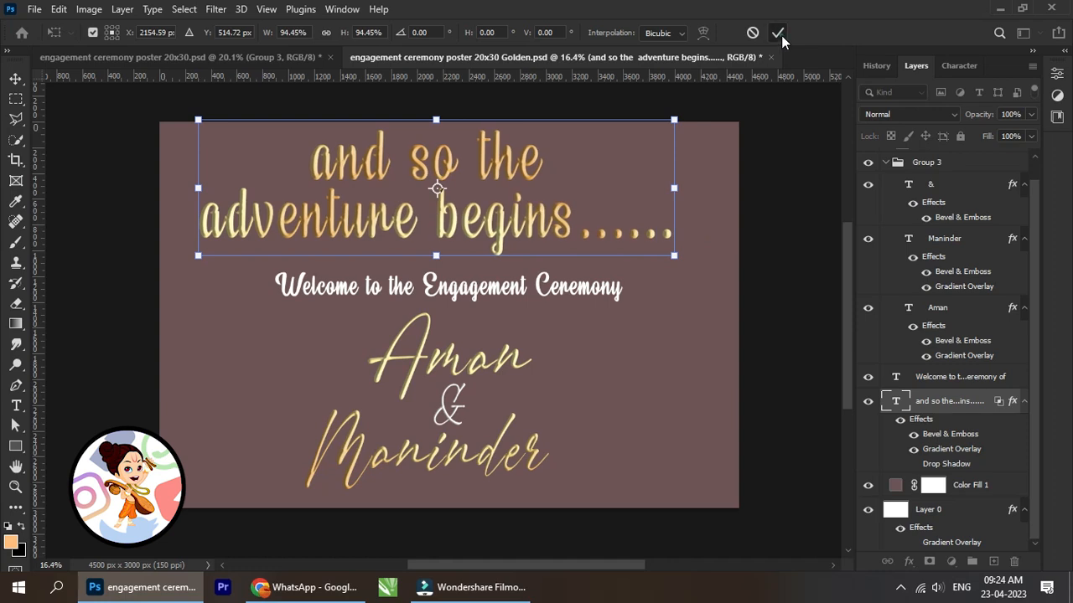
{"action": "left_click", "coordinate": [779, 33]}
Step: Align the reduced quote to the horizontal center of Layer 0 and nudge it slightly down
{"action": "left_click", "coordinate": [957, 520], "text": "ctrl"}
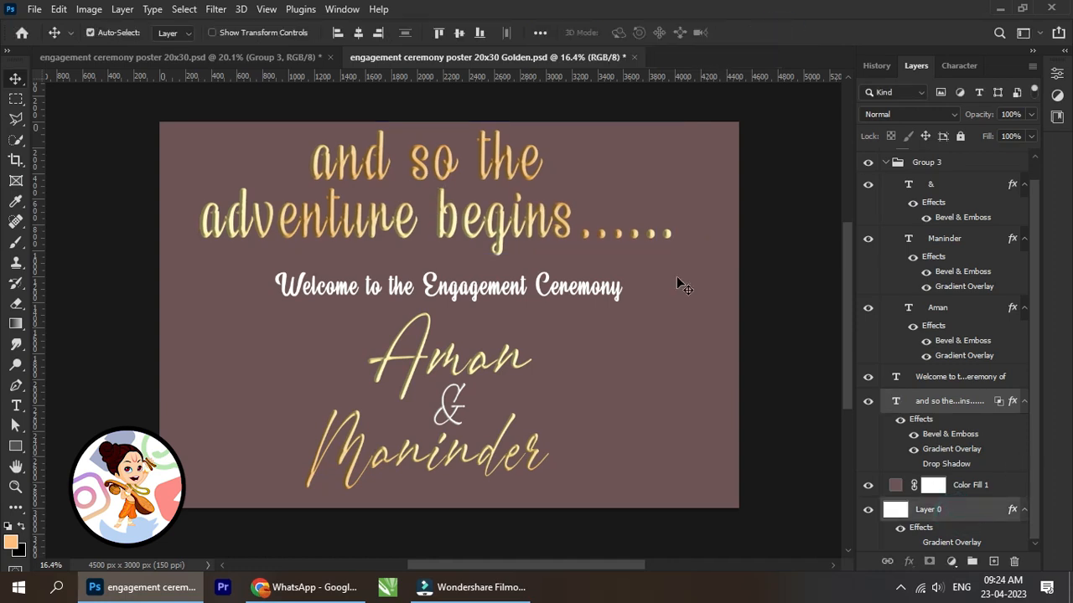
{"action": "left_click", "coordinate": [357, 33]}
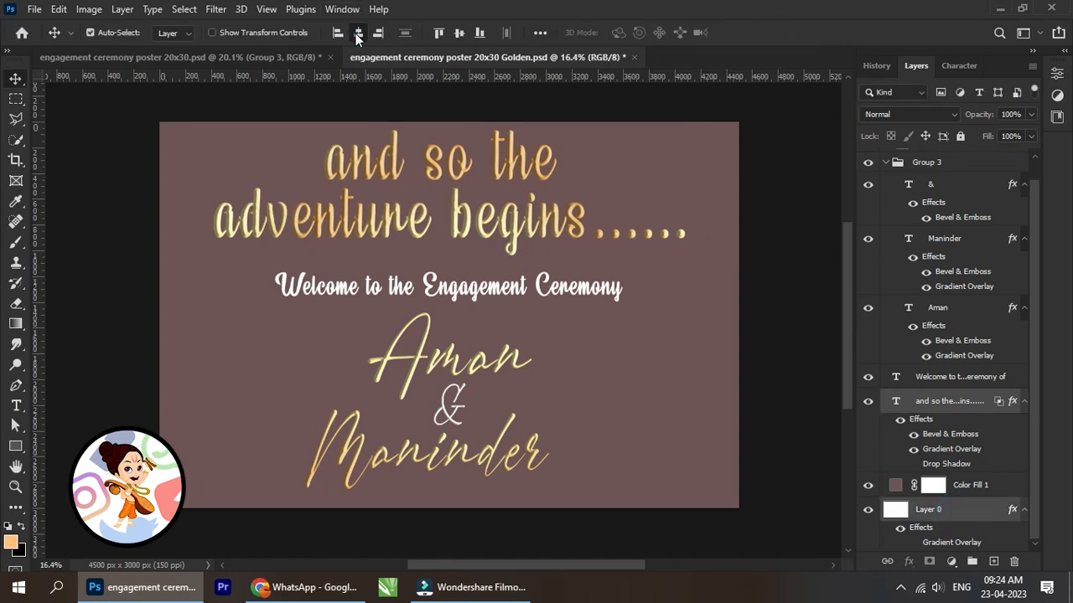
{"action": "left_click", "coordinate": [958, 400]}
{"action": "right_click", "coordinate": [460, 229]}
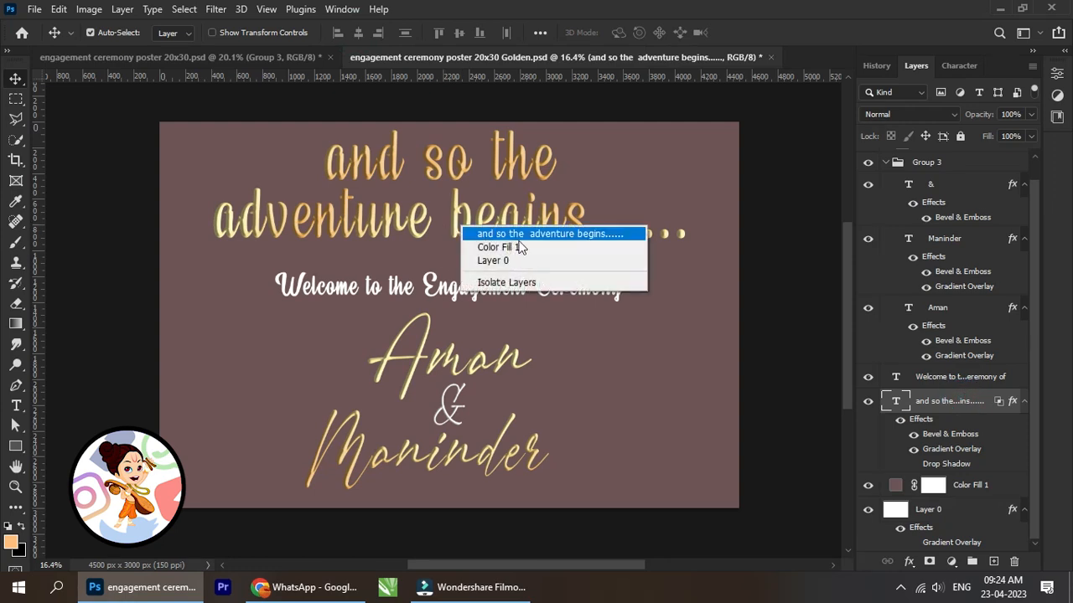
{"action": "left_click", "coordinate": [517, 234]}
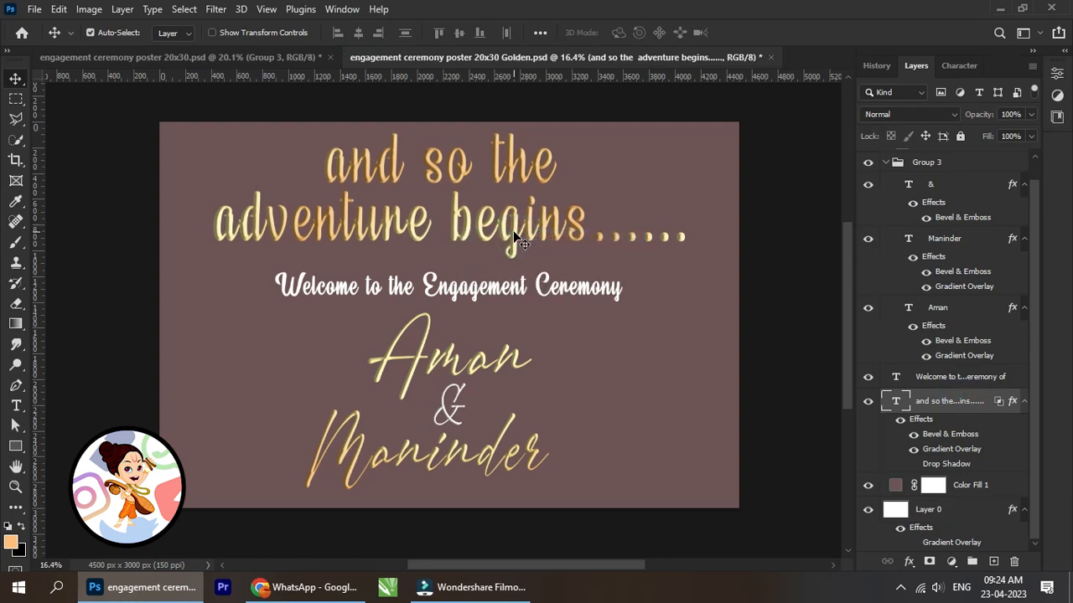
{"action": "scroll", "coordinate": [507, 247], "scroll_direction": "down", "scroll_amount": 1}
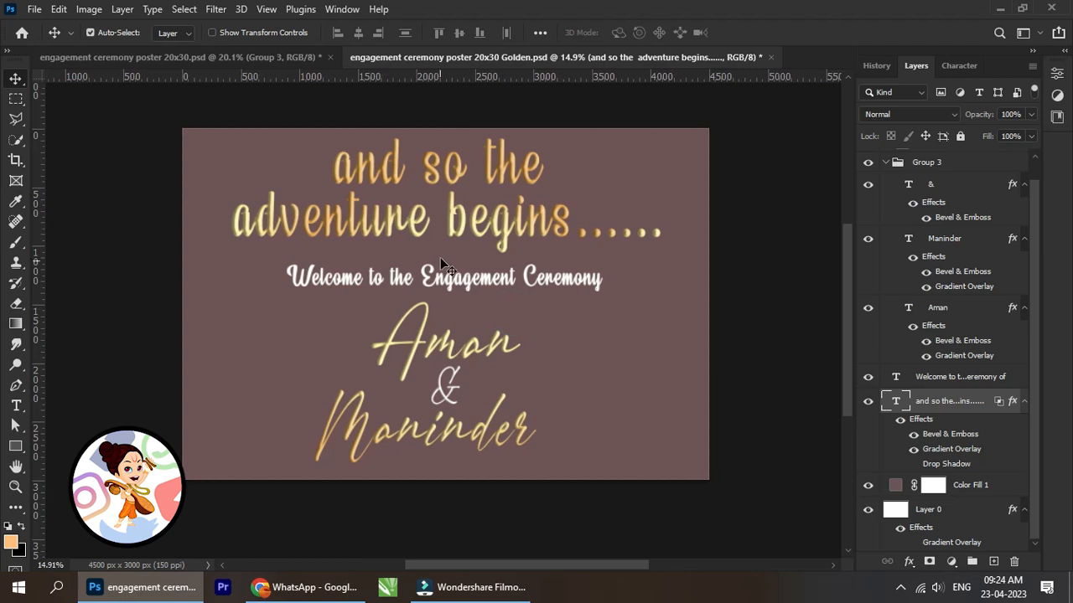
Step: Scale the golden adventure quote down proportionally so it leaves wider side margins on the poster
{"action": "key", "text": "ctrl+t"}
{"action": "left_click_drag", "start_coordinate": [662, 130], "coordinate": [637, 136]}
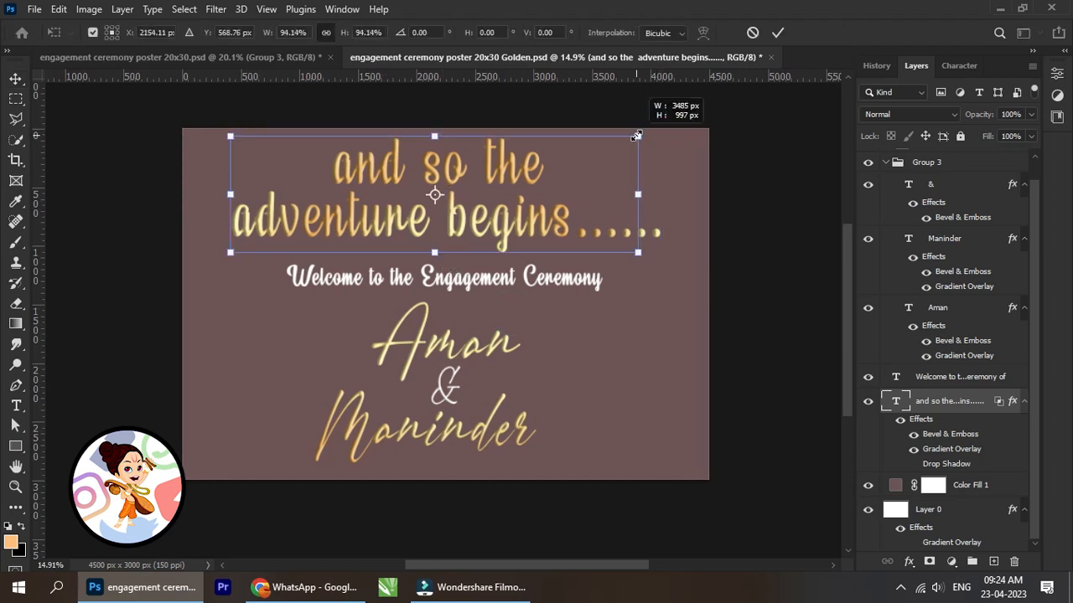
{"action": "left_click_drag", "start_coordinate": [637, 136], "coordinate": [621, 141]}
{"action": "left_click", "coordinate": [778, 33]}
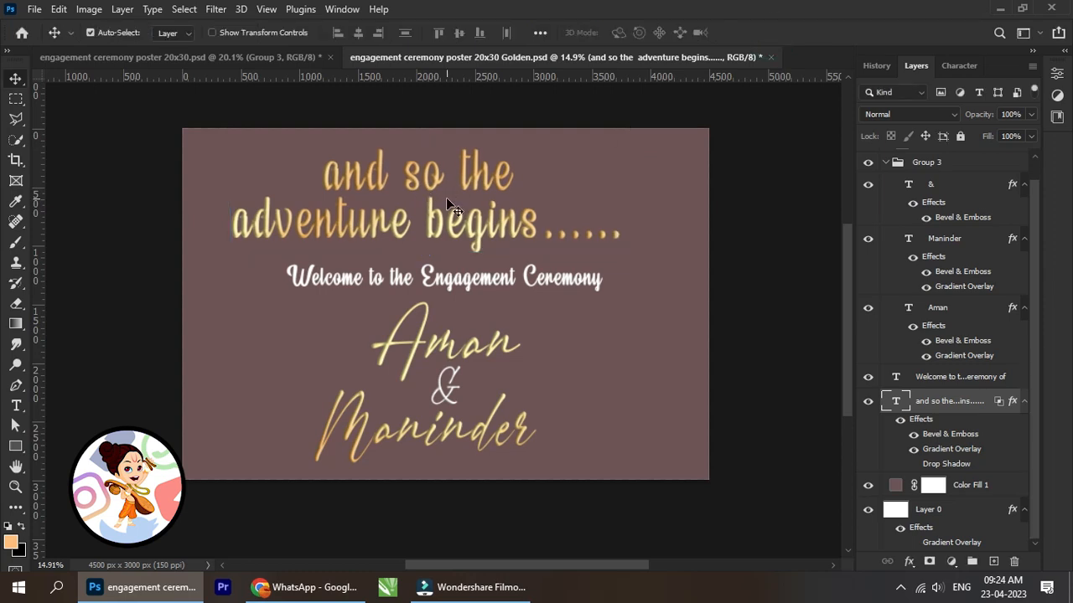
Step: Reposition the reduced quote slightly higher, center it horizontally against Layer 0, and reselect only the quote layer
{"action": "left_click_drag", "start_coordinate": [516, 192], "coordinate": [551, 195]}
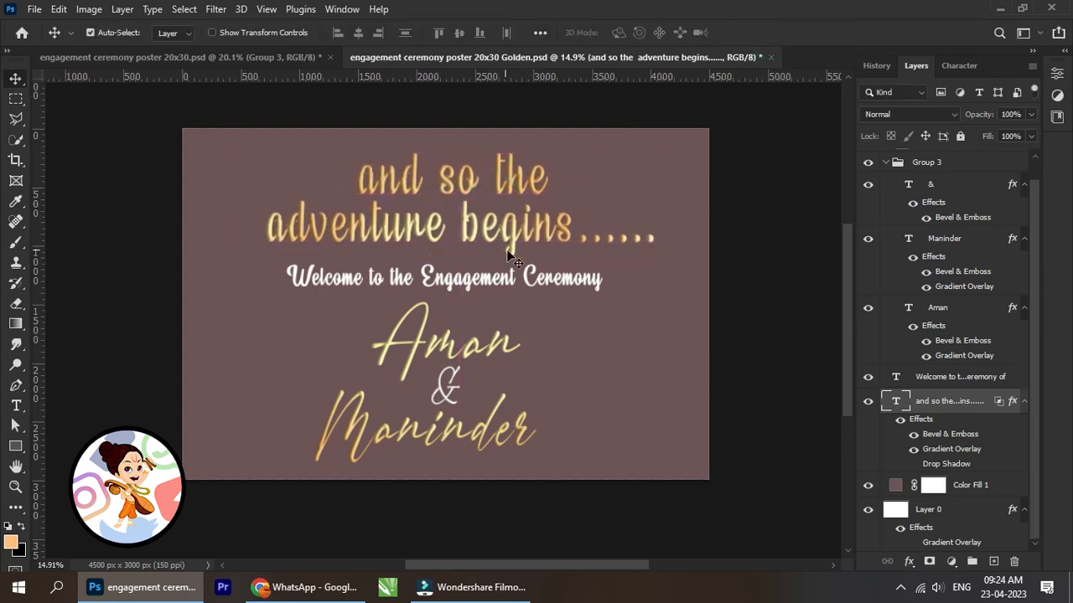
{"action": "left_click_drag", "start_coordinate": [507, 254], "coordinate": [508, 248]}
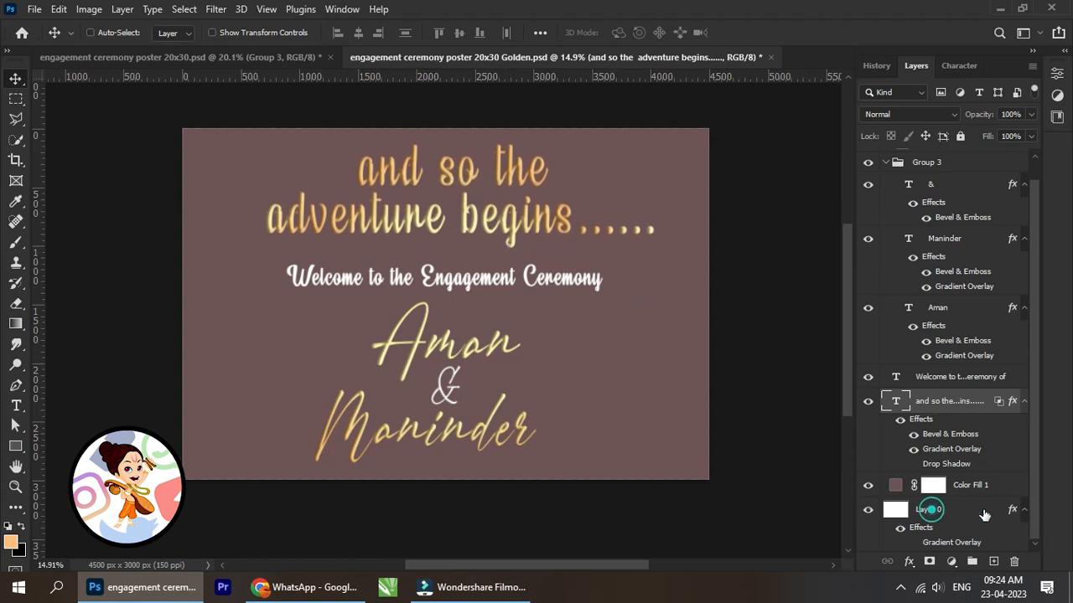
{"action": "left_click", "coordinate": [922, 509]}
{"action": "left_click", "coordinate": [364, 34]}
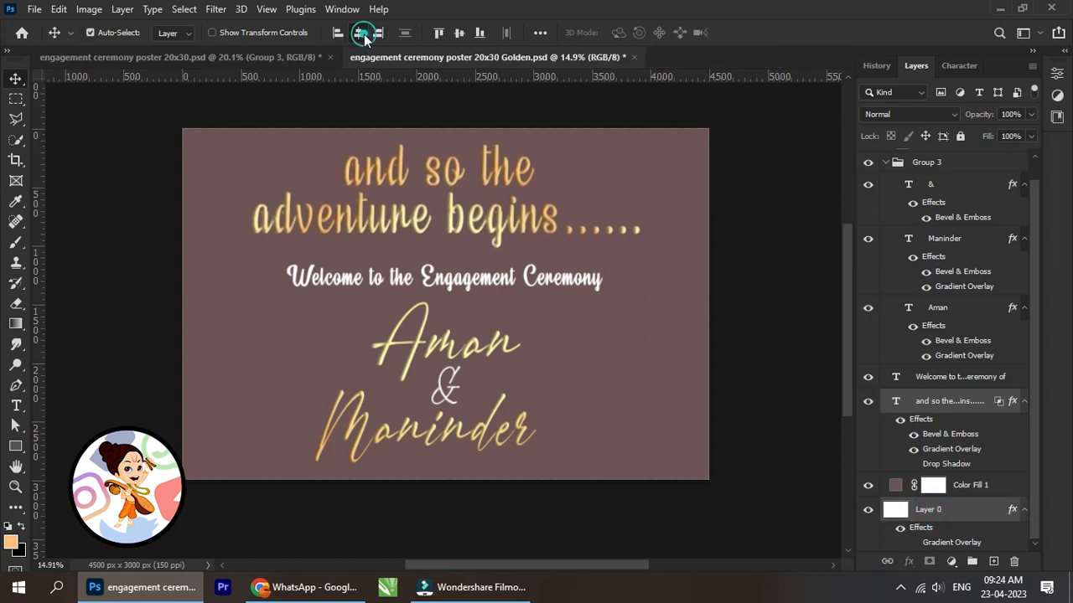
{"action": "left_click", "coordinate": [952, 402]}
Step: Nudge the white welcome line slightly up and enlarge it proportionally to about 109.82%
{"action": "right_click", "coordinate": [573, 289]}
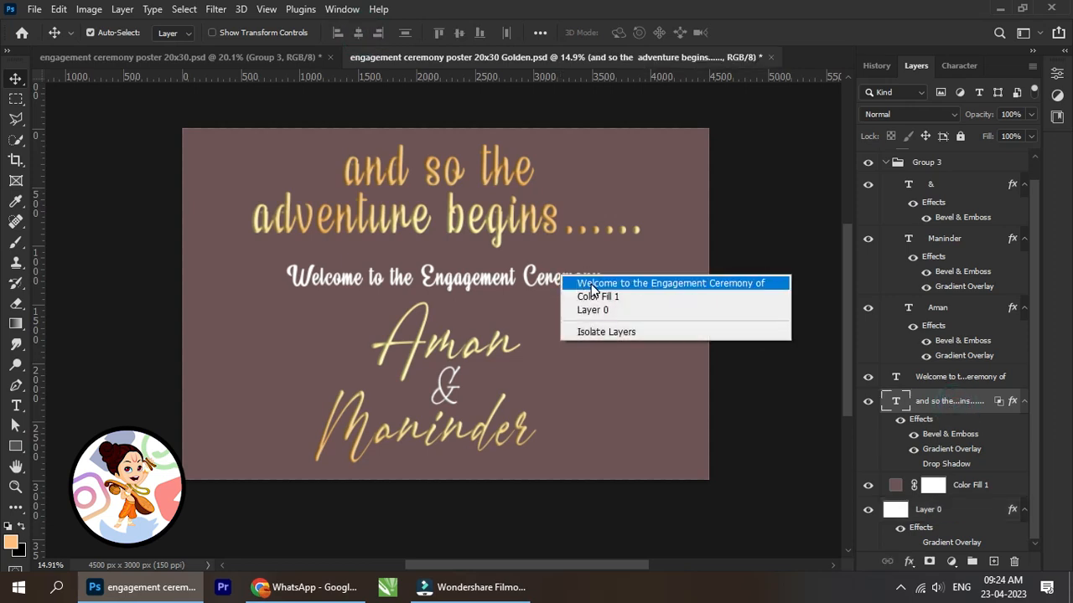
{"action": "left_click", "coordinate": [591, 281]}
{"action": "scroll", "coordinate": [414, 275], "scroll_direction": "up", "scroll_amount": 1}
{"action": "key", "text": "shift+Up"}
{"action": "key", "text": "shift+Up"}
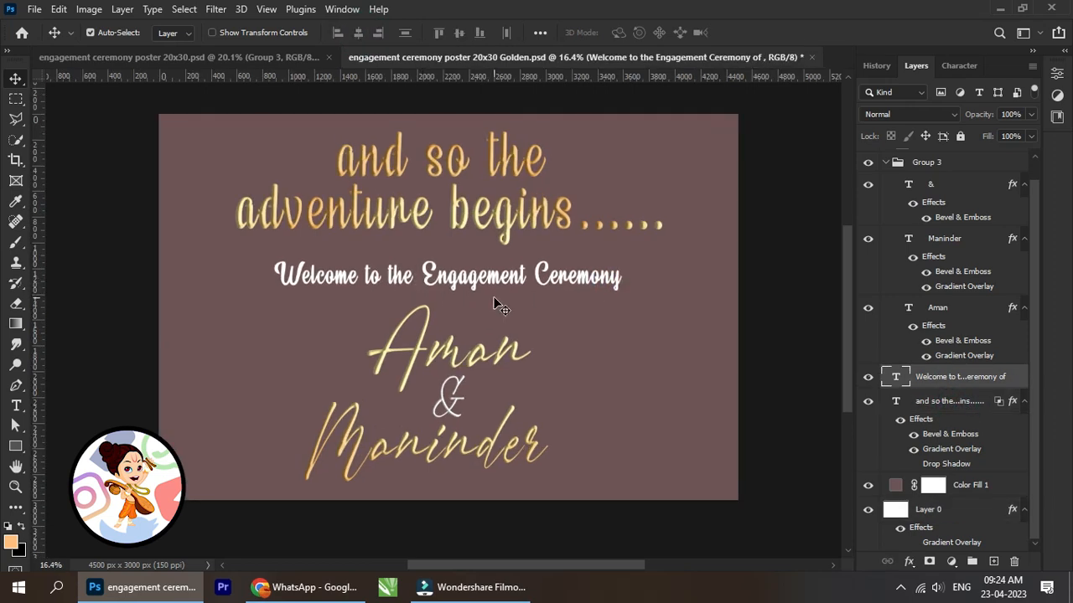
{"action": "key", "text": "ctrl+t"}
{"action": "left_click_drag", "start_coordinate": [628, 294], "coordinate": [662, 313]}
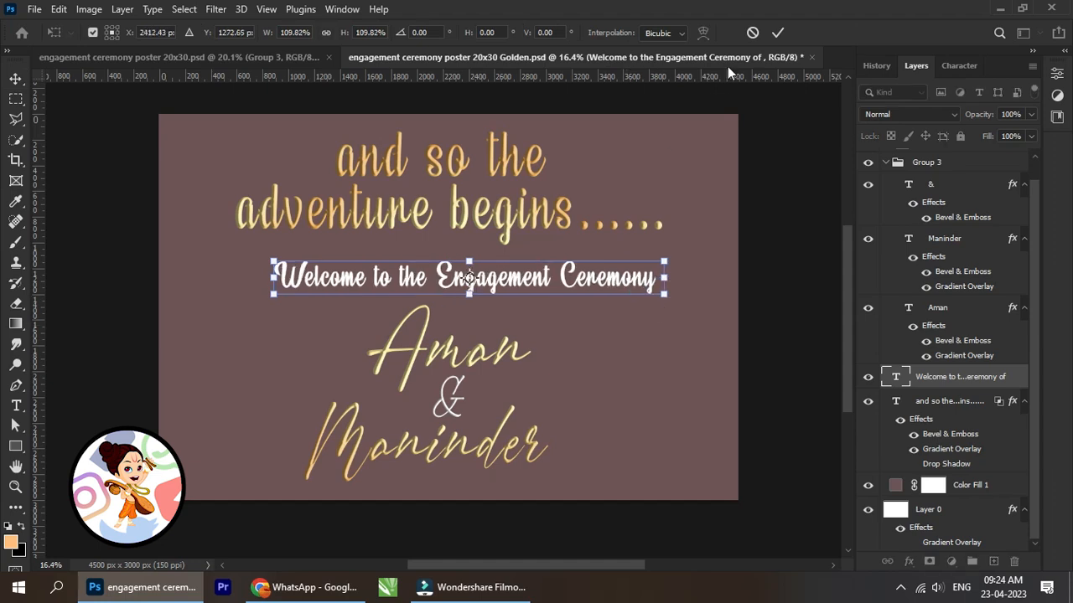
{"action": "left_click", "coordinate": [777, 33]}
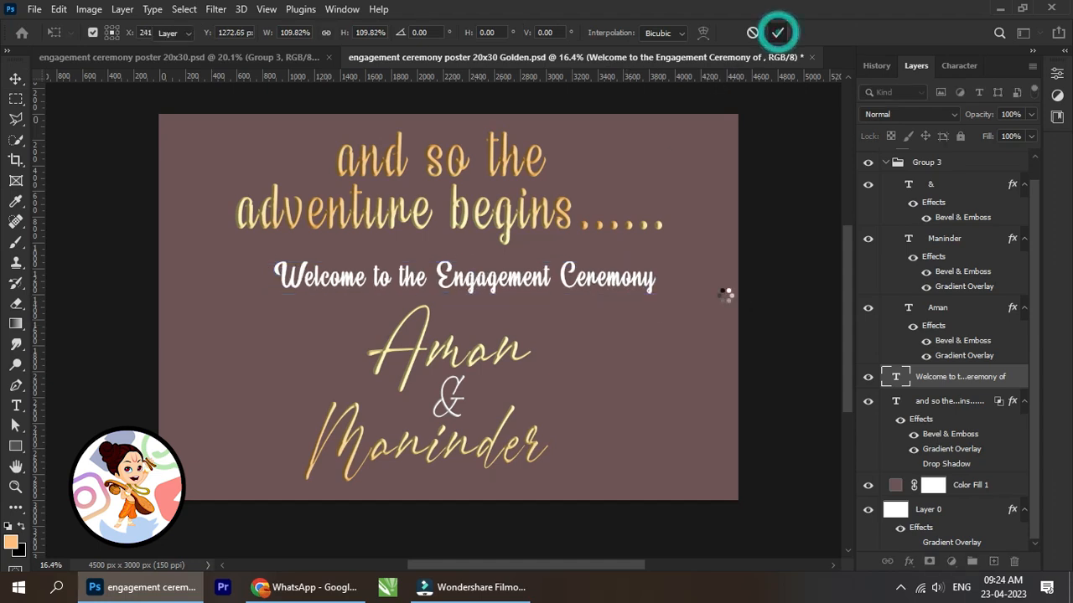
Step: Center the enlarged welcome line horizontally against Layer 0 and nudge it slightly up toward the quote
{"action": "left_click", "coordinate": [953, 512]}
{"action": "left_click", "coordinate": [358, 33]}
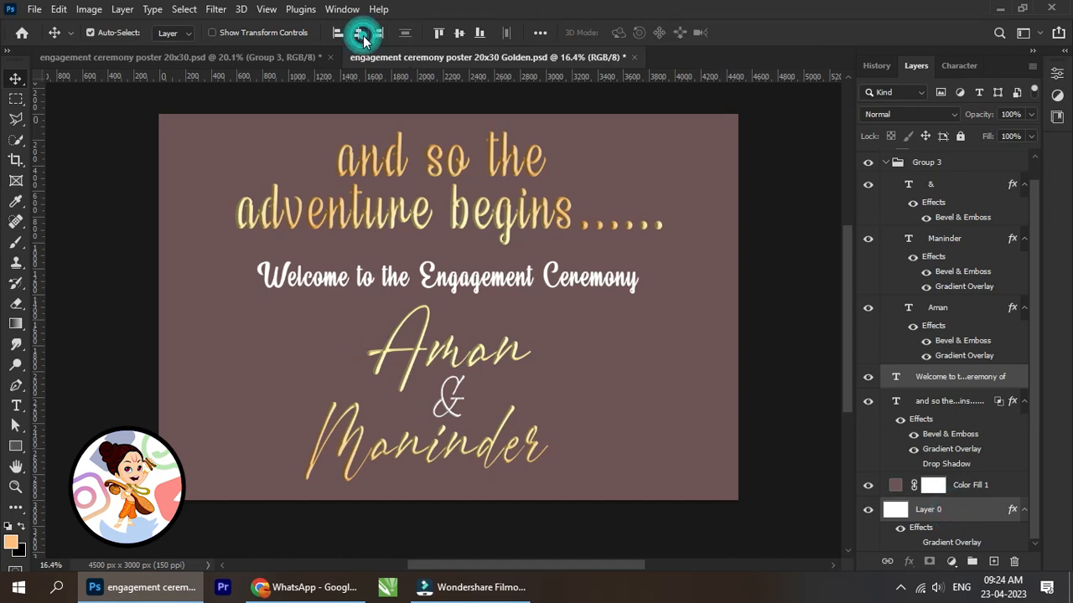
{"action": "left_click", "coordinate": [951, 377]}
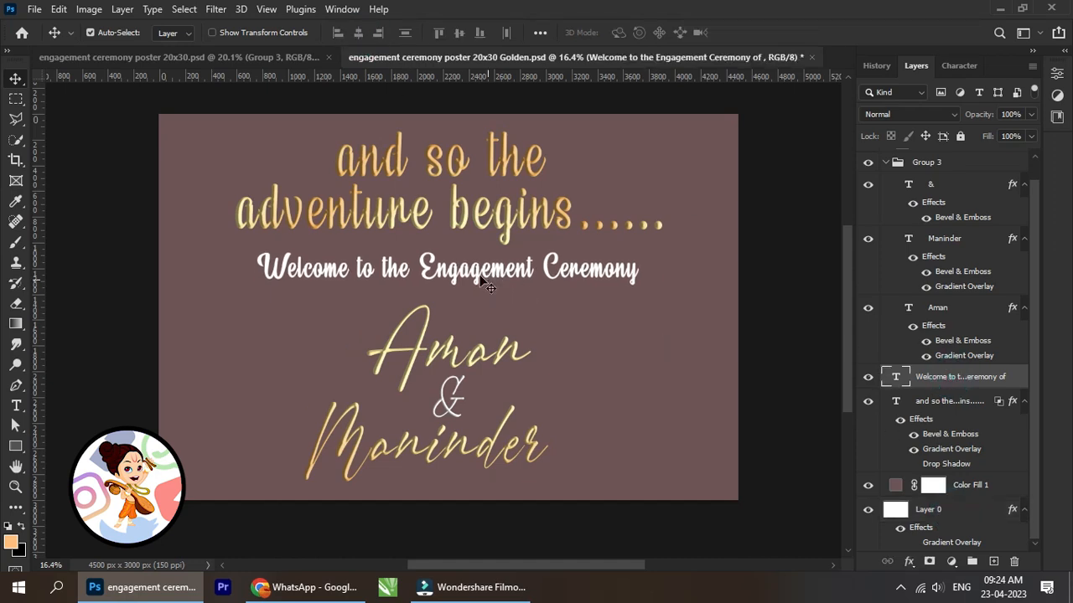
Step: Recolor the words "Engagement Ceremony" in the welcome line golden orange, leaving "Welcome to the" white
{"action": "scroll", "coordinate": [426, 268], "scroll_direction": "up", "scroll_amount": 2}
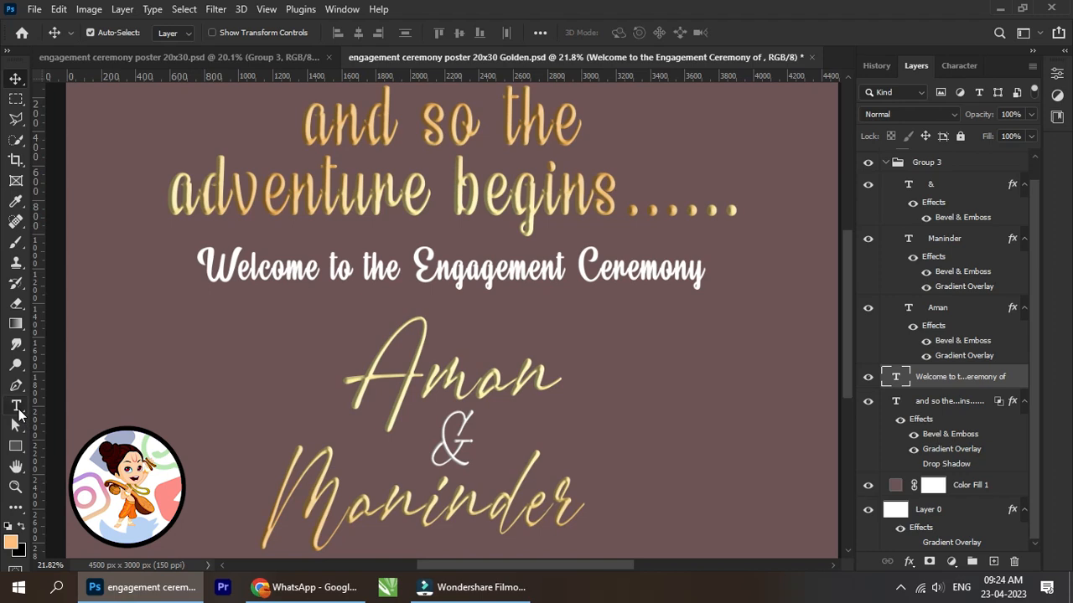
{"action": "left_click", "coordinate": [16, 406]}
{"action": "left_click", "coordinate": [419, 266]}
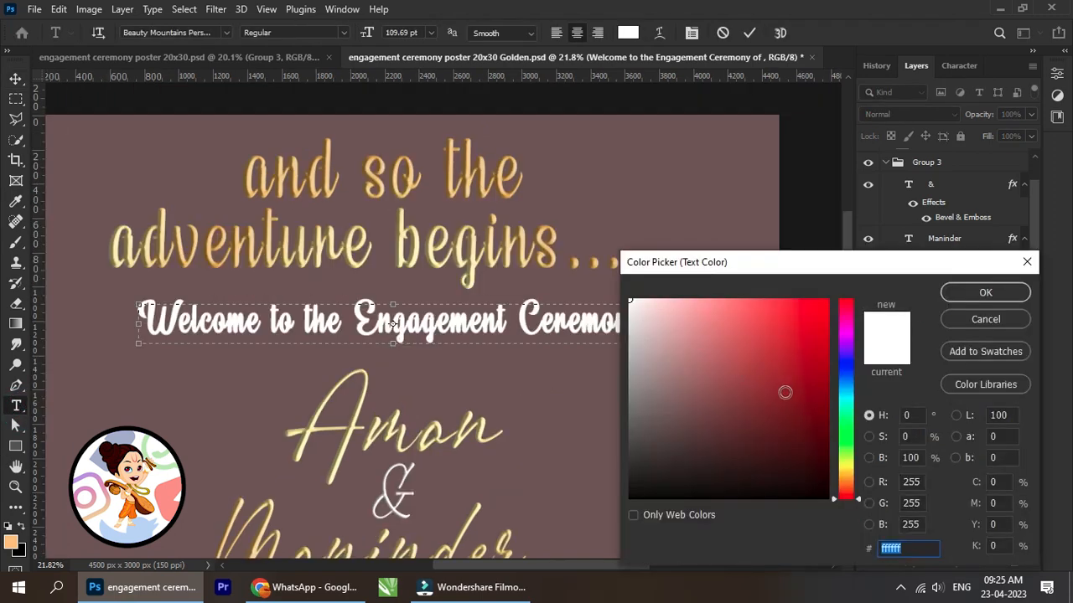
{"action": "mouse_move", "coordinate": [786, 392]}
{"action": "left_mouse_down"}
{"action": "mouse_move", "coordinate": [795, 378]}
{"action": "mouse_move", "coordinate": [783, 391]}
{"action": "mouse_move", "coordinate": [843, 474]}
{"action": "left_mouse_up"}
{"action": "mouse_move", "coordinate": [806, 413]}
{"action": "left_mouse_down"}
{"action": "mouse_move", "coordinate": [807, 328]}
{"action": "mouse_move", "coordinate": [824, 303]}
{"action": "mouse_move", "coordinate": [790, 323]}
{"action": "mouse_move", "coordinate": [761, 309]}
{"action": "left_mouse_up"}
{"action": "left_click", "coordinate": [972, 294]}
{"action": "left_click", "coordinate": [15, 77]}
{"action": "scroll", "coordinate": [401, 310], "scroll_direction": "down", "scroll_amount": 2}
{"action": "scroll", "coordinate": [385, 348], "scroll_direction": "down", "scroll_amount": 2}
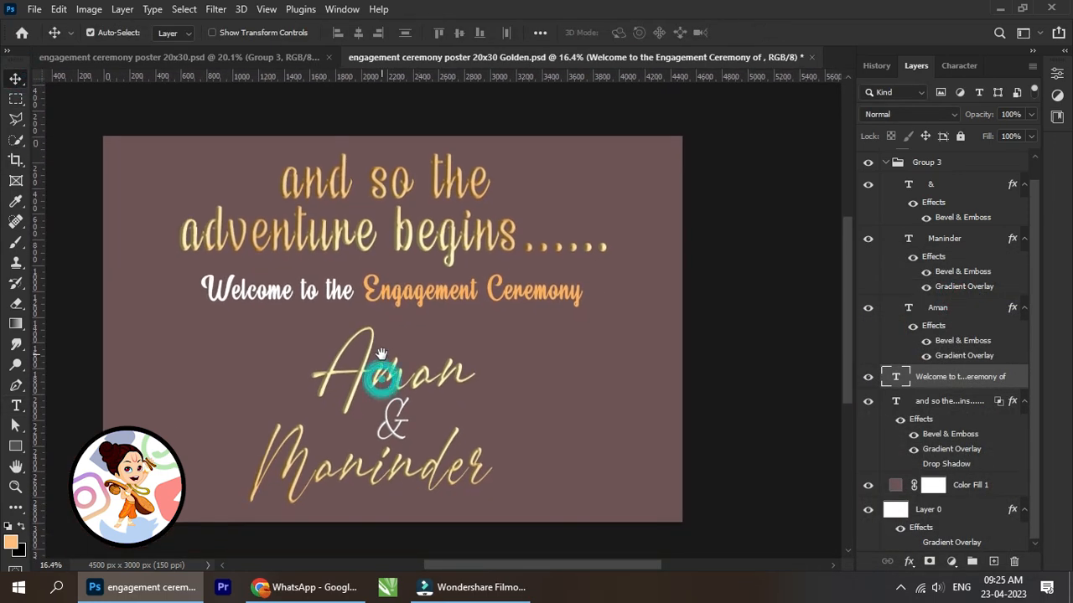
{"action": "scroll", "coordinate": [381, 357], "scroll_direction": "up", "scroll_amount": 1}
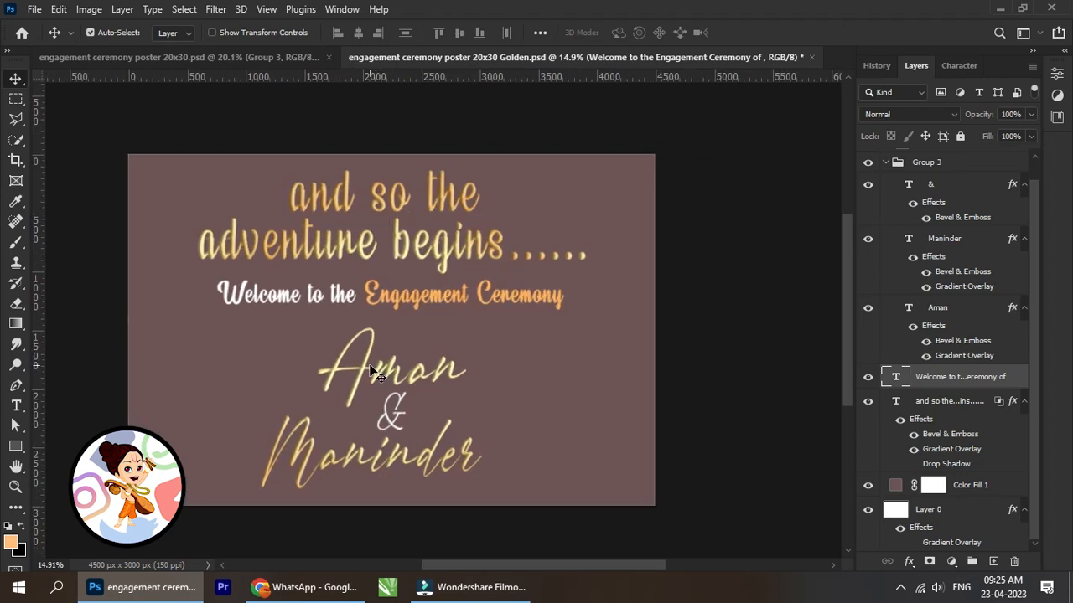
Step: Nudge the two-color welcome line down to widen the gap below the quote
{"action": "right_click", "coordinate": [454, 298]}
{"action": "left_click", "coordinate": [470, 304]}
{"action": "key", "text": "shift+Down"}
{"action": "key", "text": "shift+Down"}
{"action": "key", "text": "shift+Down"}
{"action": "key", "text": "shift+Down"}
{"action": "key", "text": "shift+Down"}
{"action": "key", "text": "shift+Down"}
{"action": "key", "text": "shift+Down"}
{"action": "key", "text": "shift+Down"}
{"action": "key", "text": "shift+Down"}
{"action": "key", "text": "shift+Up"}
{"action": "key", "text": "shift+Up"}
{"action": "key", "text": "shift+Up"}
{"action": "scroll", "coordinate": [469, 392], "scroll_direction": "down", "scroll_amount": 2}
{"action": "left_click_drag", "start_coordinate": [470, 423], "coordinate": [406, 412]}
{"action": "scroll", "coordinate": [452, 345], "scroll_direction": "up", "scroll_amount": 2}
Step: Nudge the golden adventure quote up toward the poster's upper edge
{"action": "right_click", "coordinate": [424, 201]}
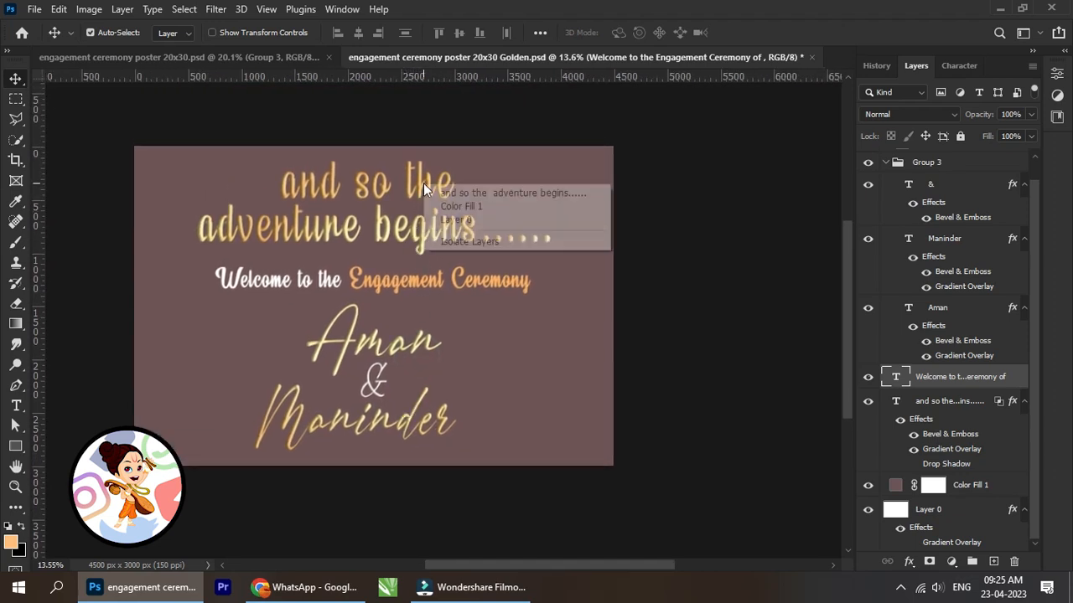
{"action": "left_click", "coordinate": [449, 191]}
{"action": "key", "text": "shift+Up"}
{"action": "key", "text": "shift+Up"}
{"action": "key", "text": "shift+Up"}
{"action": "key", "text": "shift+Up"}
{"action": "key", "text": "shift+Up"}
{"action": "key", "text": "shift+Up"}
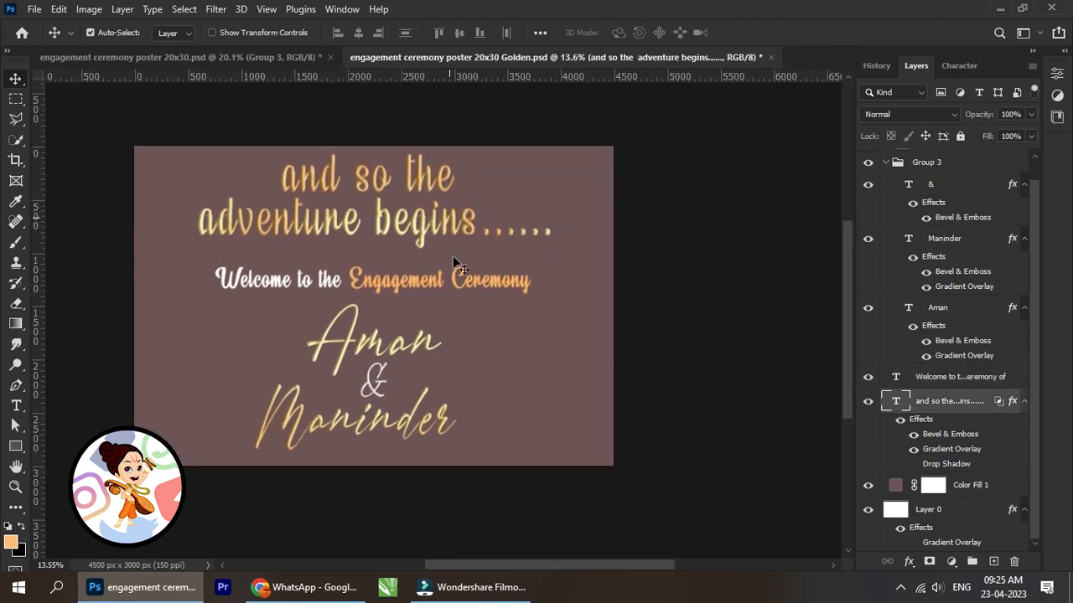
Step: Nudge the welcome line up so it sits closer to the raised quote
{"action": "right_click", "coordinate": [415, 287]}
{"action": "left_click", "coordinate": [442, 298]}
{"action": "key", "text": "shift+Up"}
{"action": "key", "text": "shift+Up"}
{"action": "key", "text": "shift+Up"}
{"action": "key", "text": "shift+Up"}
{"action": "key", "text": "shift+Up"}
{"action": "key", "text": "shift+Up"}
{"action": "key", "text": "shift+Up"}
{"action": "key", "text": "shift+Up"}
{"action": "key", "text": "shift+Up"}
{"action": "key", "text": "shift+Up"}
{"action": "key", "text": "shift+Up"}
{"action": "key", "text": "shift+Up"}
{"action": "key", "text": "shift+Up"}
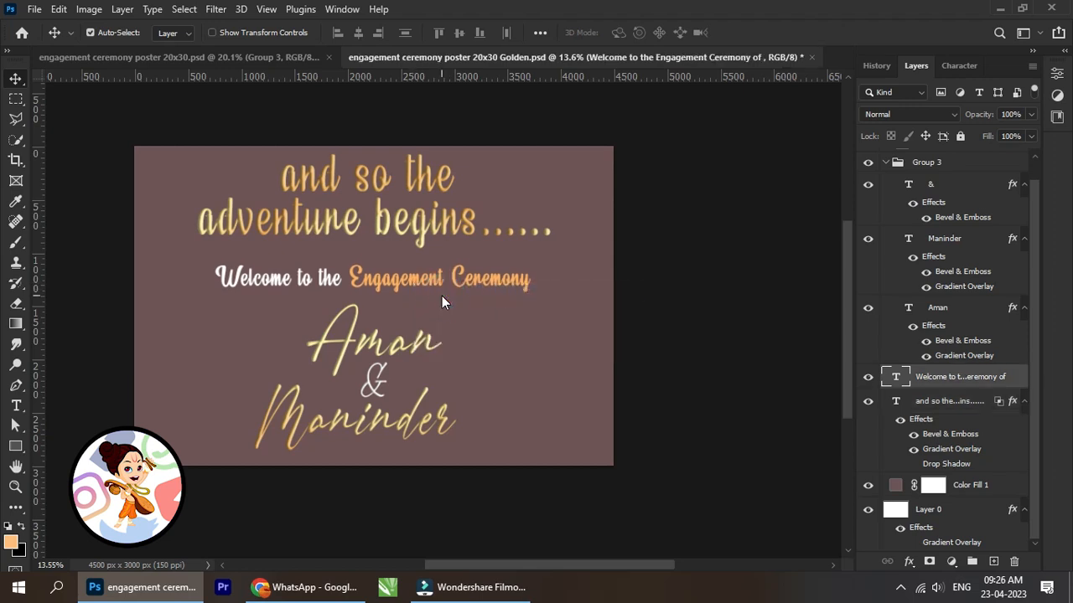
Step: Nudge the group with the couple's names, Group 3, up toward the welcome line
{"action": "right_click", "coordinate": [367, 339]}
{"action": "left_click", "coordinate": [382, 346]}
{"action": "key", "text": "shift+Up"}
{"action": "key", "text": "shift+Up"}
{"action": "key", "text": "shift+Up"}
{"action": "key", "text": "shift+Up"}
{"action": "key", "text": "shift+Up"}
{"action": "key", "text": "shift+Up"}
{"action": "key", "text": "shift+Up"}
{"action": "key", "text": "shift+Up"}
{"action": "key", "text": "shift+Up"}
{"action": "key", "text": "shift+Up"}
{"action": "key", "text": "shift+Up"}
{"action": "key", "text": "shift+Up"}
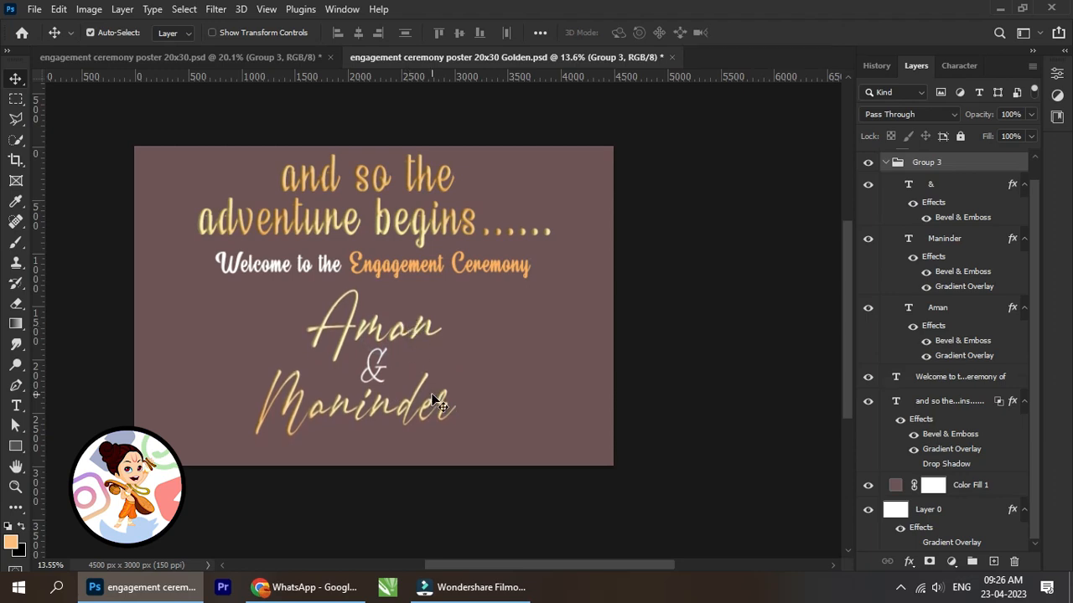
Step: Scale the couple's names group down proportionally to about 94.23% and nudge it right toward the poster's center
{"action": "key", "text": "ctrl+t"}
{"action": "left_click_drag", "start_coordinate": [455, 434], "coordinate": [443, 426]}
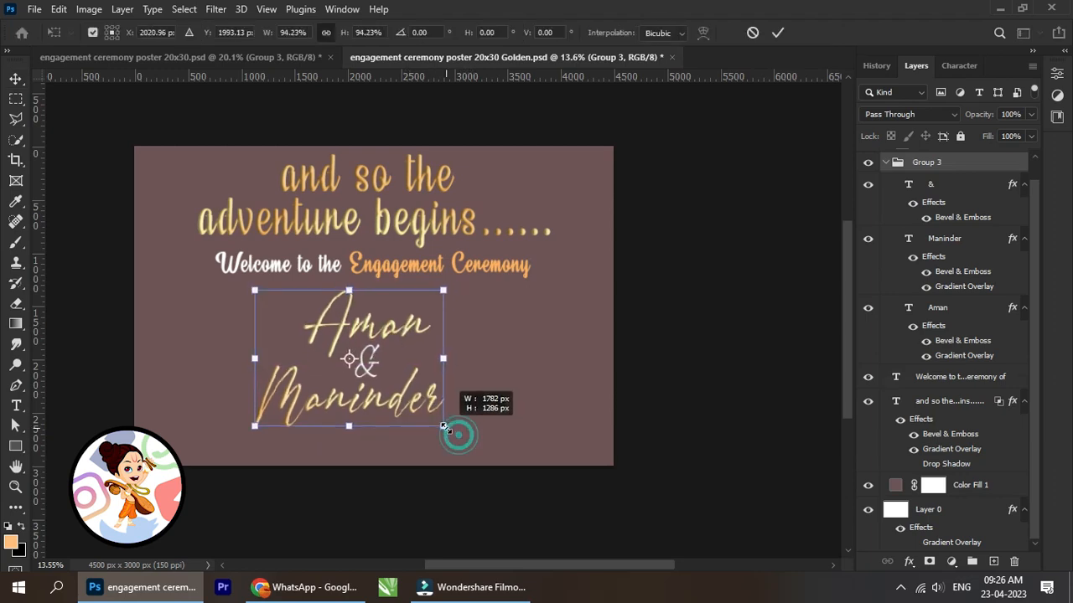
{"action": "left_click", "coordinate": [778, 32]}
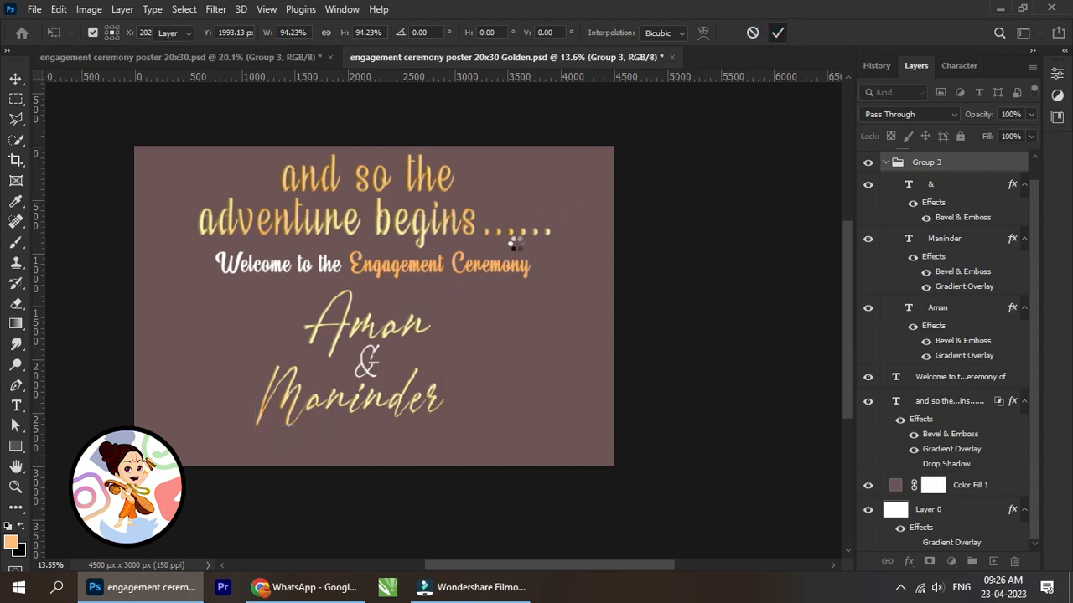
{"action": "key", "text": "shift+Right"}
{"action": "key", "text": "shift+Right"}
{"action": "key", "text": "shift+Right"}
{"action": "key", "text": "shift+Right"}
{"action": "key", "text": "shift+Right"}
{"action": "key", "text": "shift+Right"}
{"action": "key", "text": "shift+Right"}
{"action": "key", "text": "shift+Right"}
{"action": "key", "text": "shift+Right"}
{"action": "key", "text": "shift+Right"}
{"action": "key", "text": "shift+Right"}
{"action": "key", "text": "shift+Right"}
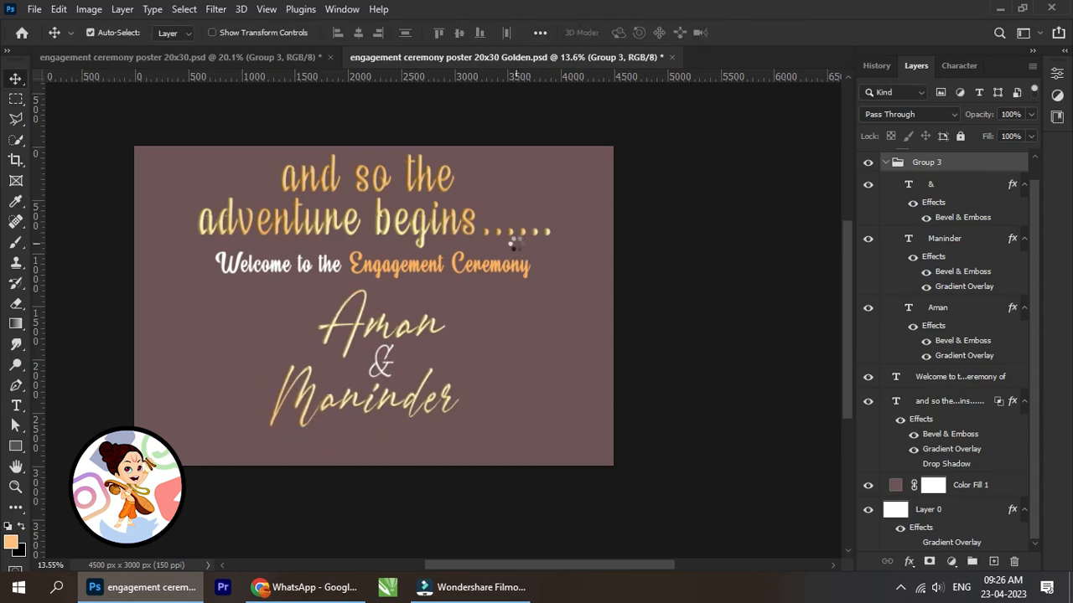
Step: Nudge the welcome line slightly down to balance its spacing between the quote and the names
{"action": "right_click", "coordinate": [408, 269]}
{"action": "left_click", "coordinate": [438, 275]}
{"action": "key", "text": "shift+Down"}
{"action": "key", "text": "shift+Down"}
{"action": "key", "text": "shift+Down"}
{"action": "key", "text": "shift+Down"}
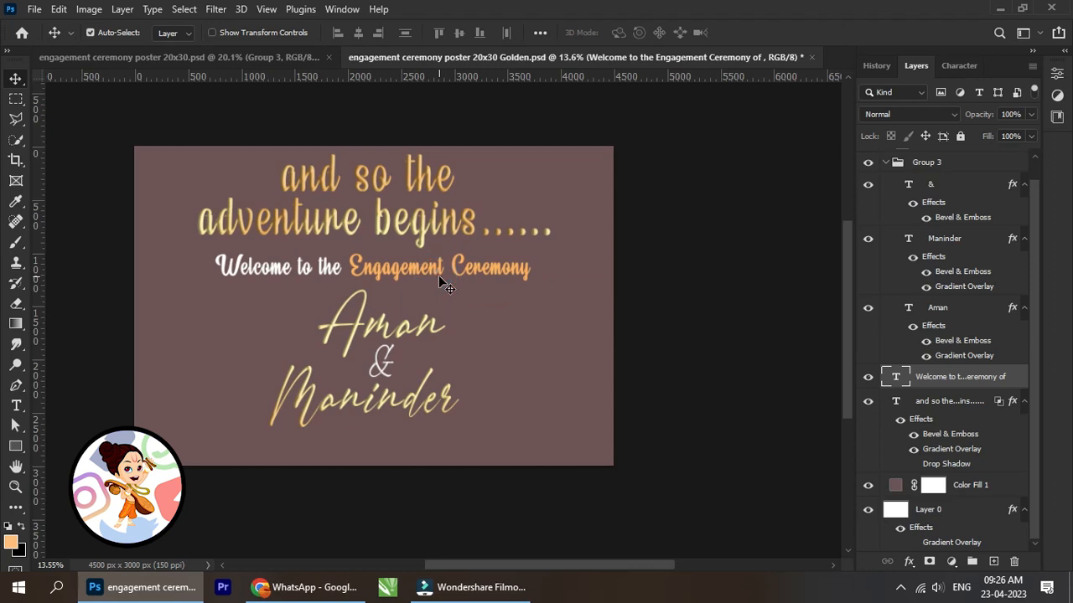
Step: Add the text "23 APRIL 2023" in light orange Aquatico below the couple's names
{"action": "scroll", "coordinate": [411, 320], "scroll_direction": "down", "scroll_amount": 2}
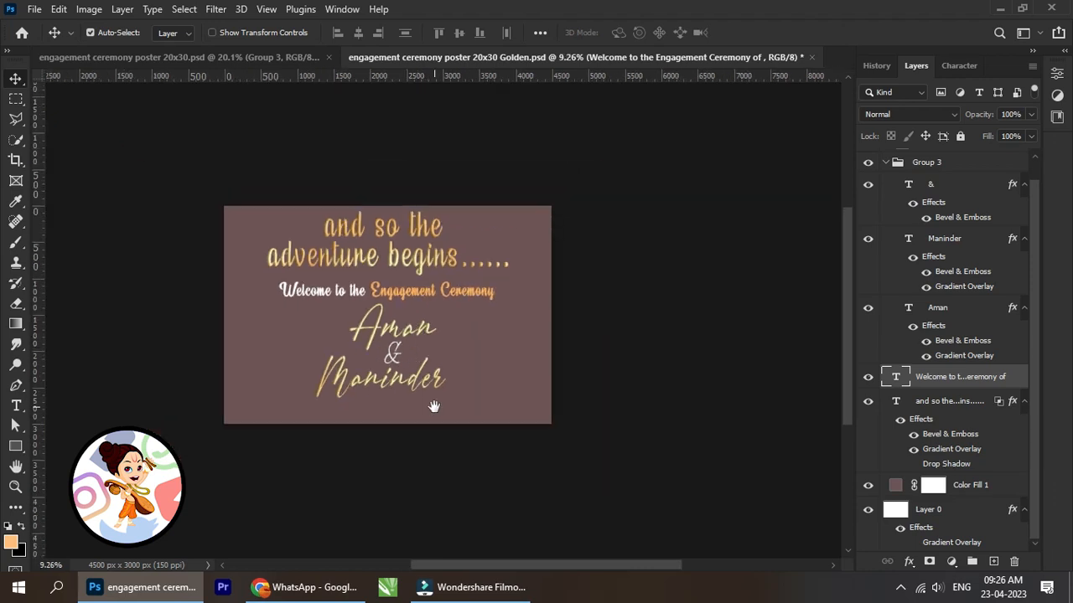
{"action": "left_click_drag", "start_coordinate": [434, 407], "coordinate": [402, 339]}
{"action": "scroll", "coordinate": [369, 343], "scroll_direction": "up", "scroll_amount": 2}
{"action": "left_click_drag", "start_coordinate": [371, 394], "coordinate": [378, 324]}
{"action": "scroll", "coordinate": [372, 377], "scroll_direction": "up", "scroll_amount": 2}
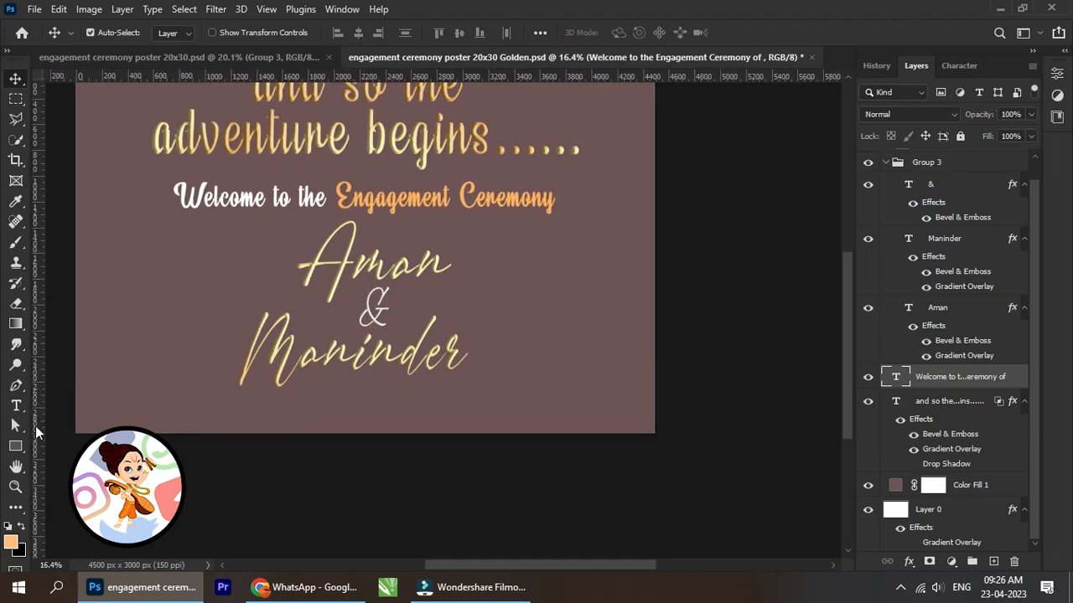
{"action": "scroll", "coordinate": [37, 432], "scroll_direction": "up", "scroll_amount": 1}
{"action": "left_click", "coordinate": [16, 406]}
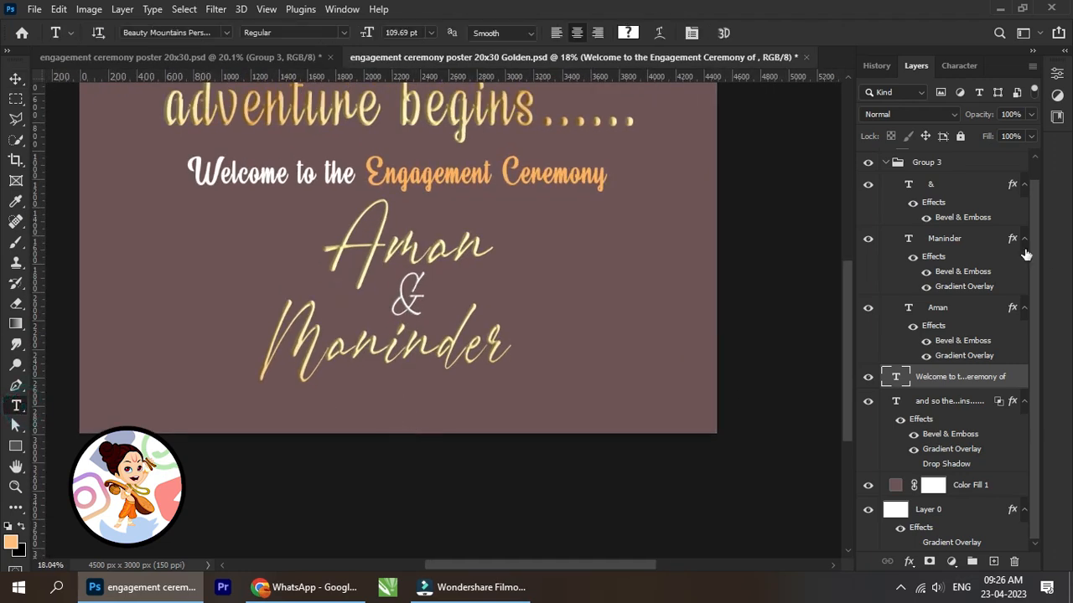
{"action": "scroll", "coordinate": [951, 231], "scroll_direction": "up", "scroll_amount": 1}
{"action": "left_click", "coordinate": [884, 183]}
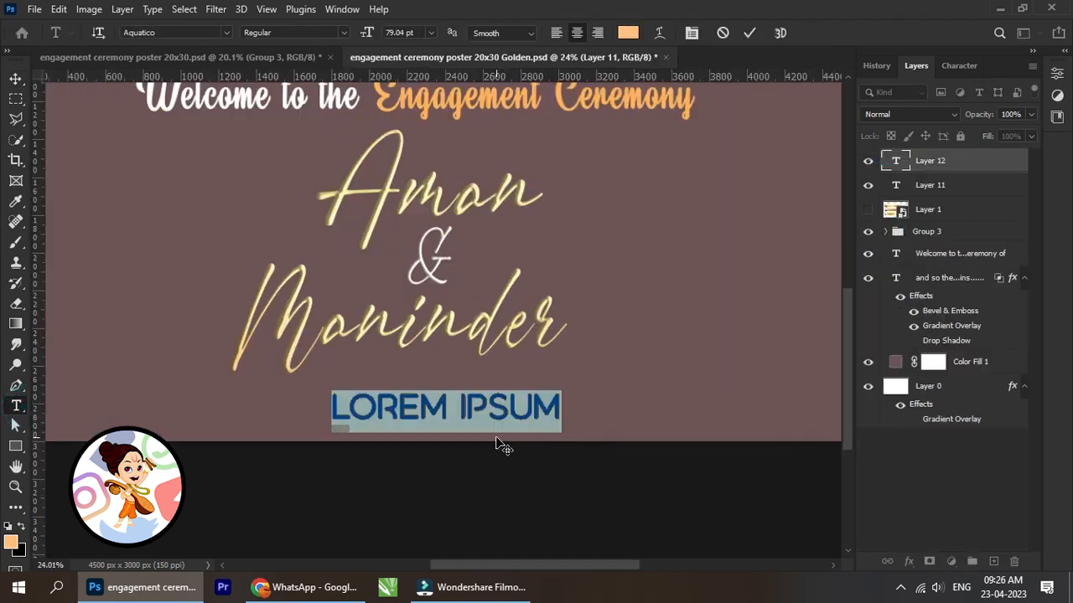
{"action": "type", "text": "23"}
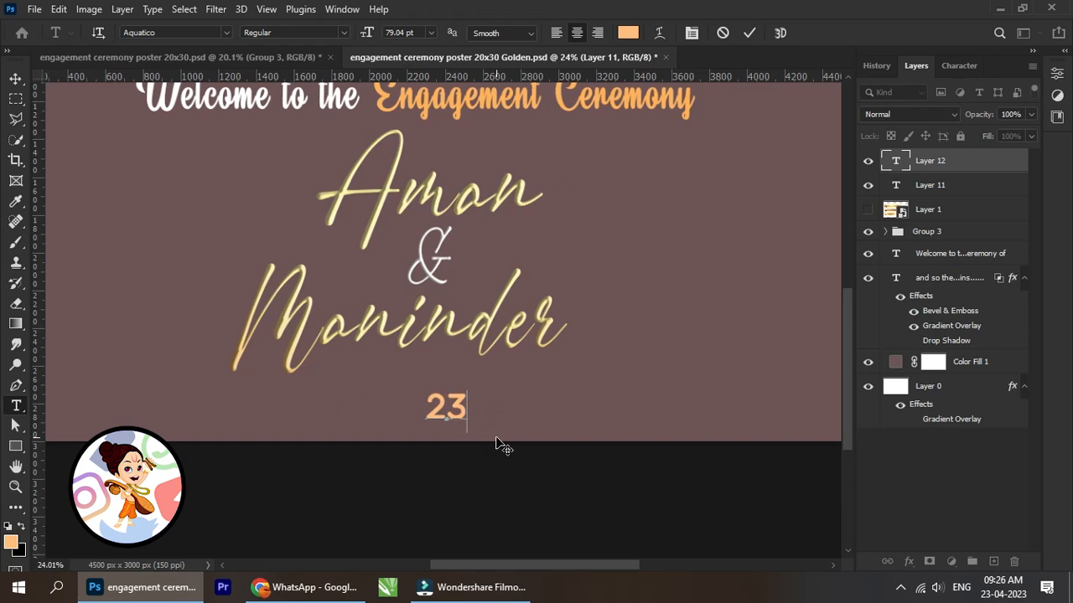
{"action": "type", "text": "-"}
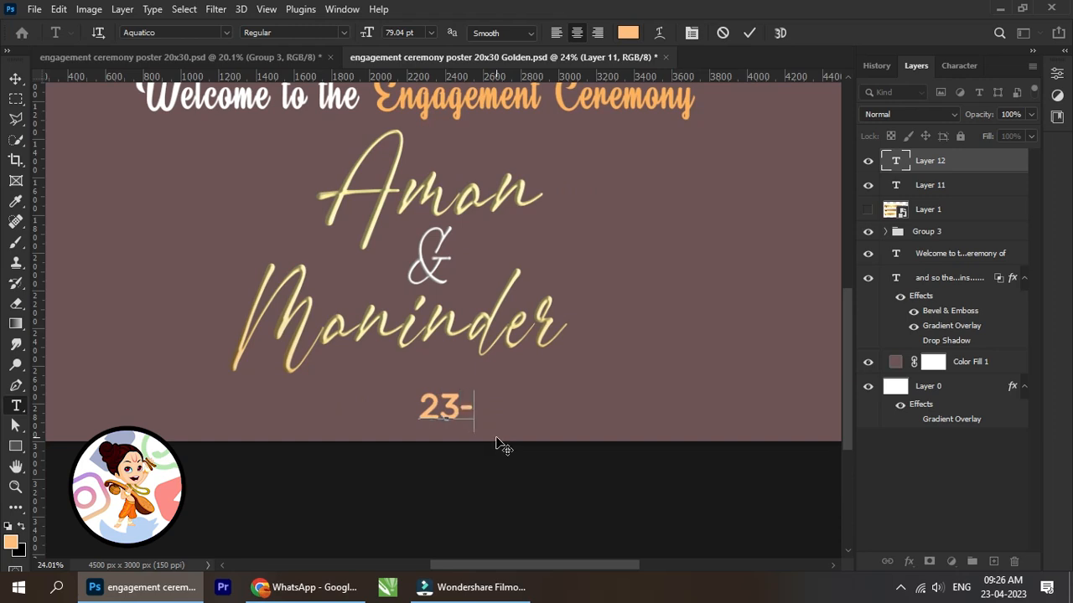
{"action": "key", "text": "BackSpace"}
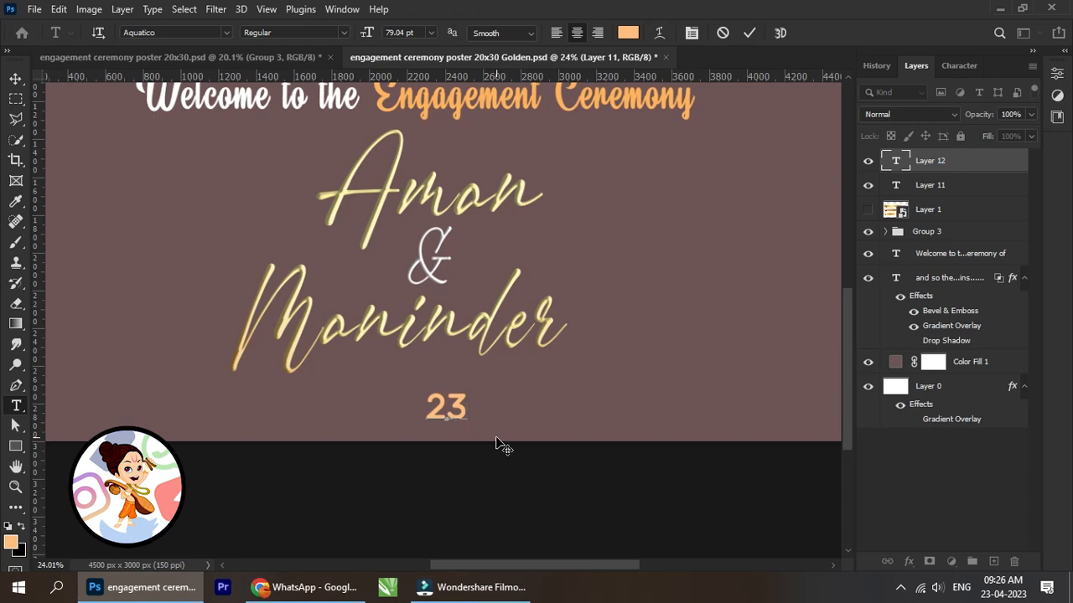
{"action": "type", "text": "APRIL"}
{"action": "left_click", "coordinate": [423, 409]}
{"action": "type", "text": "APRIL"}
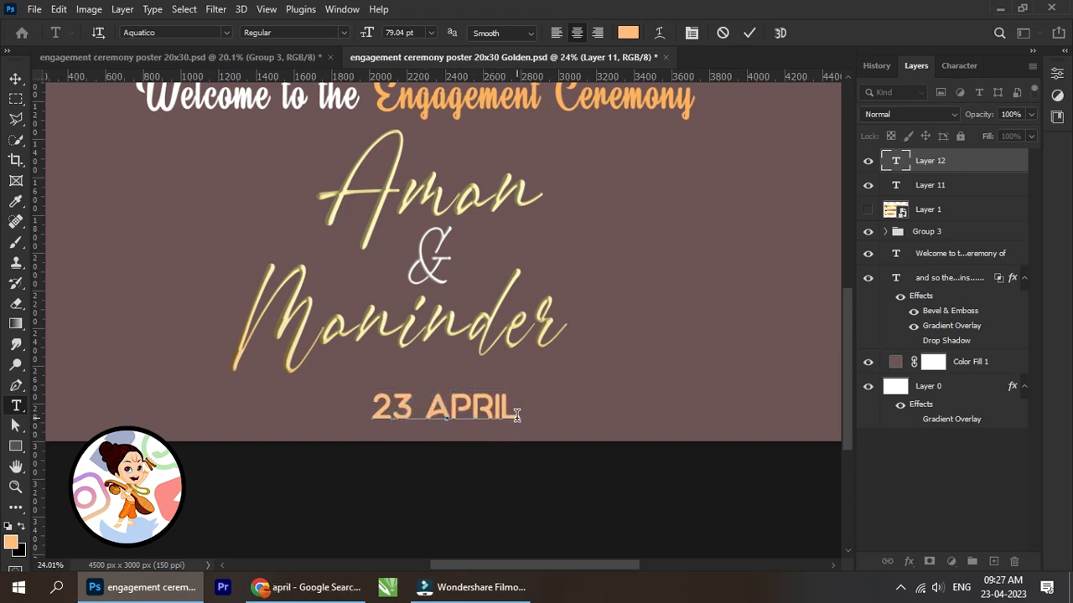
{"action": "type", "text": " 2023"}
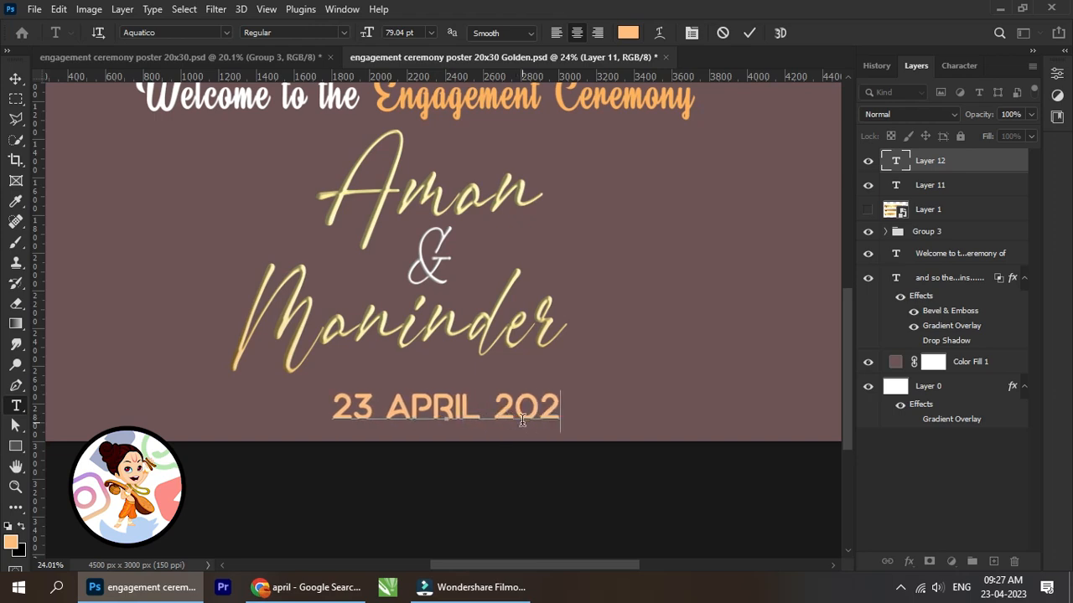
{"action": "left_click", "coordinate": [15, 78]}
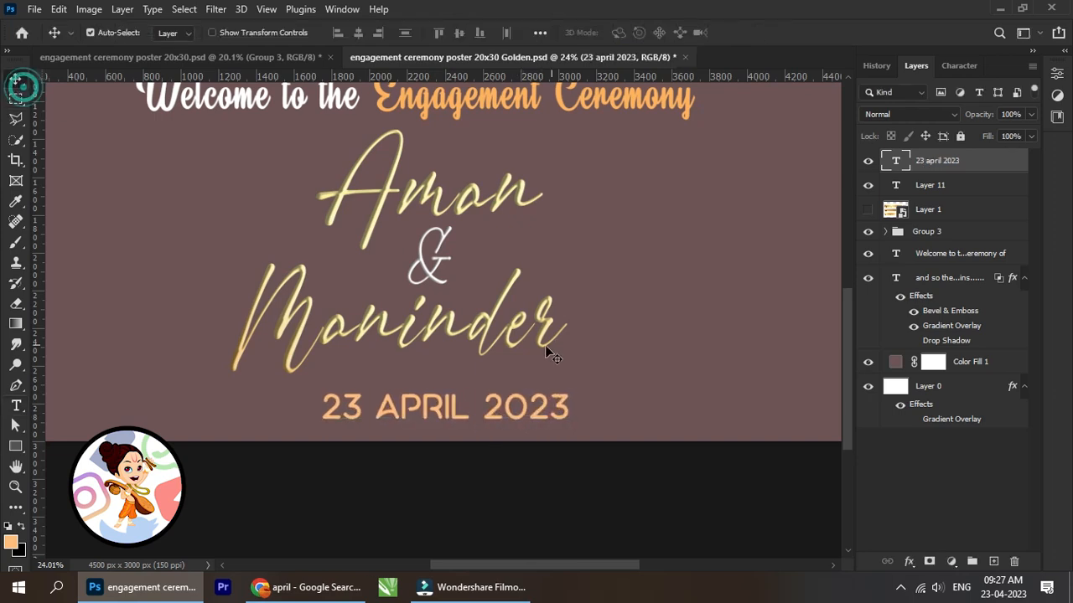
Step: Nudge the "23 APRIL 2023" date line left to sit under the couple's names
{"action": "key", "text": "shift+Left"}
{"action": "key", "text": "shift+Left"}
{"action": "key", "text": "shift+Left"}
{"action": "key", "text": "shift+Left"}
{"action": "key", "text": "shift+Left"}
{"action": "key", "text": "shift+Left"}
{"action": "key", "text": "shift+Left"}
{"action": "key", "text": "shift+Left"}
{"action": "key", "text": "shift+Left"}
{"action": "key", "text": "shift+Left"}
Step: Preview different fonts on the date line and apply Ebrima Regular to it
{"action": "scroll", "coordinate": [506, 379], "scroll_direction": "down", "scroll_amount": 4}
{"action": "left_click_drag", "start_coordinate": [465, 380], "coordinate": [466, 417]}
{"action": "scroll", "coordinate": [467, 430], "scroll_direction": "up", "scroll_amount": 2}
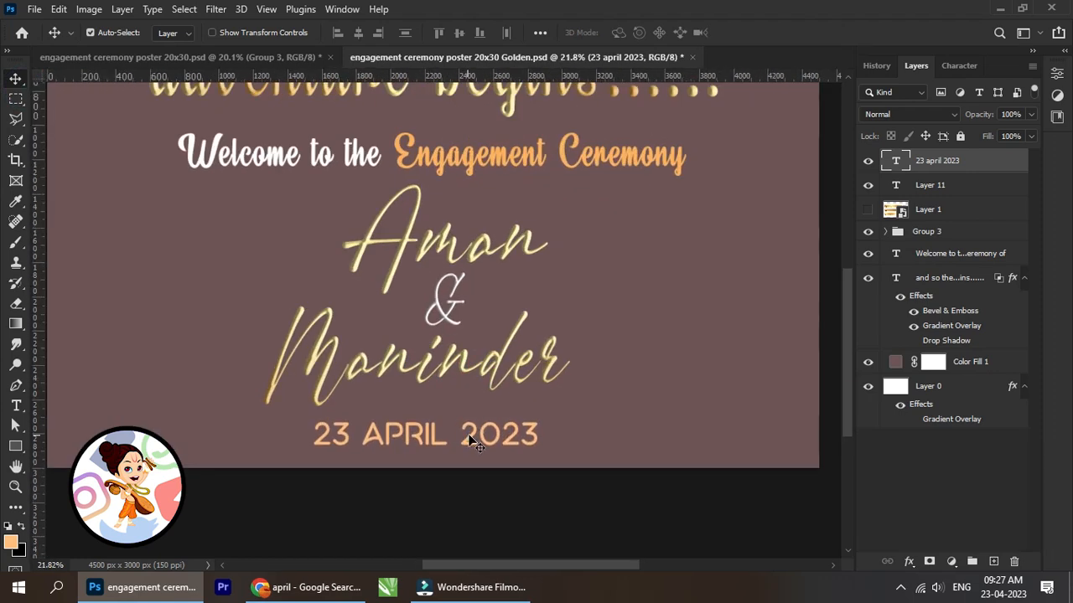
{"action": "left_click", "coordinate": [957, 66]}
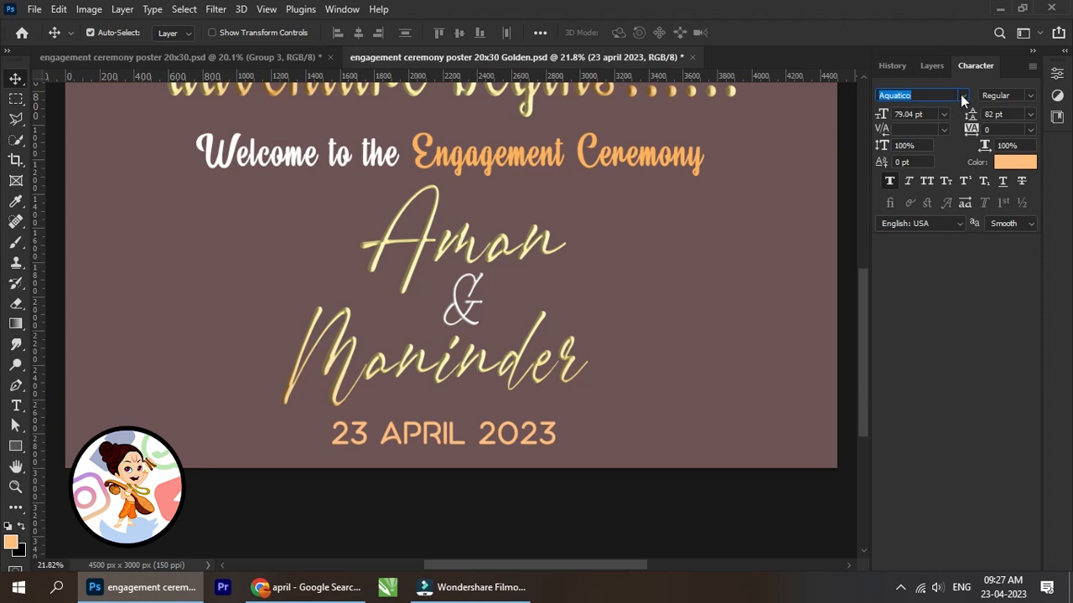
{"action": "left_click", "coordinate": [963, 95]}
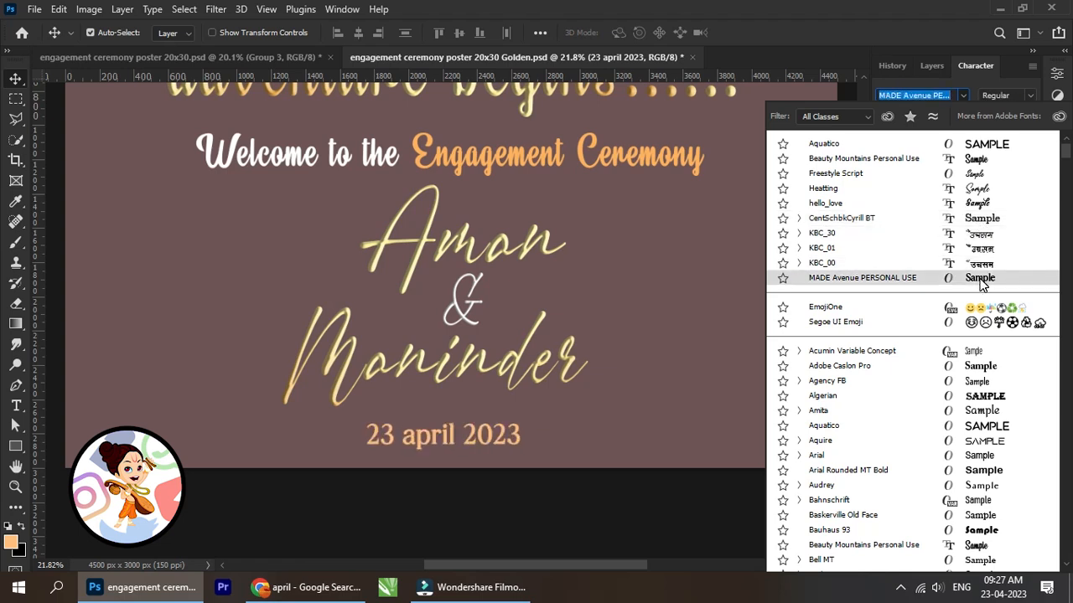
{"action": "scroll", "coordinate": [982, 285], "scroll_direction": "down", "scroll_amount": 6}
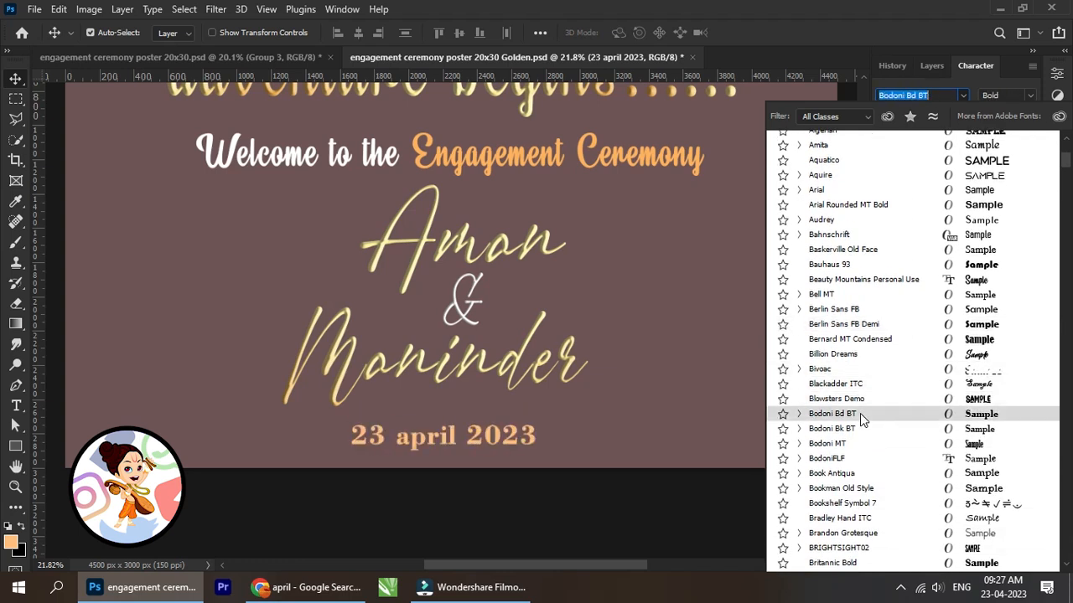
{"action": "scroll", "coordinate": [863, 415], "scroll_direction": "down", "scroll_amount": 3}
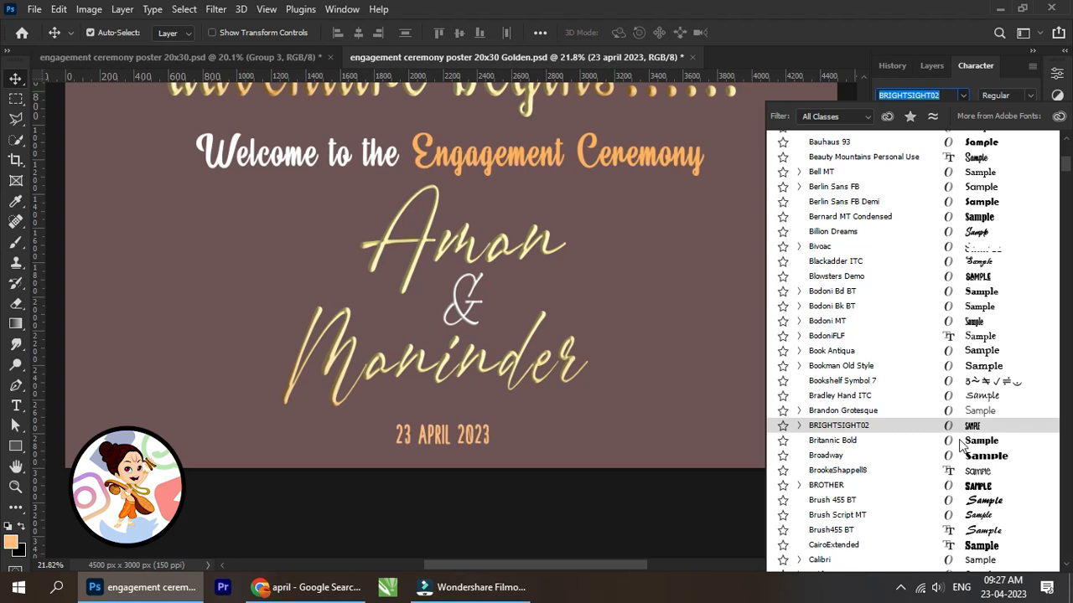
{"action": "scroll", "coordinate": [963, 444], "scroll_direction": "down", "scroll_amount": 2}
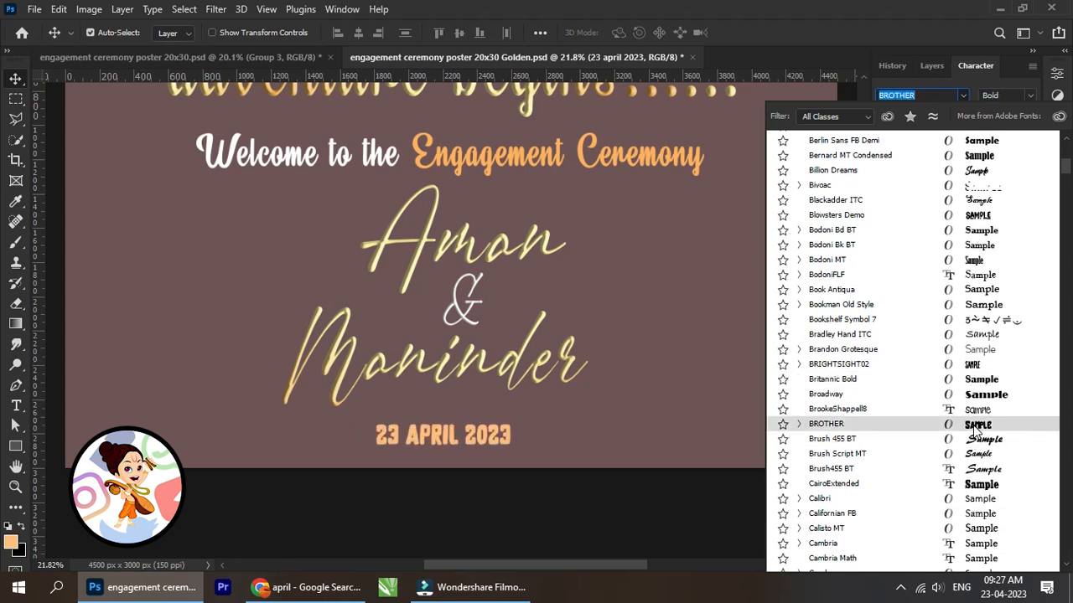
{"action": "scroll", "coordinate": [974, 430], "scroll_direction": "down", "scroll_amount": 2}
{"action": "scroll", "coordinate": [986, 430], "scroll_direction": "down", "scroll_amount": 3}
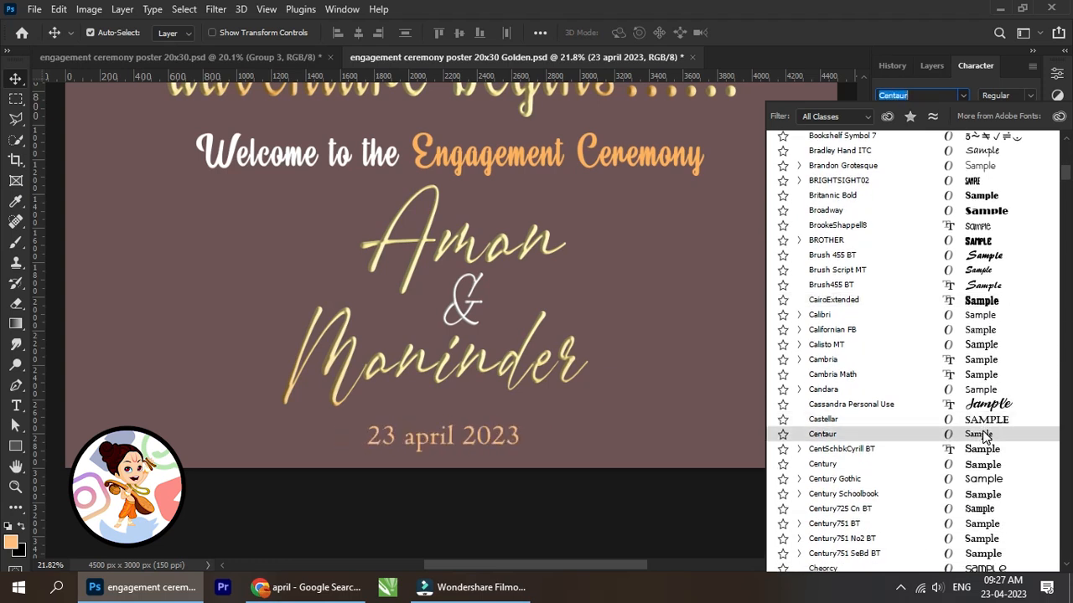
{"action": "scroll", "coordinate": [985, 439], "scroll_direction": "down", "scroll_amount": 2}
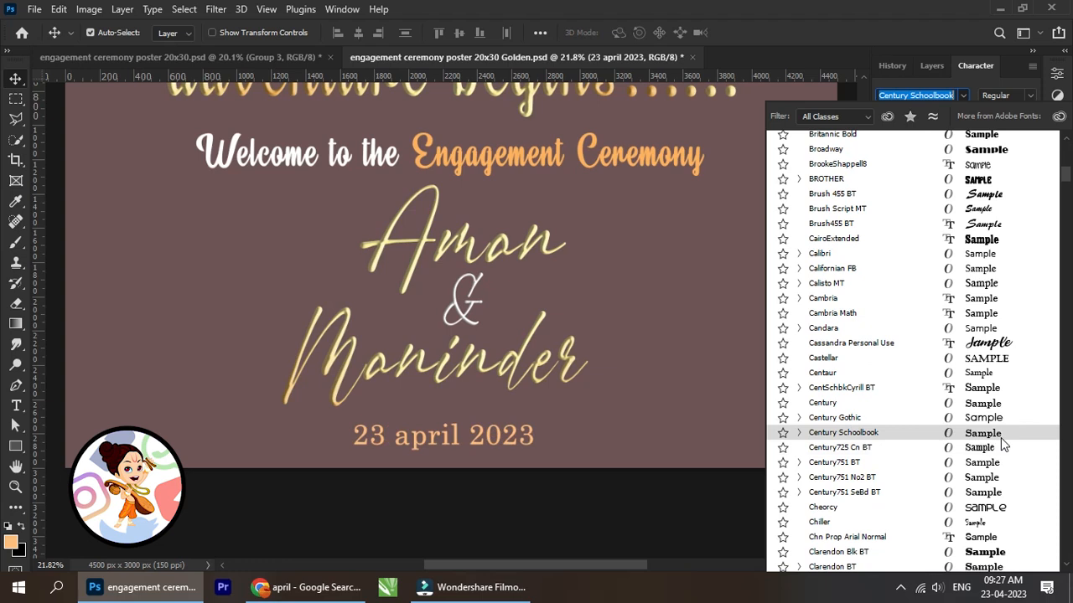
{"action": "scroll", "coordinate": [964, 440], "scroll_direction": "down", "scroll_amount": 3}
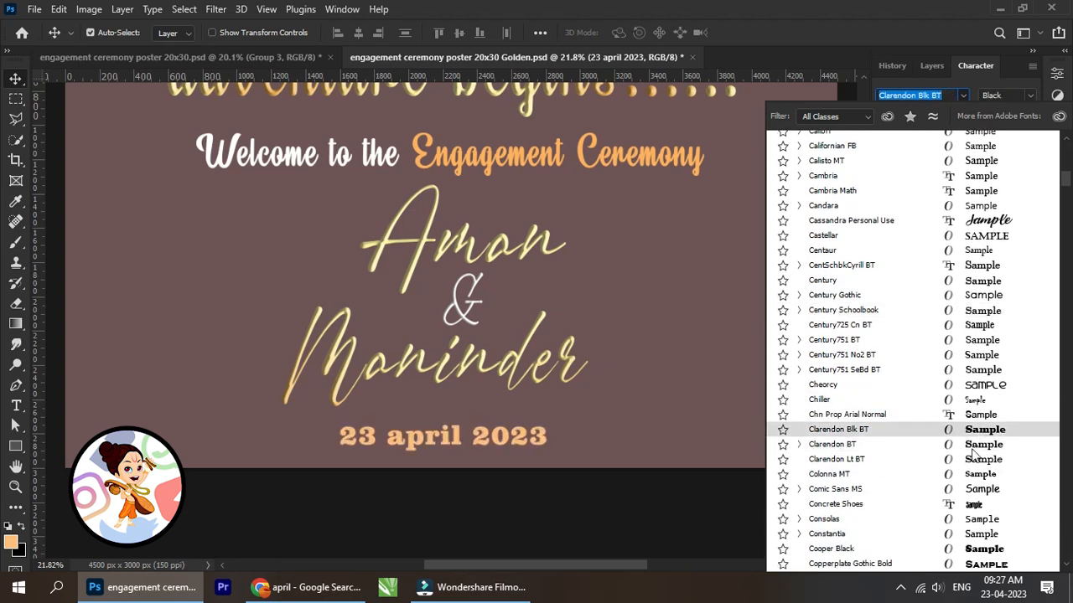
{"action": "scroll", "coordinate": [974, 453], "scroll_direction": "down", "scroll_amount": 4}
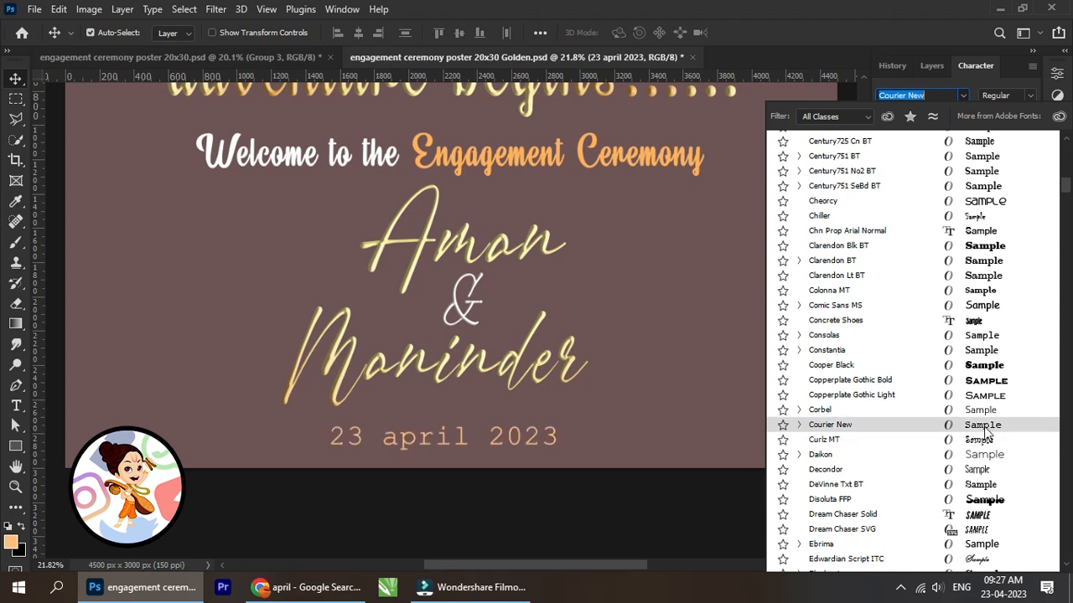
{"action": "scroll", "coordinate": [987, 432], "scroll_direction": "down", "scroll_amount": 3}
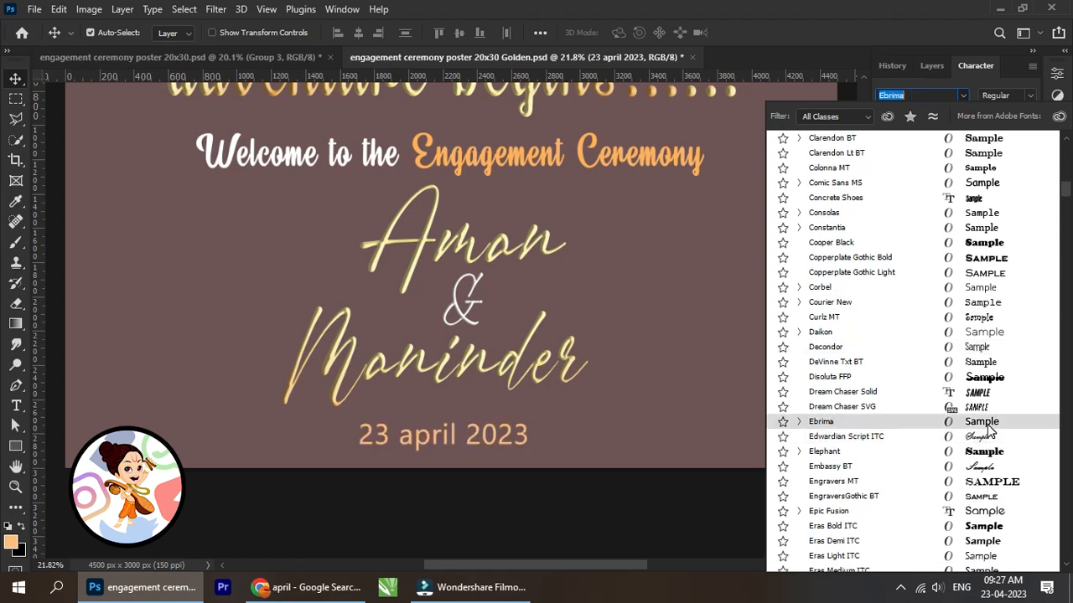
{"action": "left_click", "coordinate": [989, 429]}
Step: Capitalize the month in the date line so the text is "23 April 2023"
{"action": "scroll", "coordinate": [437, 457], "scroll_direction": "up", "scroll_amount": 1}
{"action": "left_click", "coordinate": [16, 405]}
{"action": "left_click_drag", "start_coordinate": [392, 433], "coordinate": [407, 432]}
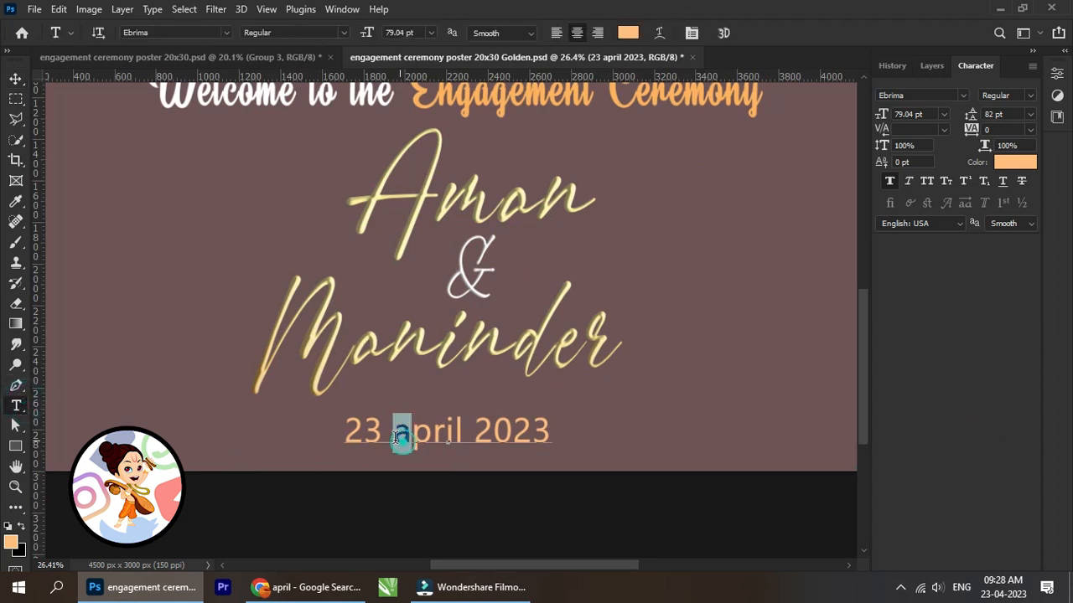
{"action": "type", "text": "A"}
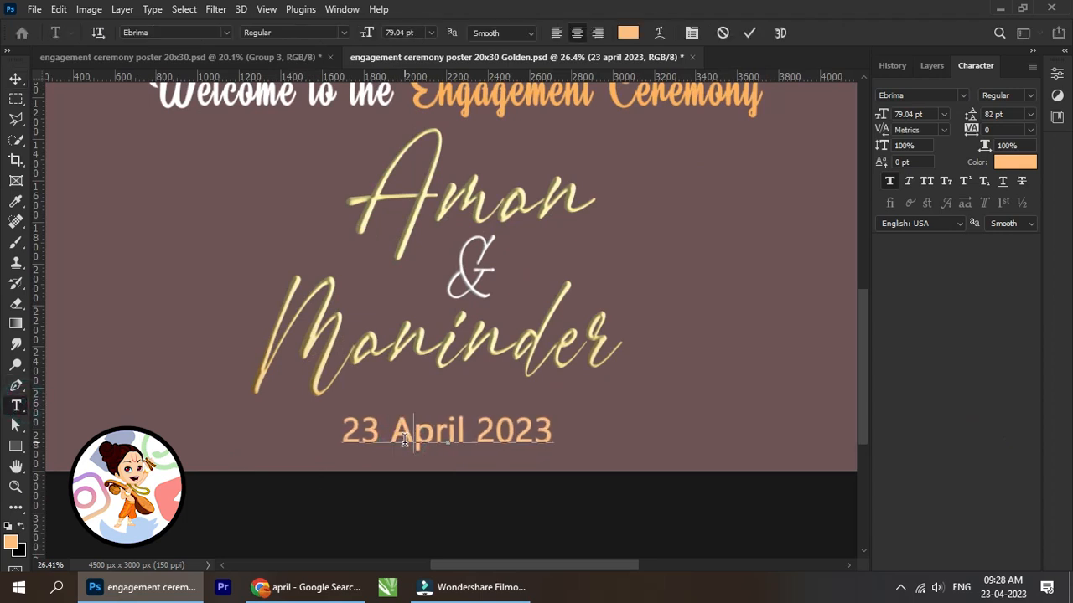
{"action": "left_click", "coordinate": [16, 78]}
{"action": "scroll", "coordinate": [470, 348], "scroll_direction": "down", "scroll_amount": 5}
{"action": "scroll", "coordinate": [474, 417], "scroll_direction": "up", "scroll_amount": 3}
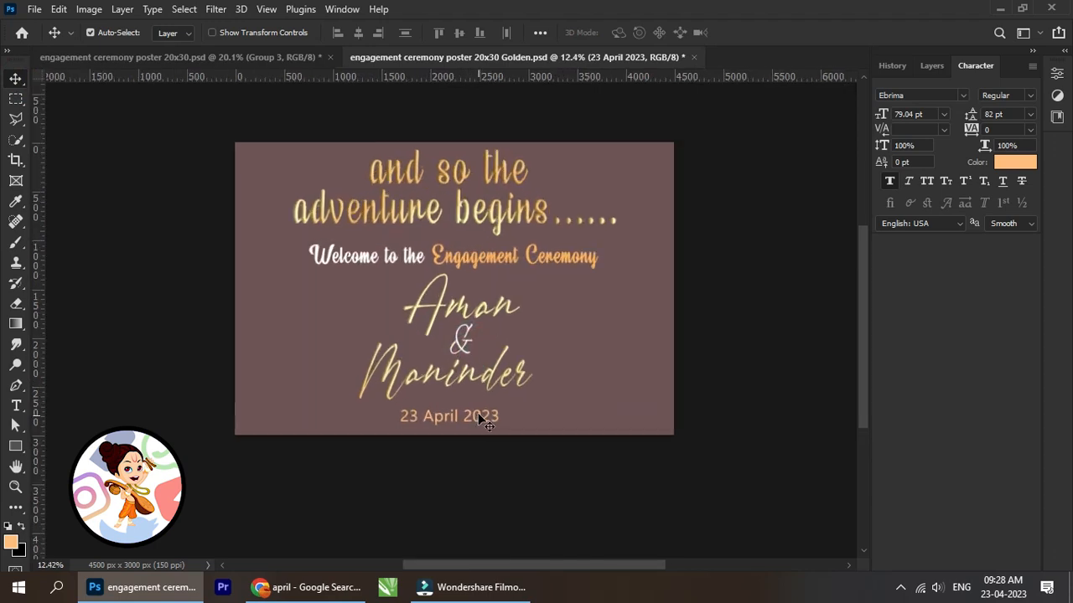
Step: Set the date line's font to Aquatico and its text color to white
{"action": "left_click", "coordinate": [960, 96]}
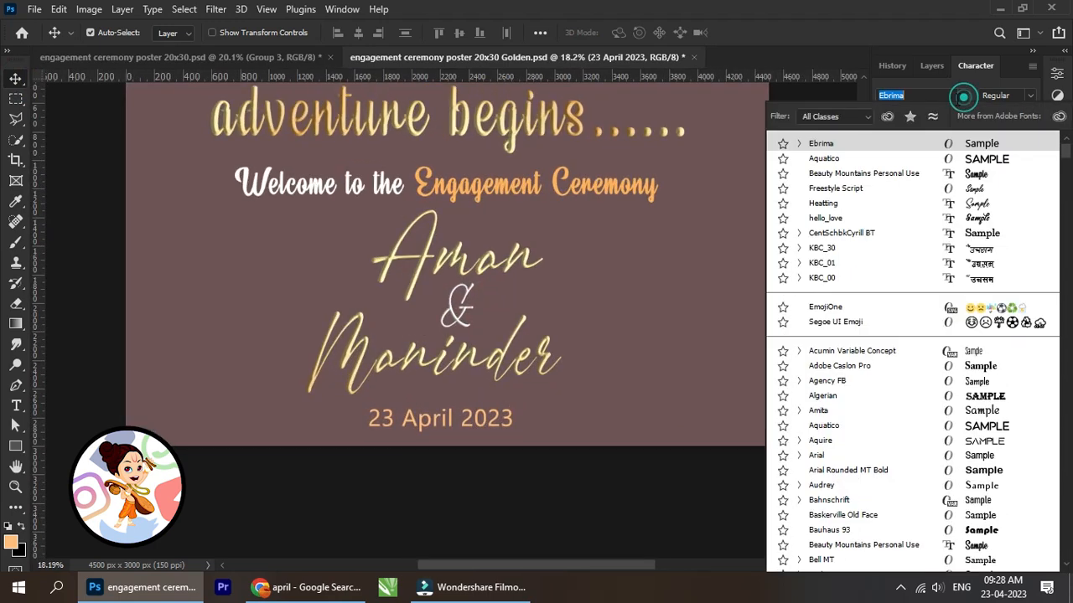
{"action": "left_click", "coordinate": [985, 166]}
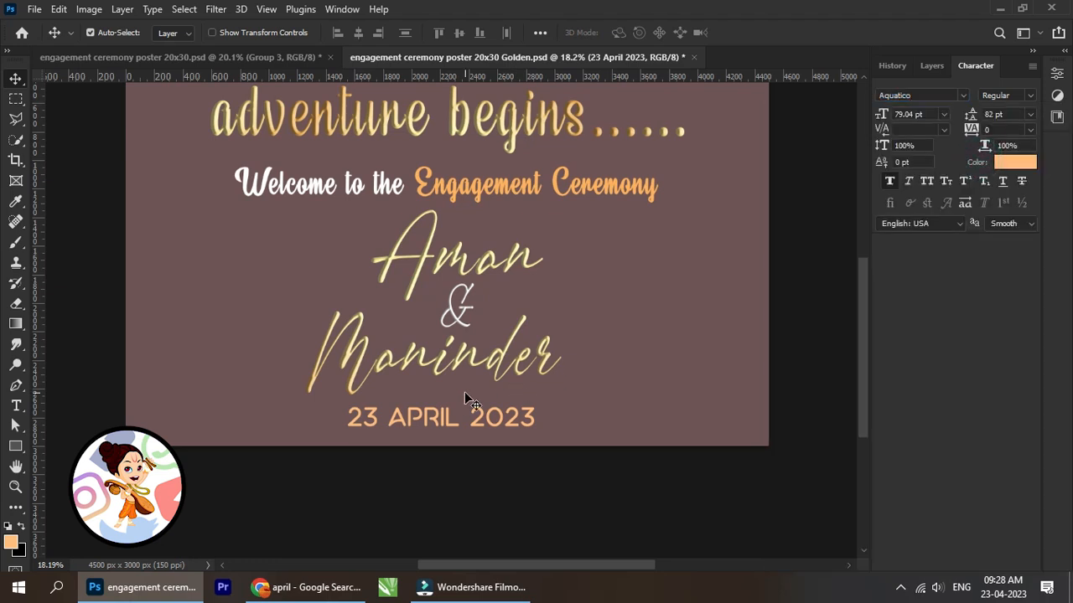
{"action": "scroll", "coordinate": [466, 401], "scroll_direction": "up", "scroll_amount": 1}
{"action": "left_click", "coordinate": [1024, 165]}
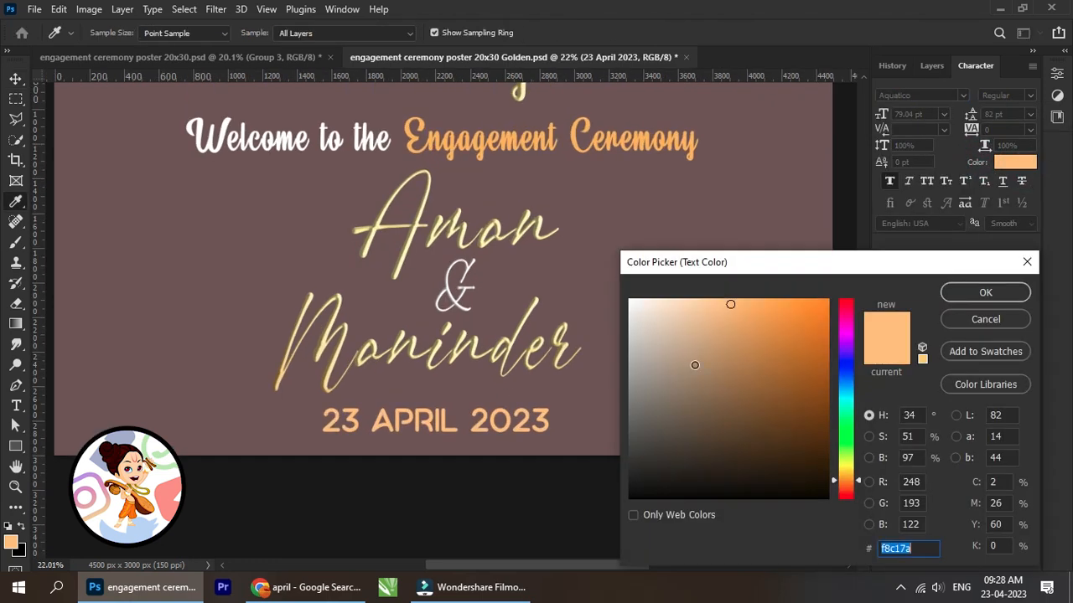
{"action": "left_click_drag", "start_coordinate": [712, 386], "coordinate": [629, 299]}
{"action": "left_click", "coordinate": [968, 294]}
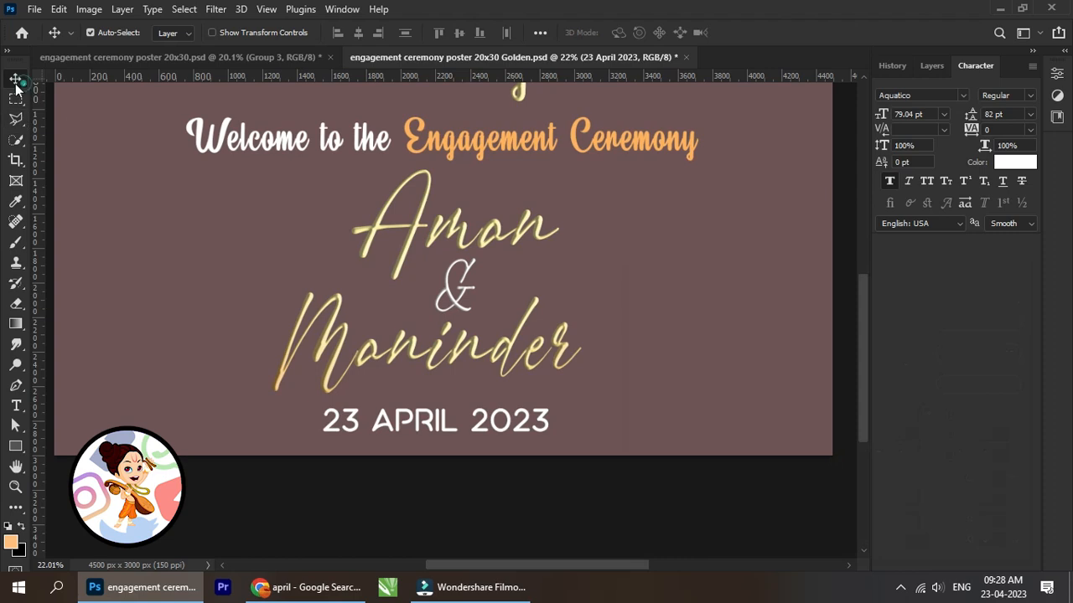
Step: Scale the date line down proportionally to about 80.72%
{"action": "scroll", "coordinate": [486, 409], "scroll_direction": "down", "scroll_amount": 1}
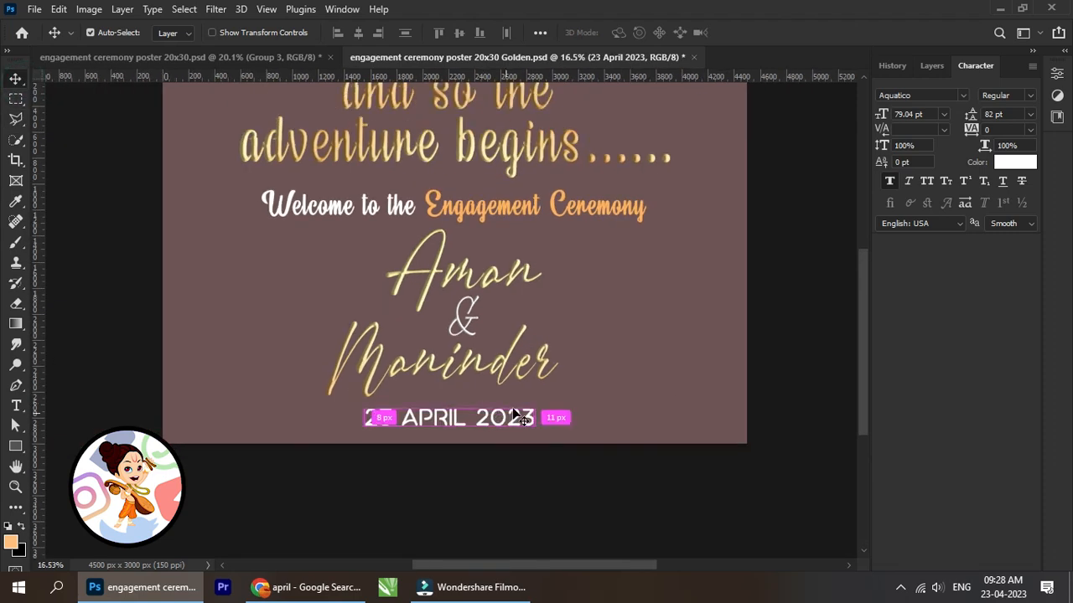
{"action": "key", "text": "ctrl+t"}
{"action": "left_click_drag", "start_coordinate": [537, 405], "coordinate": [505, 405]}
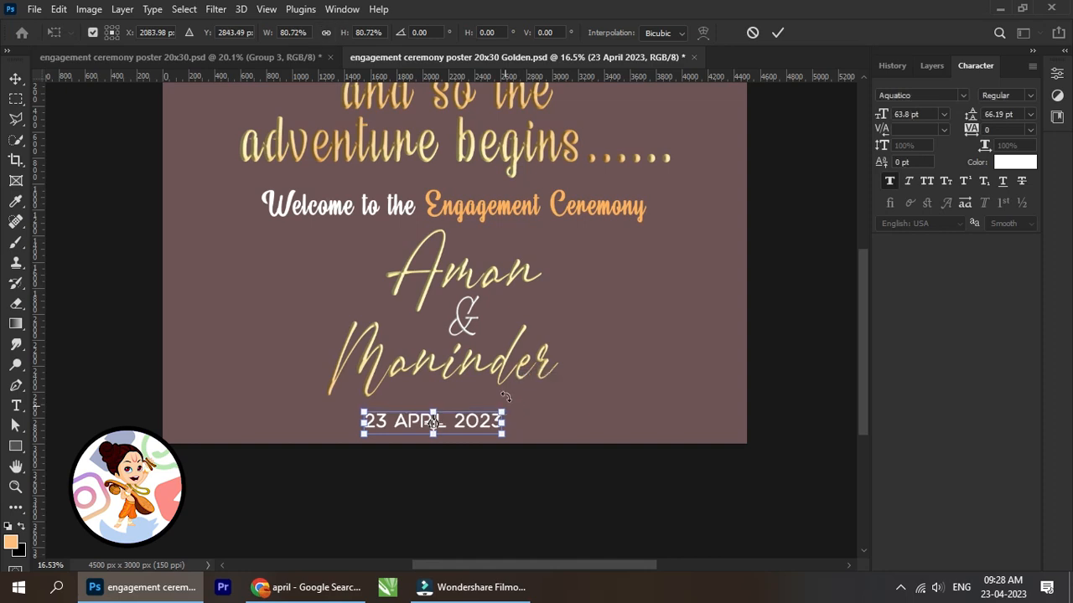
{"action": "left_click", "coordinate": [778, 33]}
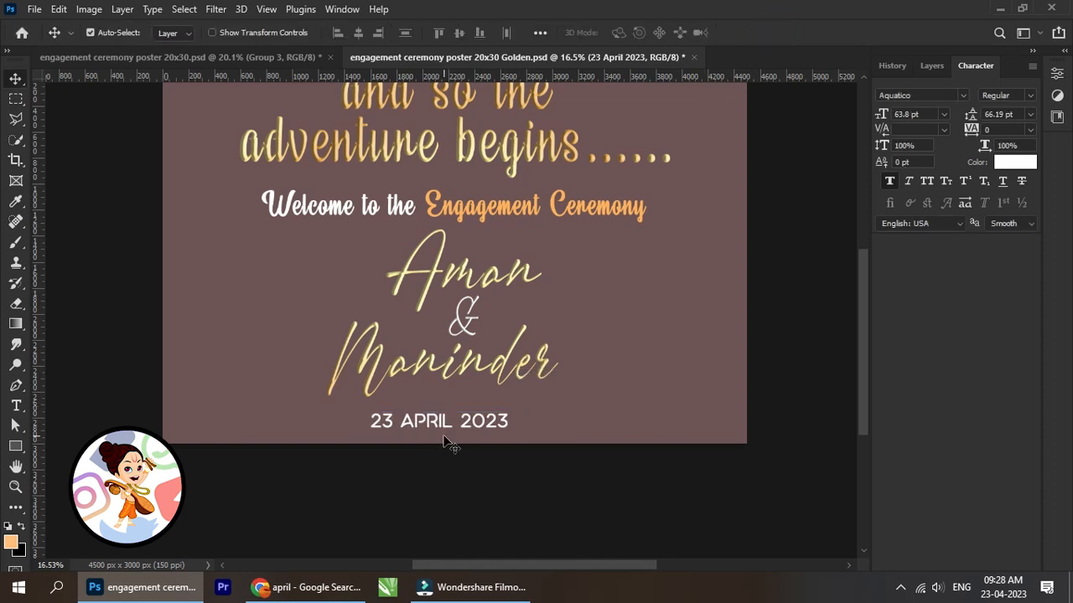
Step: Center the date line horizontally on the poster by aligning it with the background Layer 0
{"action": "left_click", "coordinate": [929, 64]}
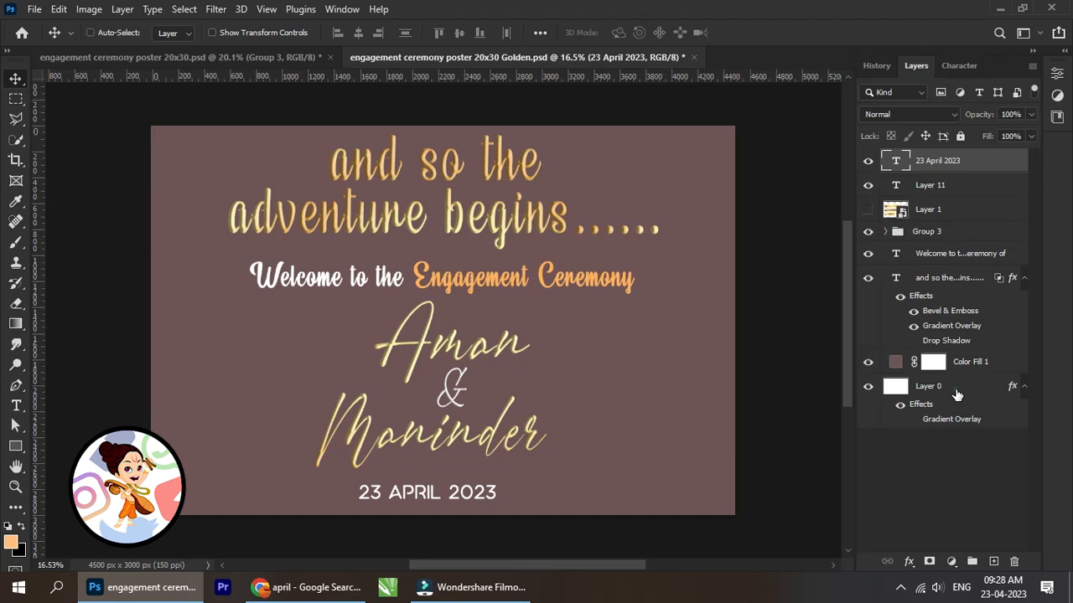
{"action": "left_click", "coordinate": [956, 394], "text": "ctrl"}
{"action": "left_click", "coordinate": [358, 32]}
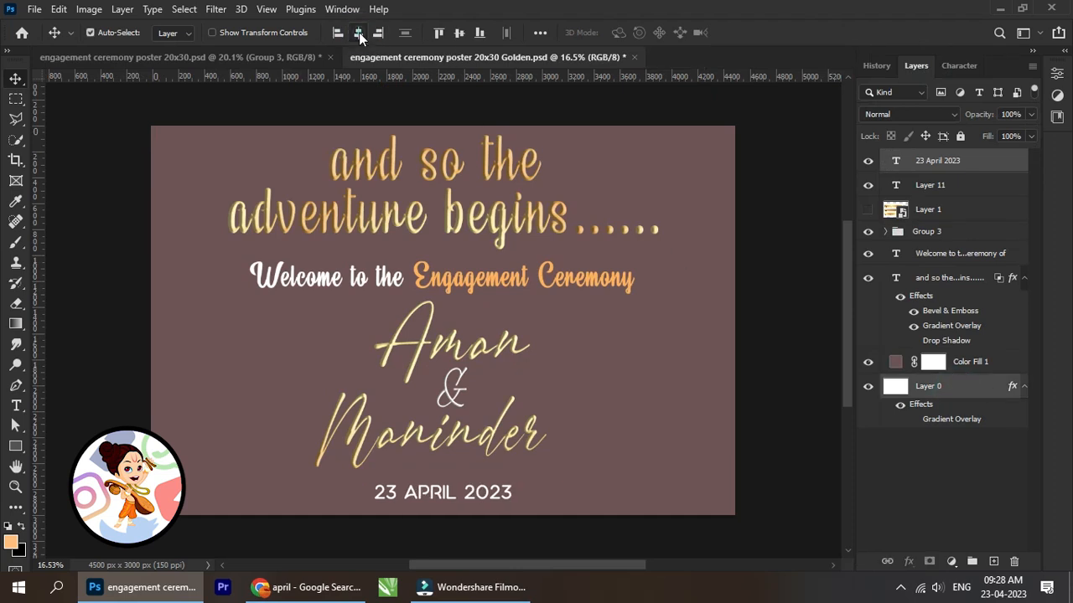
Step: Fine-tune the date line's height below the couple's names, nudging it slightly up and back down
{"action": "left_click", "coordinate": [969, 161]}
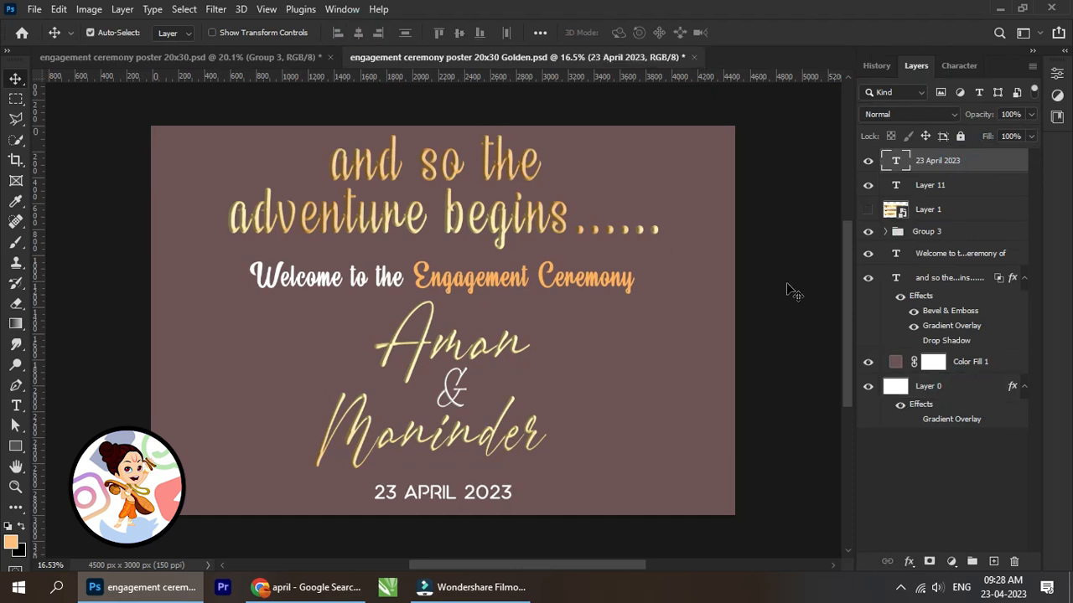
{"action": "key", "text": "shift+Up"}
{"action": "key", "text": "shift+Up"}
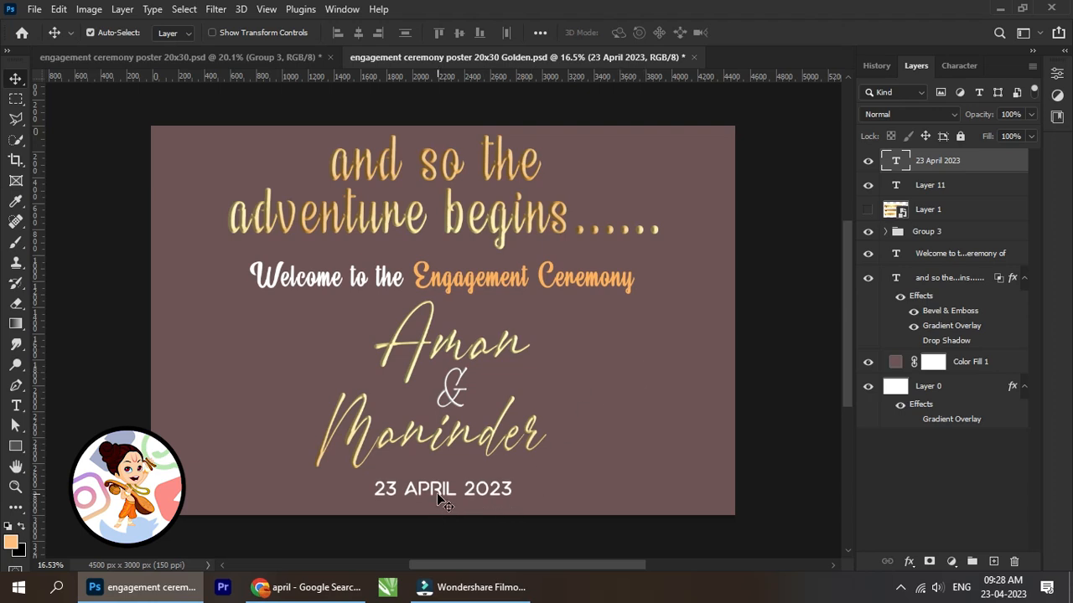
{"action": "key", "text": "shift+Down"}
{"action": "key", "text": "shift+Down"}
{"action": "key", "text": "shift+Down"}
{"action": "key", "text": "shift+Down"}
{"action": "key", "text": "shift+Down"}
{"action": "key", "text": "shift+Down"}
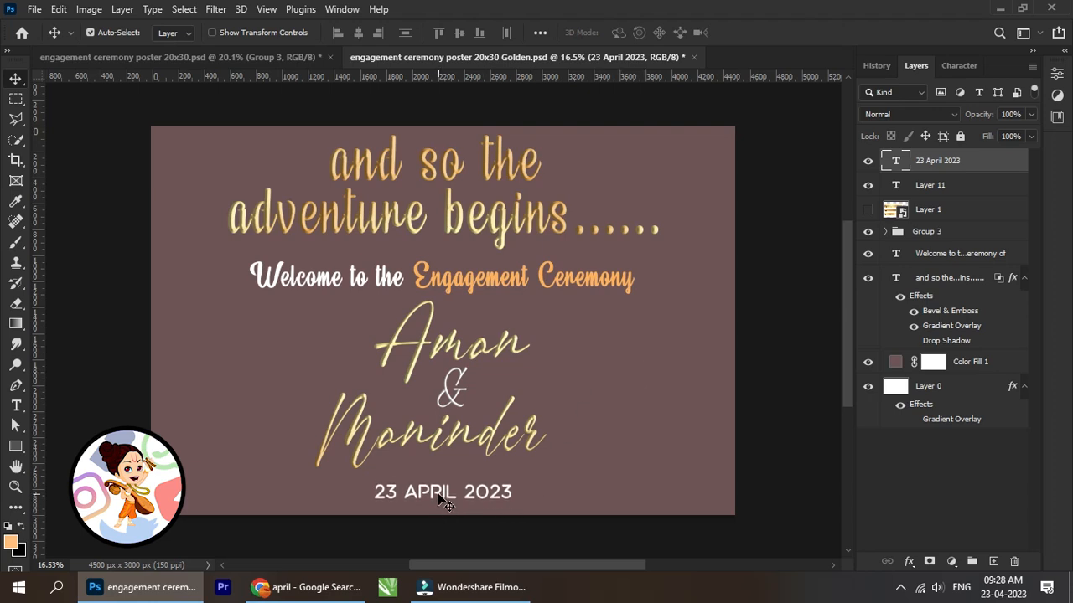
Step: Nudge the couple's names group (Group 3) slightly down, closer to the date line
{"action": "scroll", "coordinate": [440, 497], "scroll_direction": "down", "scroll_amount": 1}
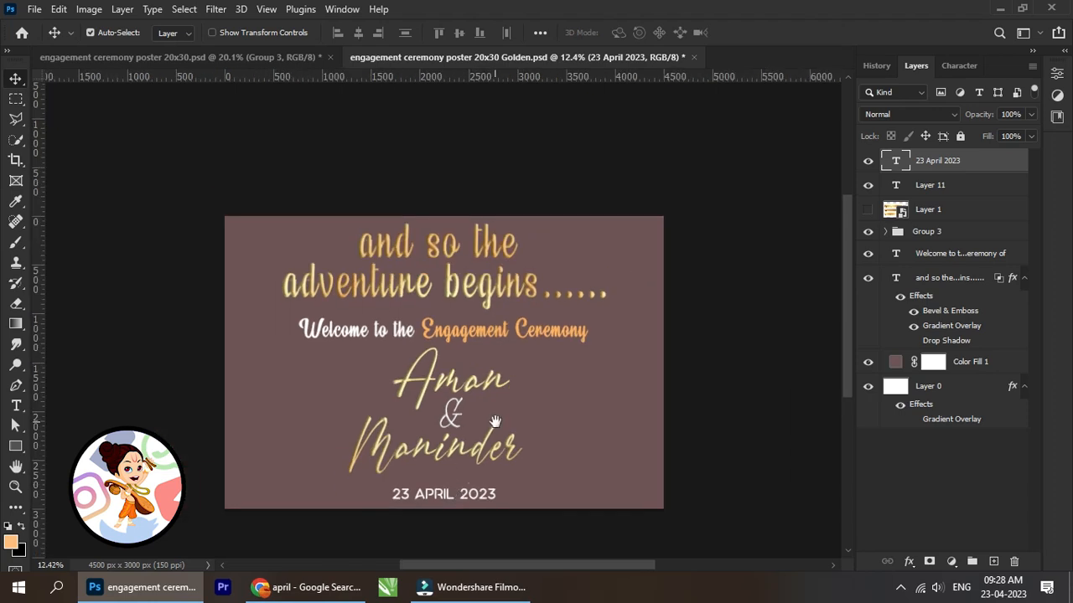
{"action": "scroll", "coordinate": [409, 369], "scroll_direction": "up", "scroll_amount": 2}
{"action": "right_click", "coordinate": [400, 320]}
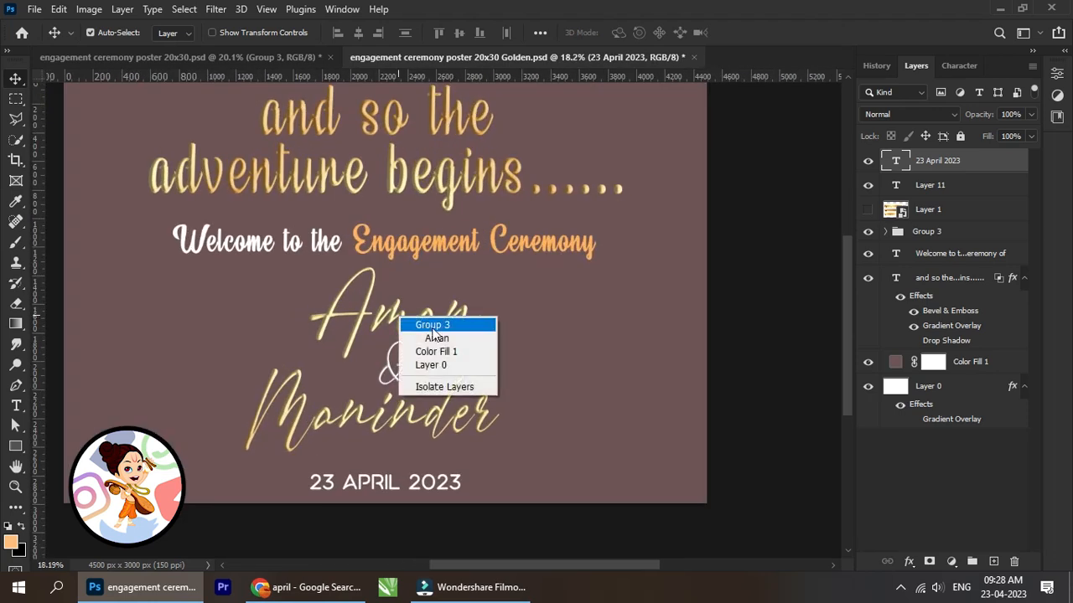
{"action": "left_click", "coordinate": [434, 326]}
{"action": "key", "text": "shift+Down"}
{"action": "key", "text": "shift+Down"}
{"action": "key", "text": "shift+Down"}
{"action": "key", "text": "shift+Down"}
{"action": "key", "text": "shift+Down"}
{"action": "key", "text": "shift+Down"}
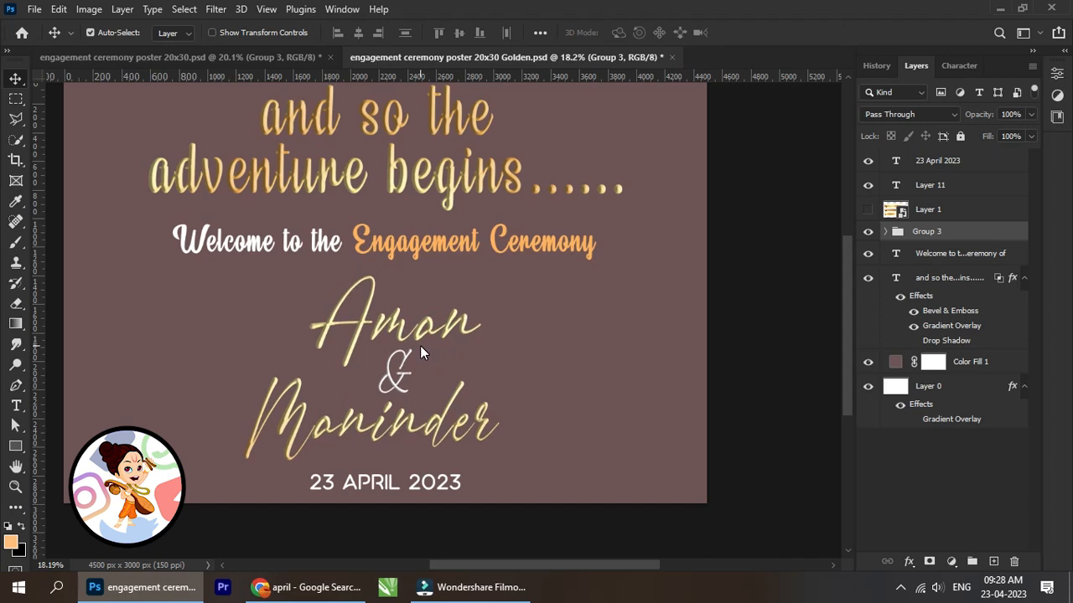
{"action": "scroll", "coordinate": [423, 344], "scroll_direction": "up", "scroll_amount": 2}
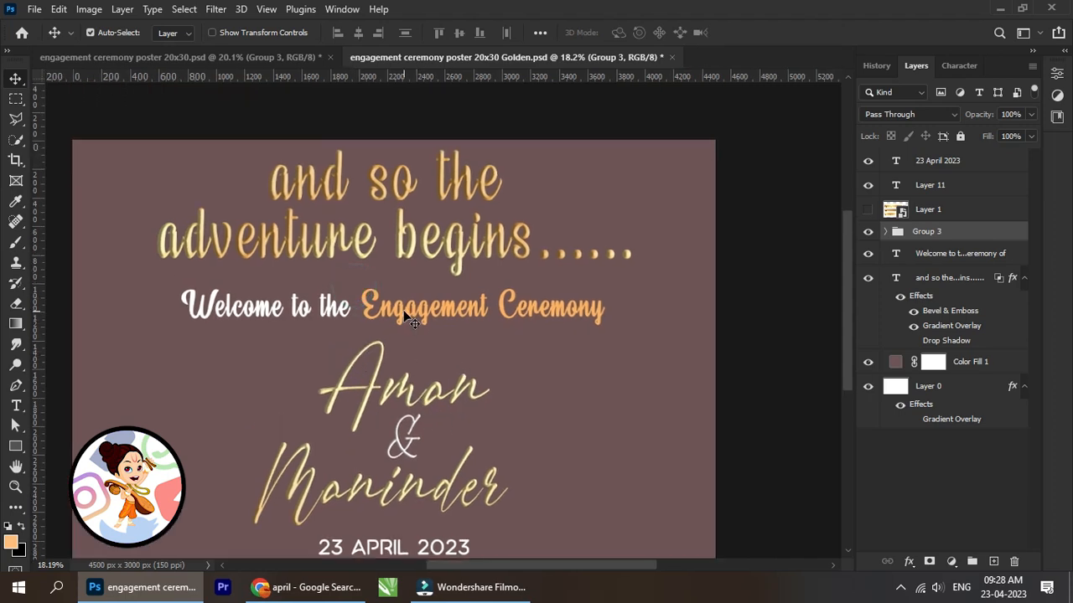